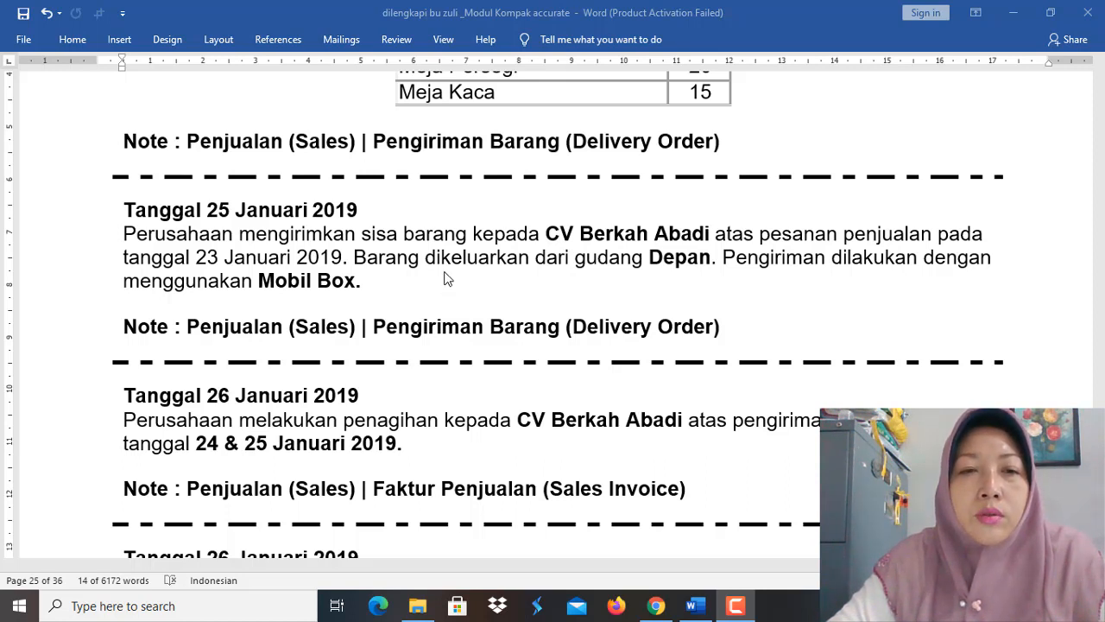
# Step: Switch to Accurate Online, check the date and items of CV Berkah Abadi's existing delivery order in Pengiriman Pesanan, and close it
pyautogui.click(657, 608)
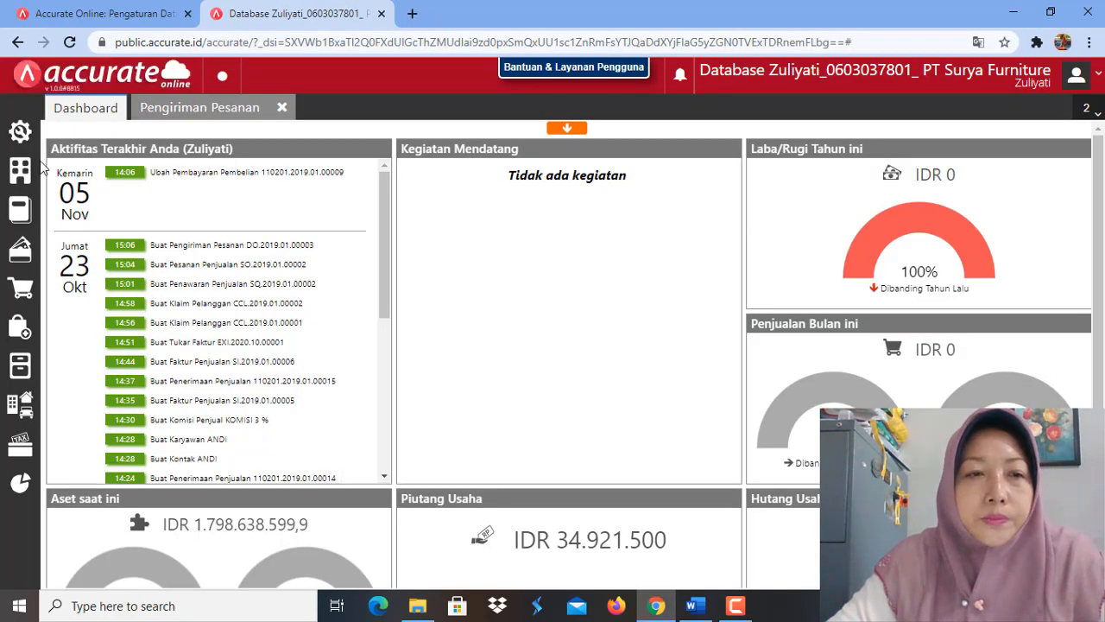
pyautogui.click(26, 295)
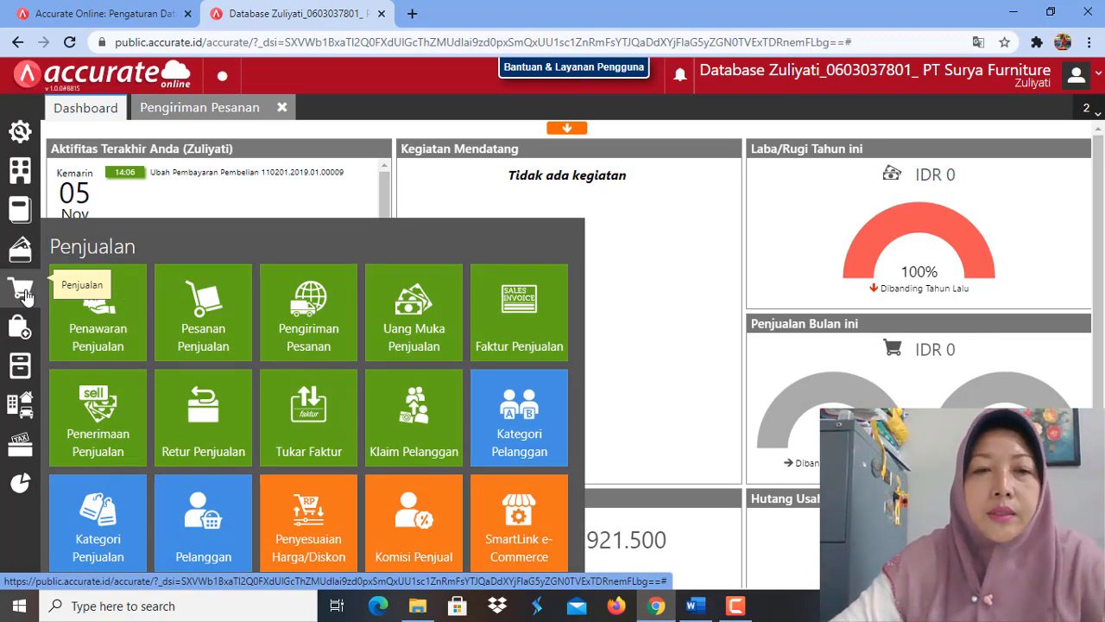
pyautogui.click(311, 321)
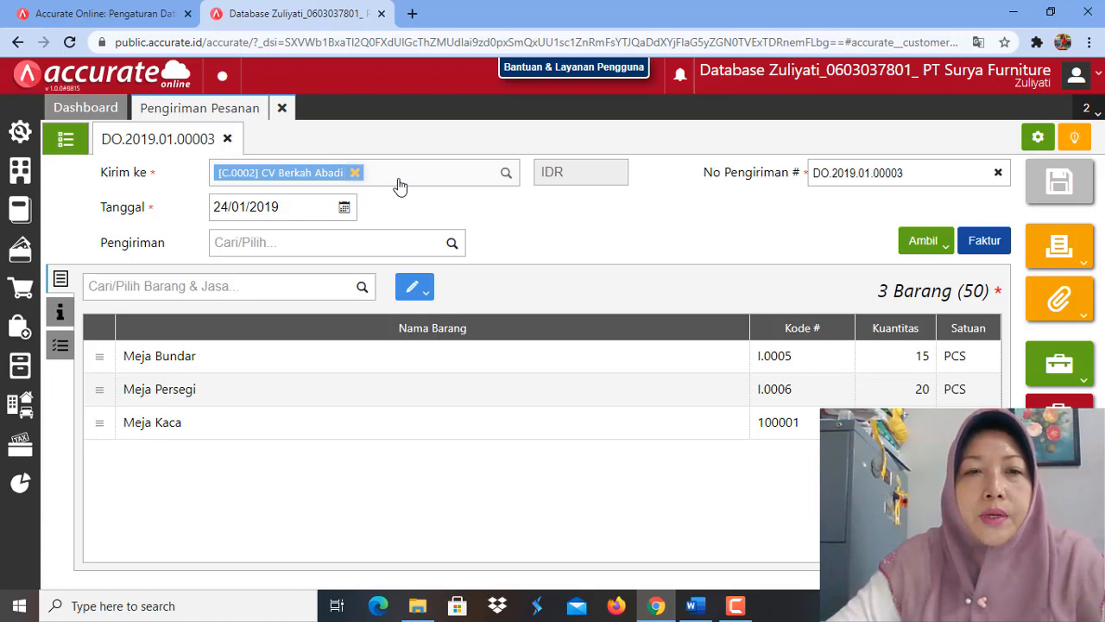
pyautogui.click(297, 209)
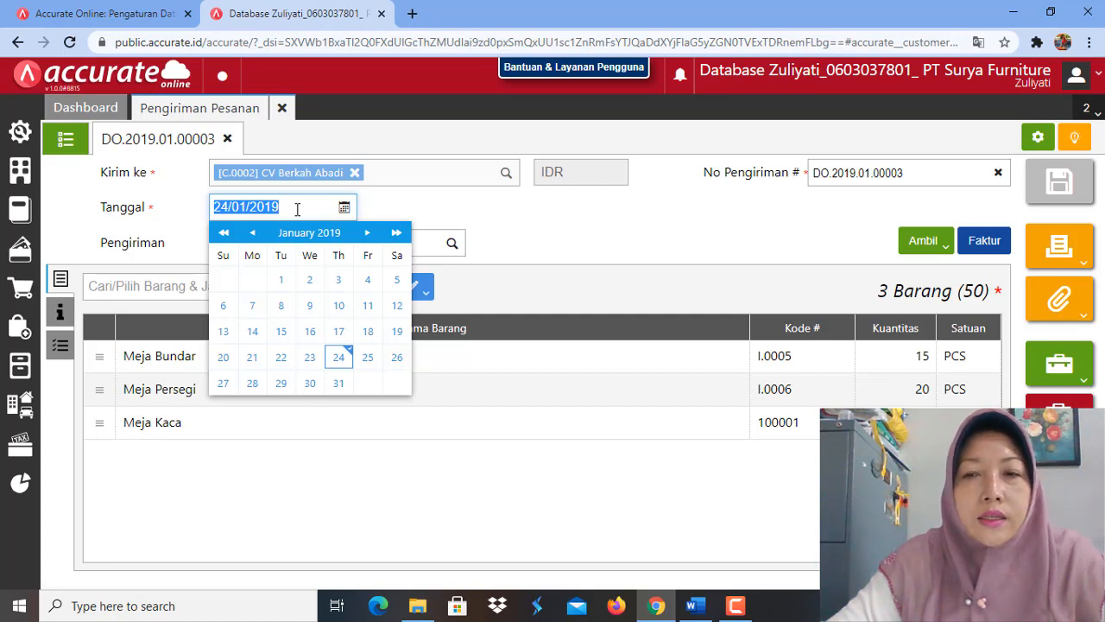
pyautogui.click(466, 454)
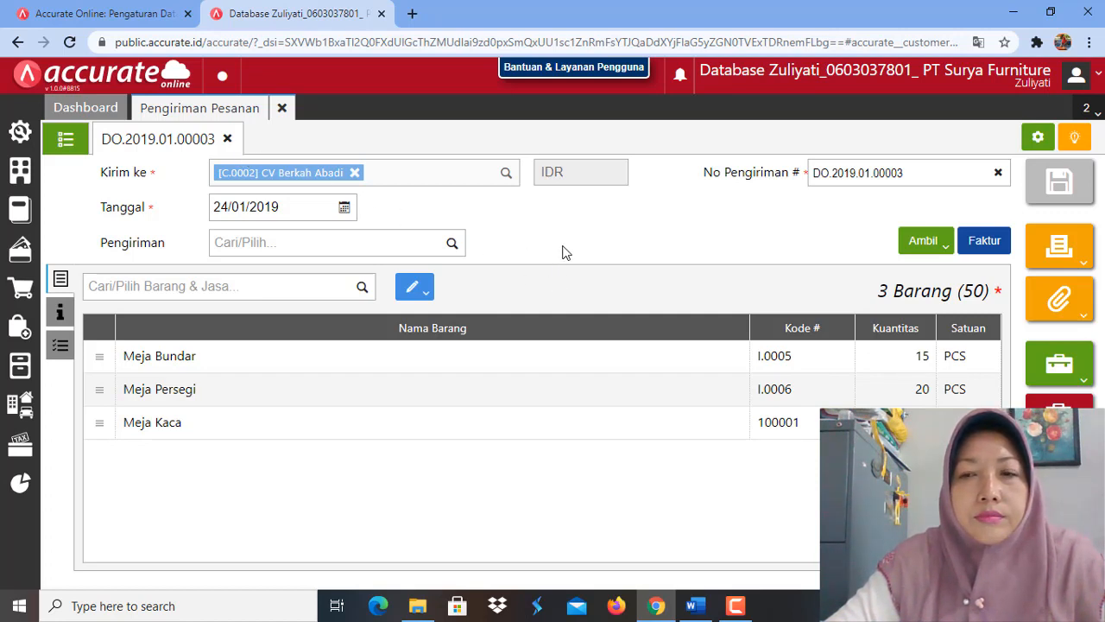
pyautogui.click(228, 140)
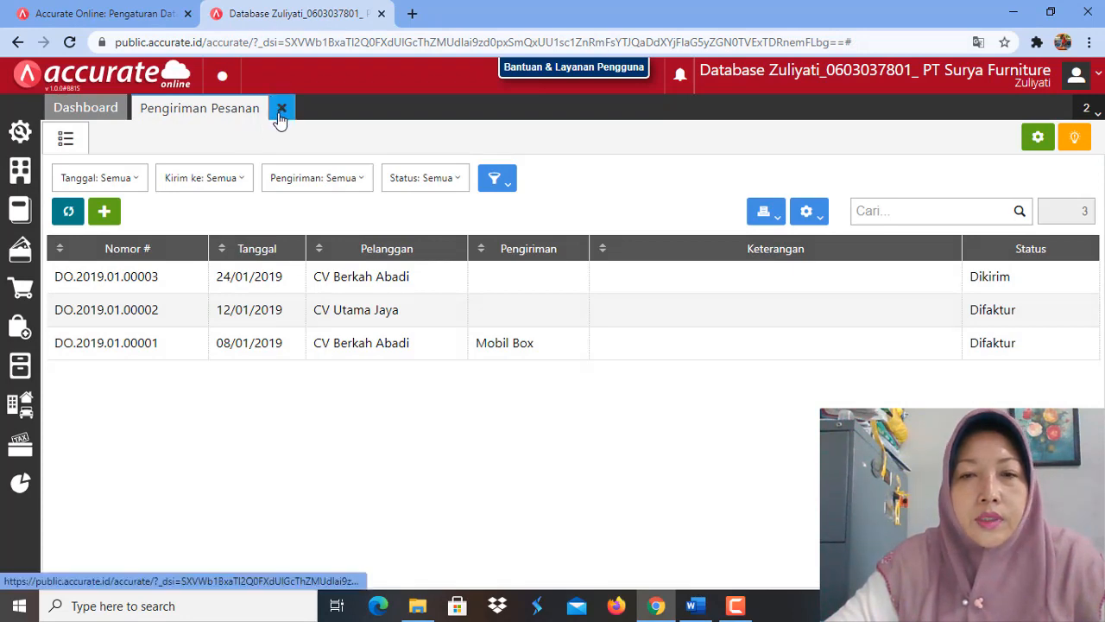
pyautogui.click(280, 109)
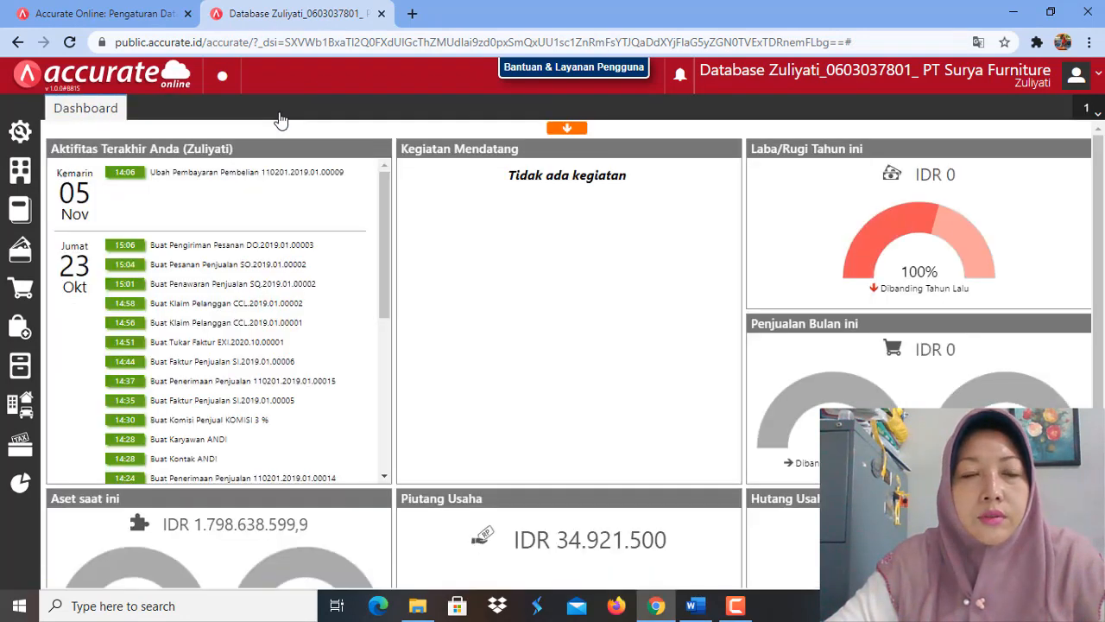
# Step: Start a new Pengiriman Pesanan addressed to customer CV Berkah Abadi
pyautogui.click(23, 298)
pyautogui.click(322, 325)
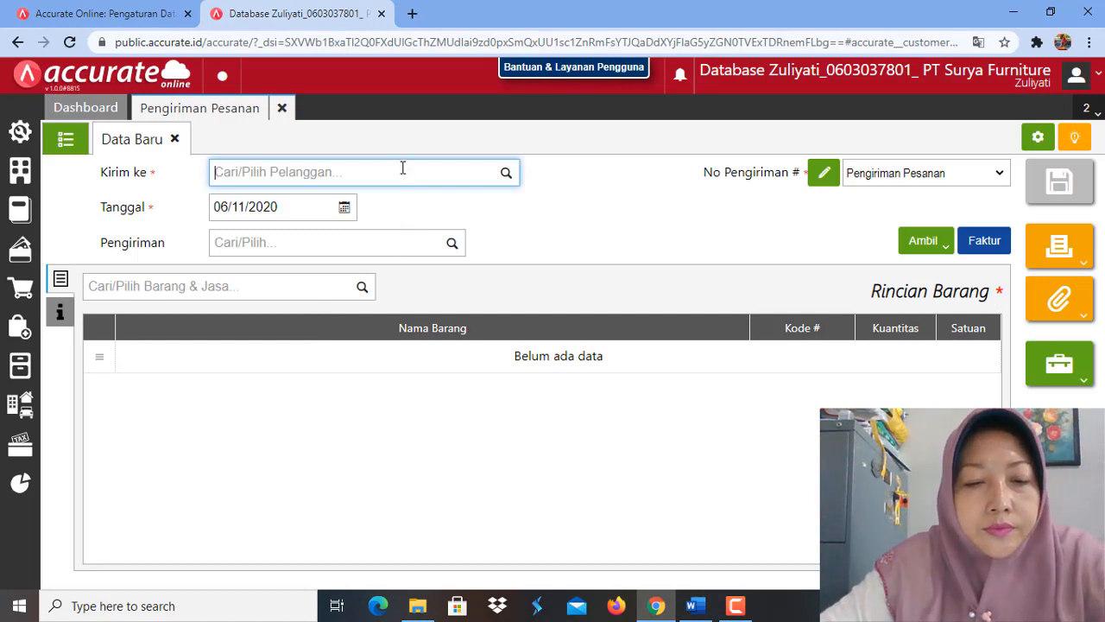
pyautogui.write('cv')
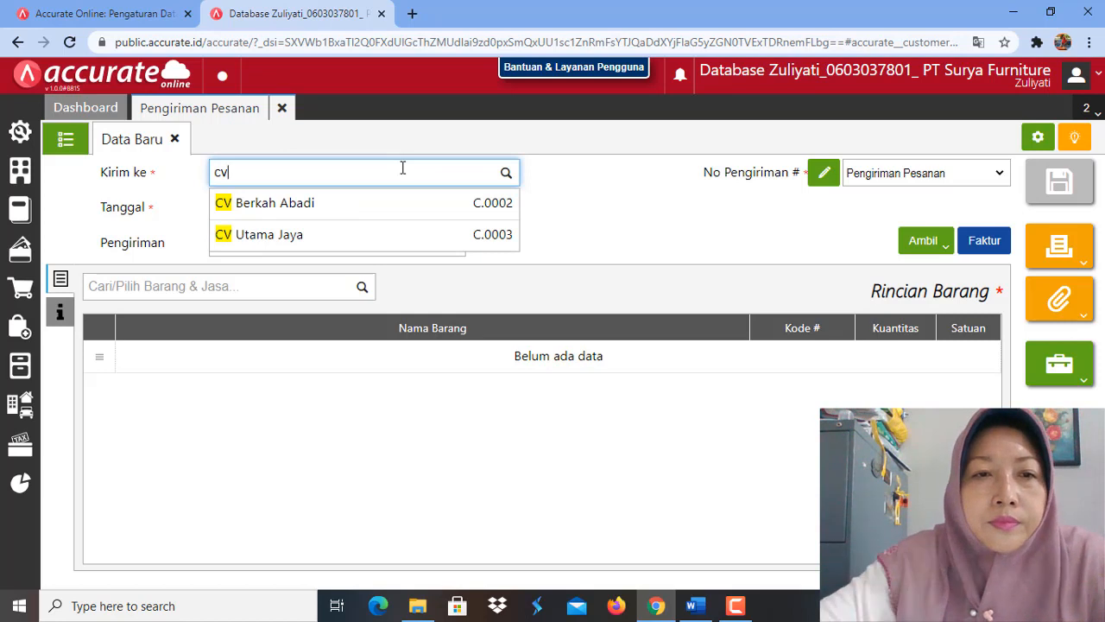
pyautogui.click(388, 214)
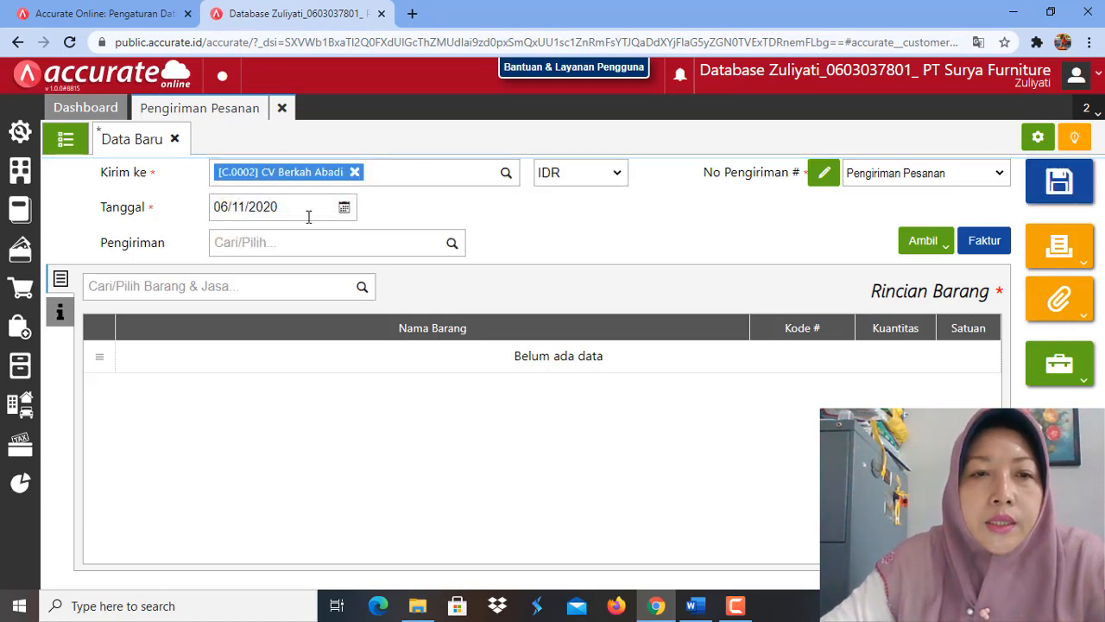
# Step: Set the delivery order's date to 25/01/2019 and its Pengiriman method to Mobil Box
pyautogui.click(290, 212)
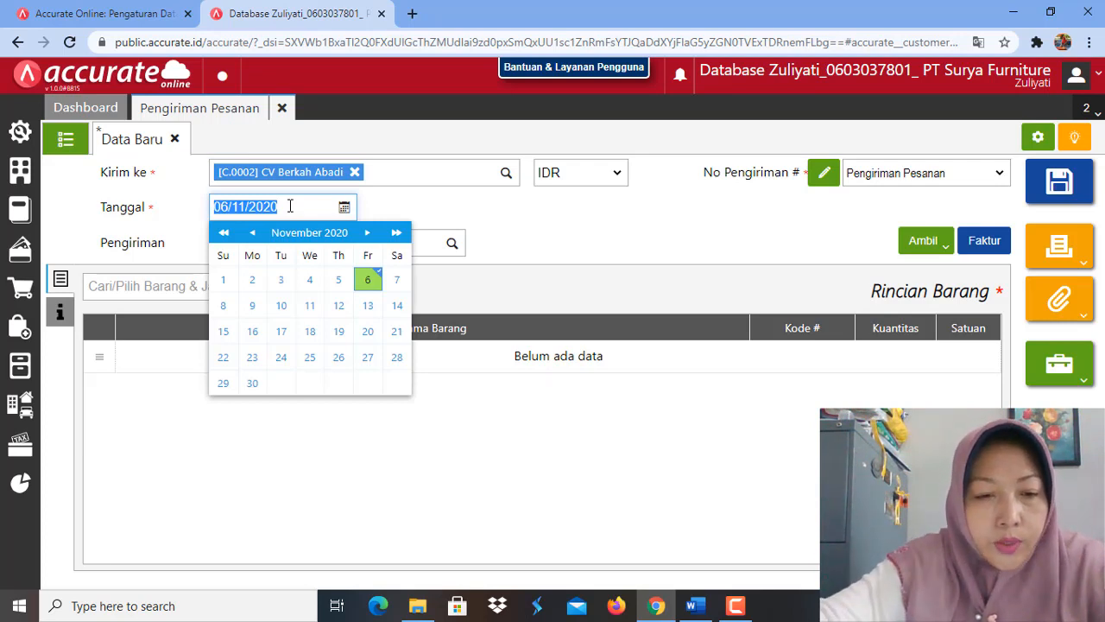
pyautogui.write('25/')
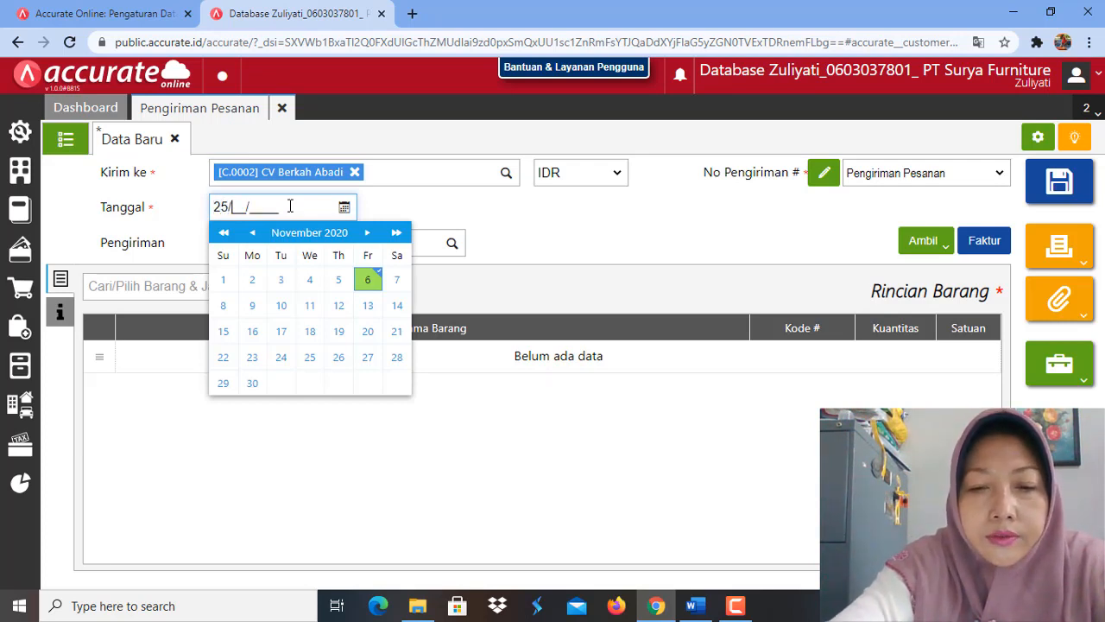
pyautogui.write('01/2019')
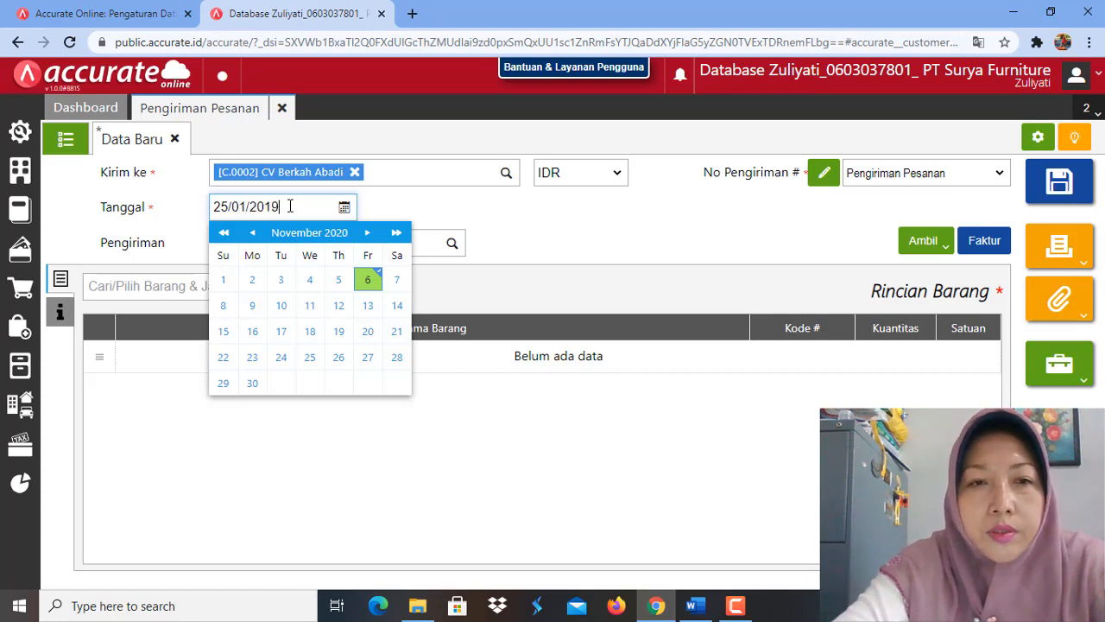
pyautogui.click(431, 208)
pyautogui.click(450, 248)
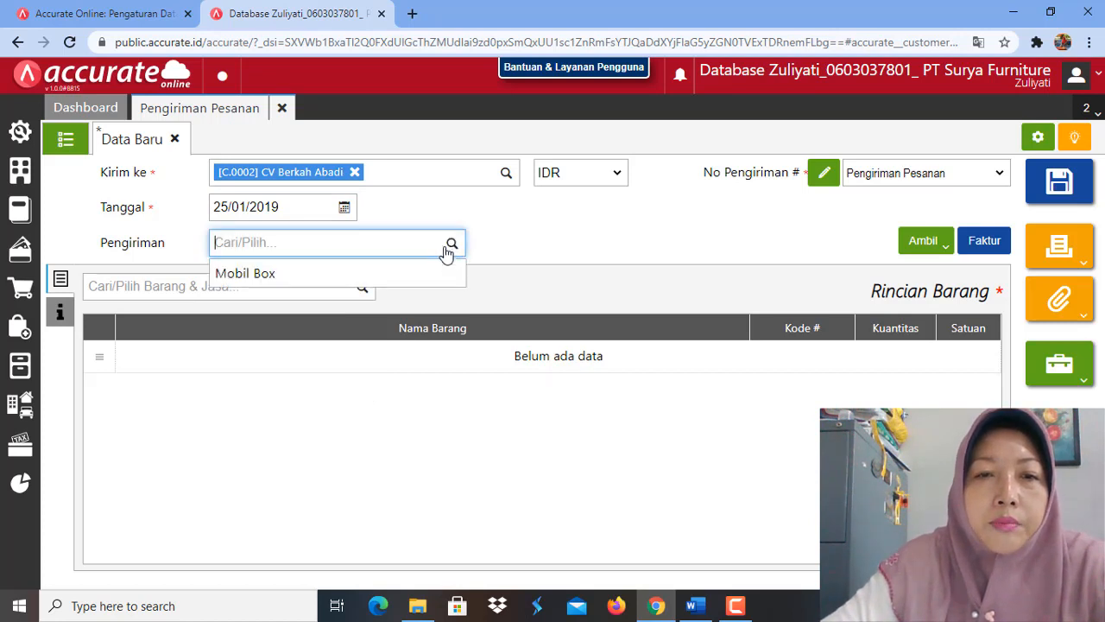
pyautogui.click(393, 280)
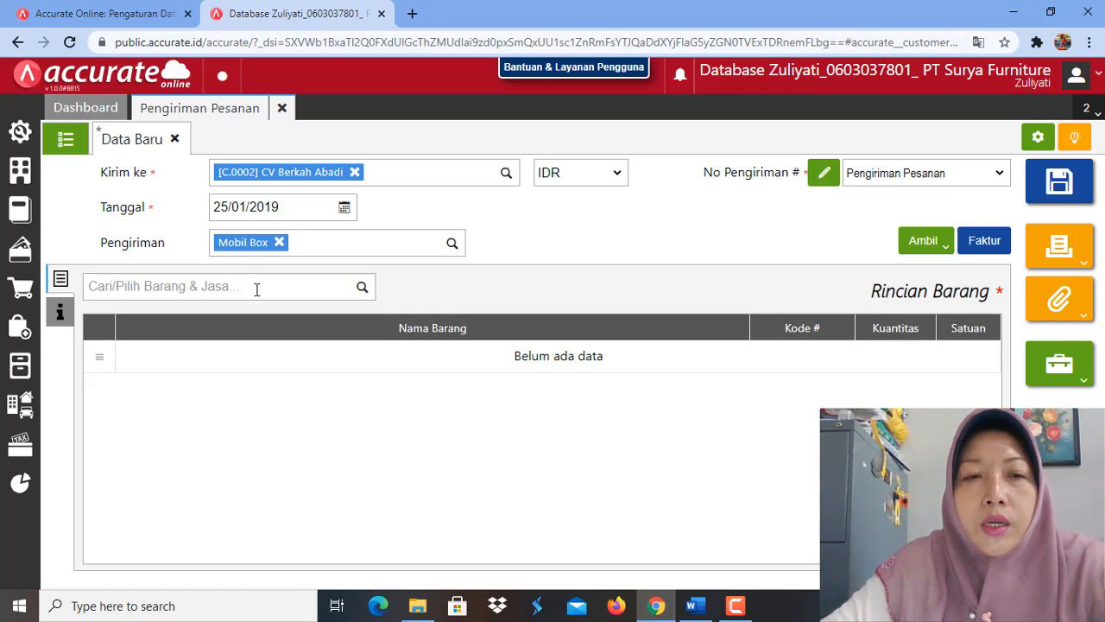
# Step: Copy the remaining items, Meja Bundar and Meja Kaca, into the delivery from the sales order dated 23/01/2019
pyautogui.click(944, 251)
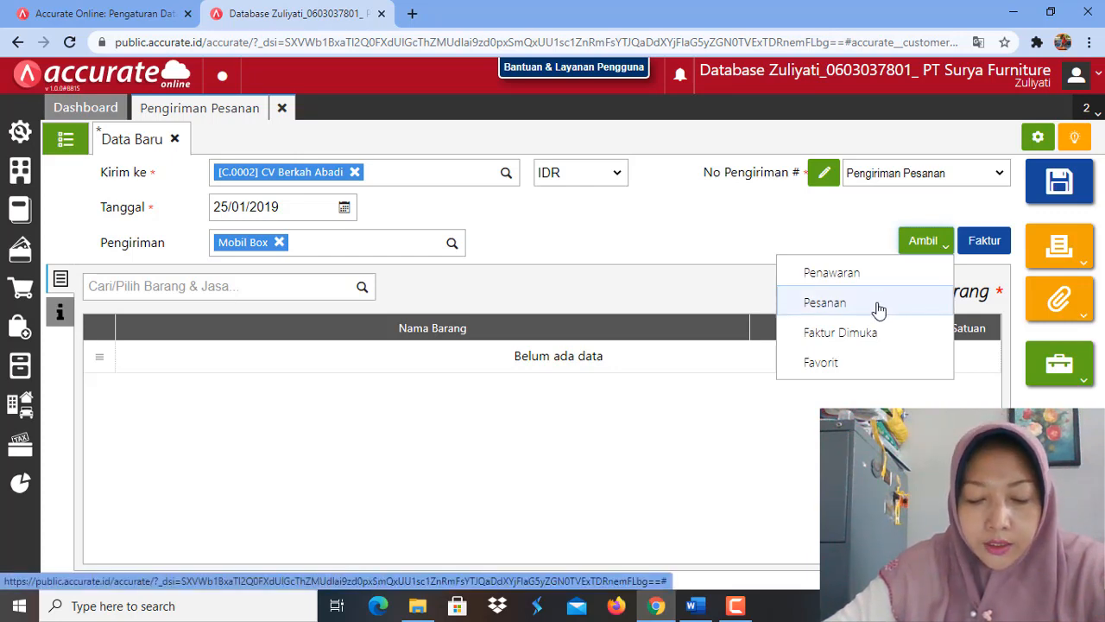
pyautogui.click(878, 310)
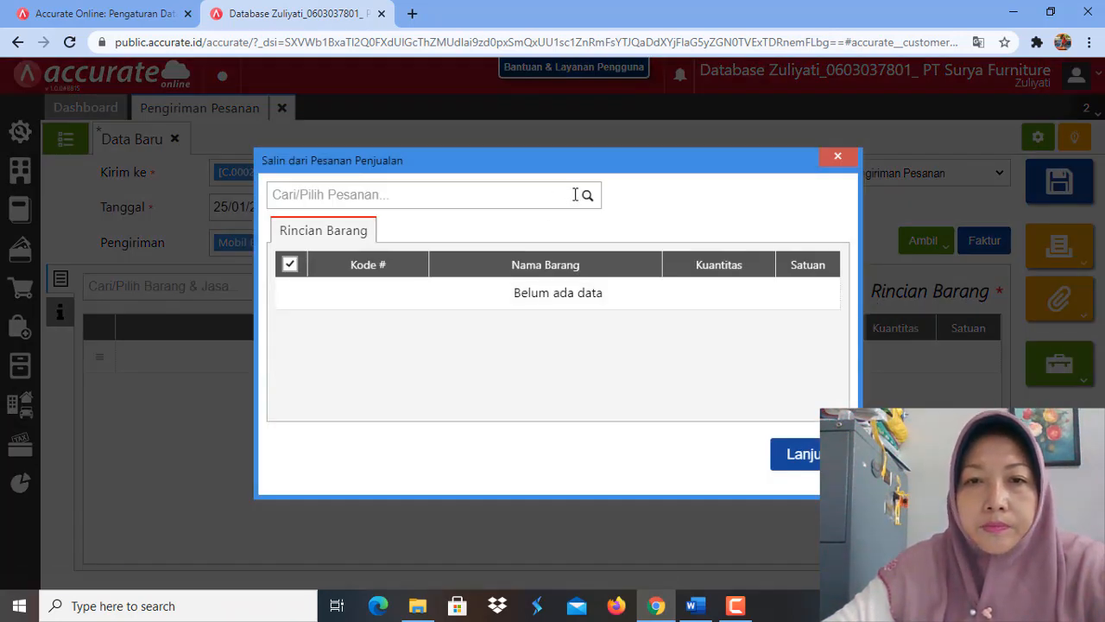
pyautogui.click(590, 200)
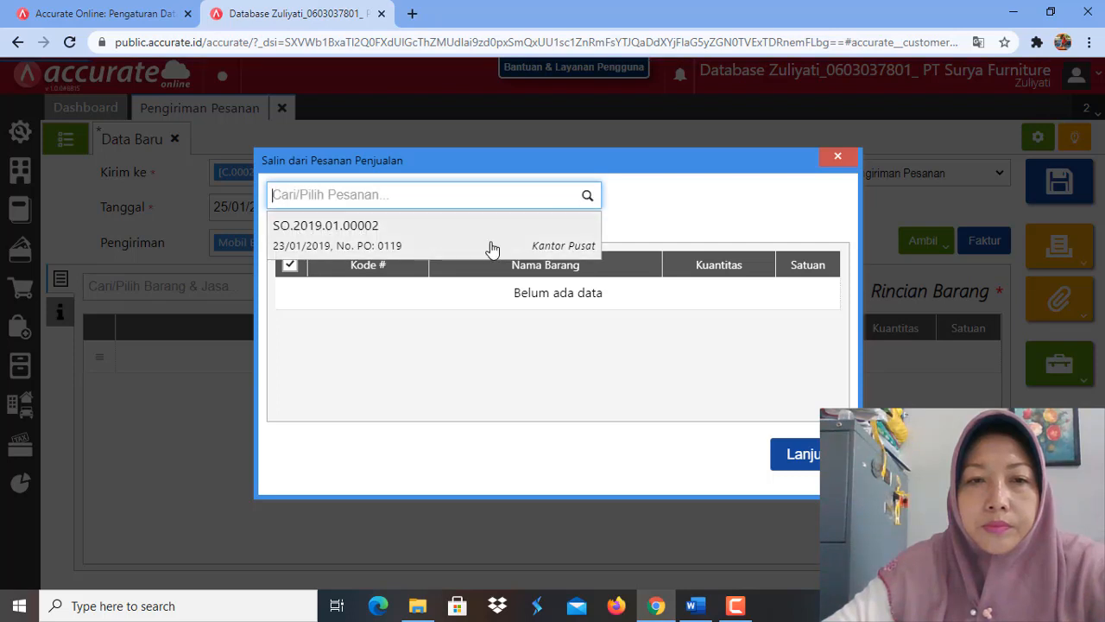
pyautogui.click(491, 248)
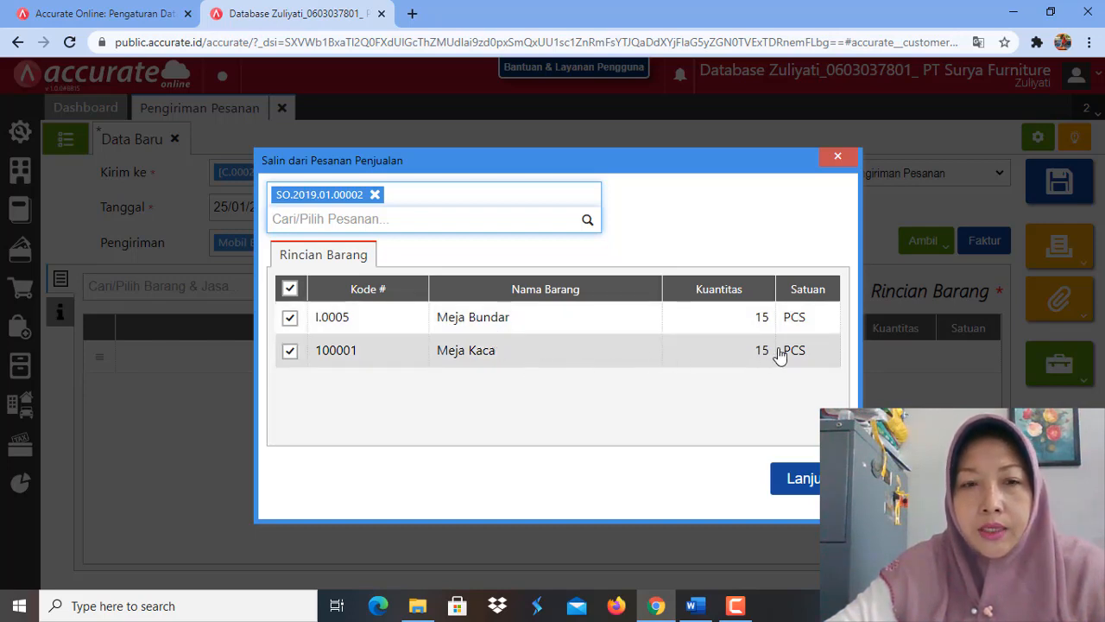
pyautogui.click(796, 477)
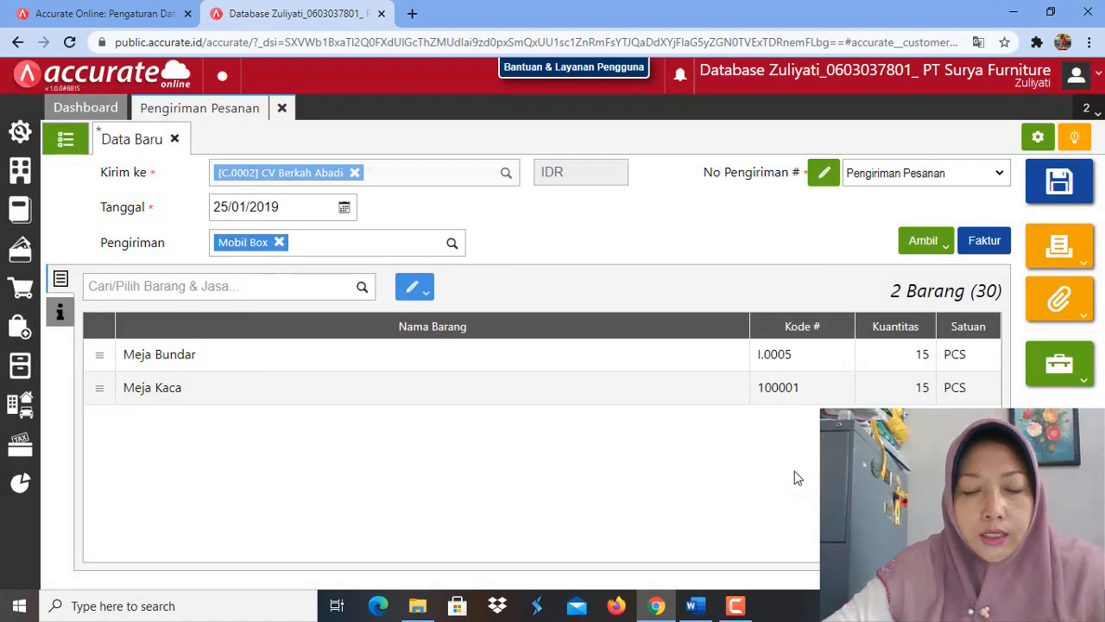
# Step: Change the warehouse of all items to Depan and save the delivery order
pyautogui.click(421, 293)
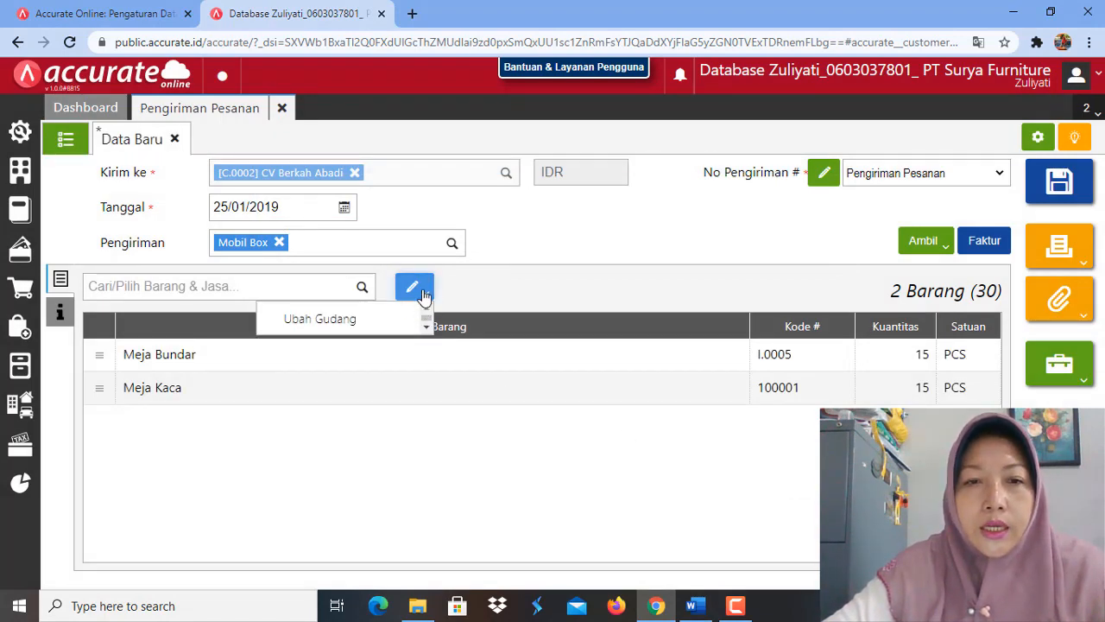
pyautogui.click(386, 320)
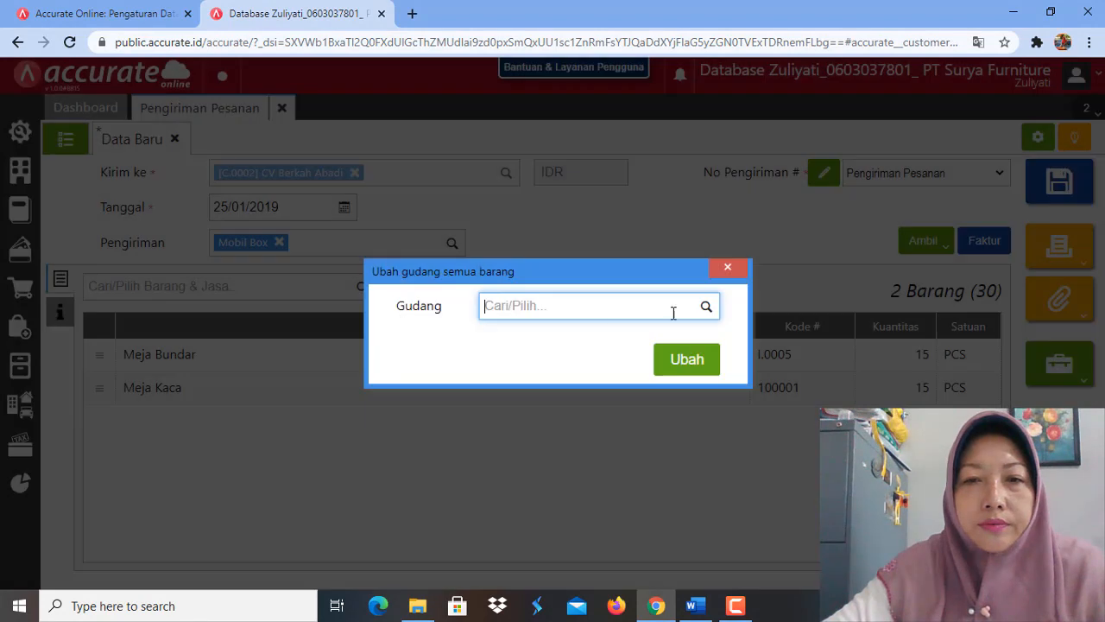
pyautogui.click(704, 309)
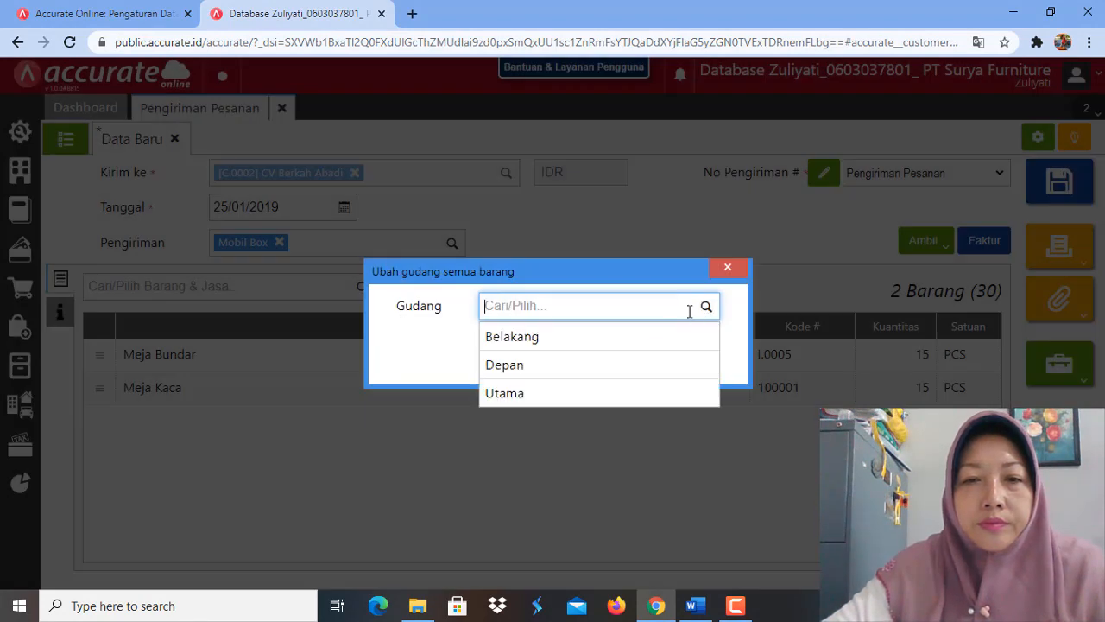
pyautogui.click(638, 367)
pyautogui.click(687, 358)
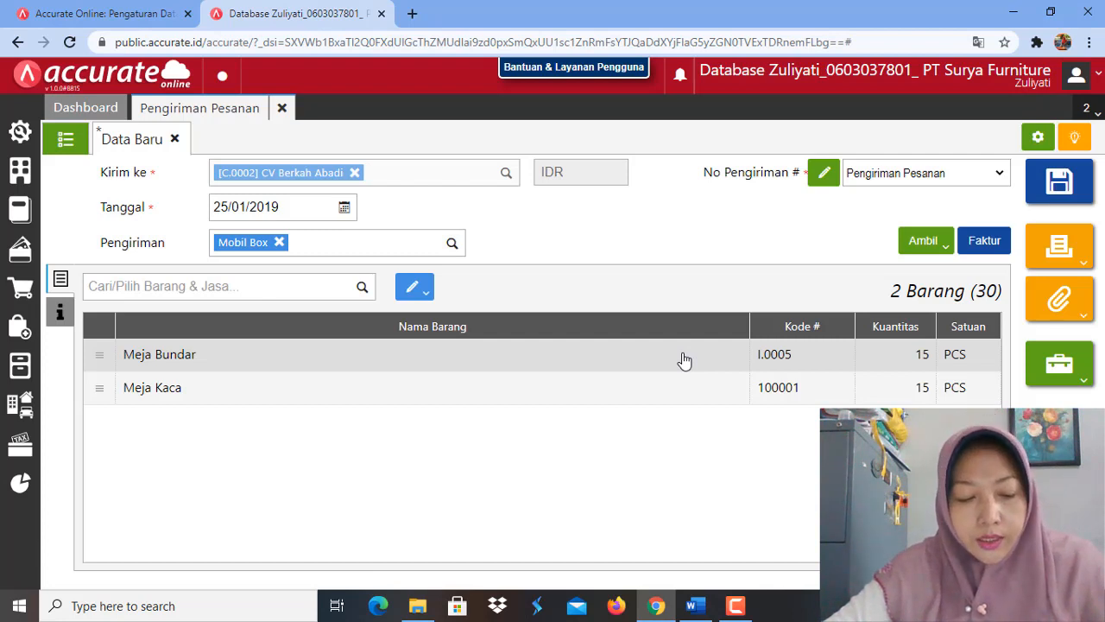
pyautogui.click(1060, 184)
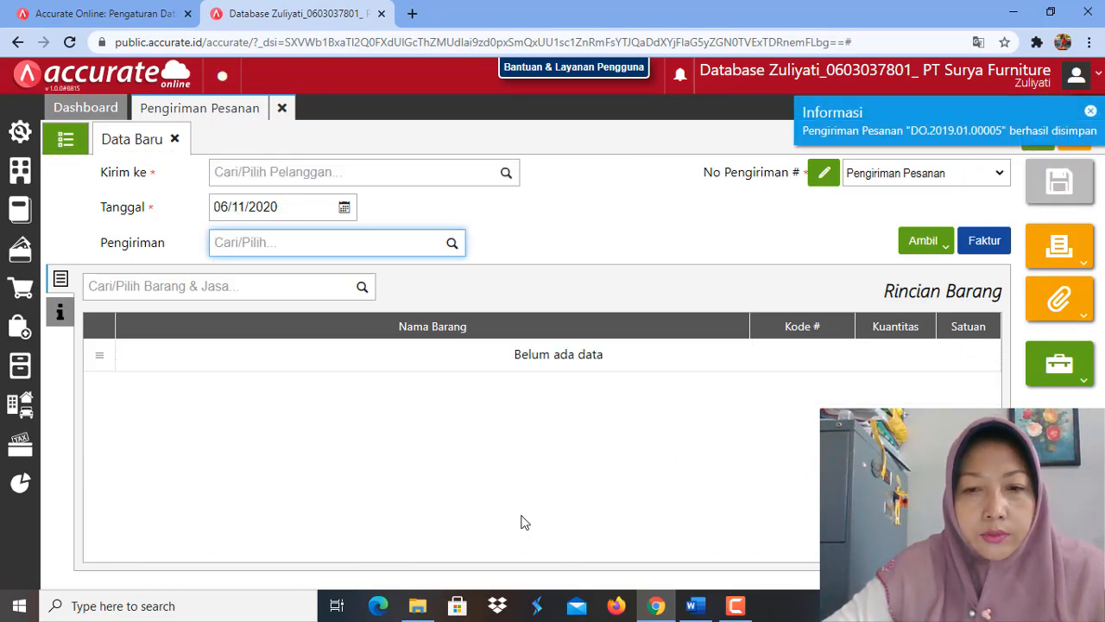
# Step: Look up the 26 January 2019 billing task in Word and start a new Faktur Penjualan in Accurate Online for customer CV Berkah Abadi
pyautogui.click(696, 605)
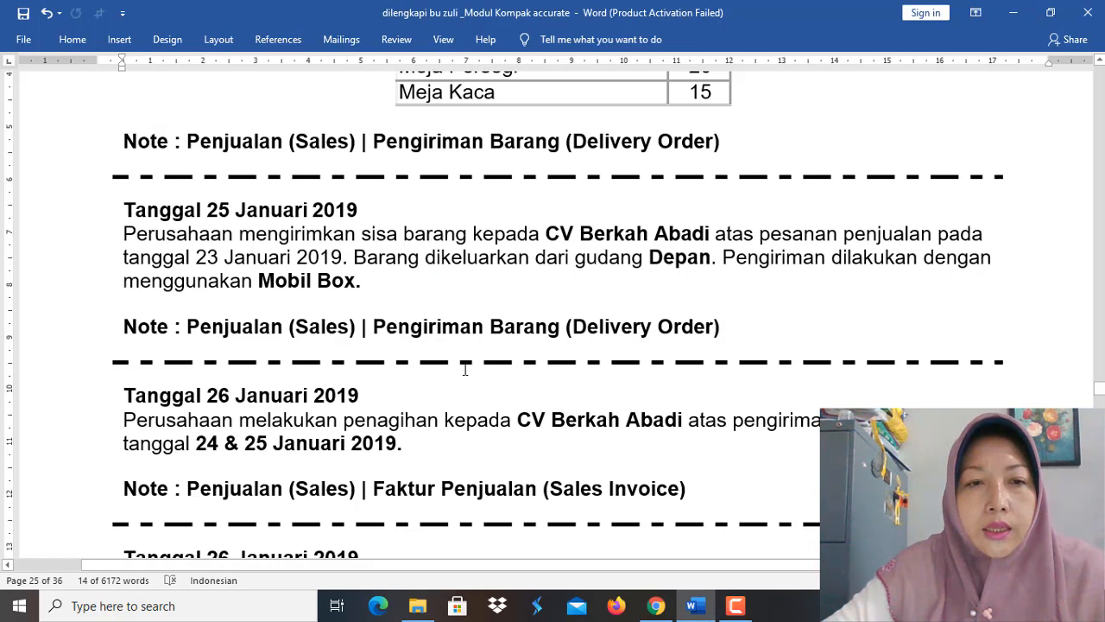
pyautogui.scroll(-5, 465, 369)
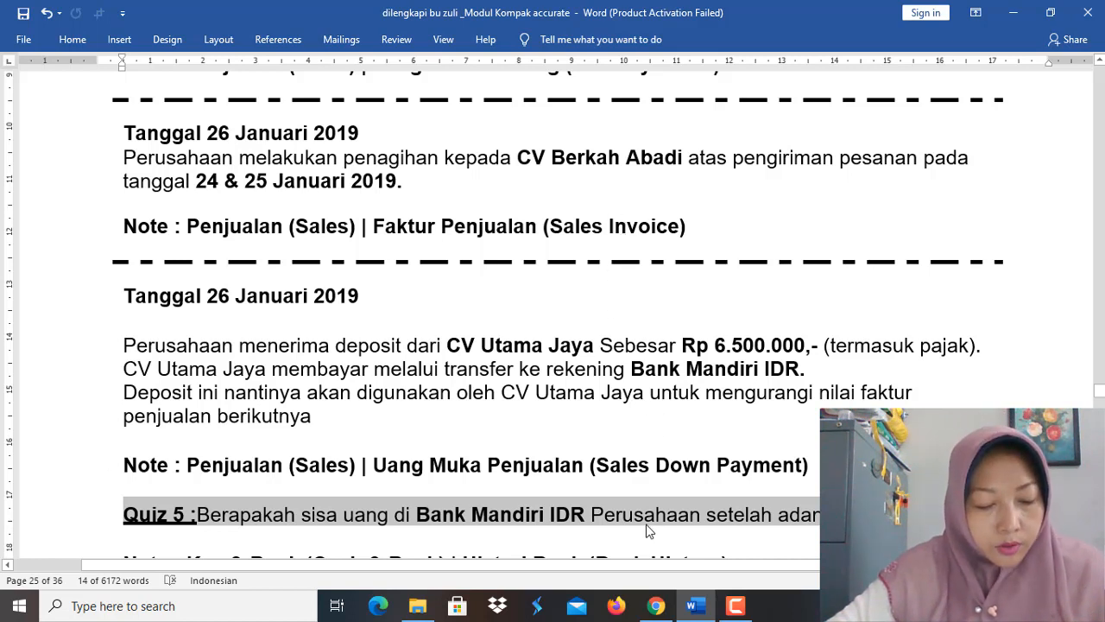
pyautogui.click(654, 607)
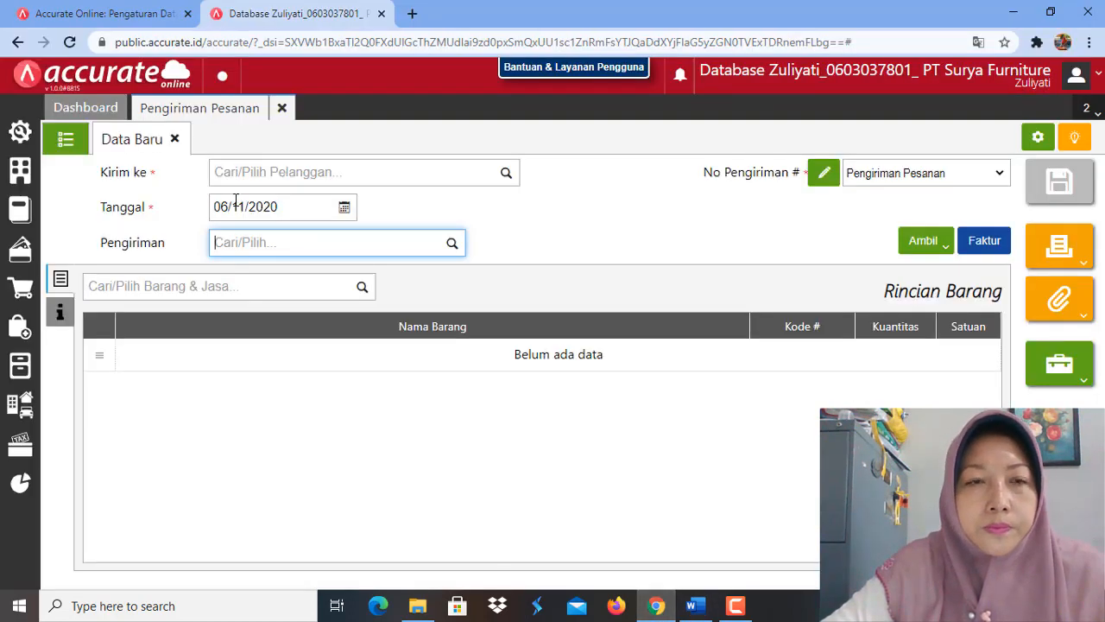
pyautogui.click(281, 111)
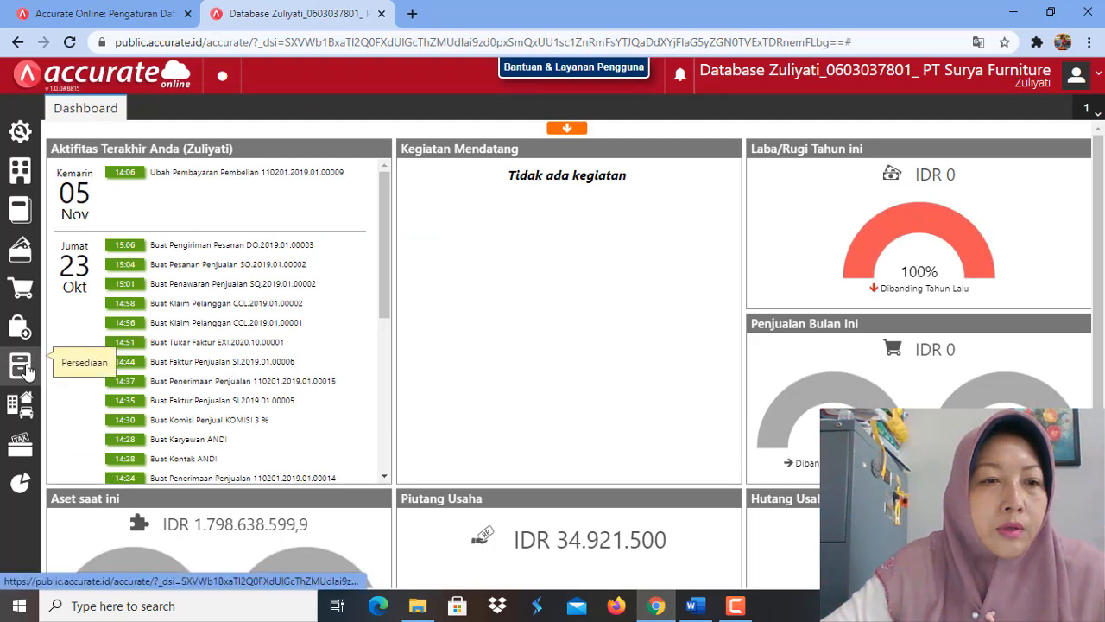
pyautogui.click(21, 291)
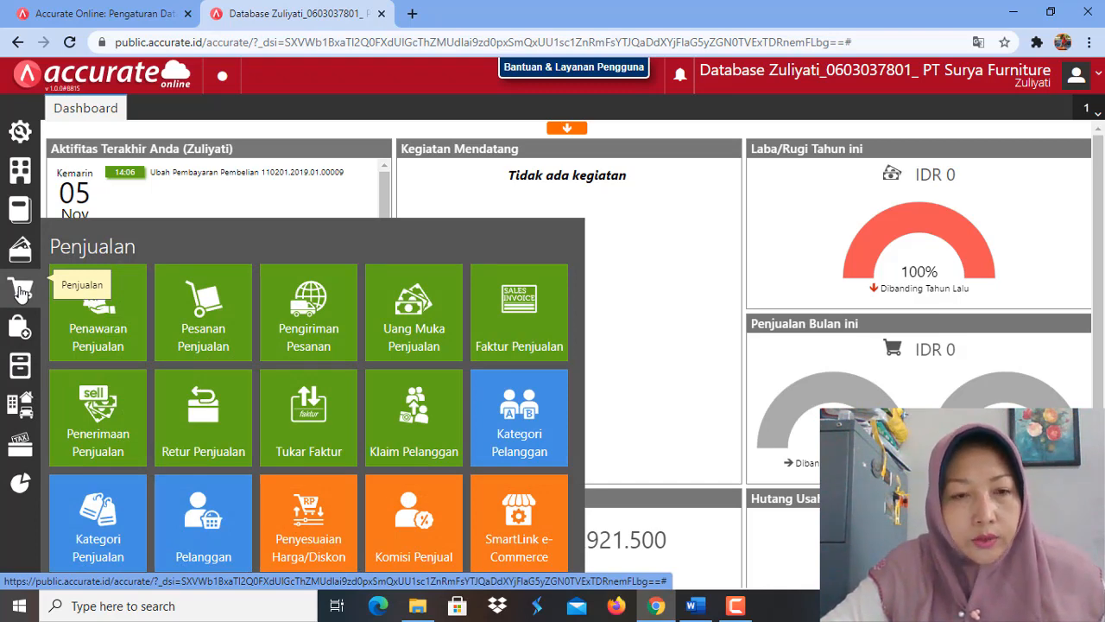
pyautogui.click(519, 327)
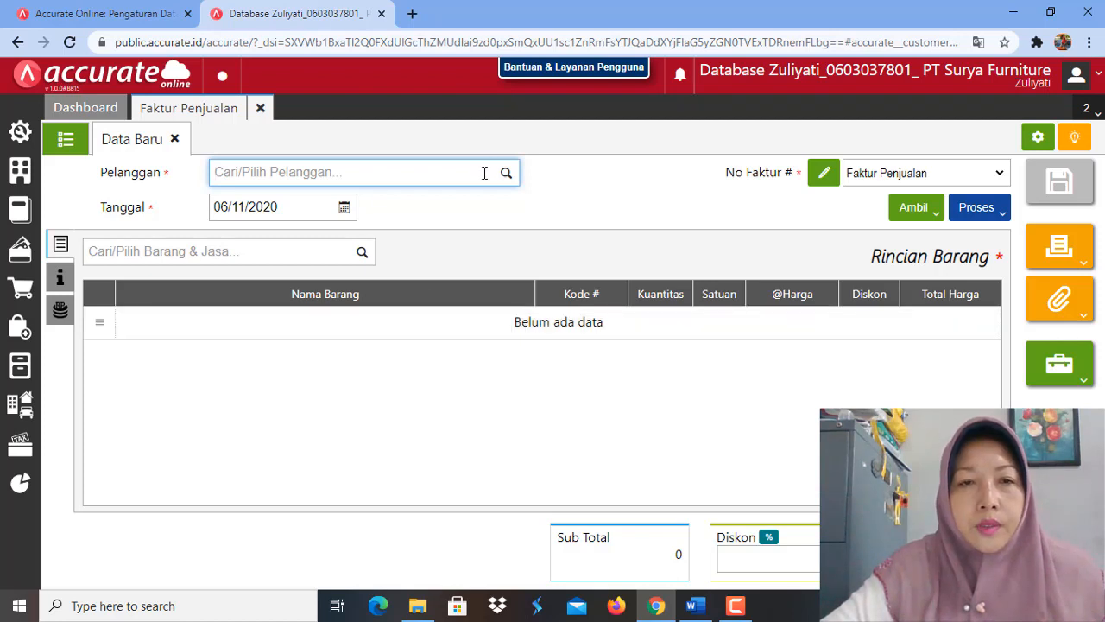
pyautogui.click(505, 175)
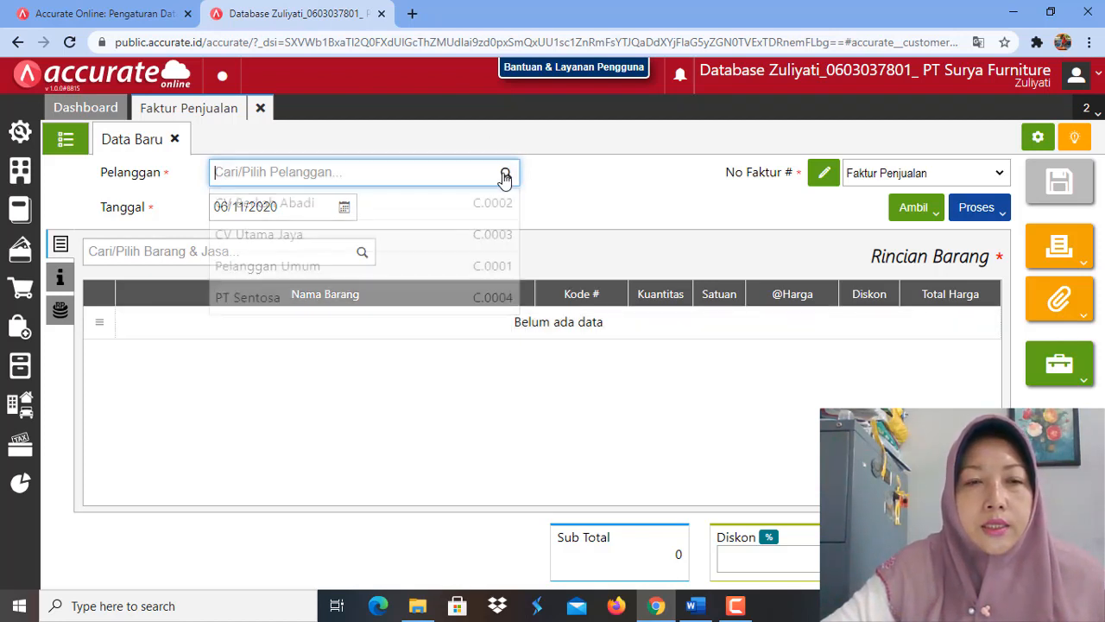
pyautogui.click(377, 212)
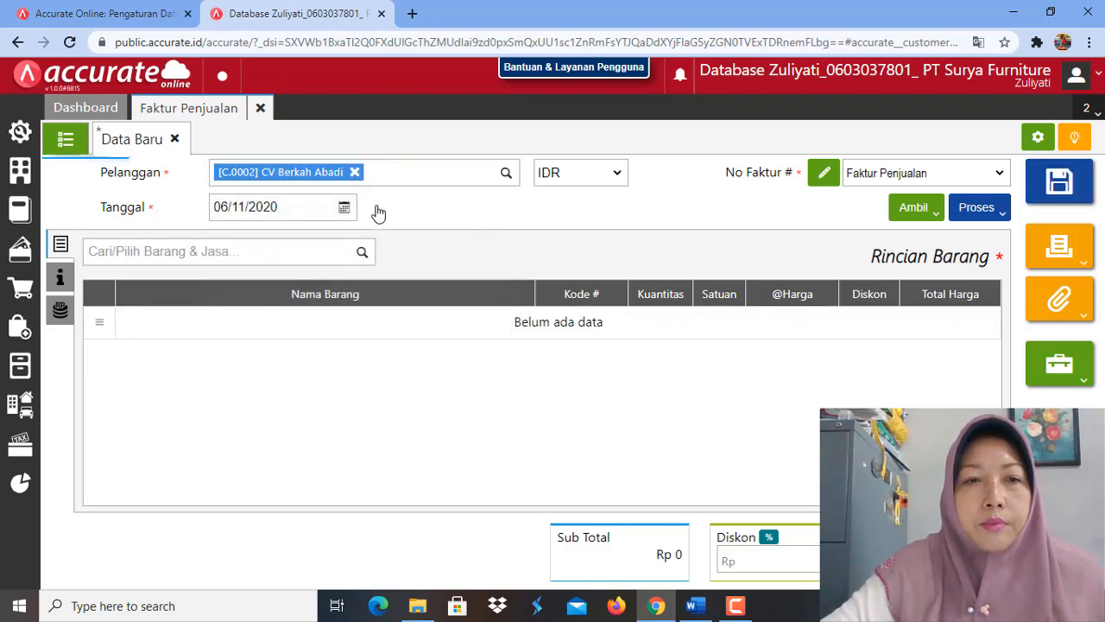
# Step: Set the sales invoice's date to 26/01/2019
pyautogui.click(288, 208)
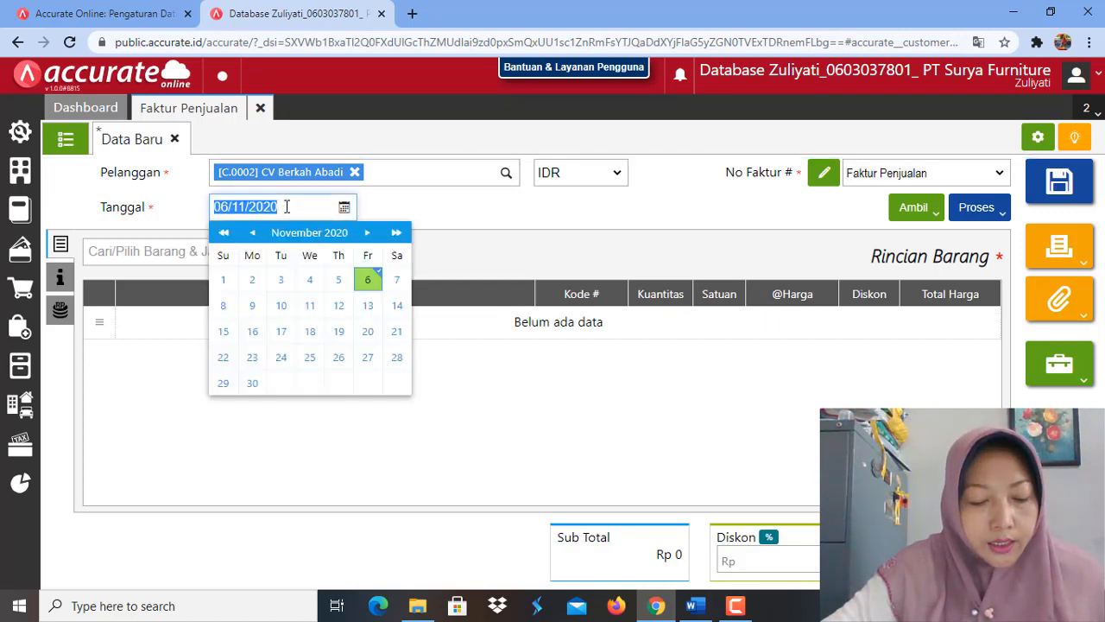
pyautogui.write('2')
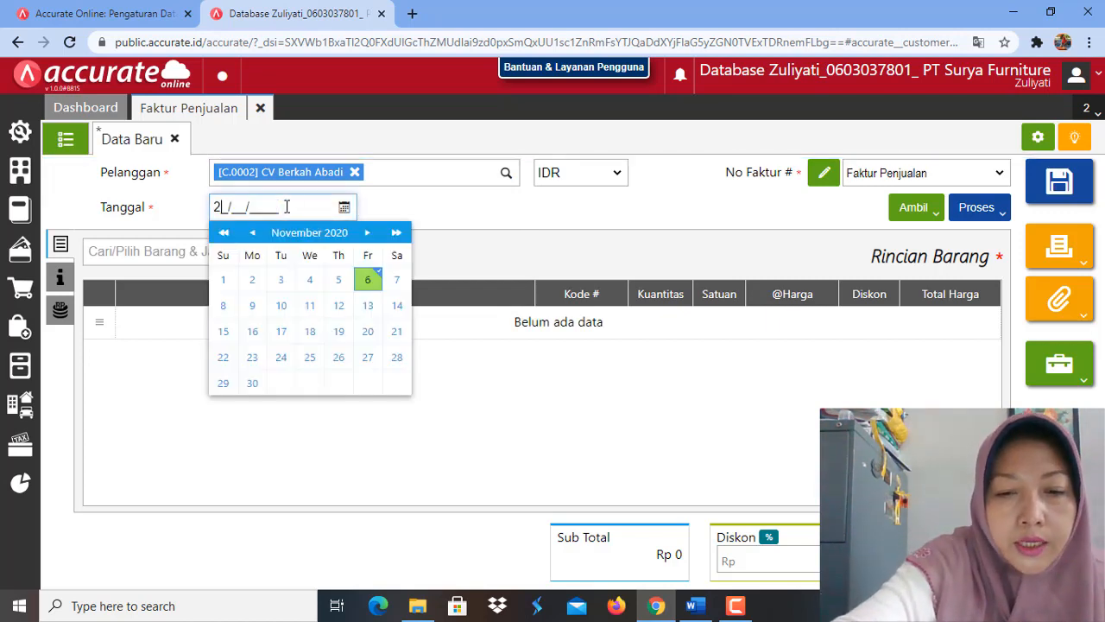
pyautogui.write('6/0')
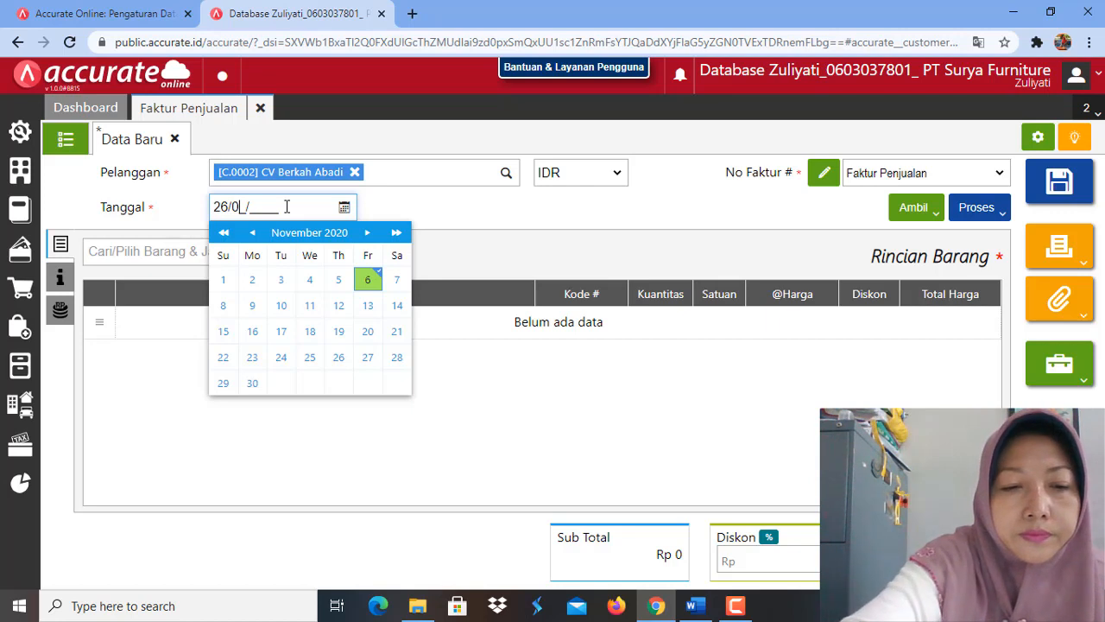
pyautogui.write('1/201')
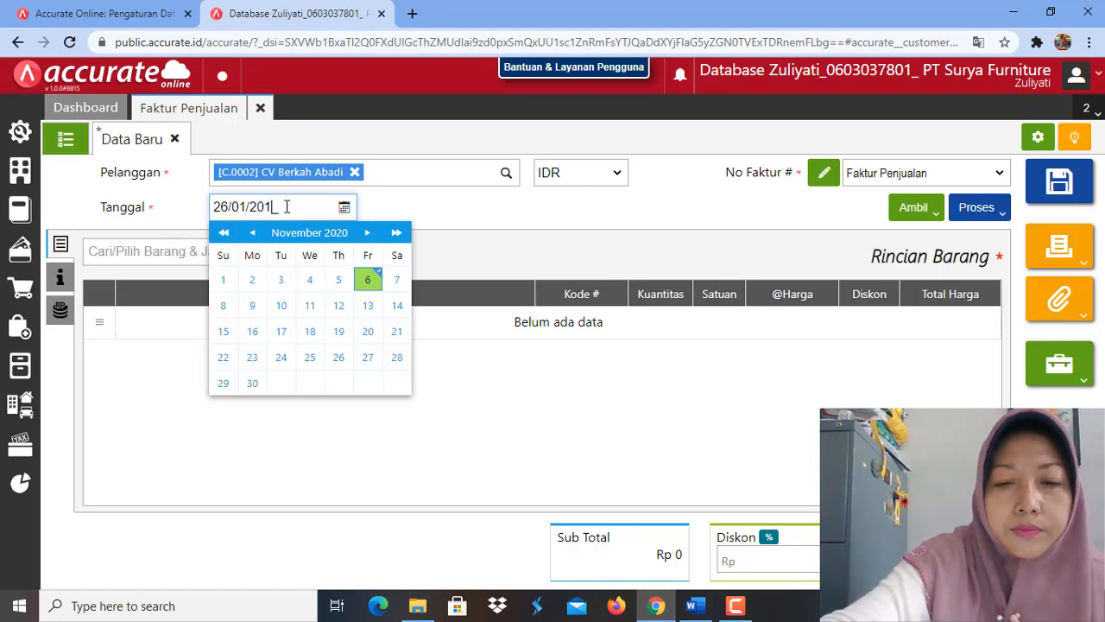
pyautogui.write('9')
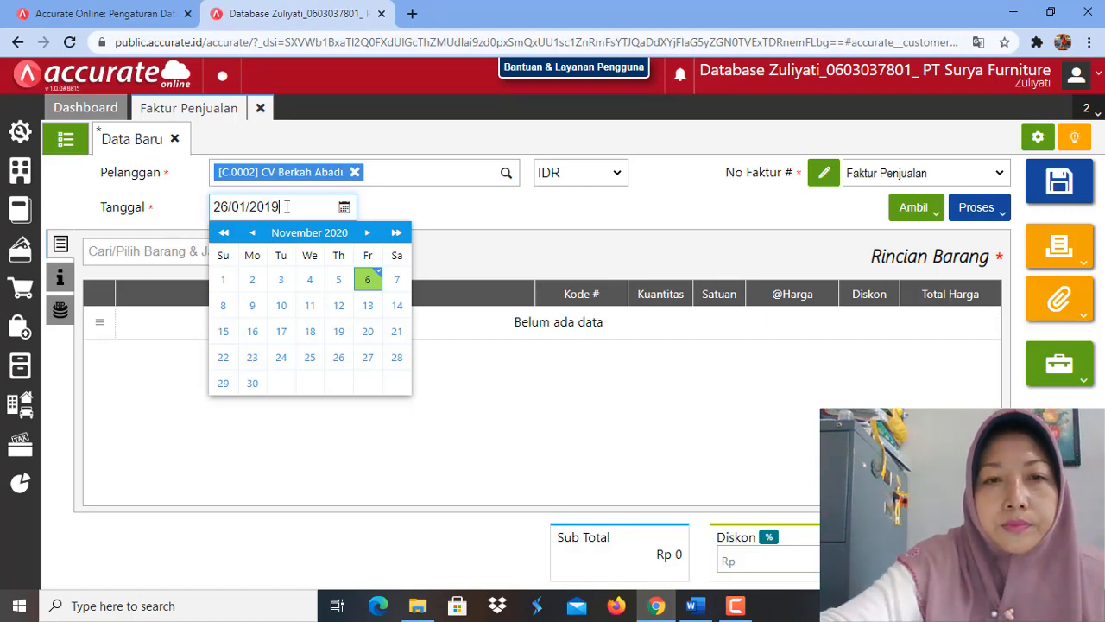
pyautogui.click(451, 209)
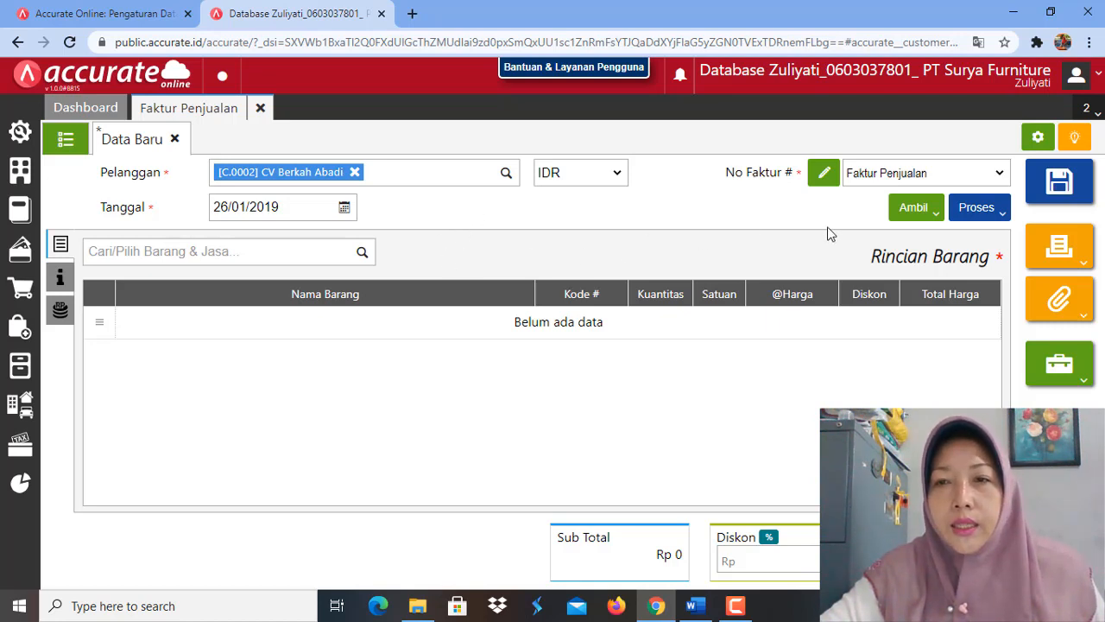
# Step: Copy Meja Bundar, Meja Persegi and Meja Kaca into the invoice from the delivery dated 24/01/2019
pyautogui.click(936, 214)
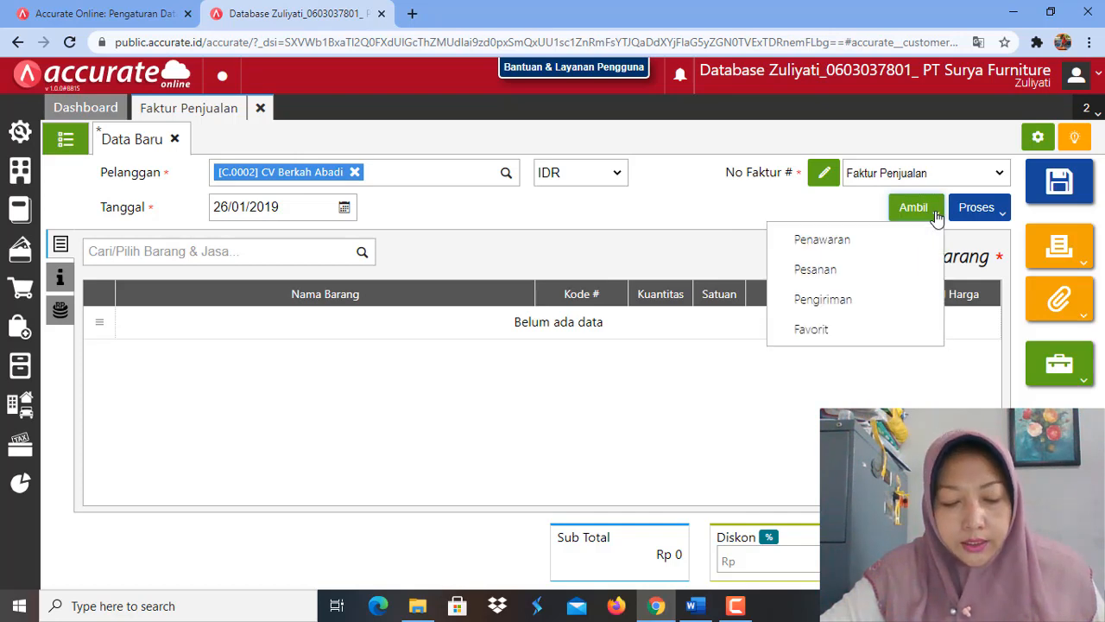
pyautogui.click(835, 306)
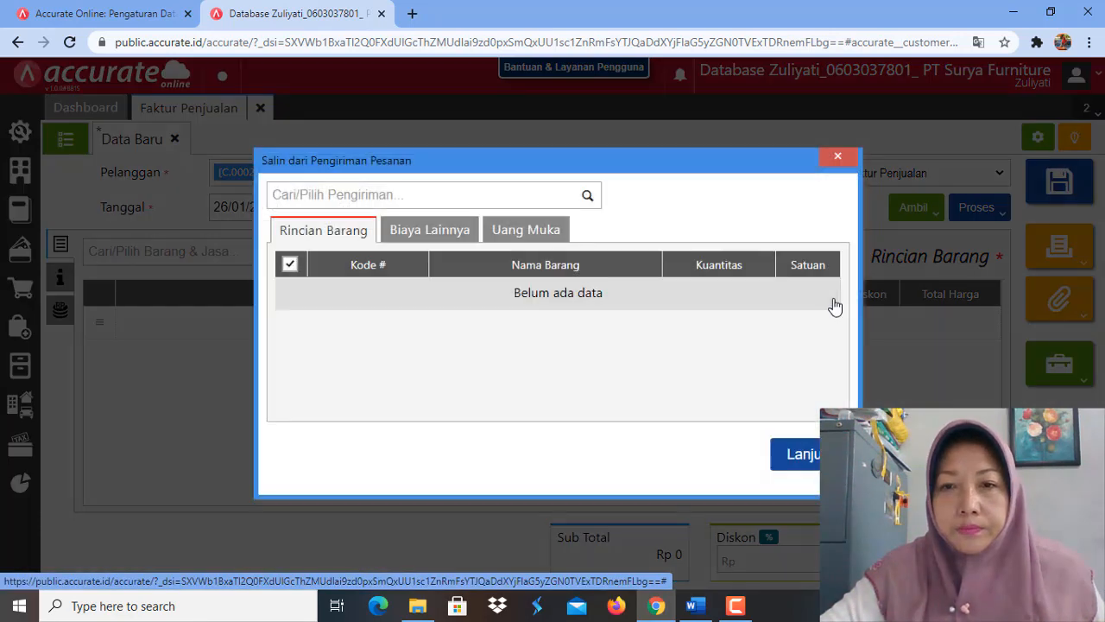
pyautogui.click(589, 199)
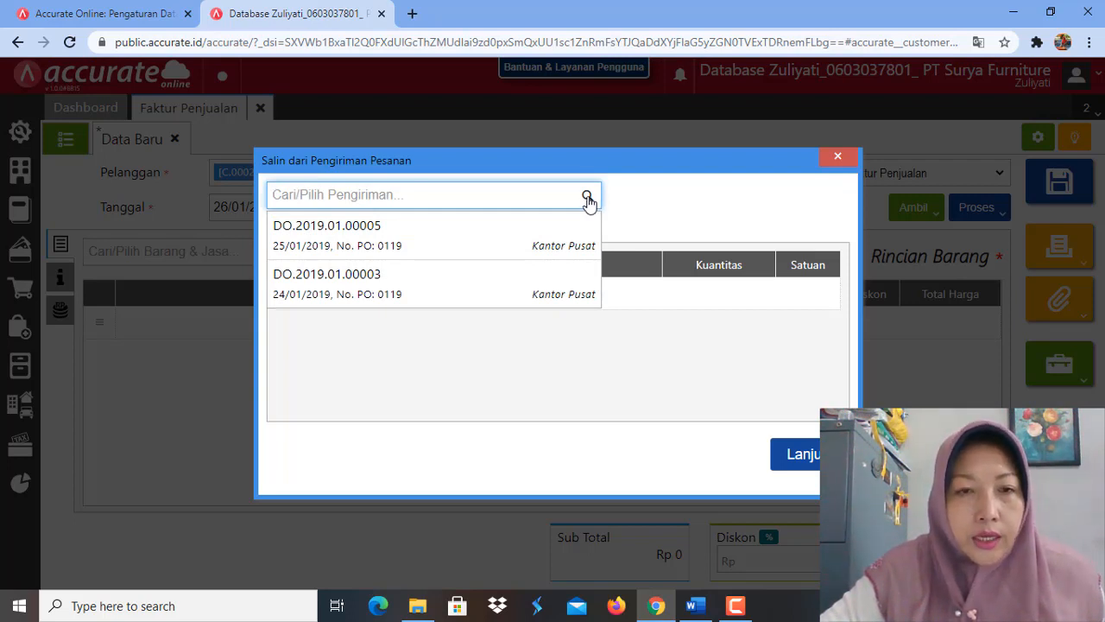
pyautogui.click(444, 300)
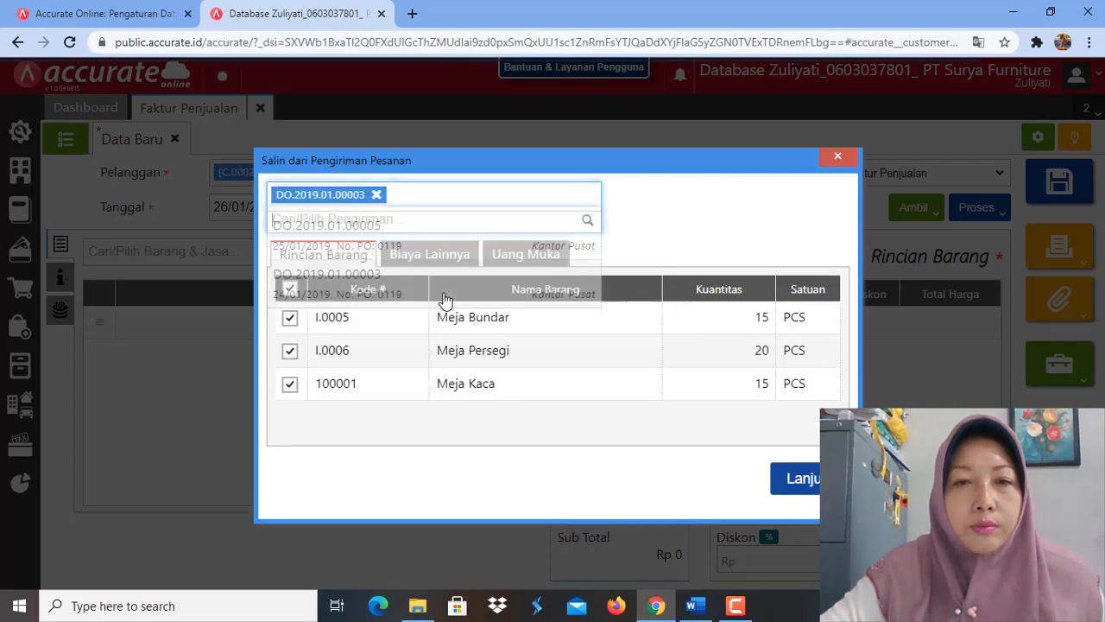
pyautogui.click(809, 493)
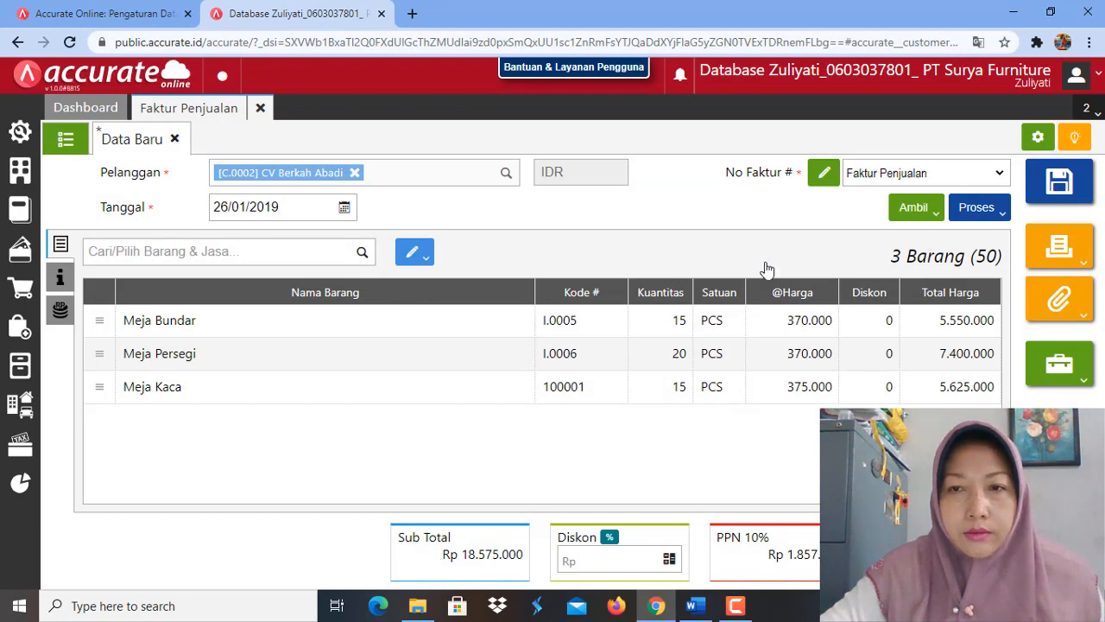
# Step: Add Meja Bundar and Meja Kaca from the delivery dated 25/01/2019 to the invoice and save it
pyautogui.click(936, 216)
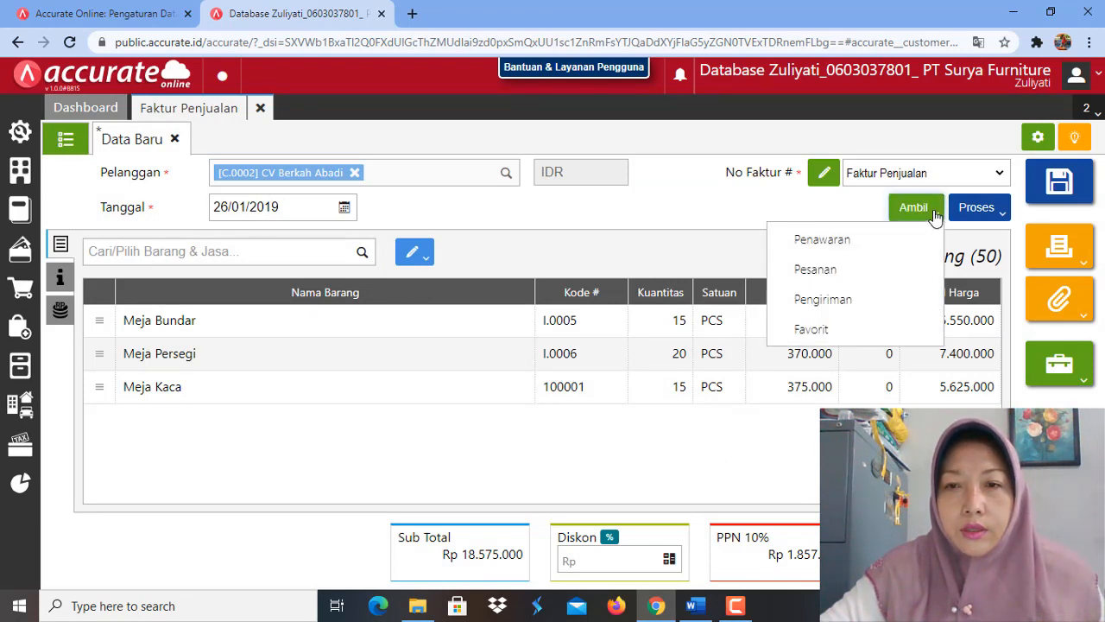
pyautogui.click(843, 302)
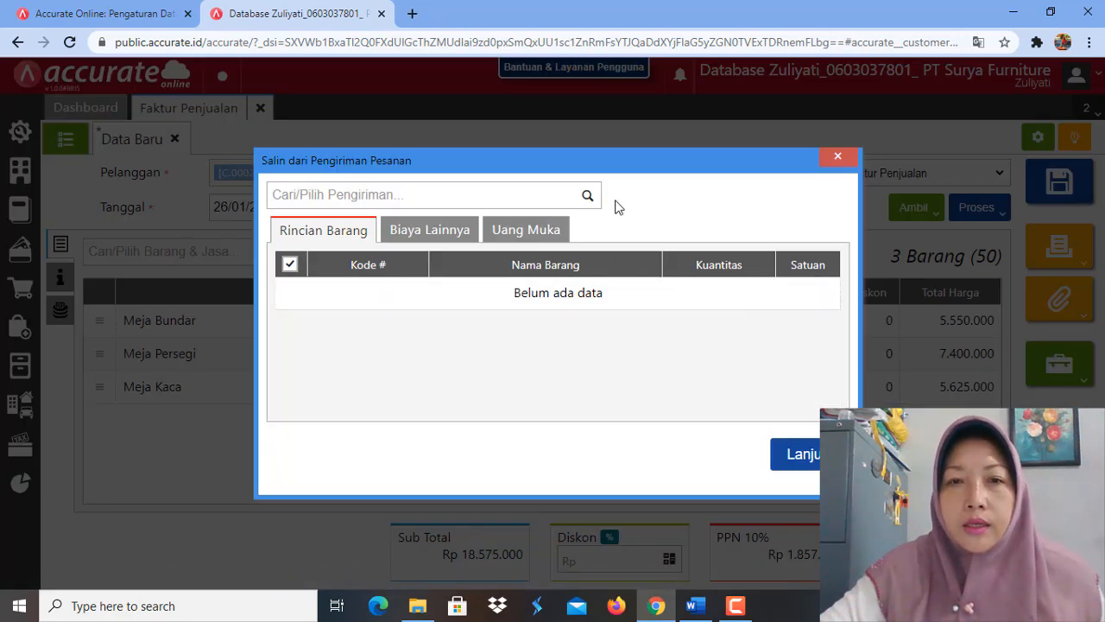
pyautogui.click(588, 195)
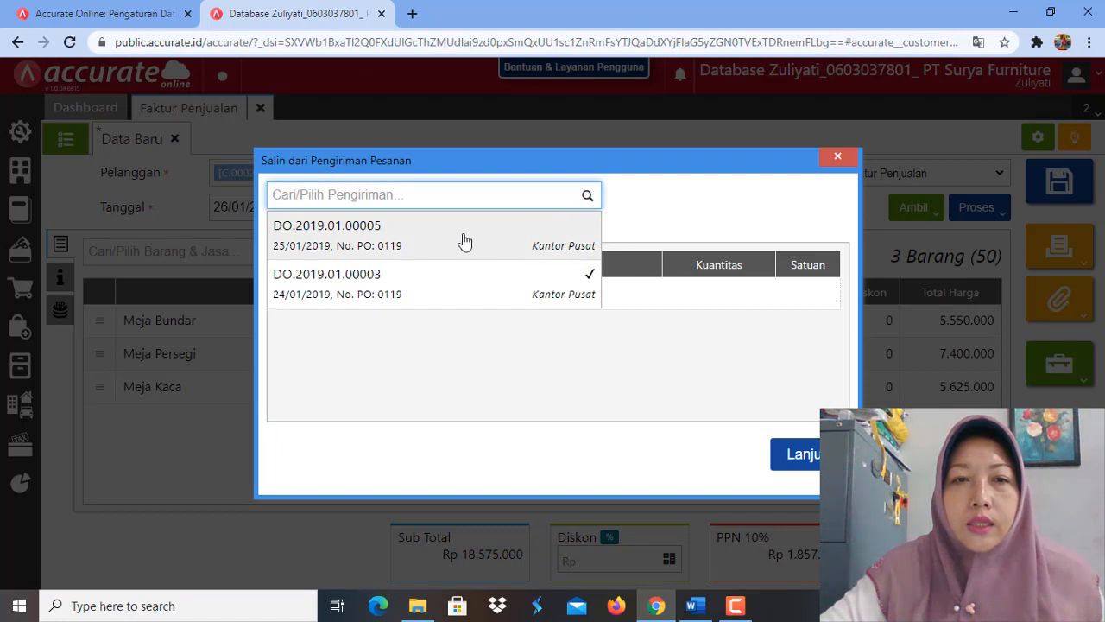
pyautogui.click(455, 246)
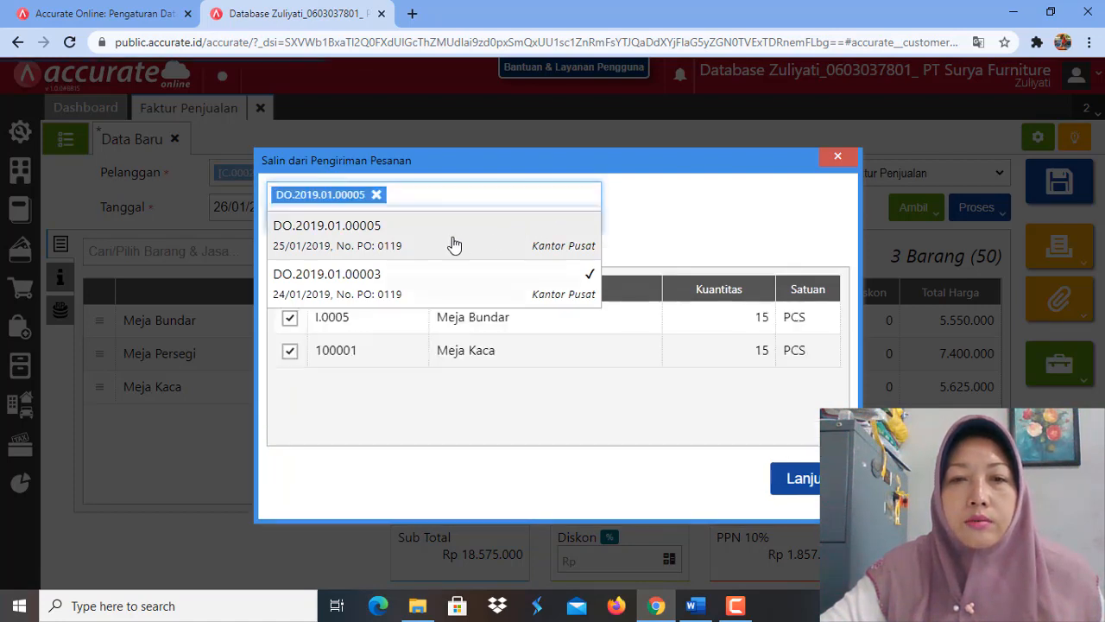
pyautogui.click(808, 482)
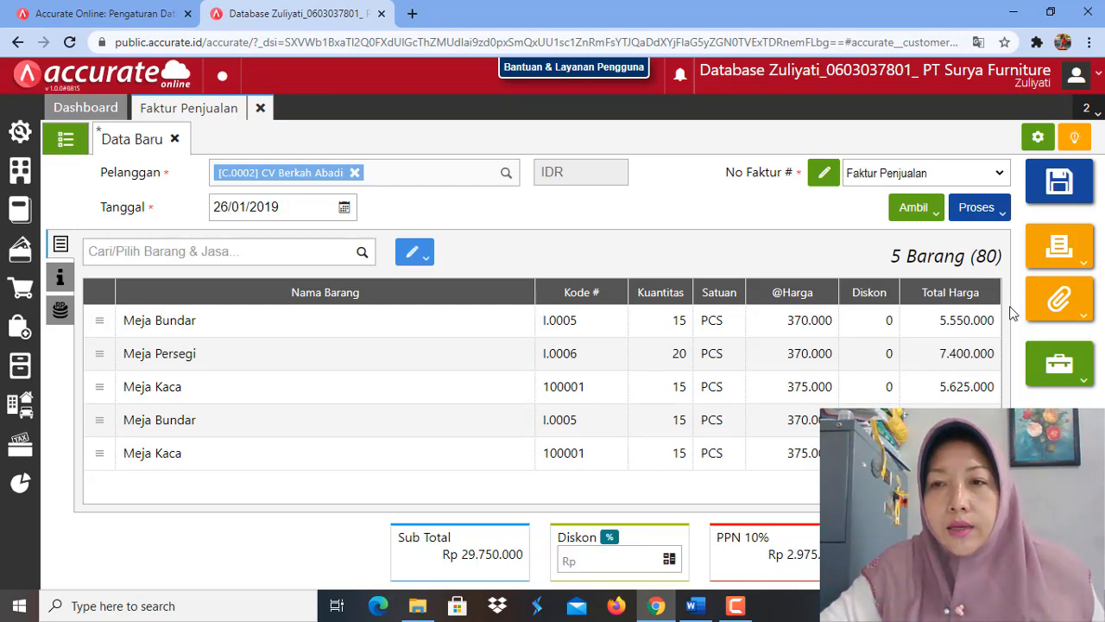
pyautogui.click(1059, 183)
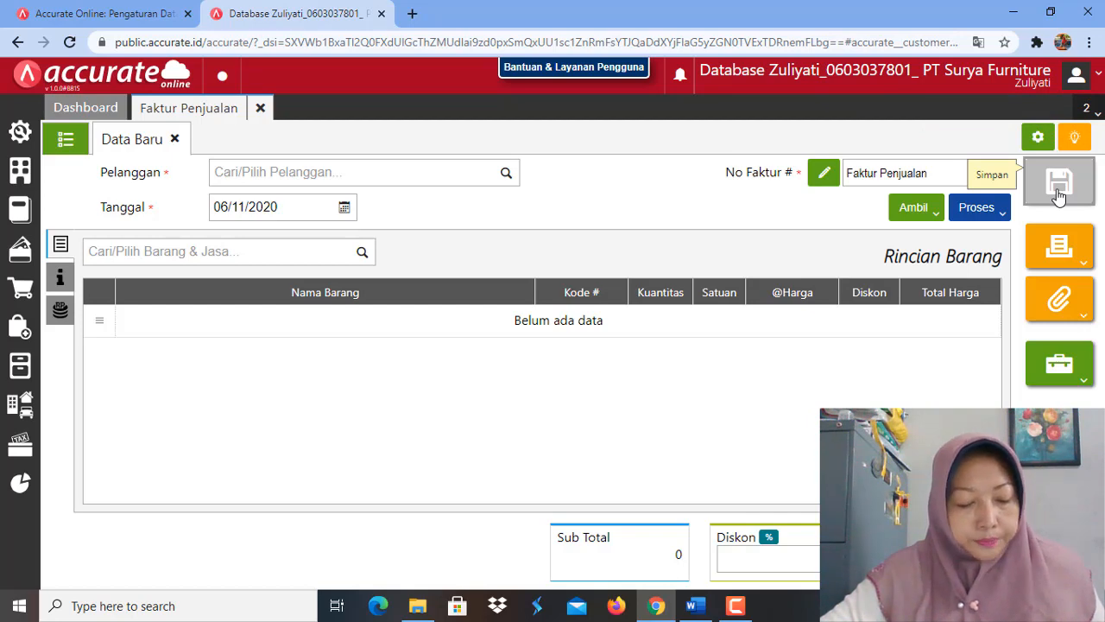
# Step: Look up the 26 January 2019 deposit task in Word and start a new Uang Muka Penjualan in Accurate Online for customer CV Utama Jaya
pyautogui.click(695, 610)
pyautogui.scroll(-2, 534, 399)
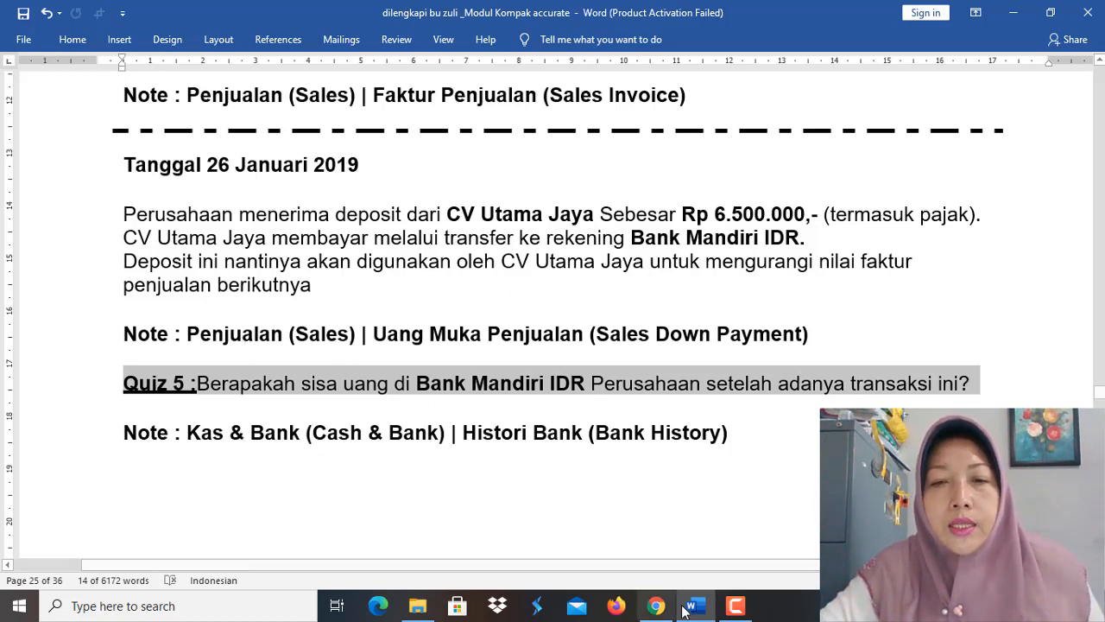
pyautogui.click(657, 606)
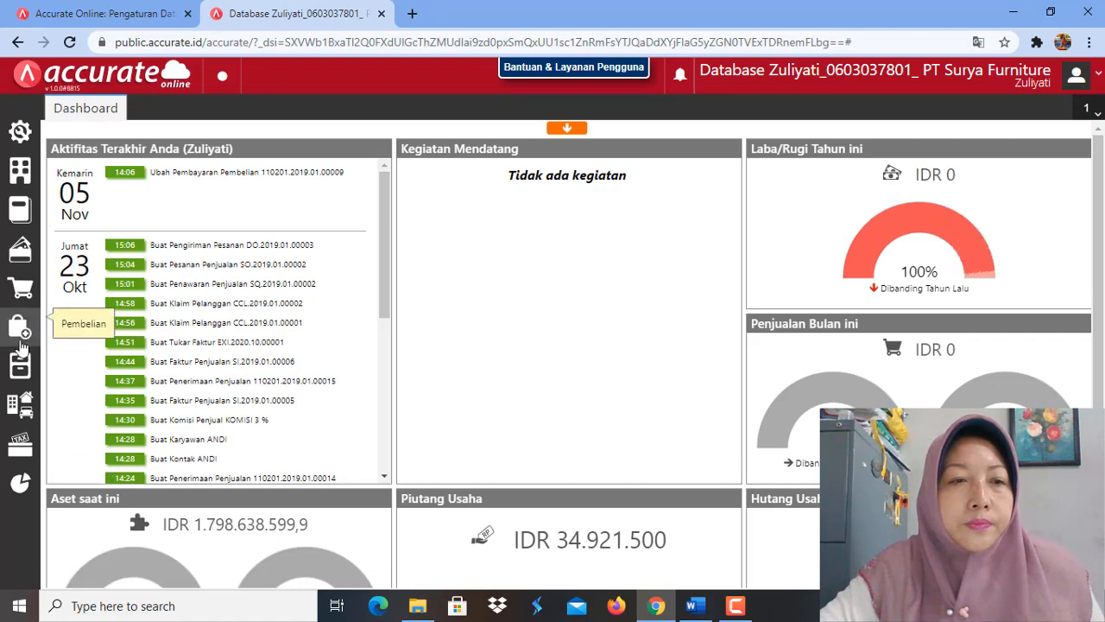
pyautogui.click(20, 298)
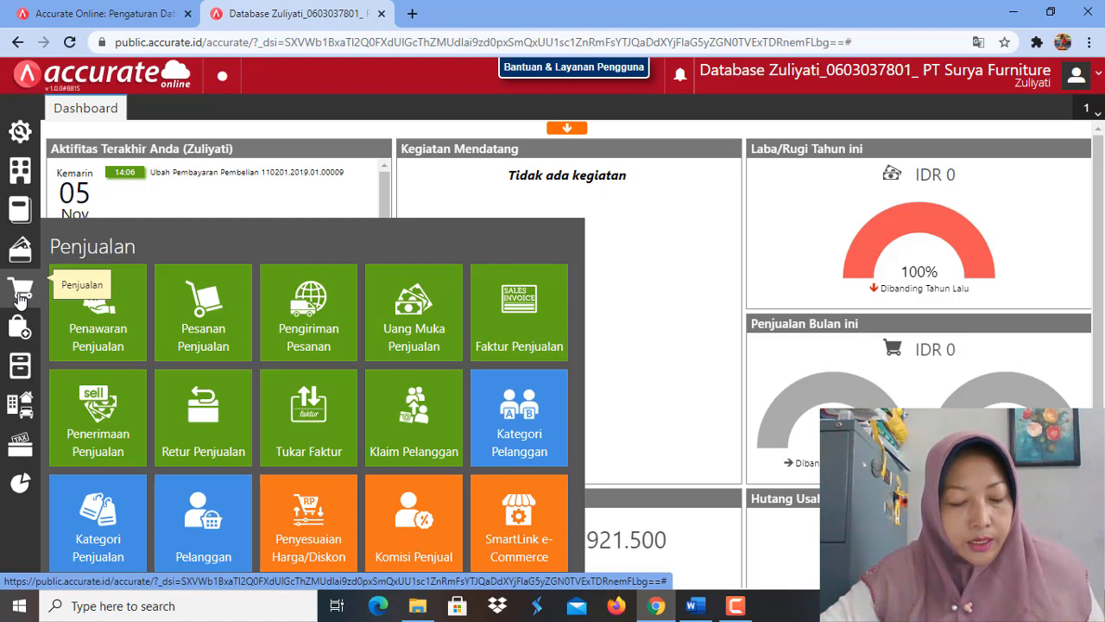
pyautogui.click(417, 333)
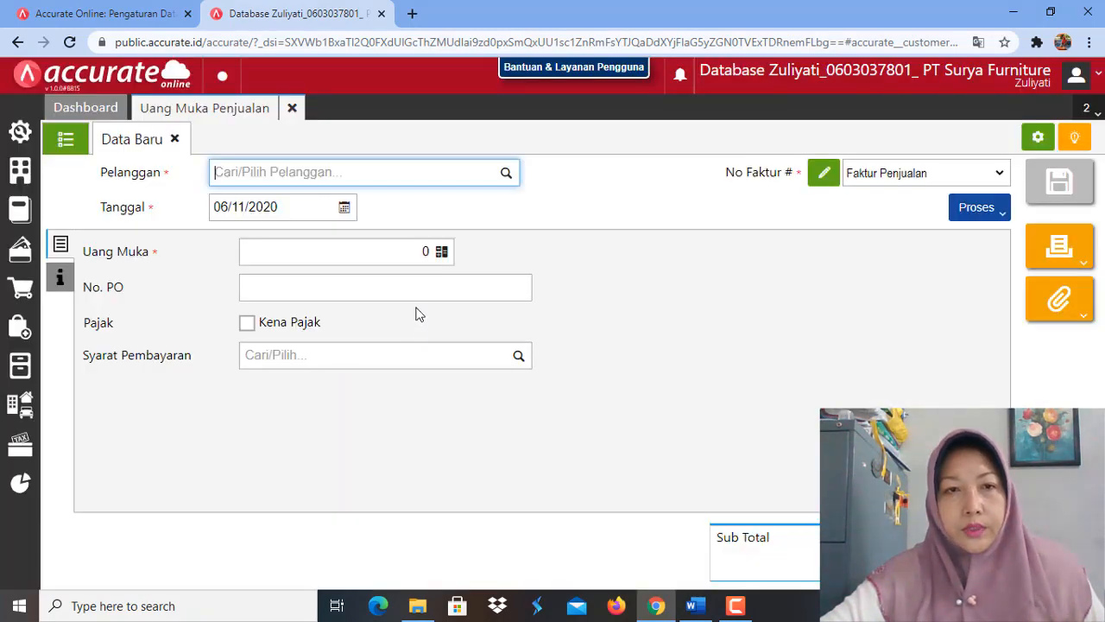
pyautogui.click(505, 176)
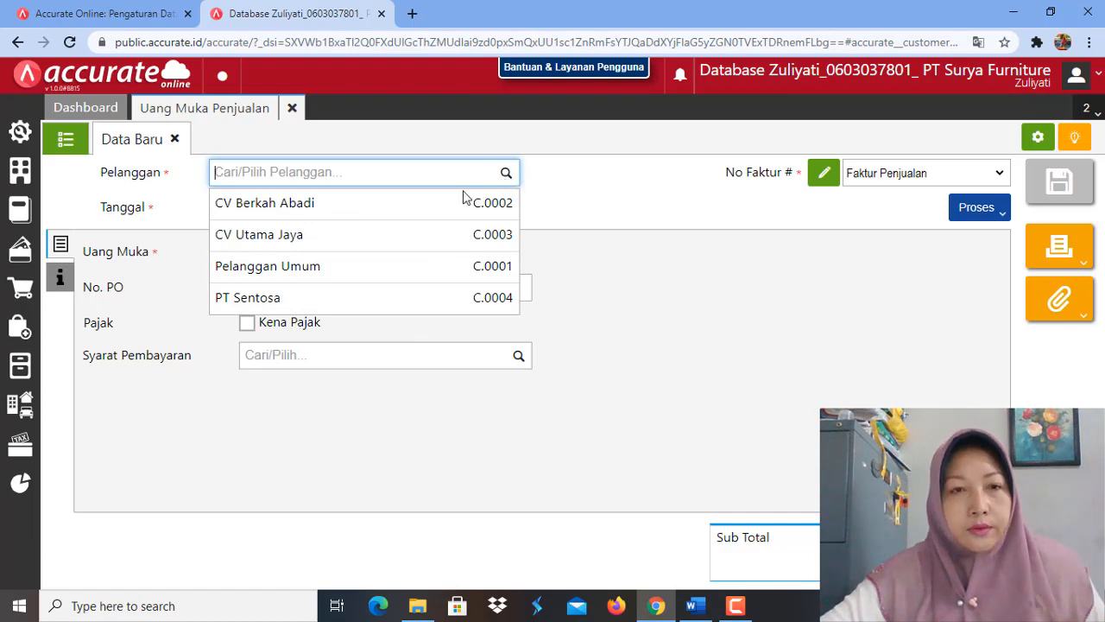
pyautogui.click(352, 240)
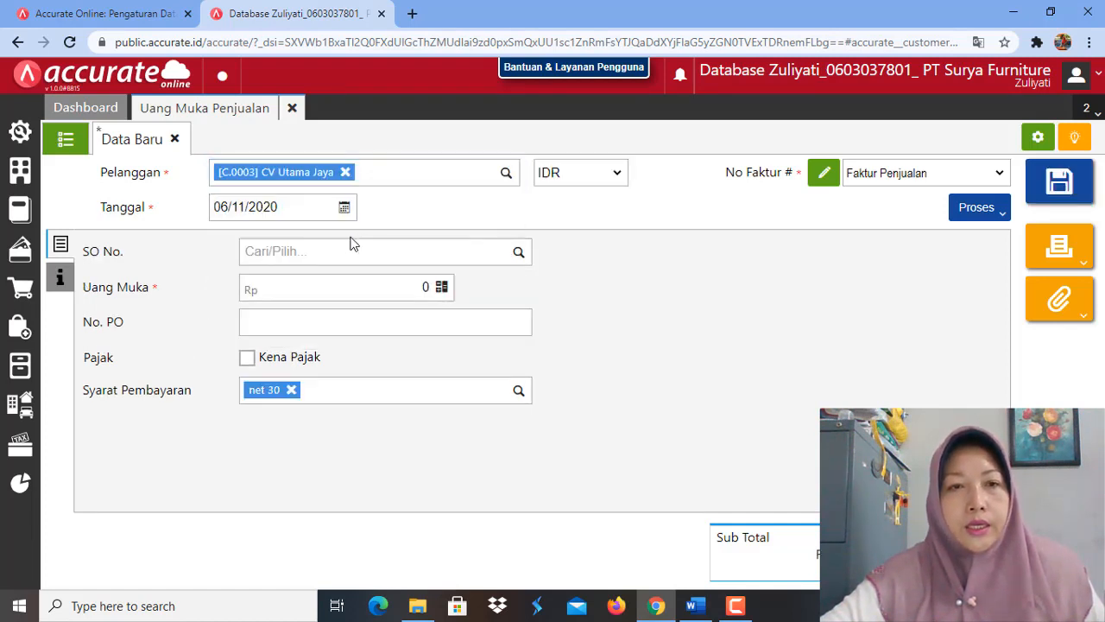
# Step: Set the sales down payment's date to 26/01/2019
pyautogui.click(288, 207)
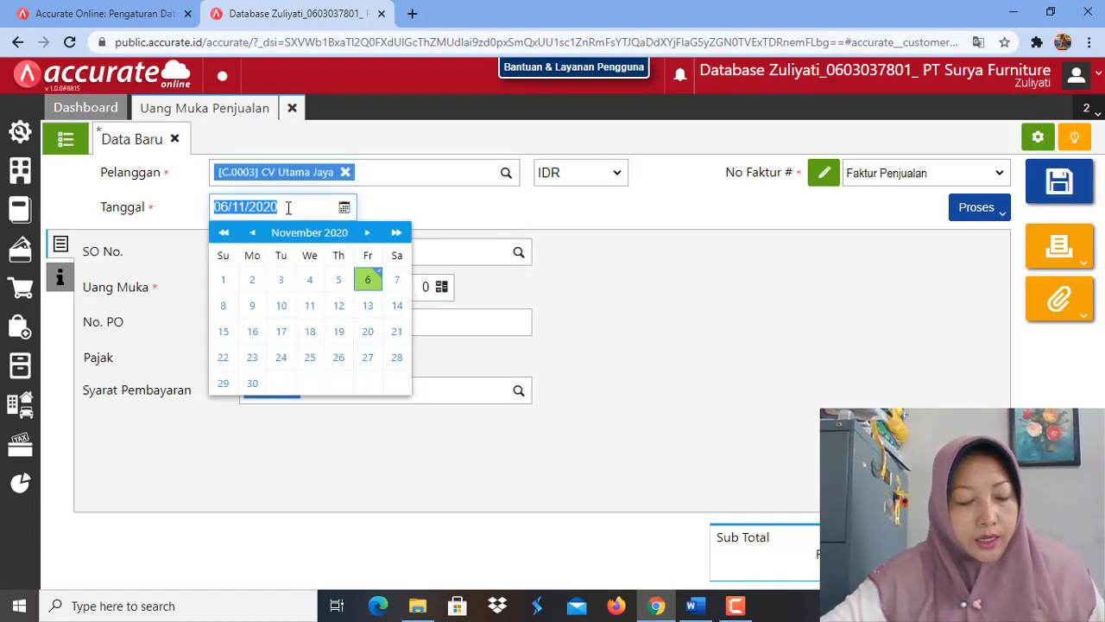
pyautogui.write('2')
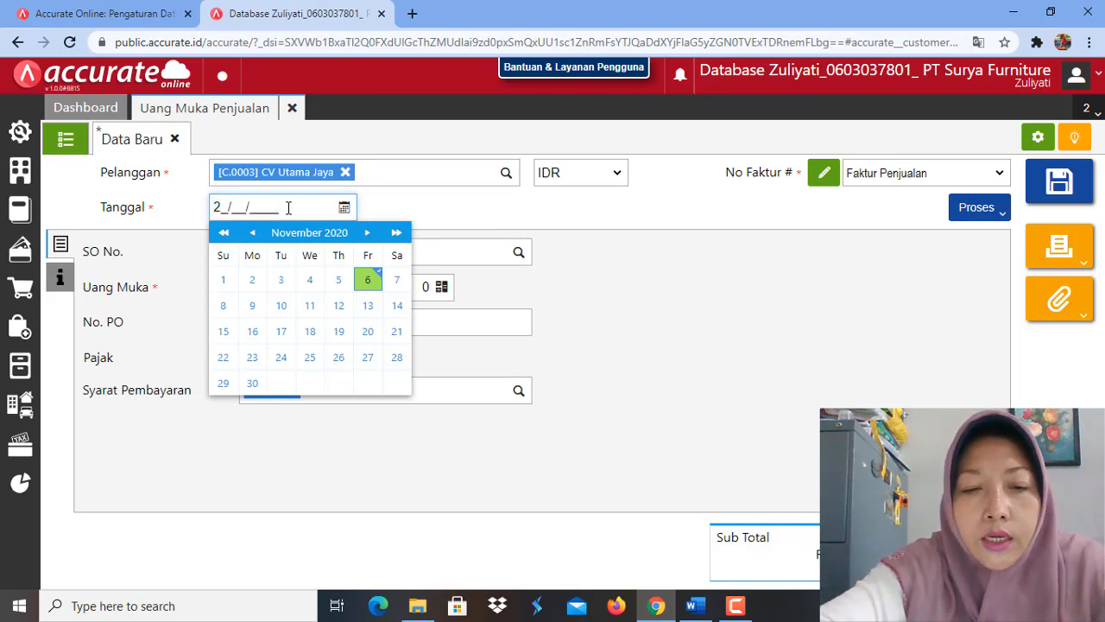
pyautogui.write('6/01/2')
pyautogui.write('019')
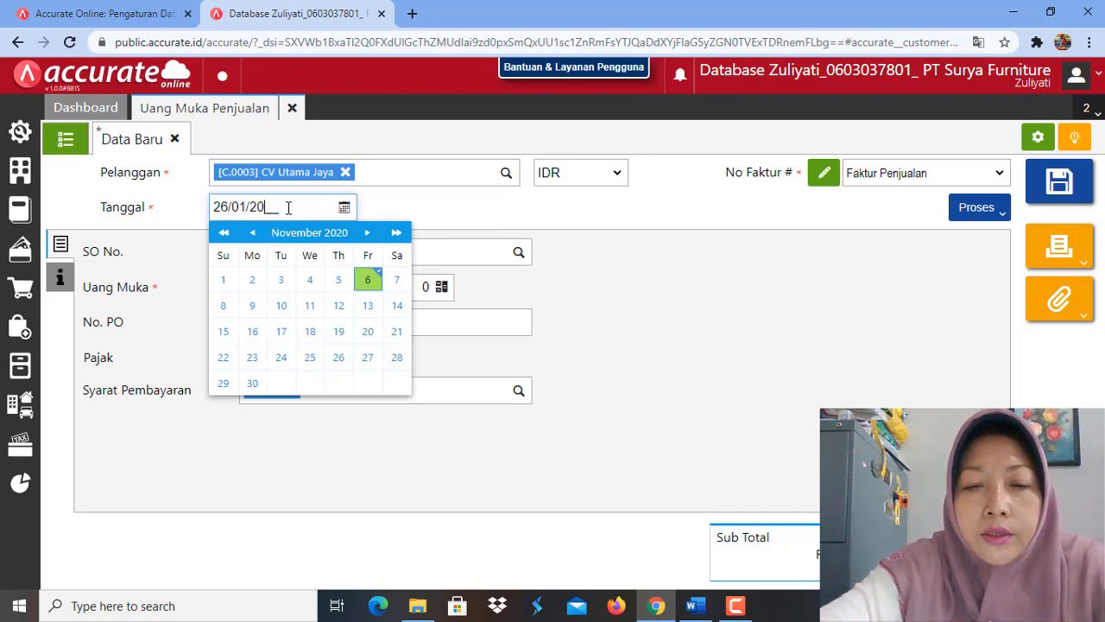
pyautogui.click(453, 214)
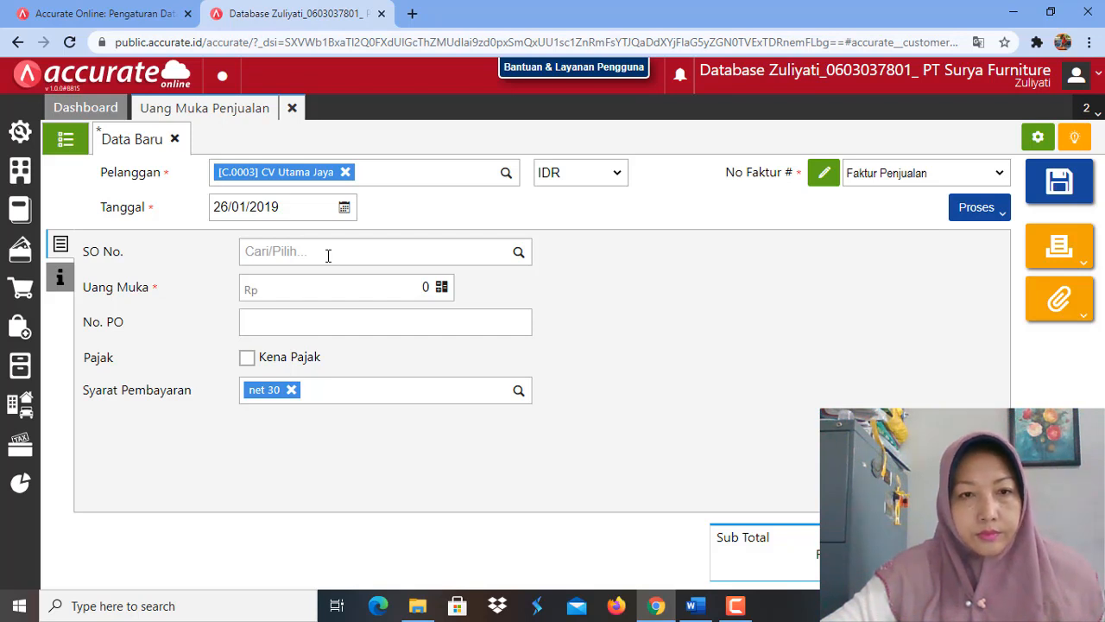
# Step: Set the Uang Muka amount to Rp 6.500.000 and make it taxable with Pajak Pertambahan Nilai (PPN 10%)
pyautogui.click(329, 286)
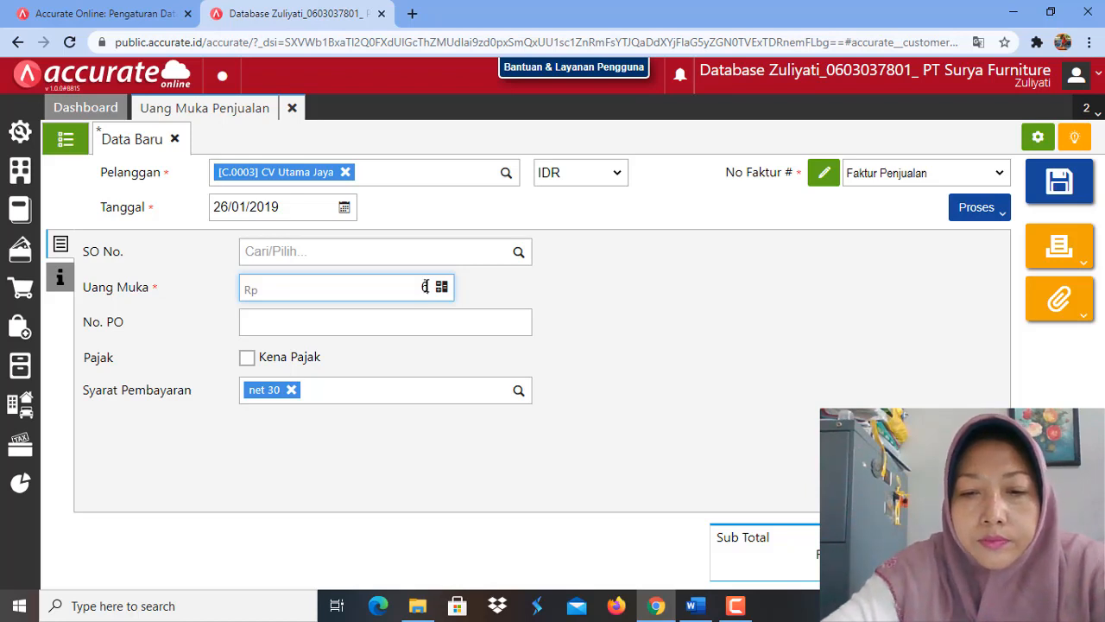
pyautogui.write('650000')
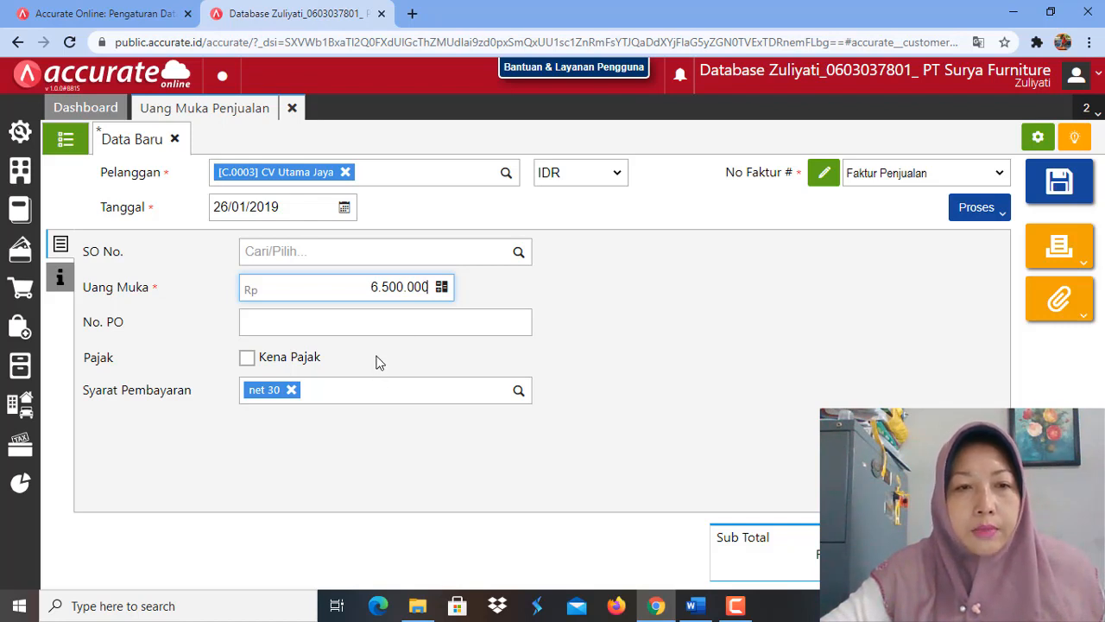
pyautogui.click(248, 359)
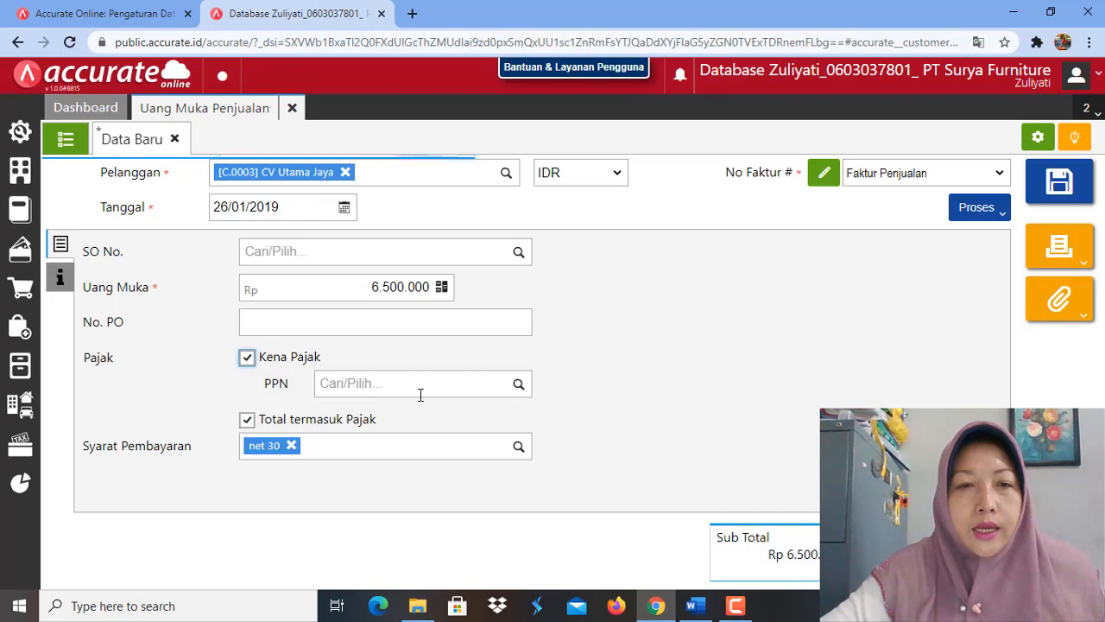
pyautogui.click(519, 386)
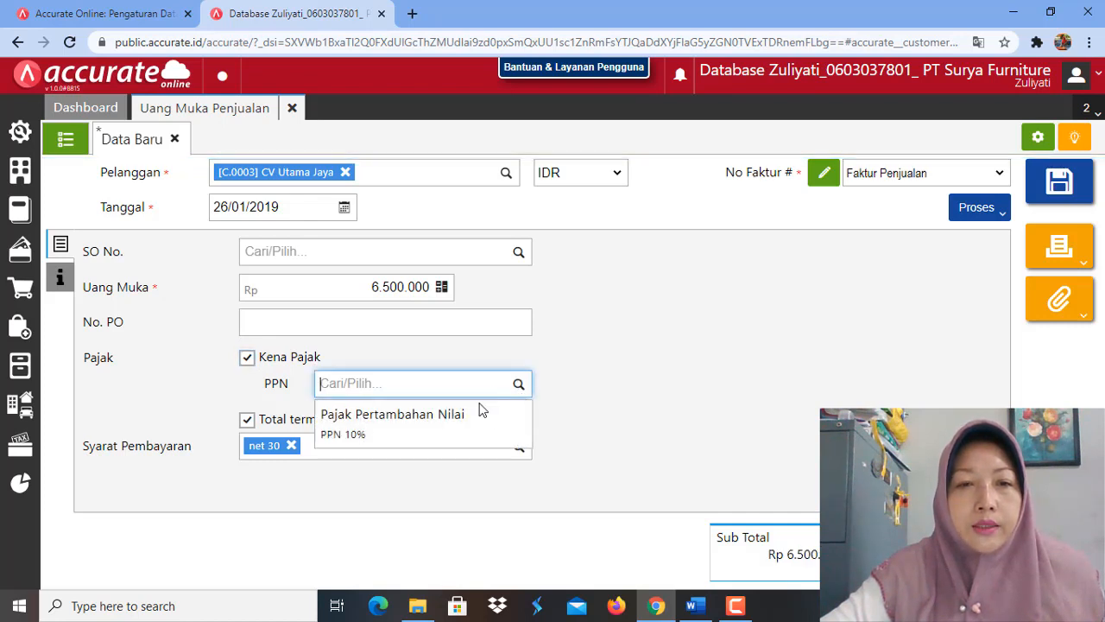
pyautogui.click(460, 432)
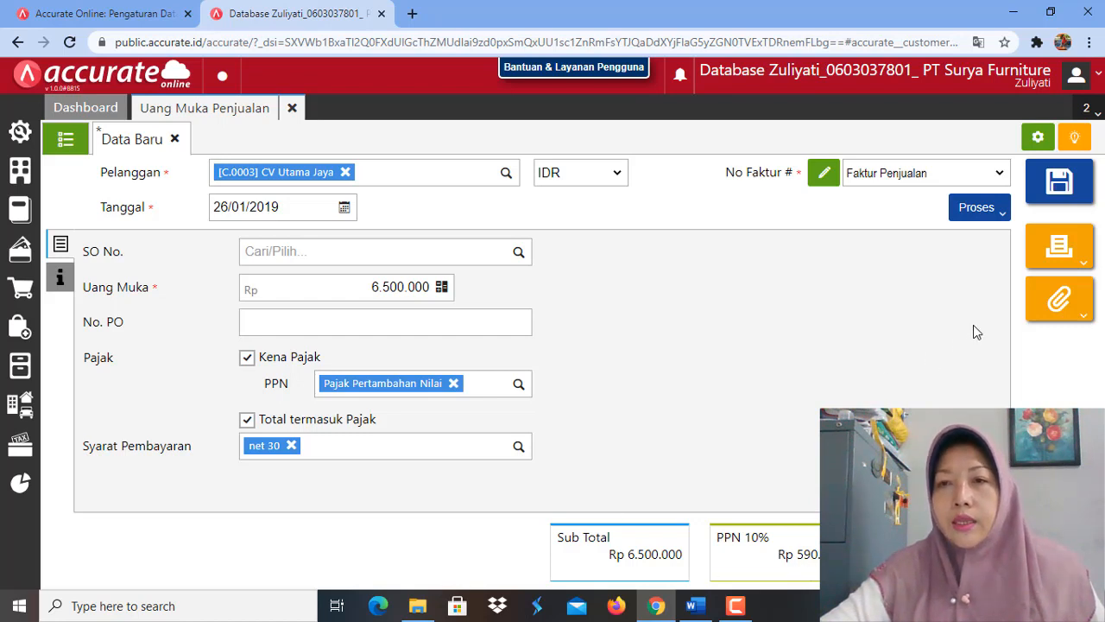
# Step: Process the CV Utama Jaya down payment into a Pembayaran and set its receiving bank to Bank Mandiri IDR
pyautogui.click(996, 218)
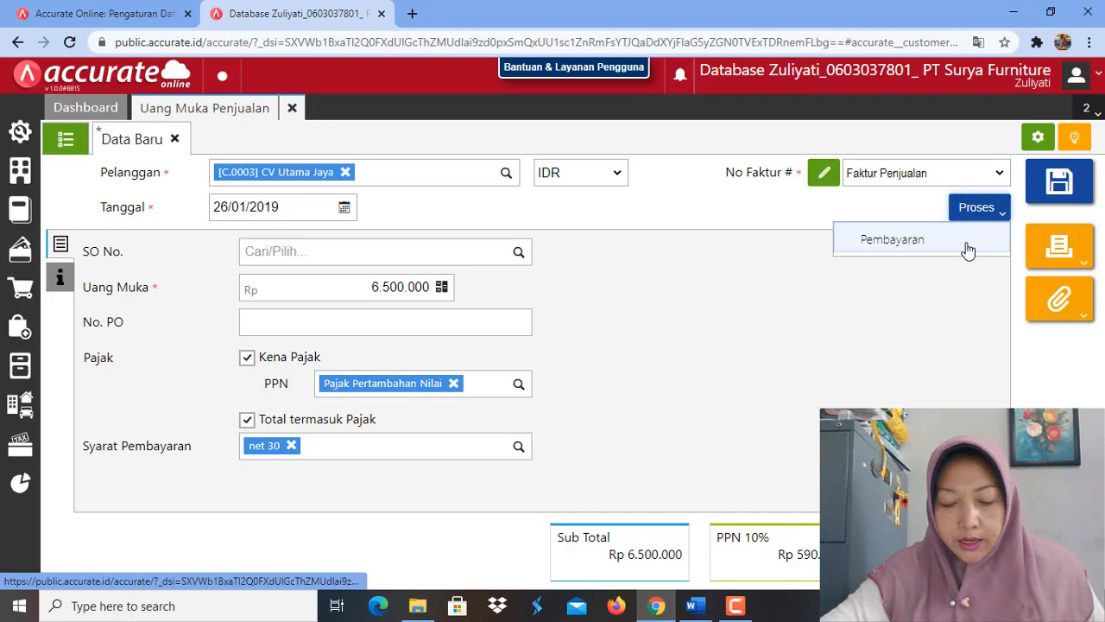
pyautogui.click(967, 246)
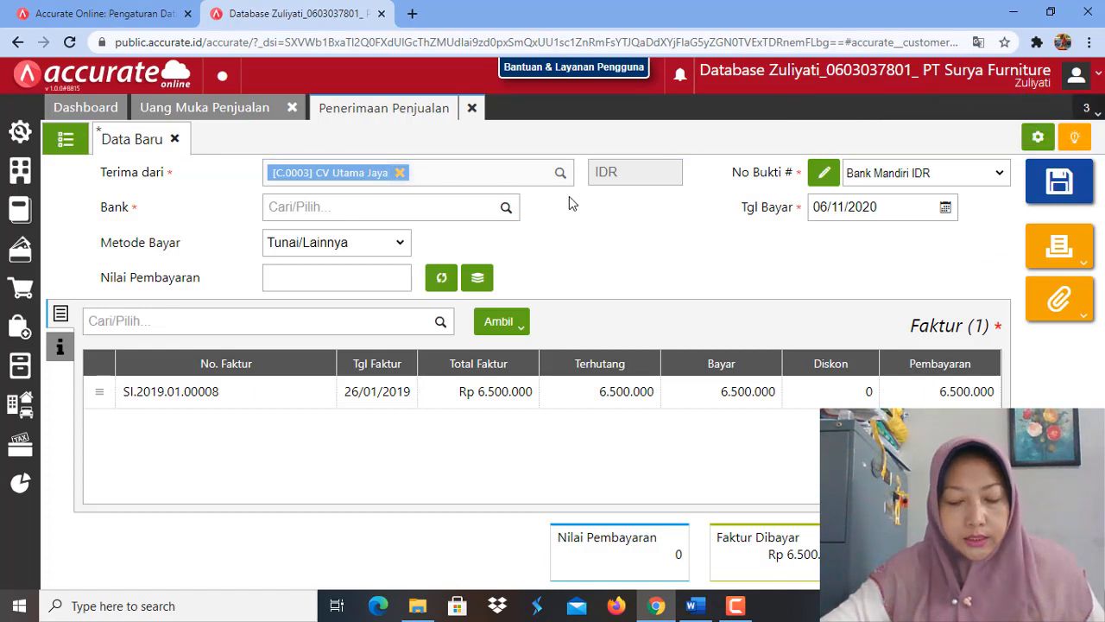
pyautogui.click(505, 211)
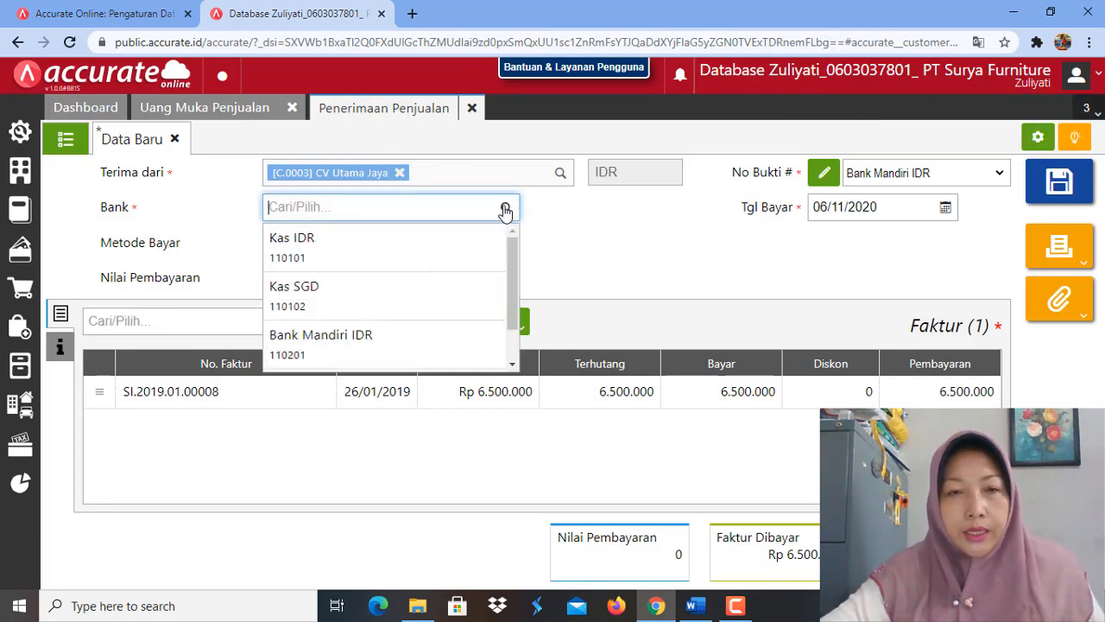
pyautogui.click(411, 354)
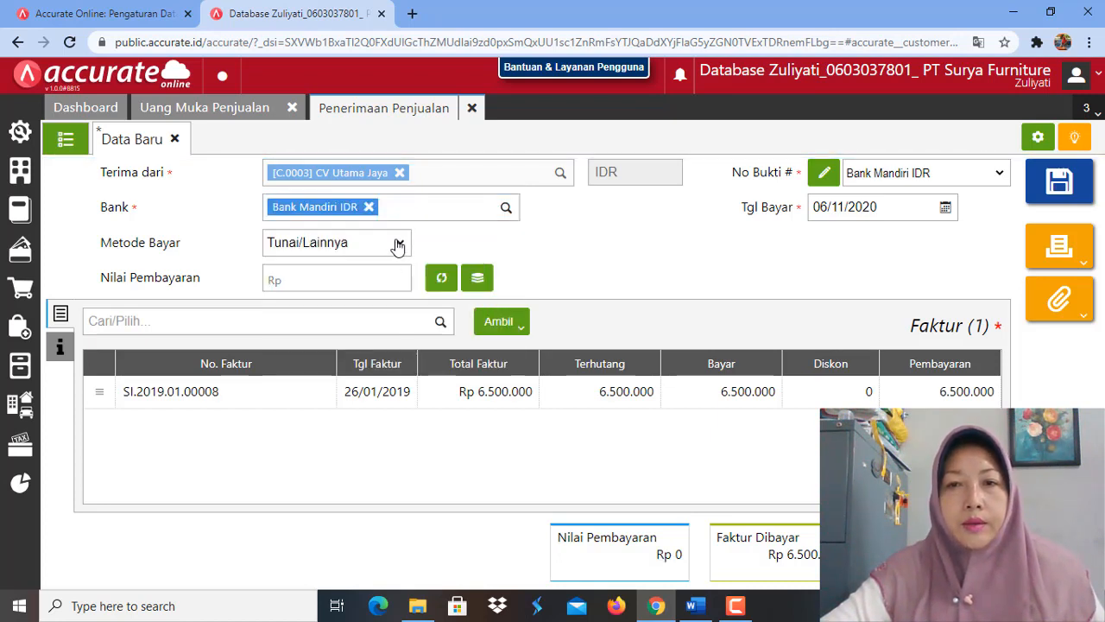
# Step: Set the sales receipt's payment date (Tgl Bayar) to 26/01/2019
pyautogui.click(887, 209)
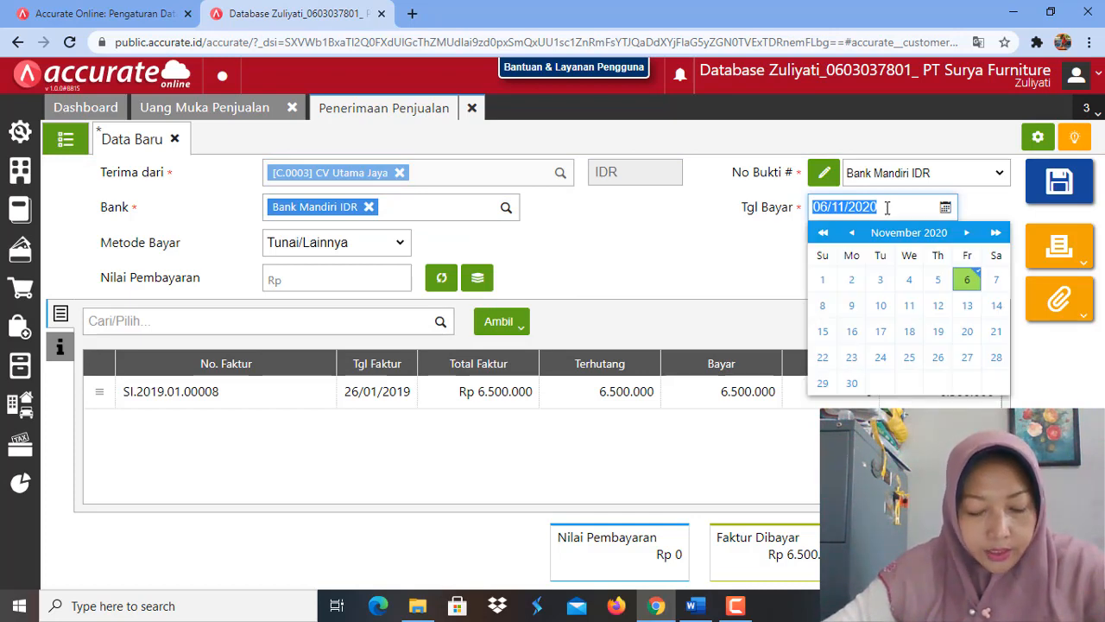
pyautogui.write('2')
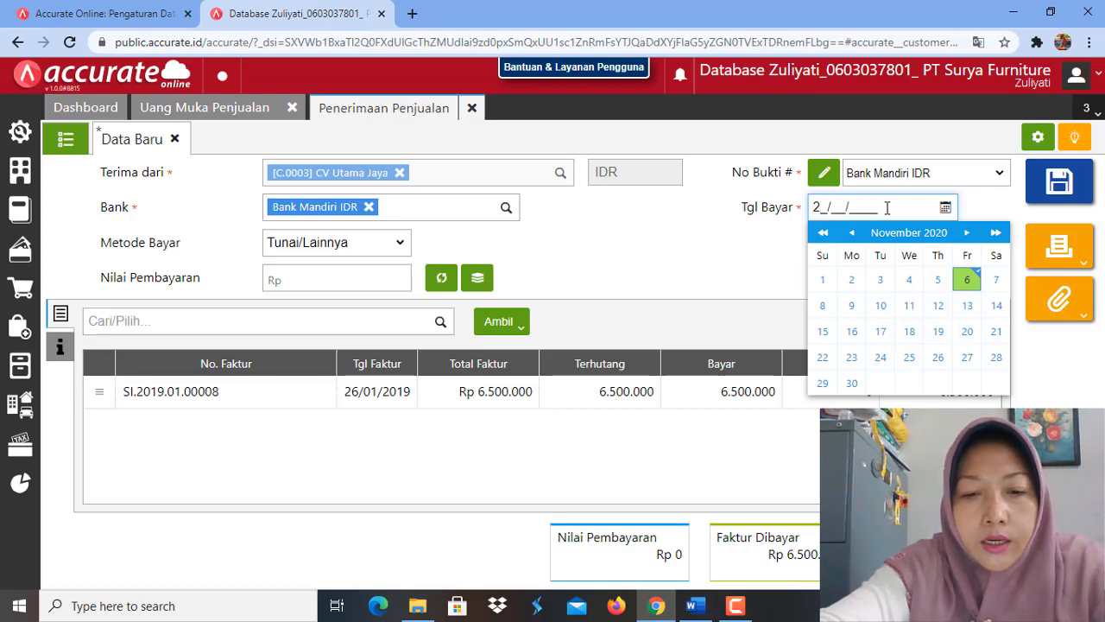
pyautogui.write('6/01/2019')
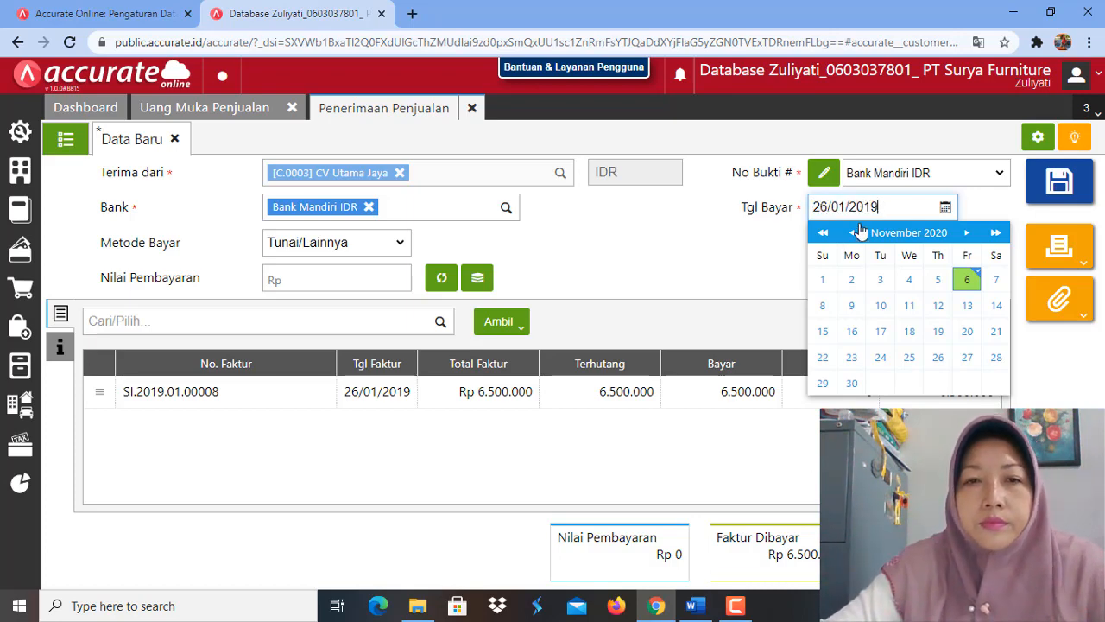
pyautogui.click(780, 249)
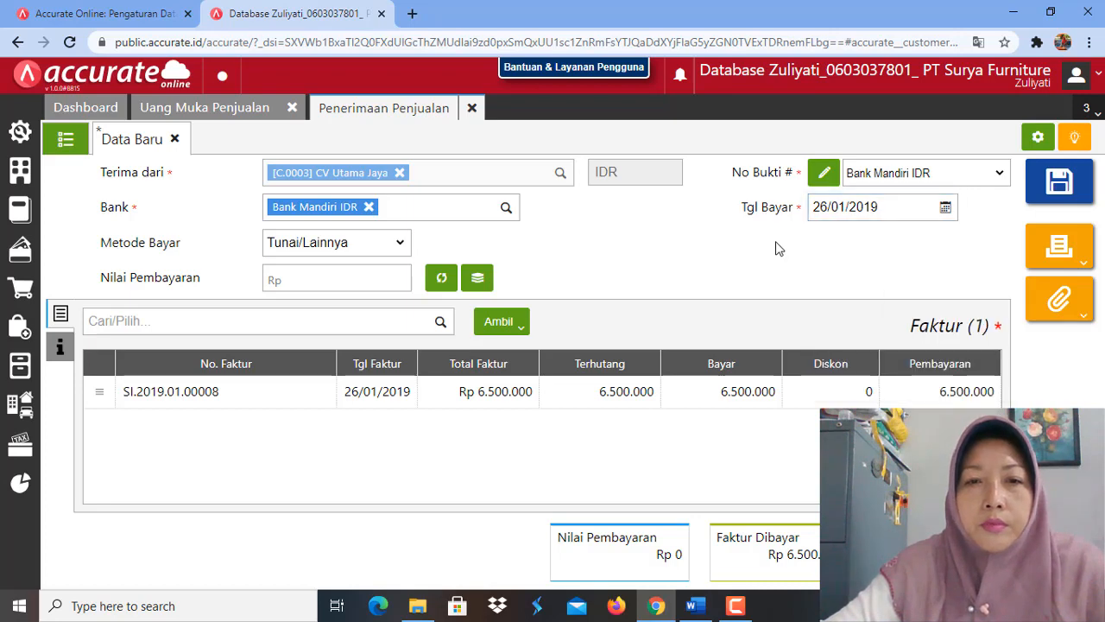
# Step: Set the payment method to Transfer Bank and fill Nilai Pembayaran with the invoice amount of Rp 6.500.000
pyautogui.click(402, 247)
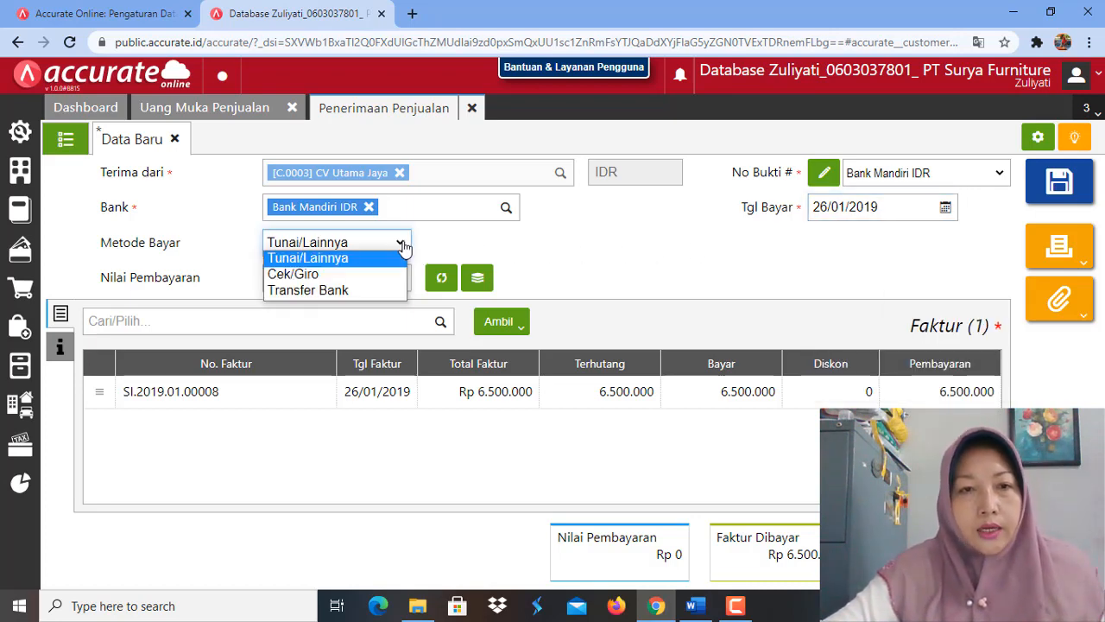
pyautogui.click(361, 292)
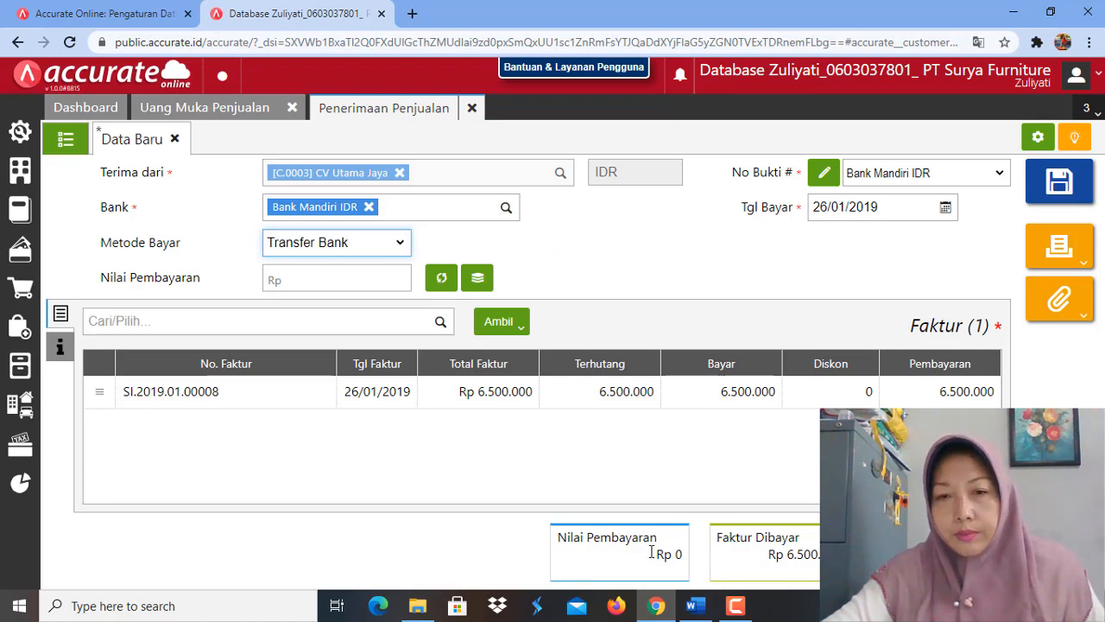
pyautogui.click(442, 278)
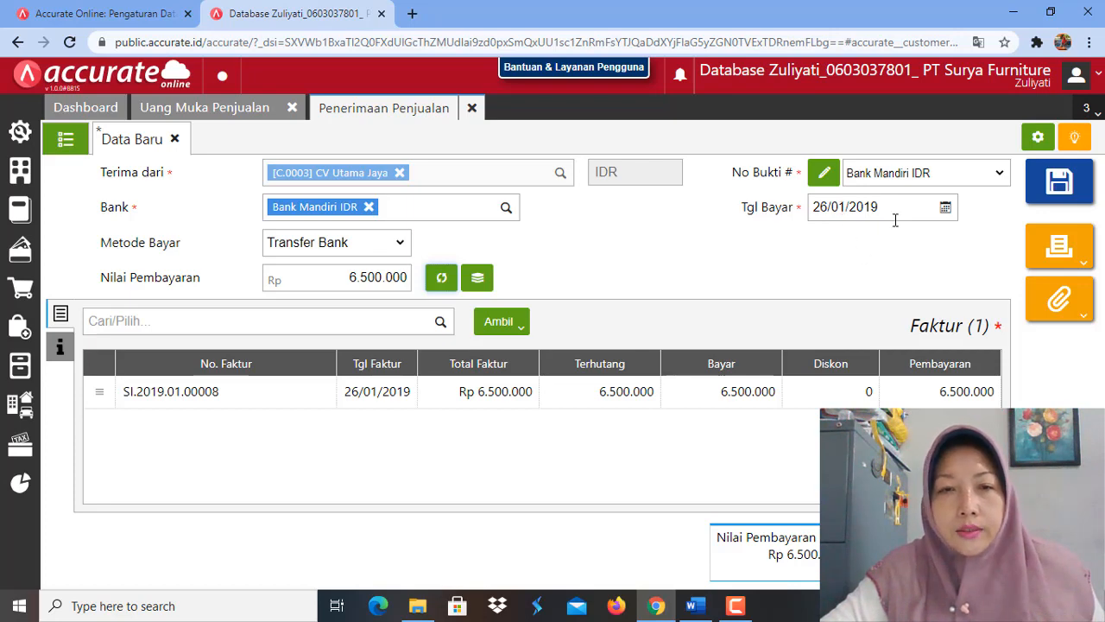
# Step: Check the receipt's additional information, save the receipt, and close the Penerimaan Penjualan and Uang Muka Penjualan forms
pyautogui.click(60, 348)
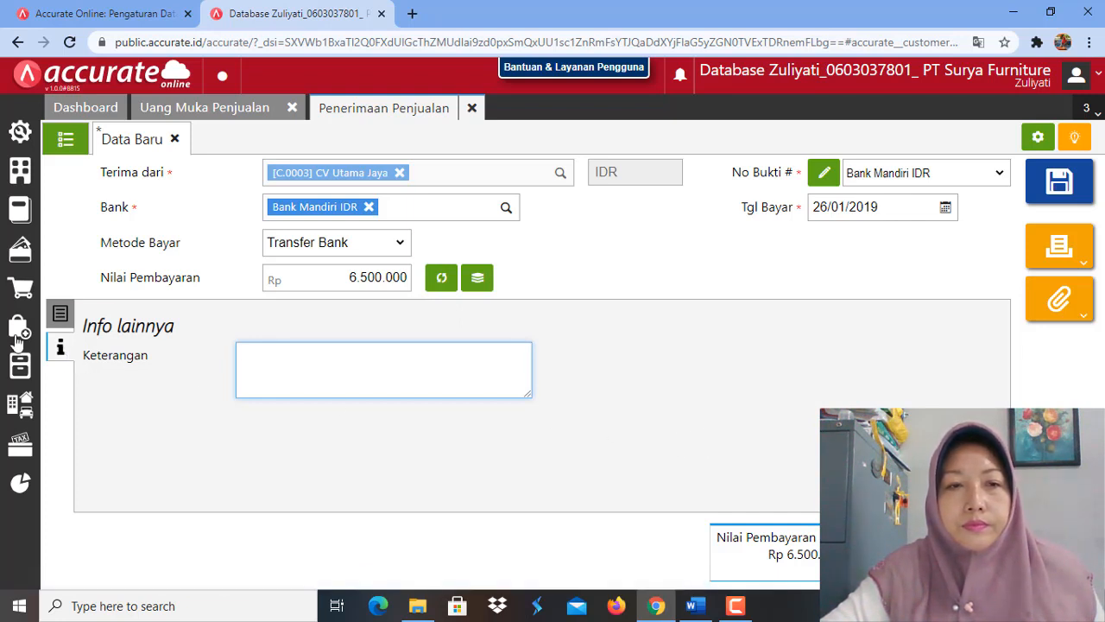
pyautogui.click(60, 323)
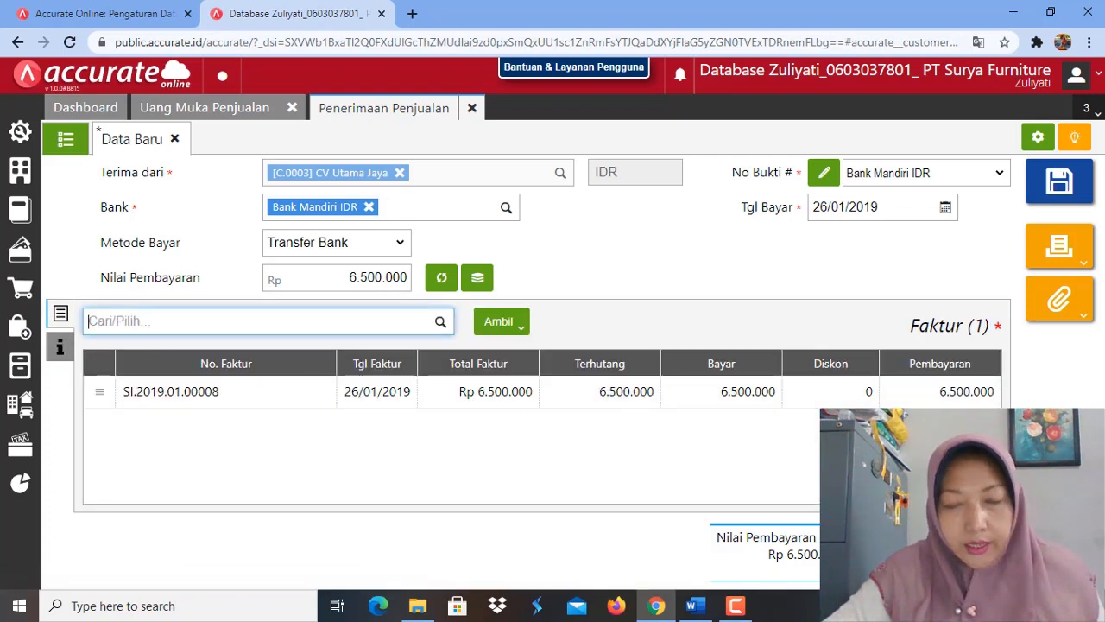
pyautogui.click(1063, 189)
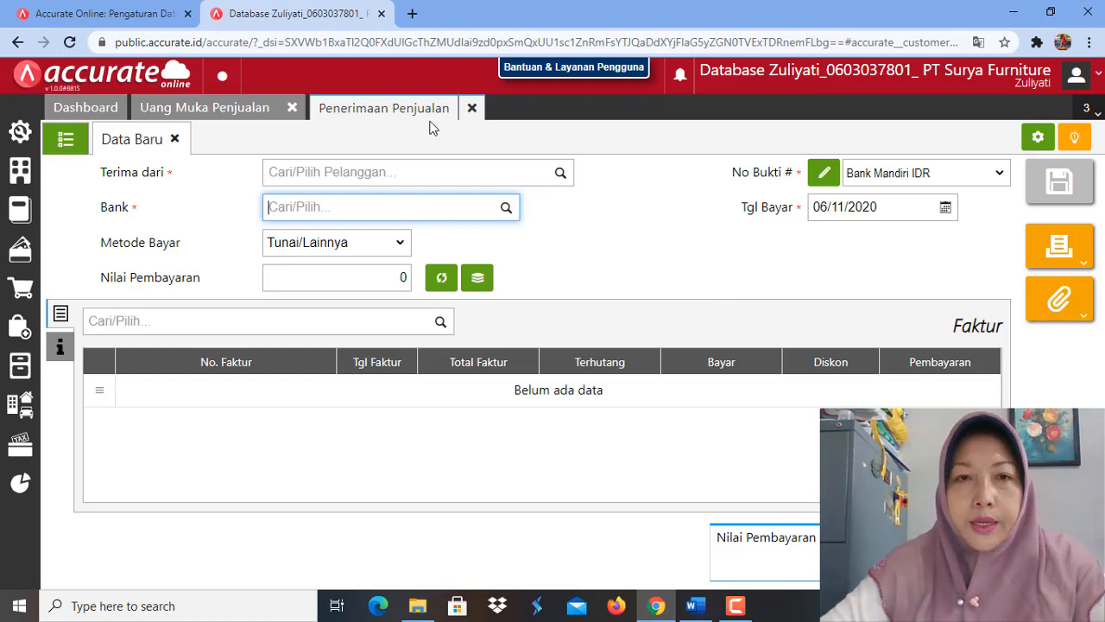
pyautogui.click(472, 108)
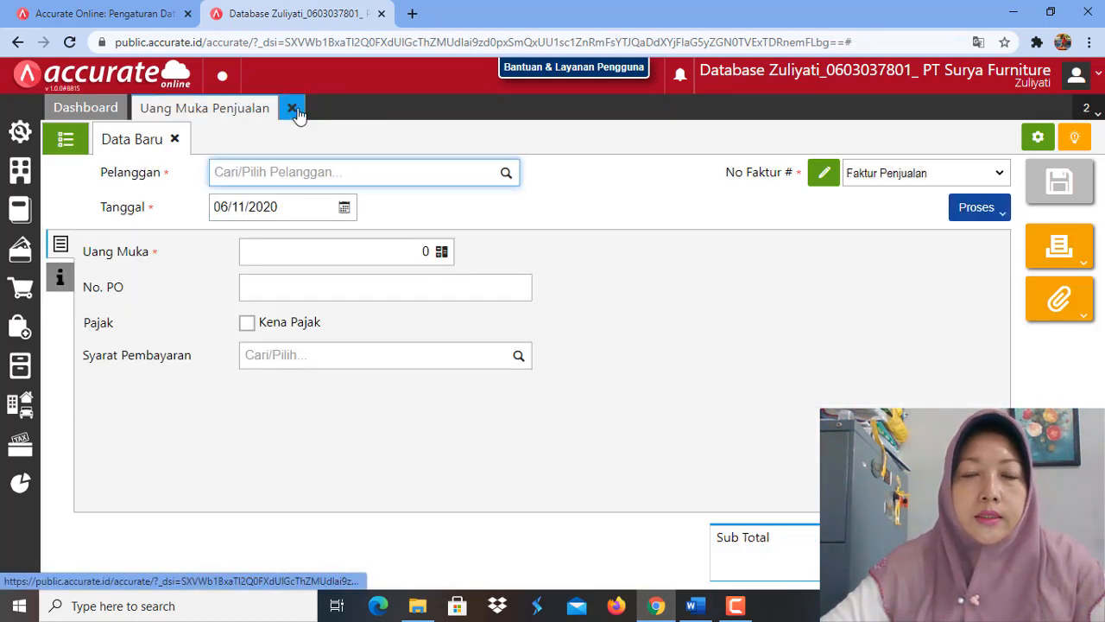
pyautogui.click(293, 107)
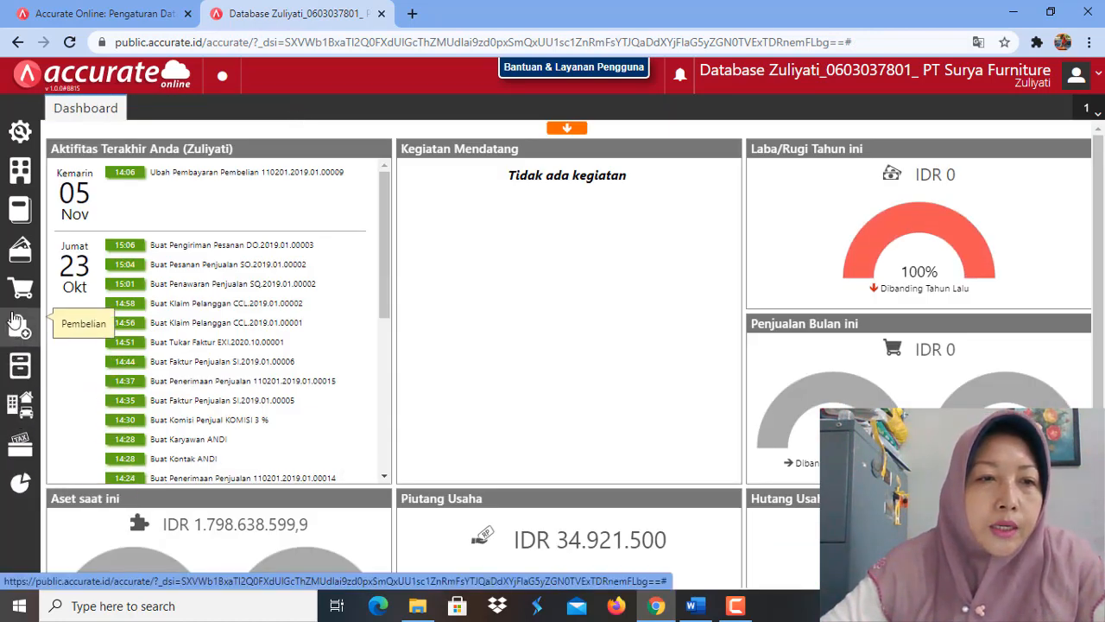
# Step: Open Histori Bank under Kas & Bank and choose the Bank Mandiri IDR account
pyautogui.click(15, 253)
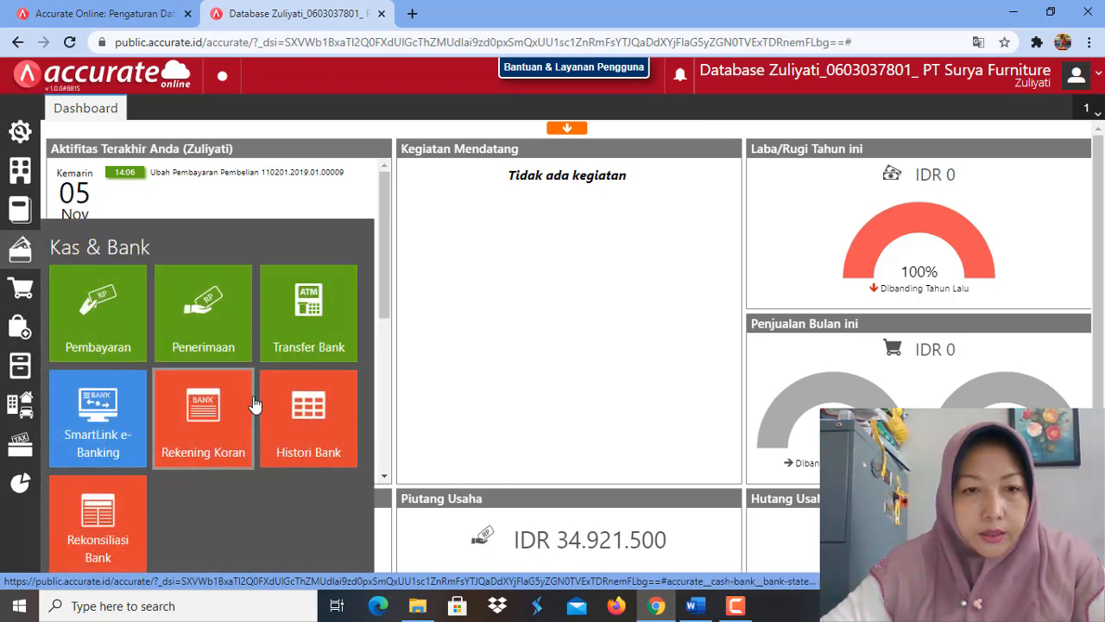
pyautogui.click(296, 431)
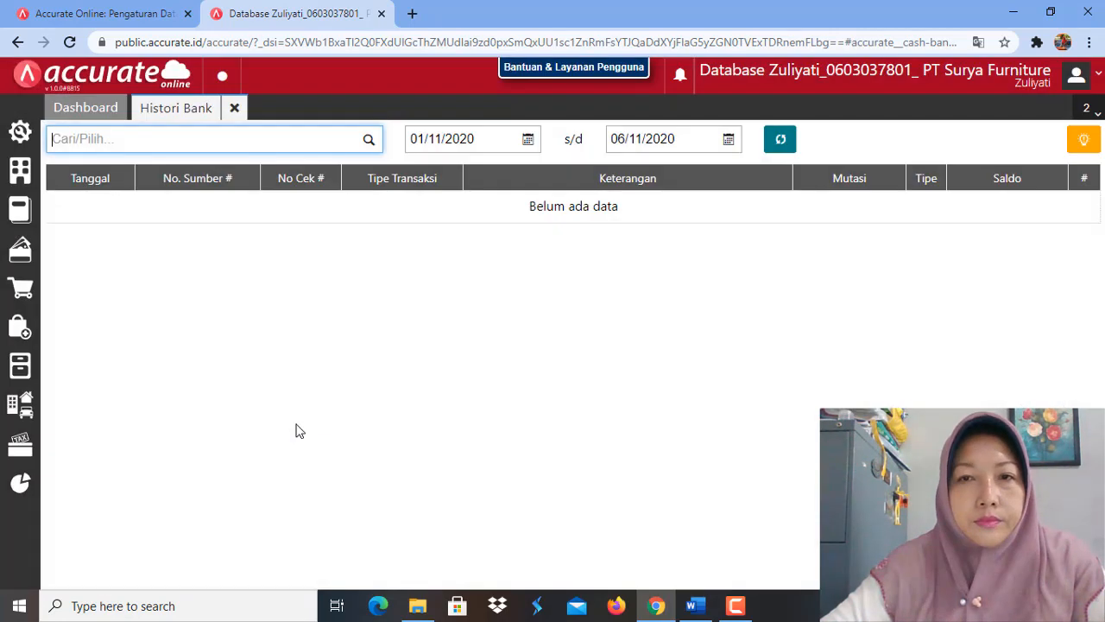
pyautogui.click(369, 142)
pyautogui.click(297, 282)
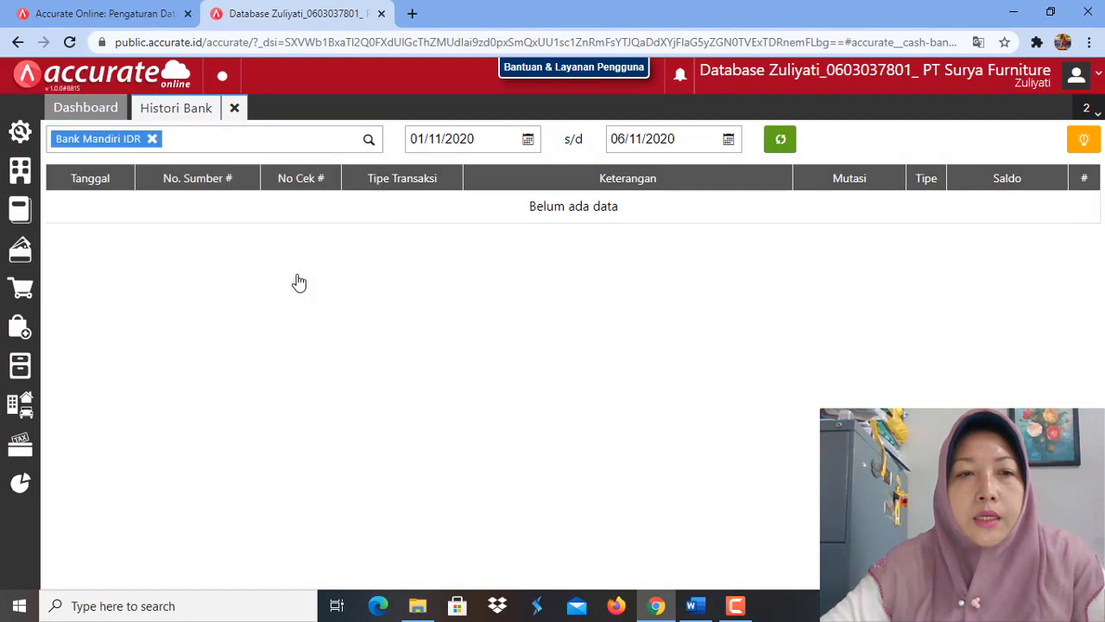
# Step: Load the bank history for the period 01/01/2019 to 26/01/2019 and show its last transactions
pyautogui.click(487, 136)
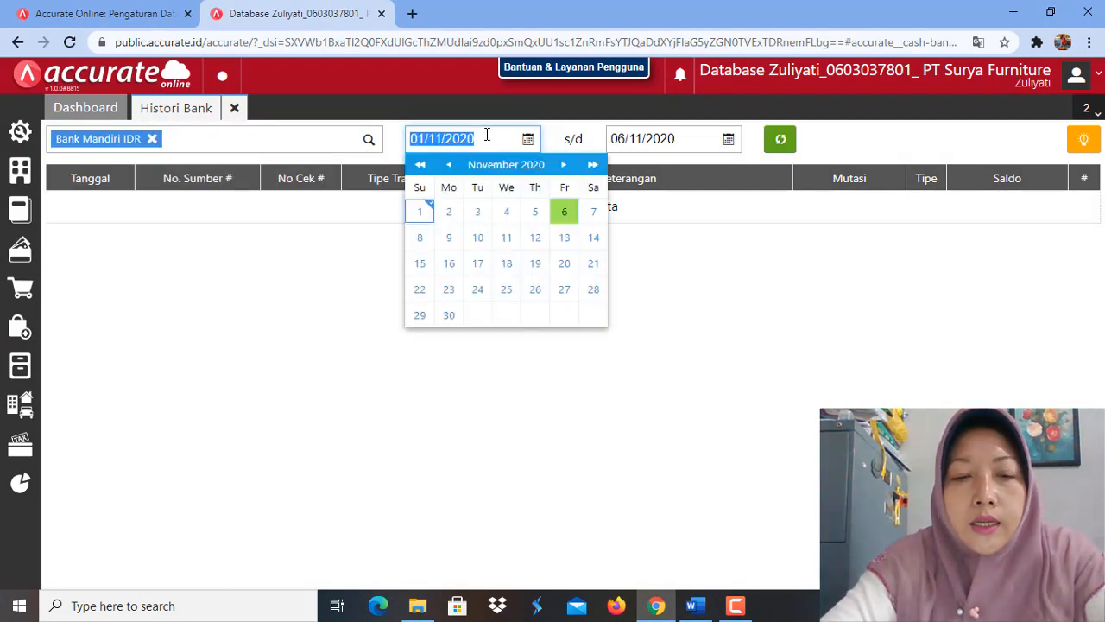
pyautogui.write('01/')
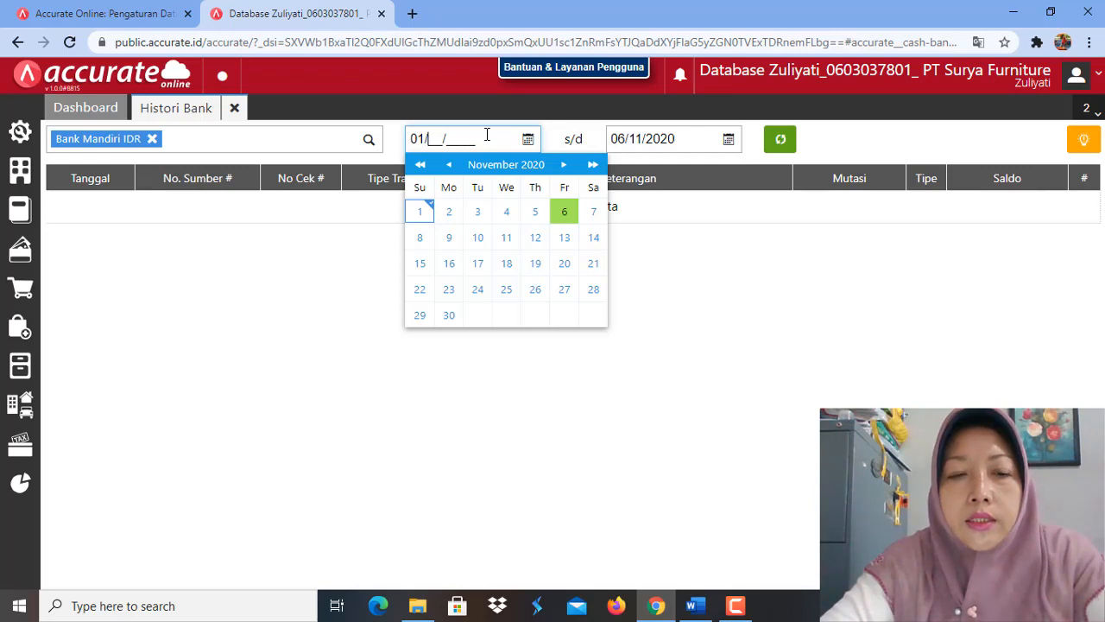
pyautogui.write('01/2019')
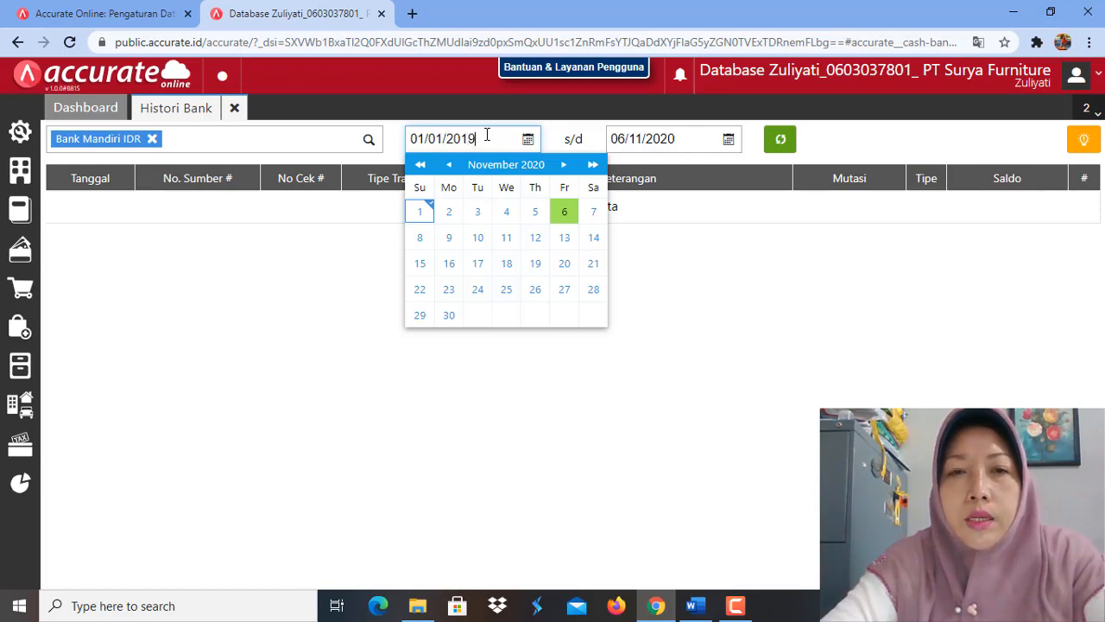
pyautogui.click(679, 136)
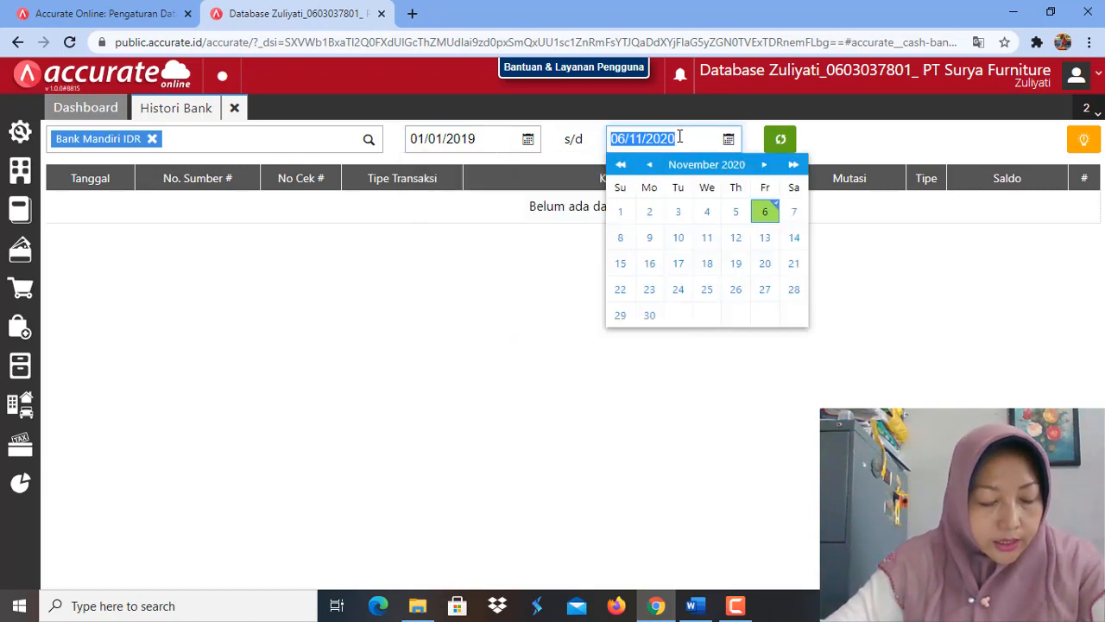
pyautogui.write('2')
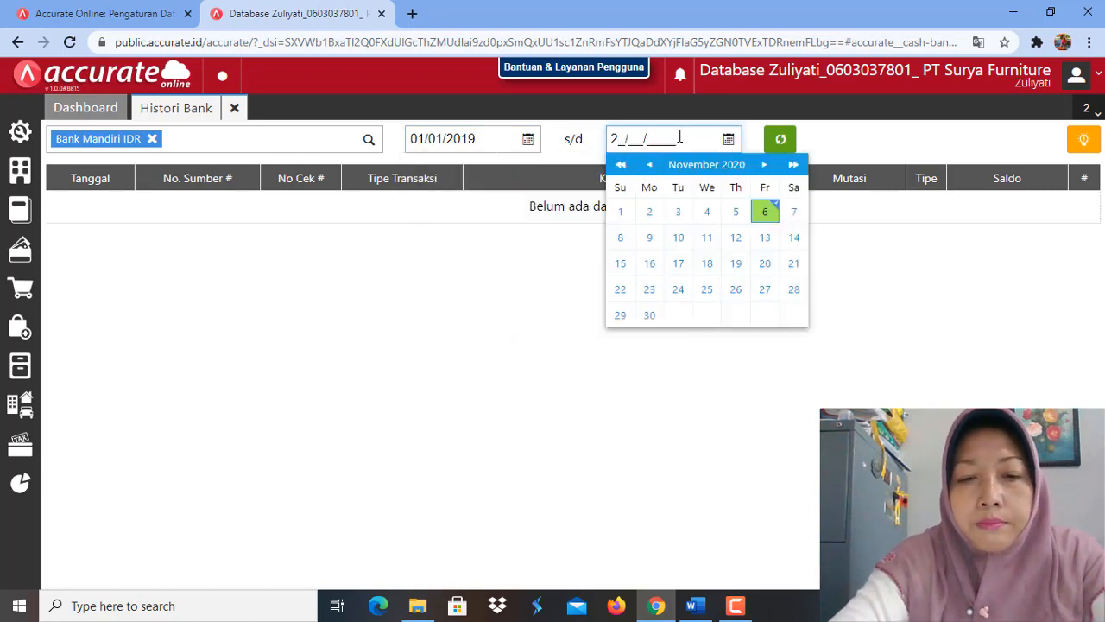
pyautogui.write('6/01/20')
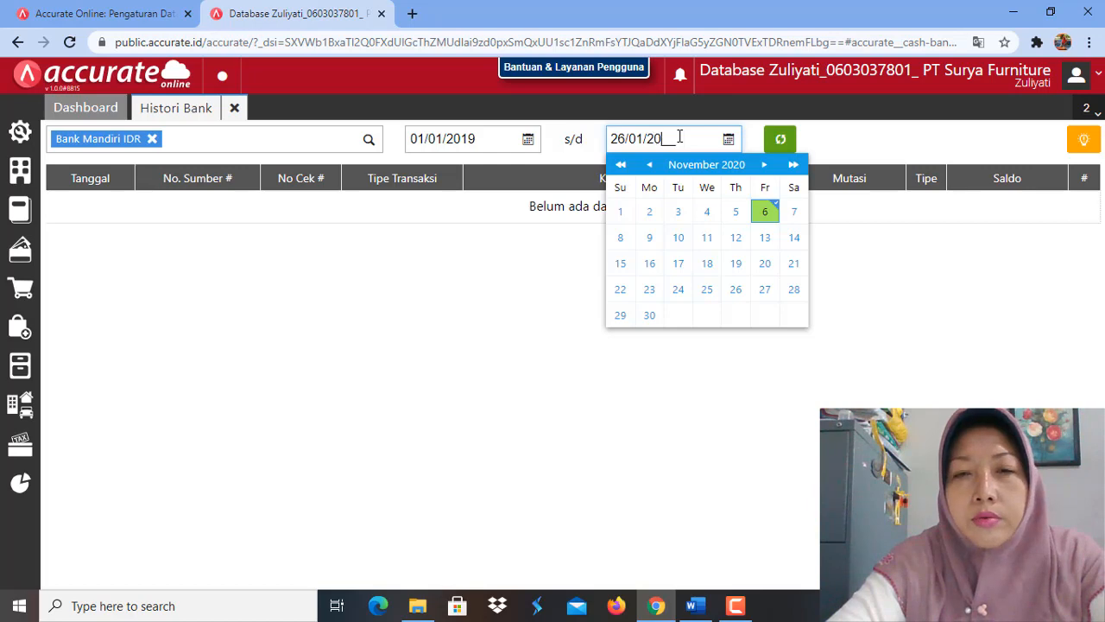
pyautogui.write('19')
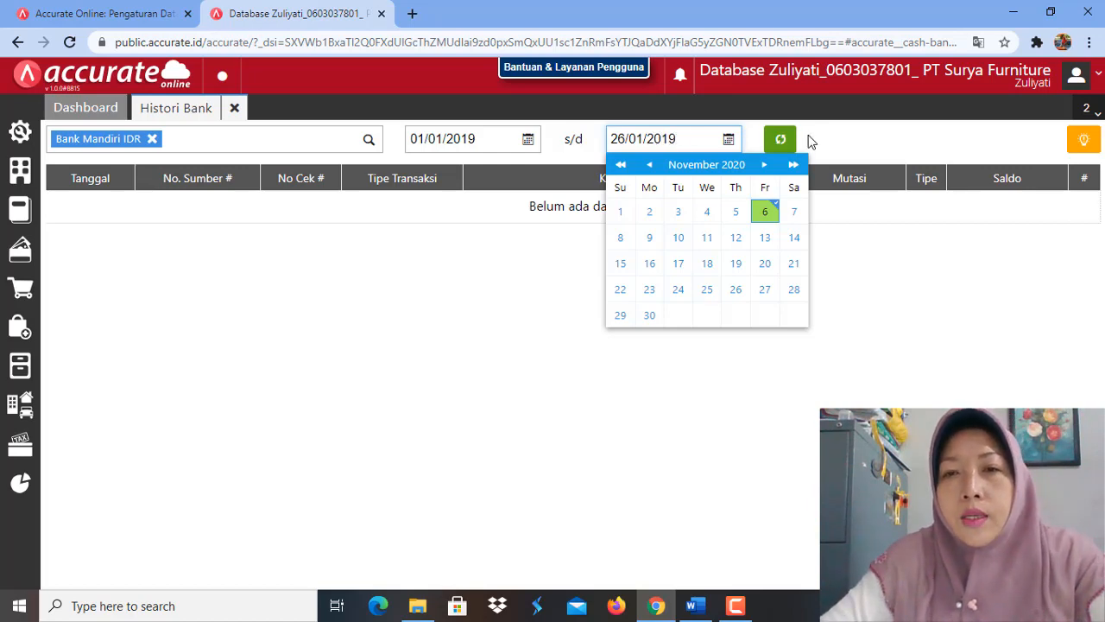
pyautogui.click(780, 141)
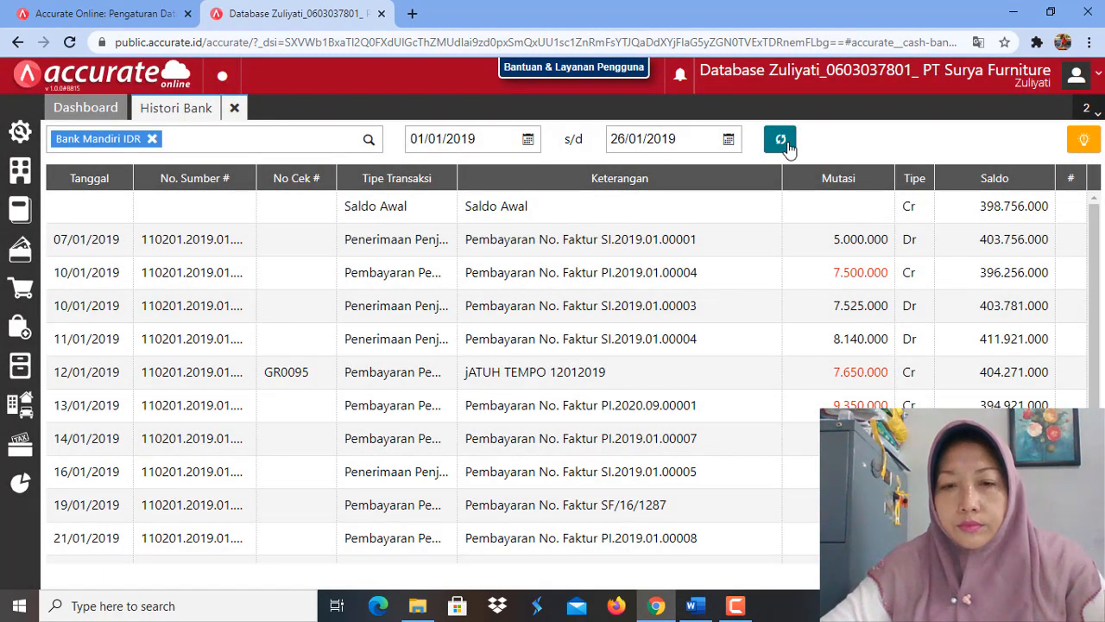
pyautogui.scroll(-1, 672, 338)
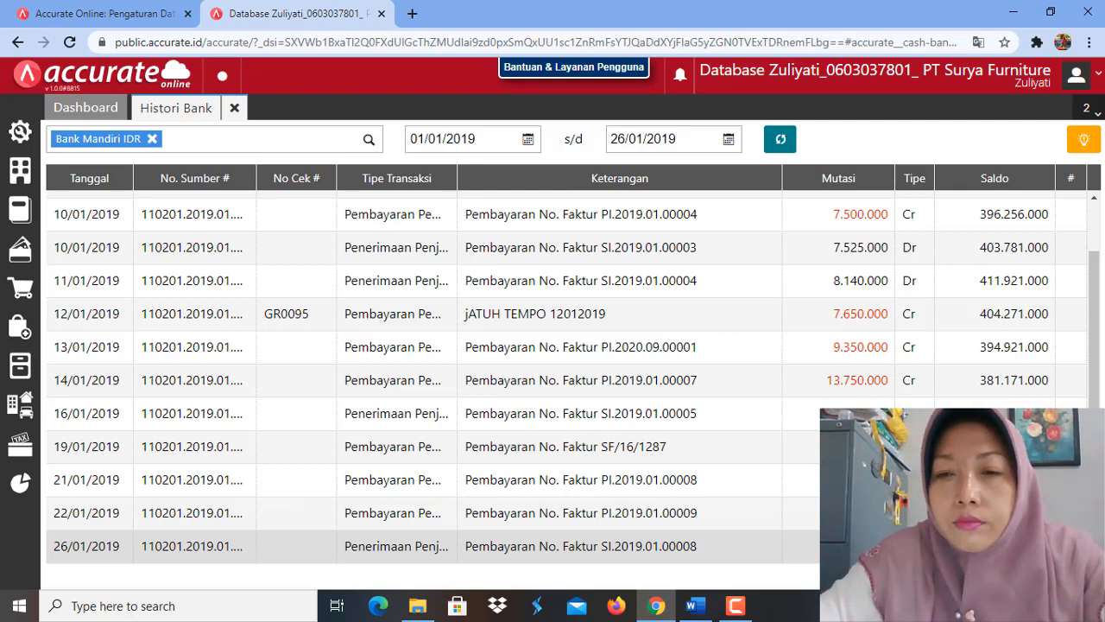
# Step: Switch to Word and paste the bank history screenshot on a new line below the Histori Bank note of Quiz 5
pyautogui.click(696, 606)
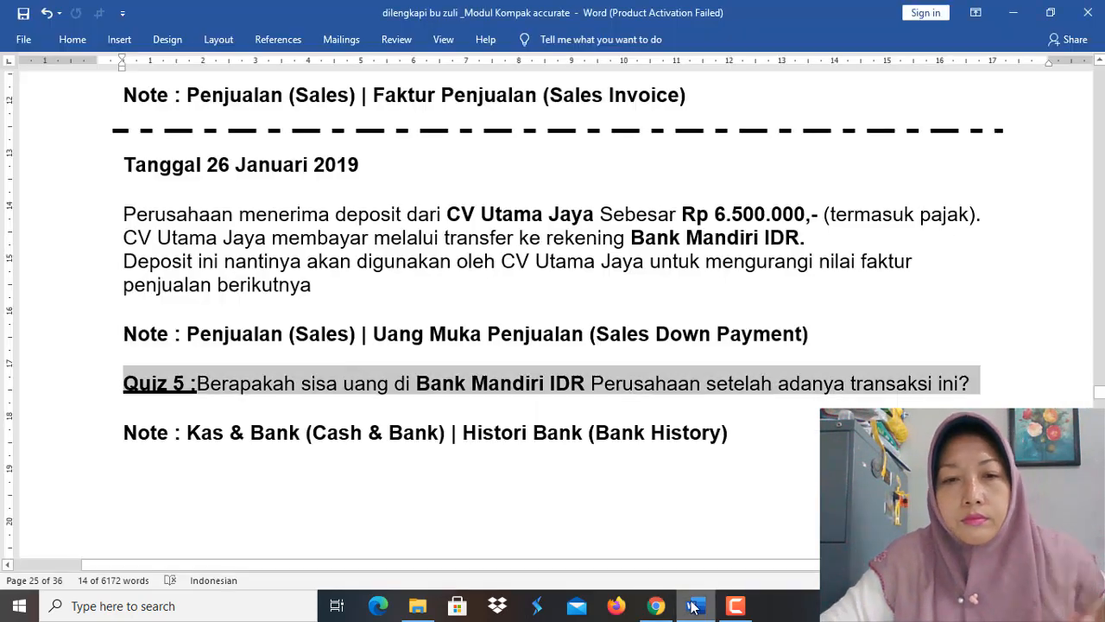
pyautogui.click(757, 434)
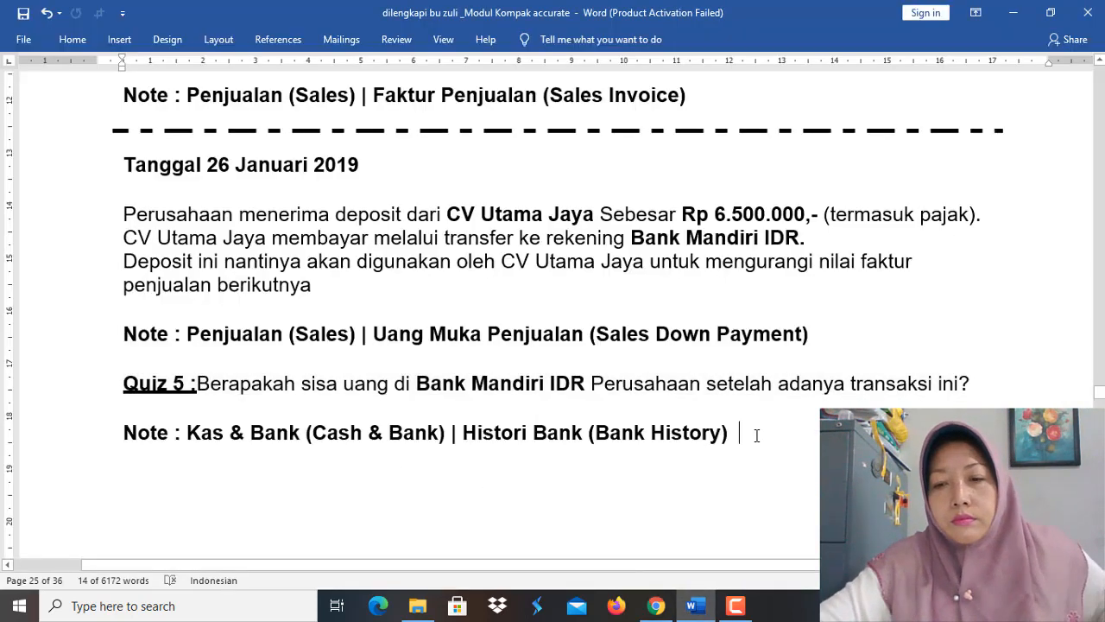
pyautogui.press('Return')
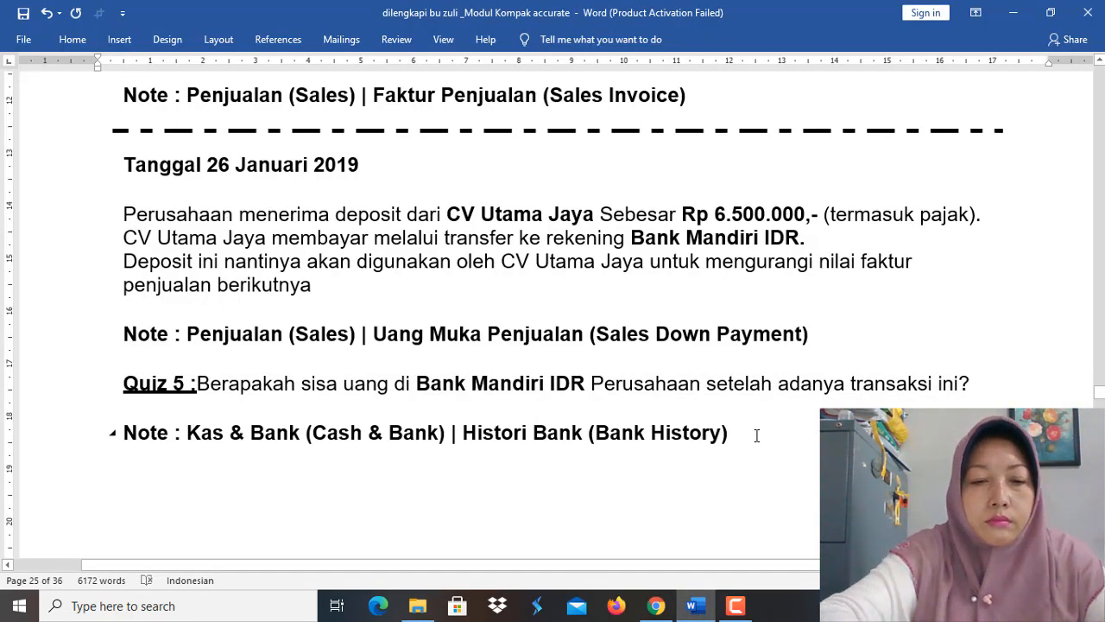
pyautogui.hotkey('ctrl', 'v')
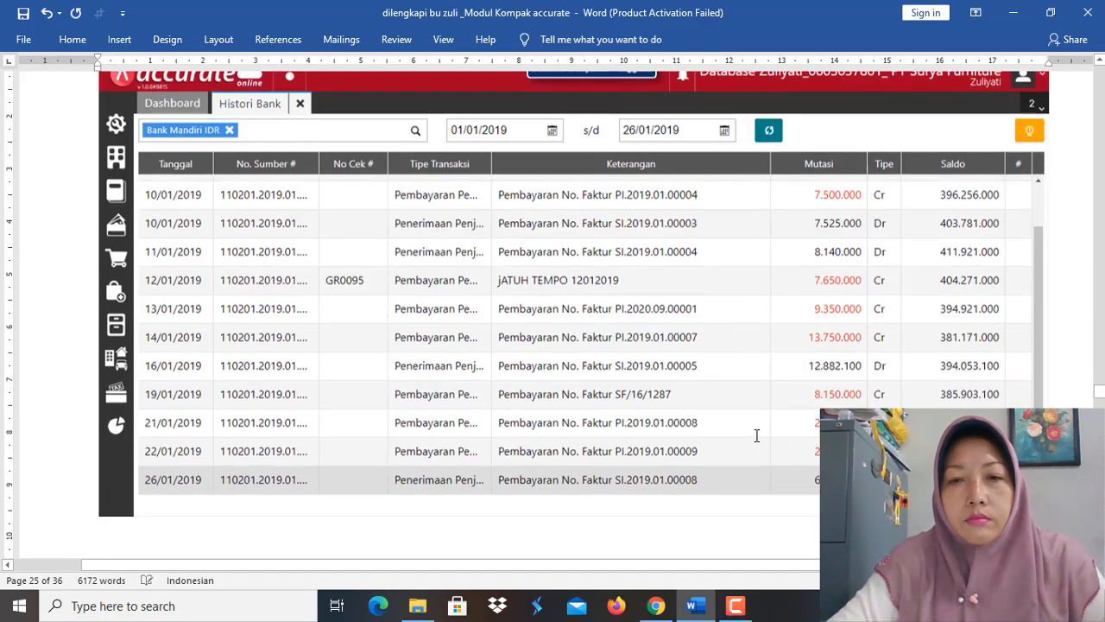
# Step: Review the pasted bank history and read the 27 January 2019 sales order task in the Word module
pyautogui.scroll(-10, 414, 311)
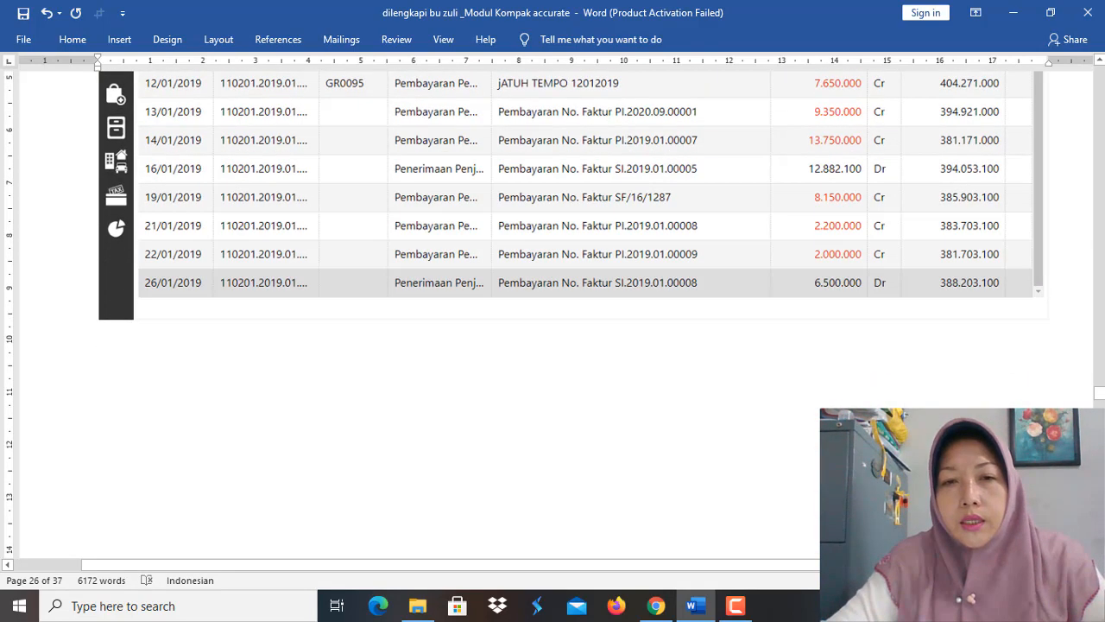
pyautogui.scroll(-10, 415, 311)
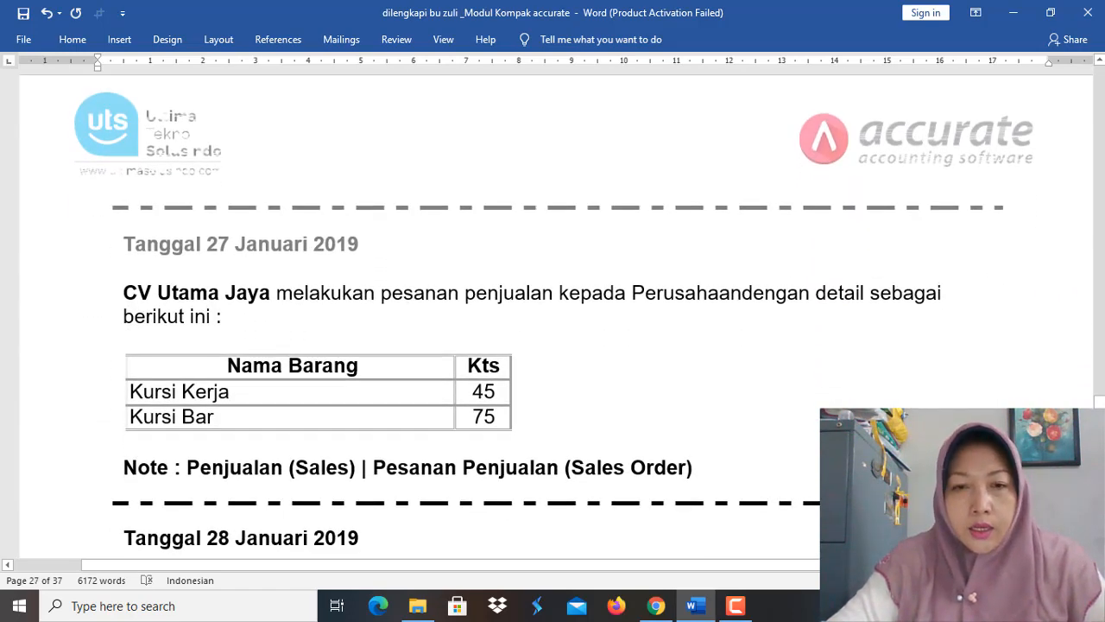
pyautogui.scroll(-2, 414, 311)
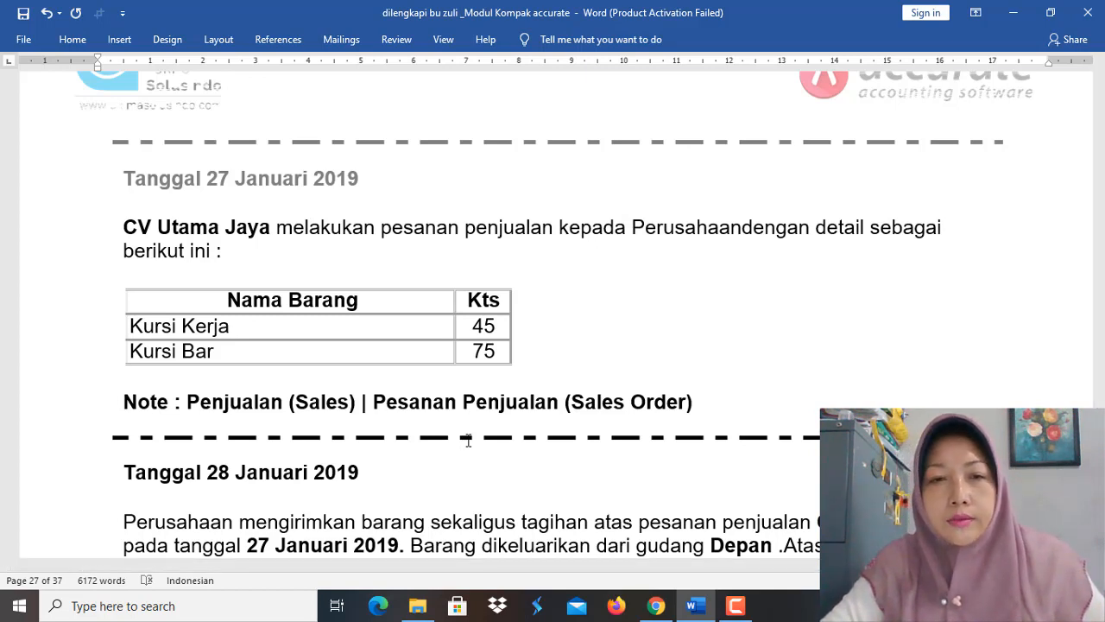
# Step: Switch to Accurate Online in Chrome, close Histori Bank and open a new Pesanan Penjualan form under Penjualan
pyautogui.scroll(-4, 511, 432)
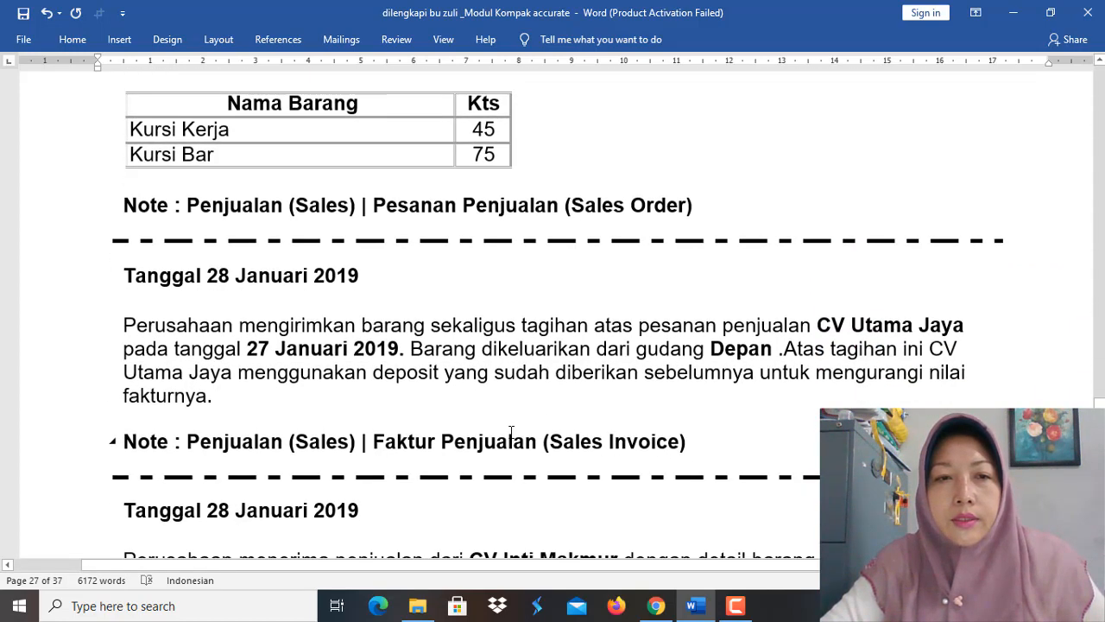
pyautogui.scroll(3, 511, 431)
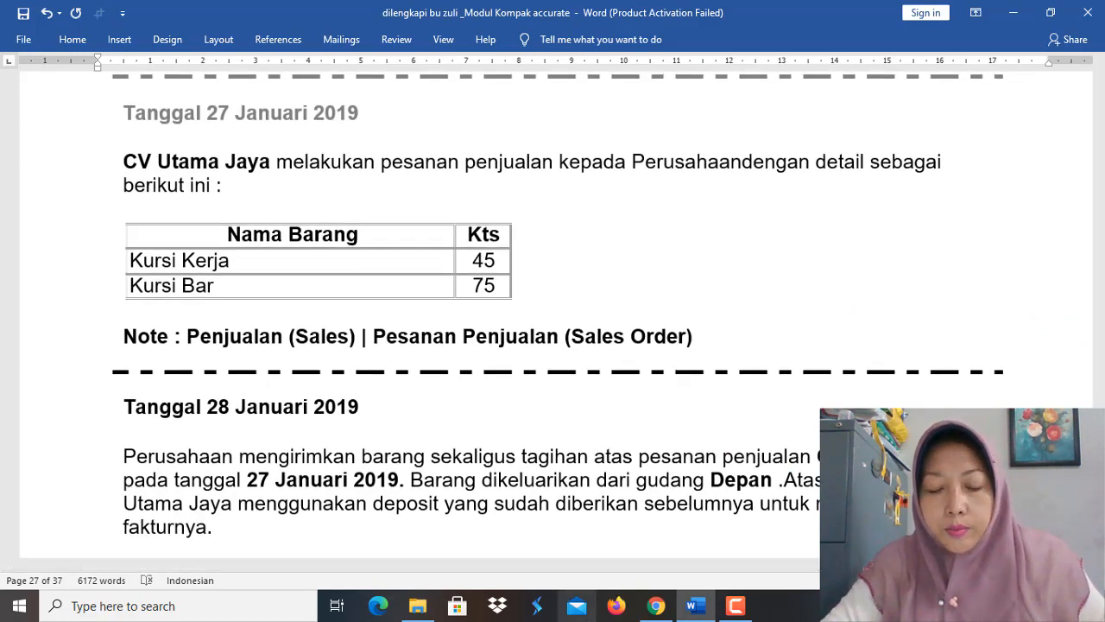
pyautogui.moveTo(695, 606)
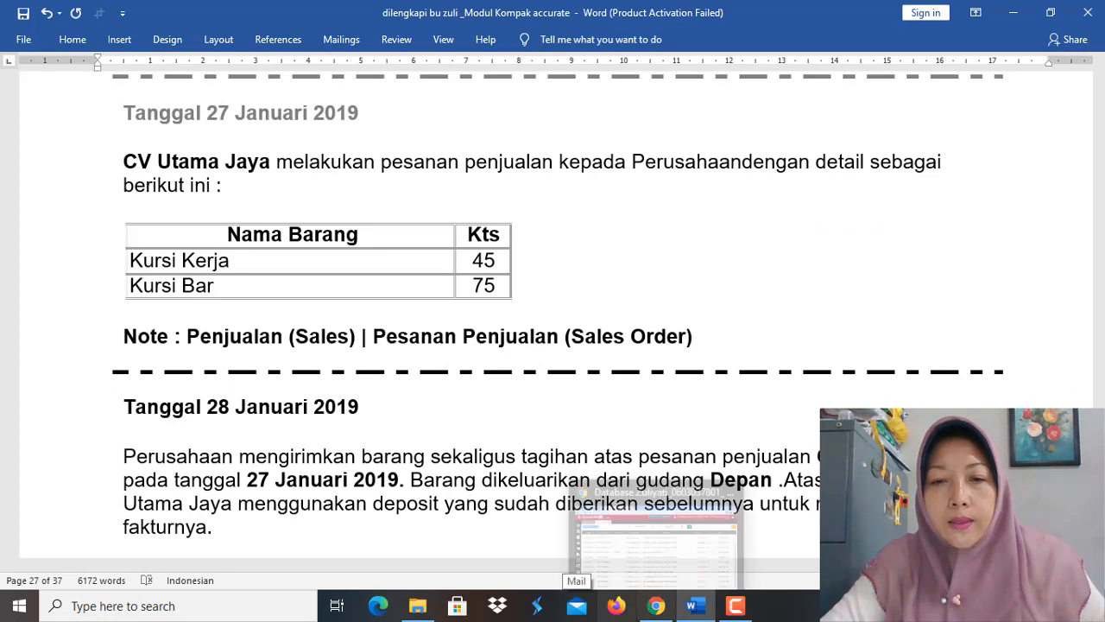
pyautogui.click(656, 607)
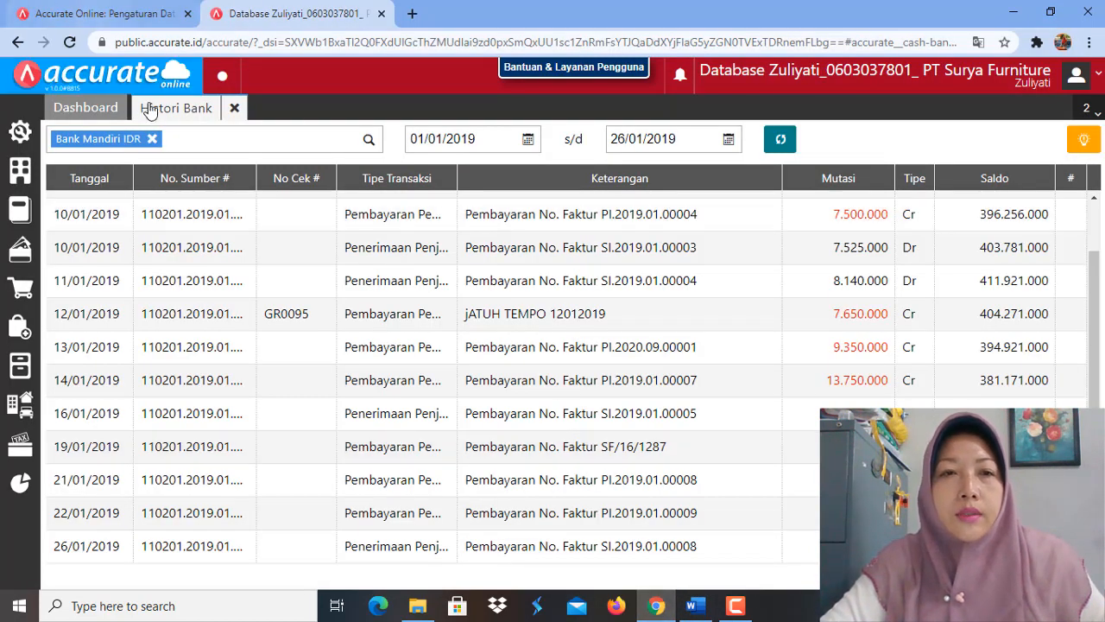
pyautogui.click(233, 111)
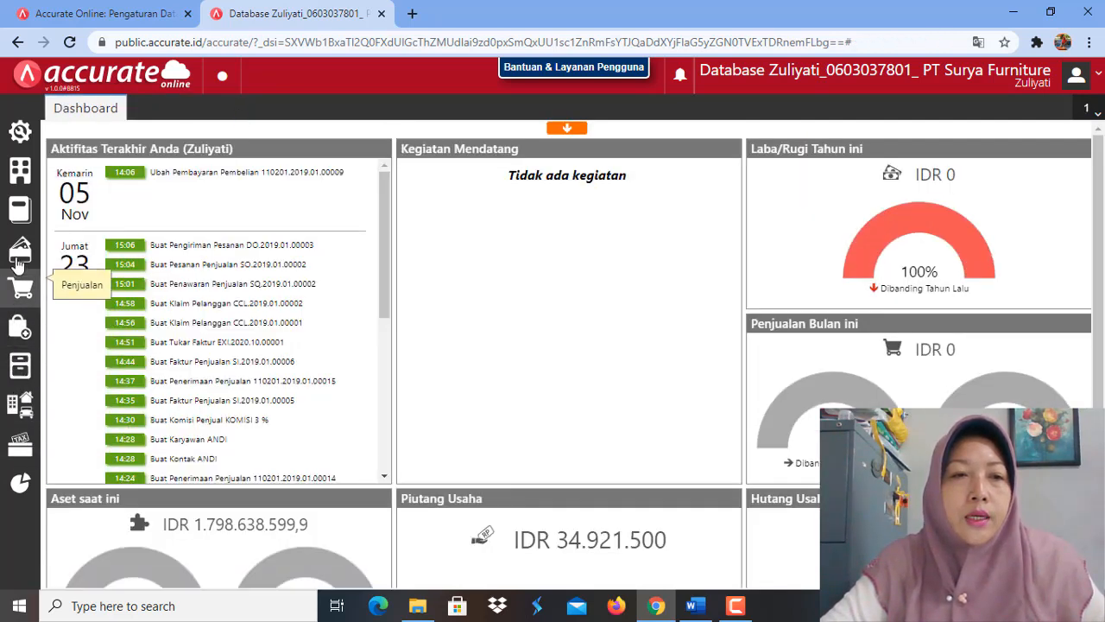
pyautogui.click(20, 288)
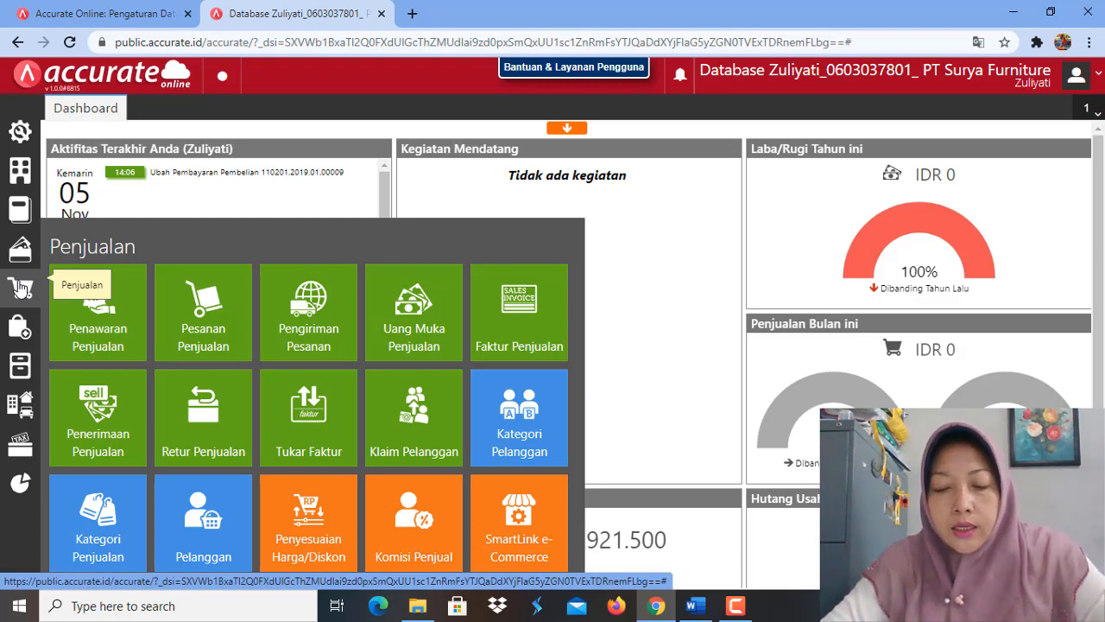
pyautogui.click(207, 342)
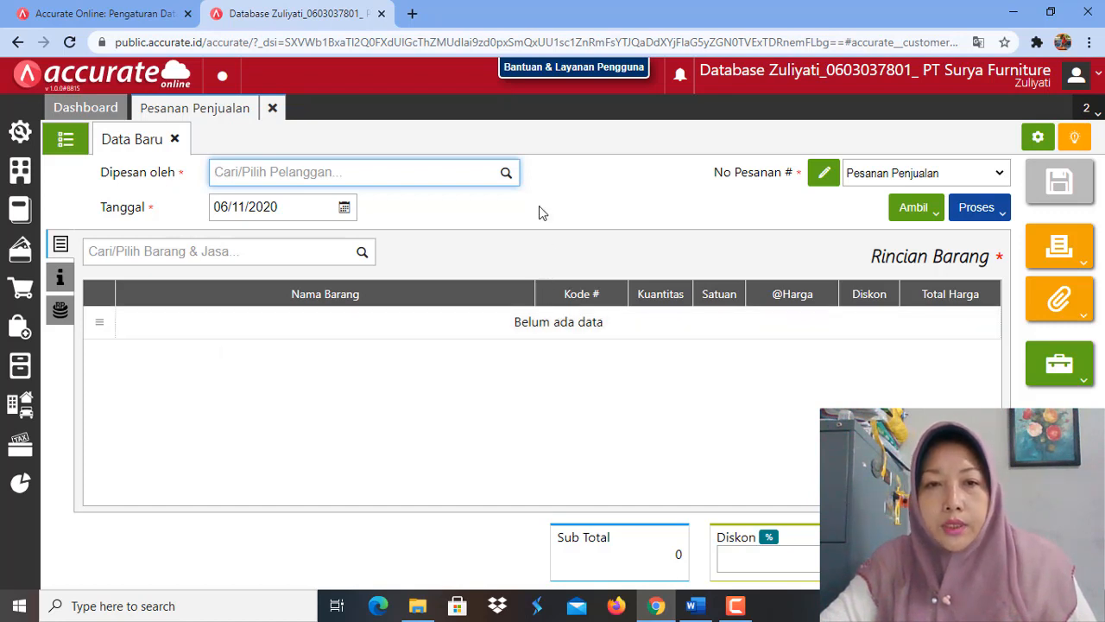
# Step: Set the sales order's customer to CV Utama Jaya and its date to 27/01/2019
pyautogui.click(507, 174)
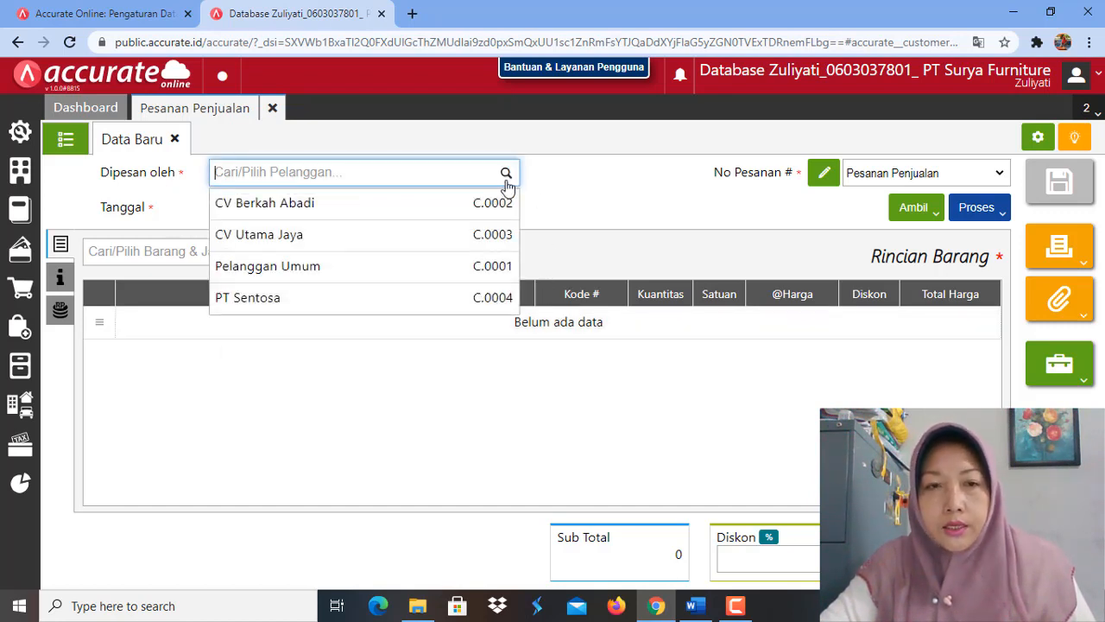
pyautogui.click(386, 246)
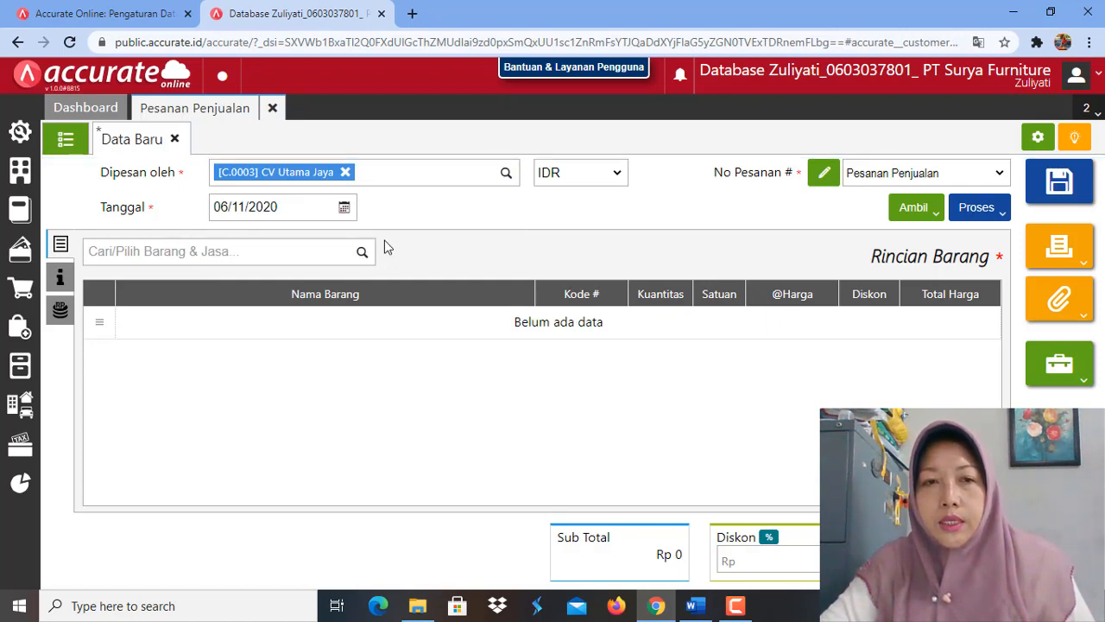
pyautogui.click(302, 209)
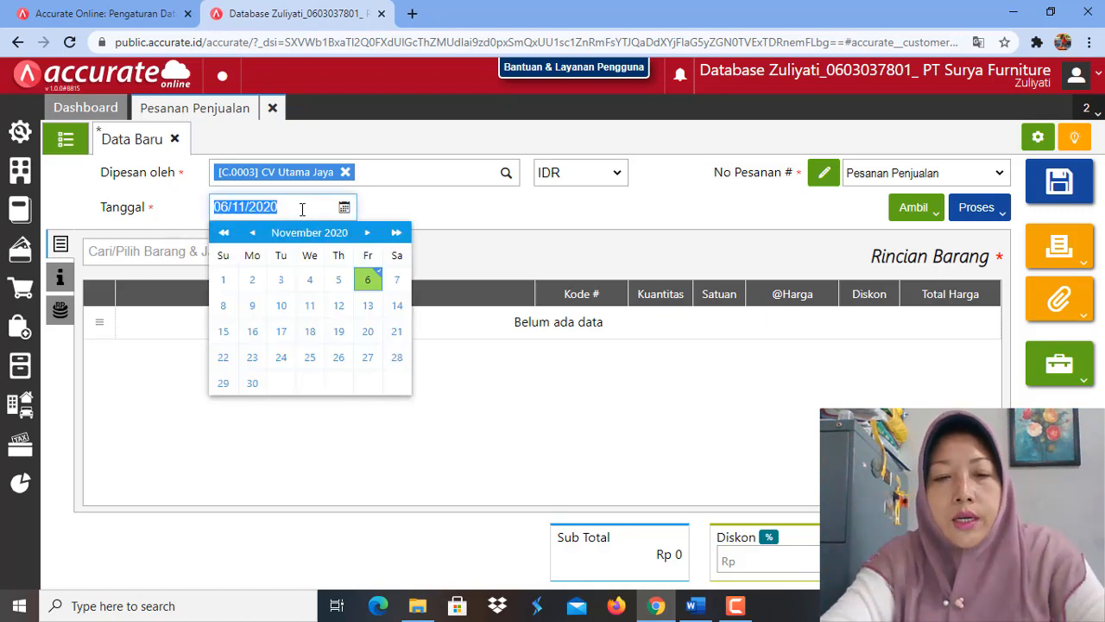
pyautogui.write('27/01/20')
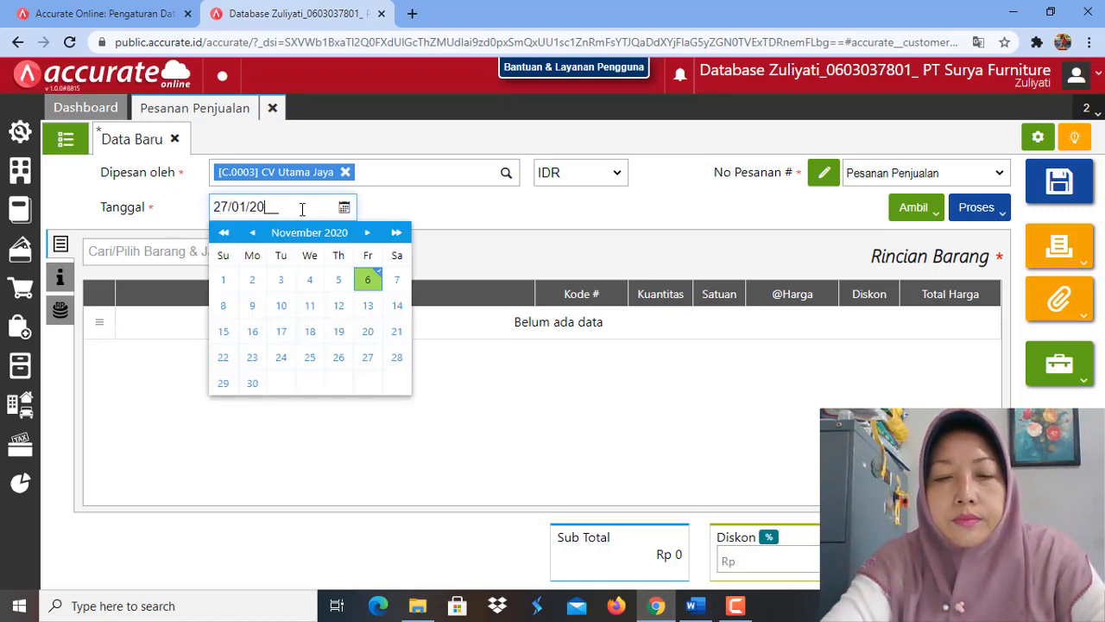
pyautogui.write('19')
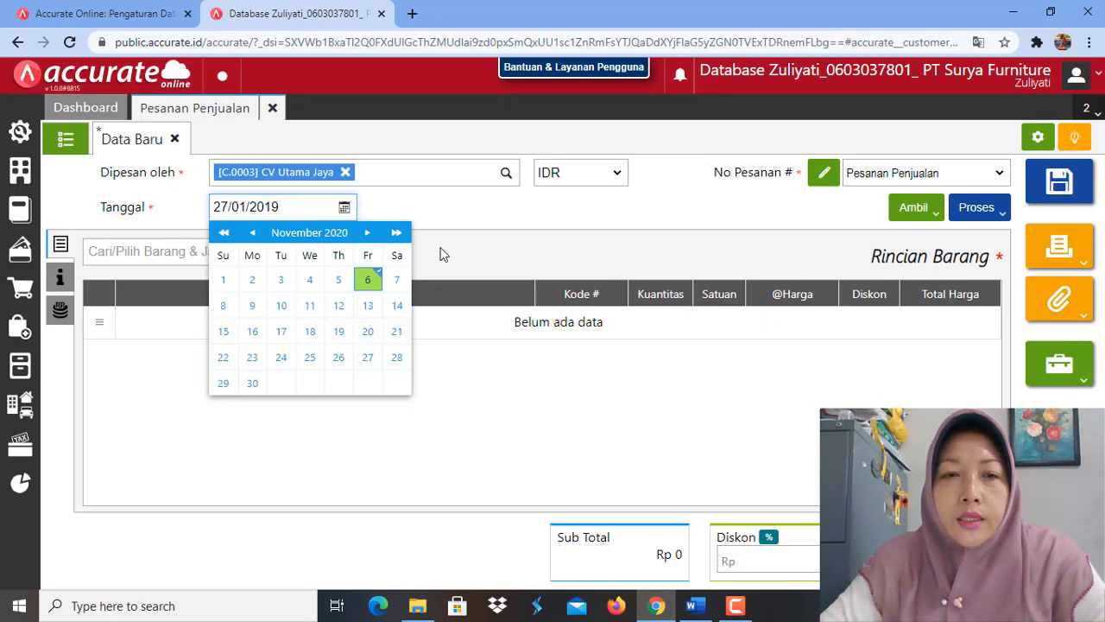
pyautogui.click(479, 259)
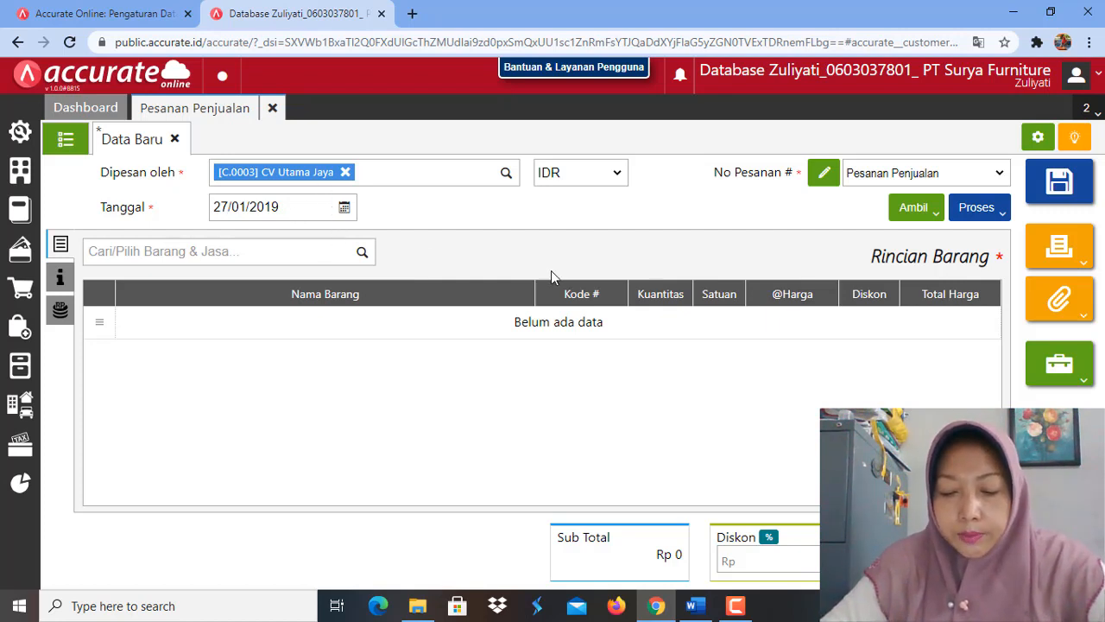
# Step: Find Kursi Kerja with the search term "kursi" and add it to the sales order with a quantity of 45 PCS
pyautogui.click(323, 256)
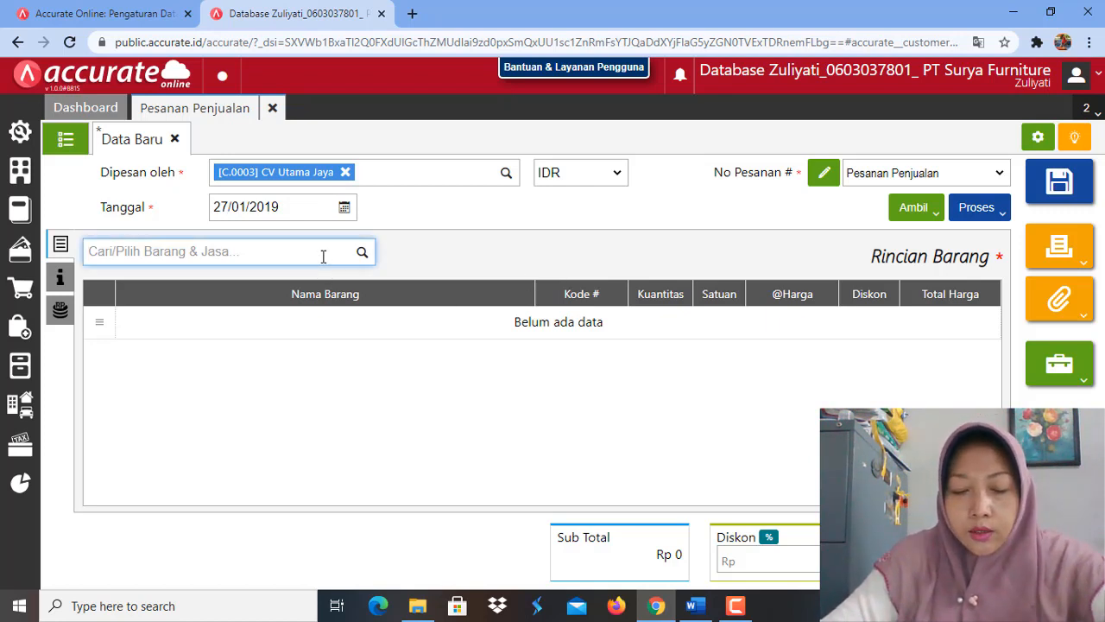
pyautogui.write('kursi')
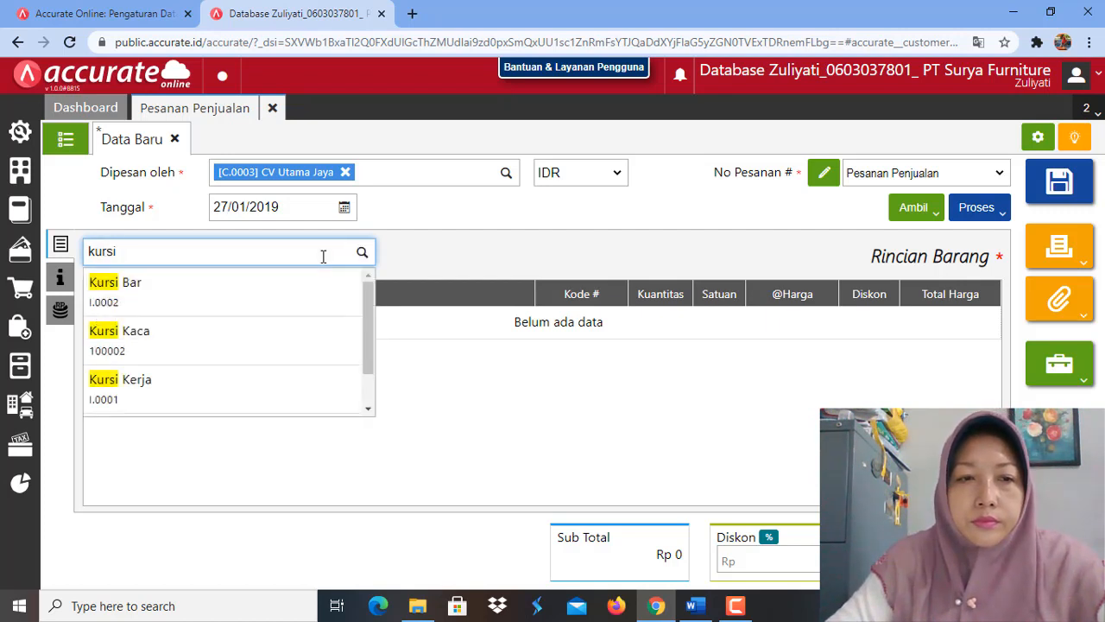
pyautogui.click(242, 395)
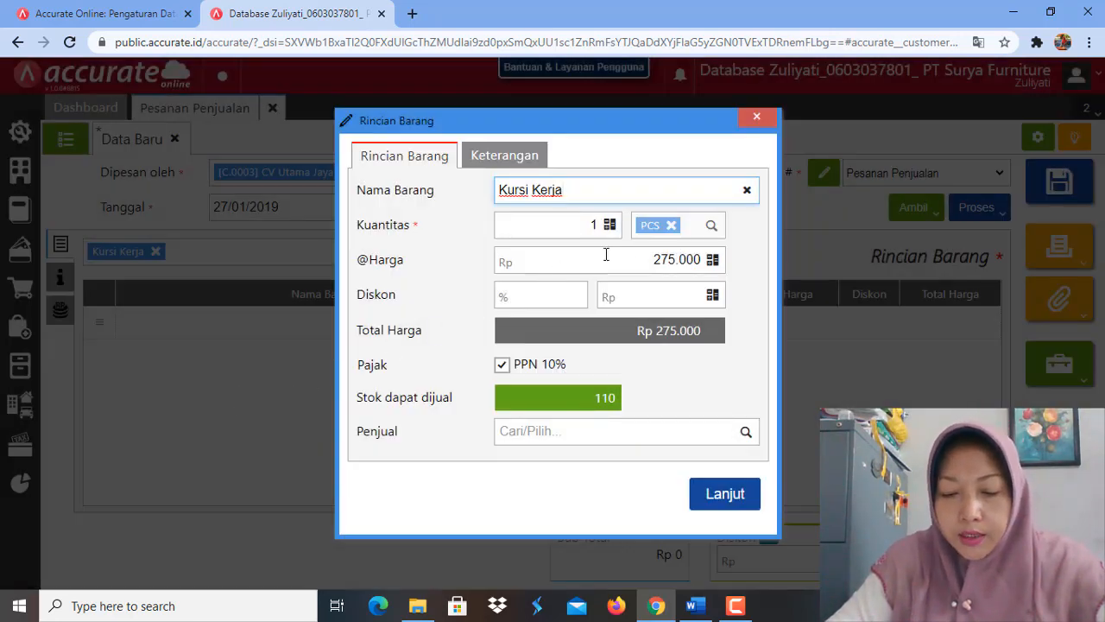
pyautogui.click(594, 224)
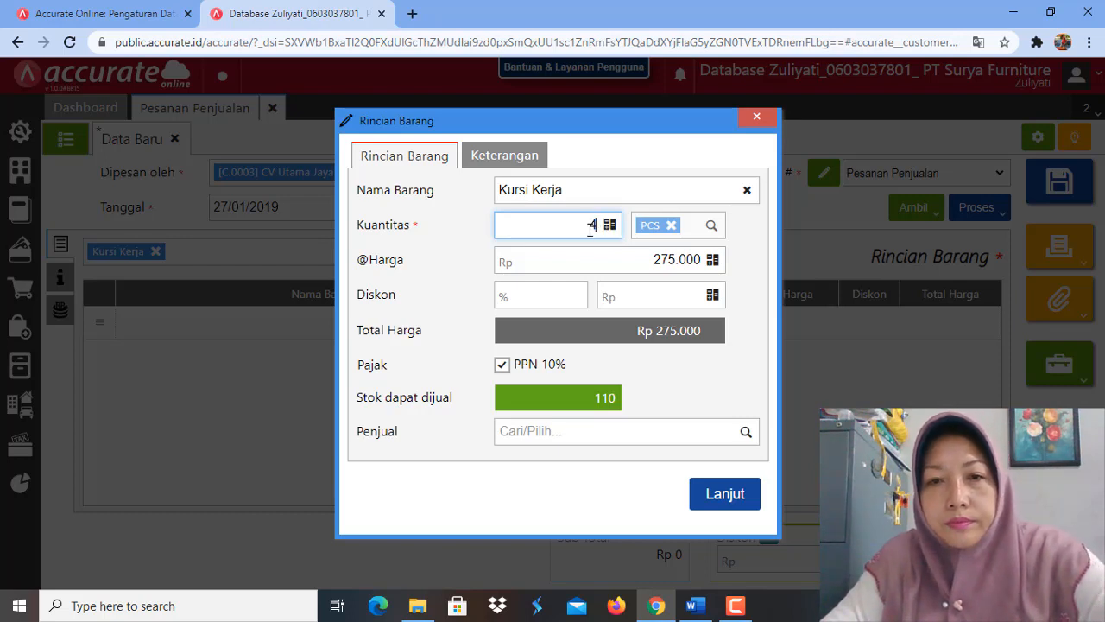
pyautogui.write('45')
pyautogui.click(619, 263)
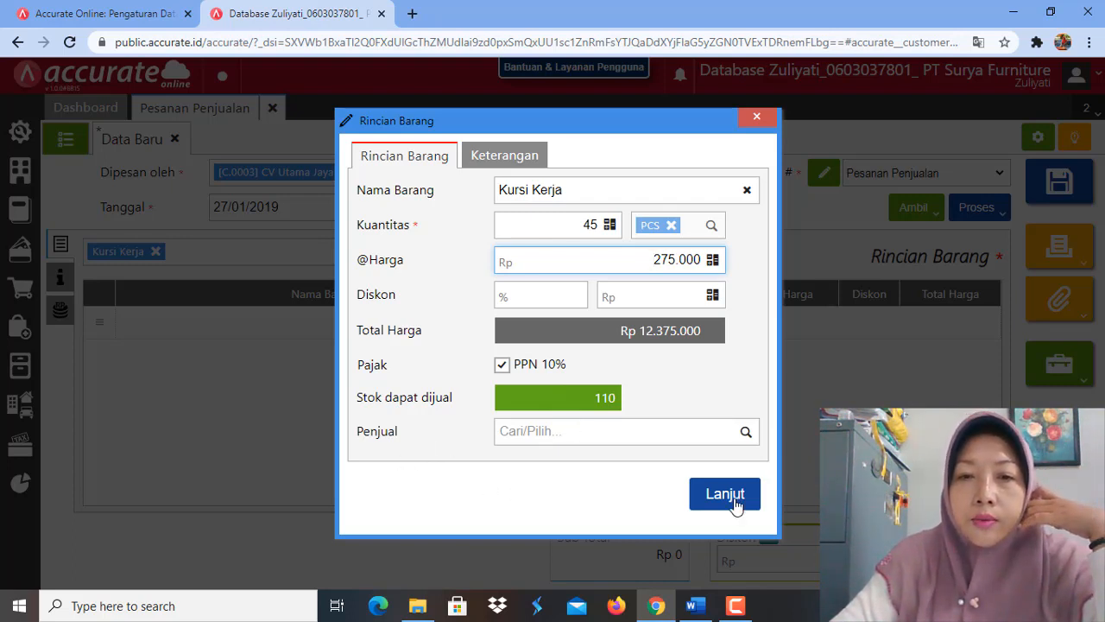
pyautogui.click(690, 390)
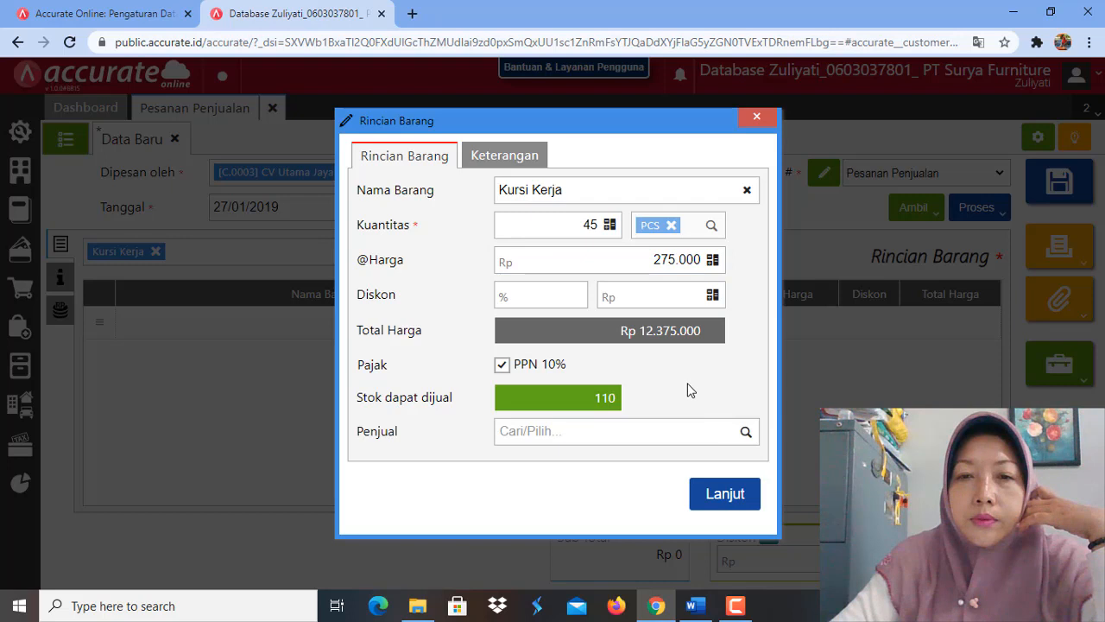
pyautogui.click(713, 507)
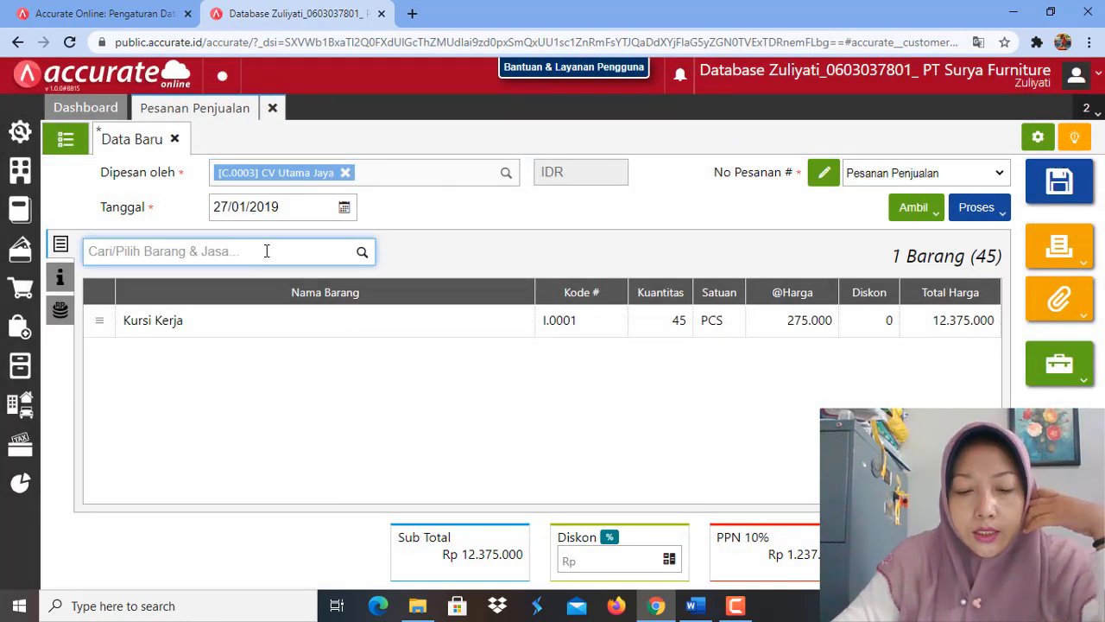
# Step: Add Kursi Bar to the sales order with a quantity of 75 PCS
pyautogui.write('kur')
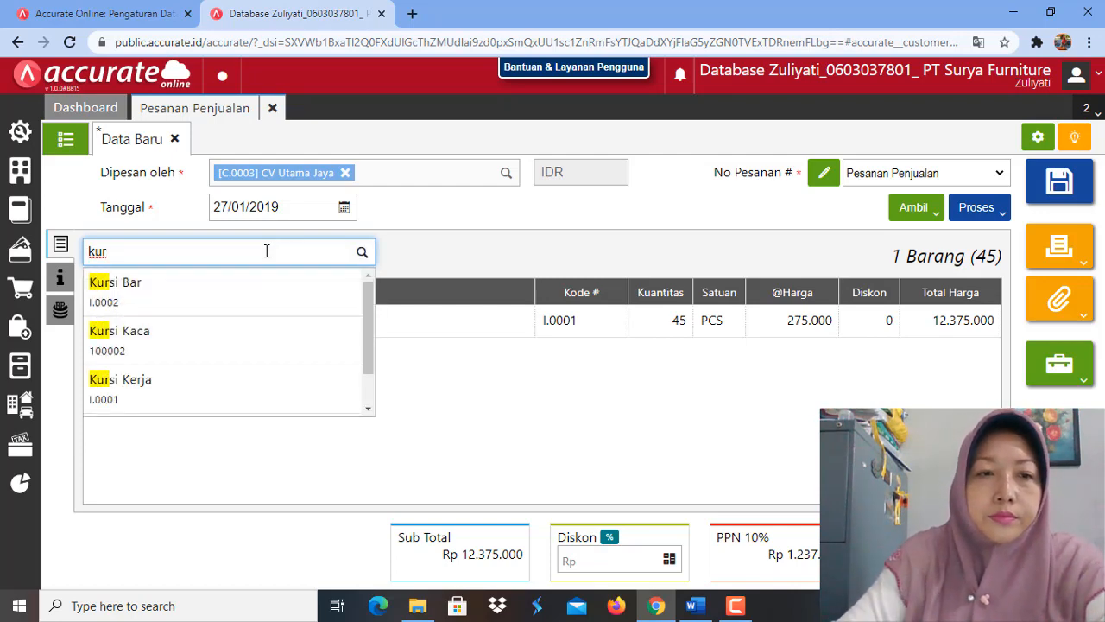
pyautogui.click(258, 304)
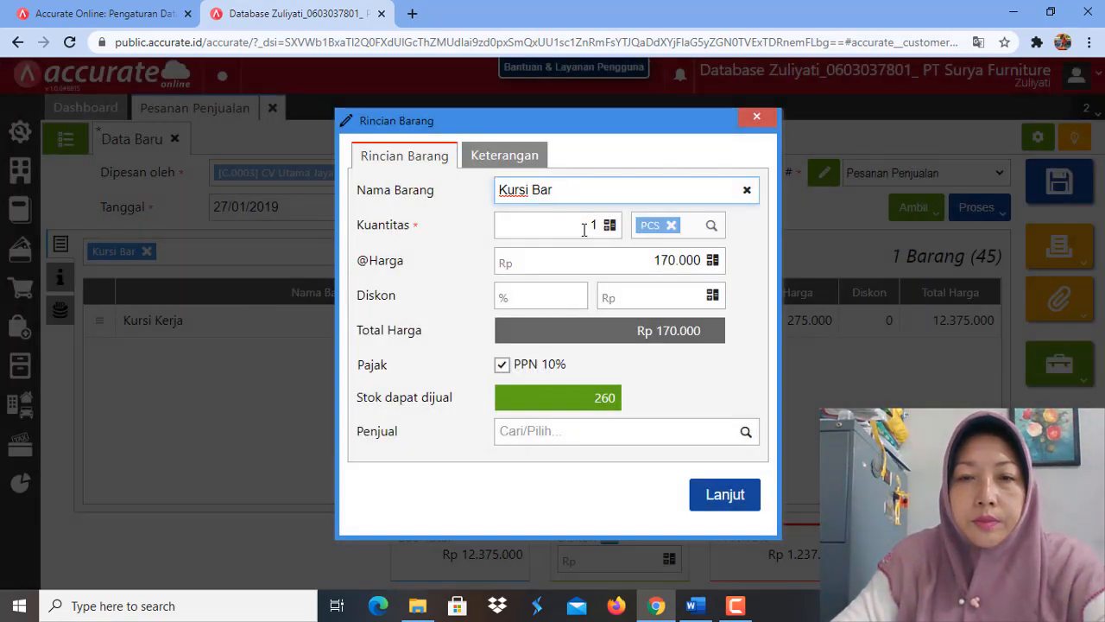
pyautogui.doubleClick(597, 226)
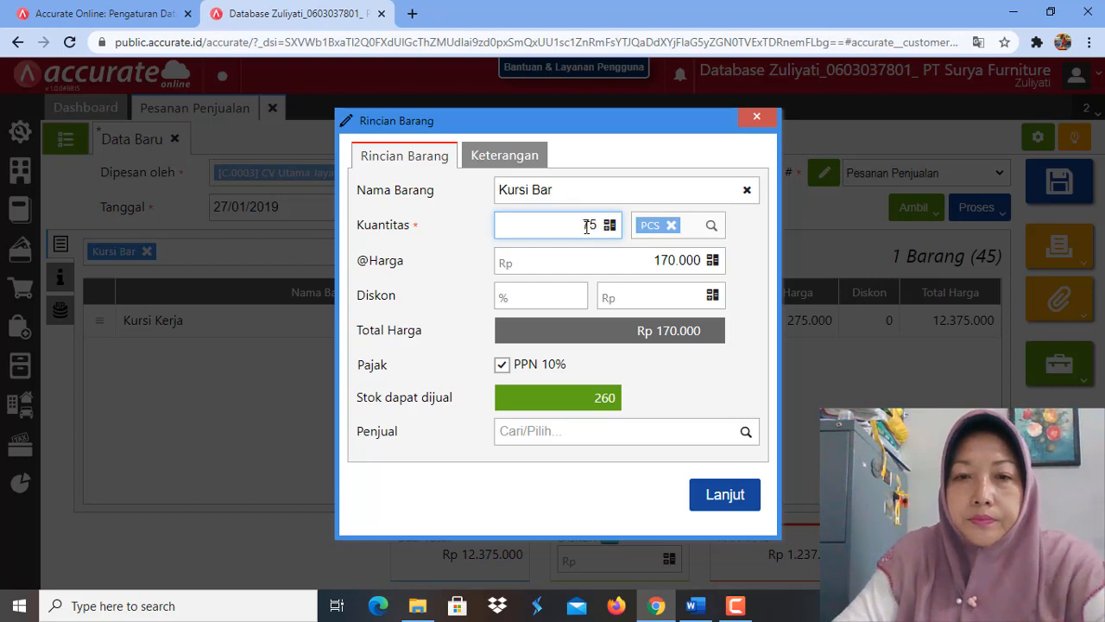
pyautogui.press('Return')
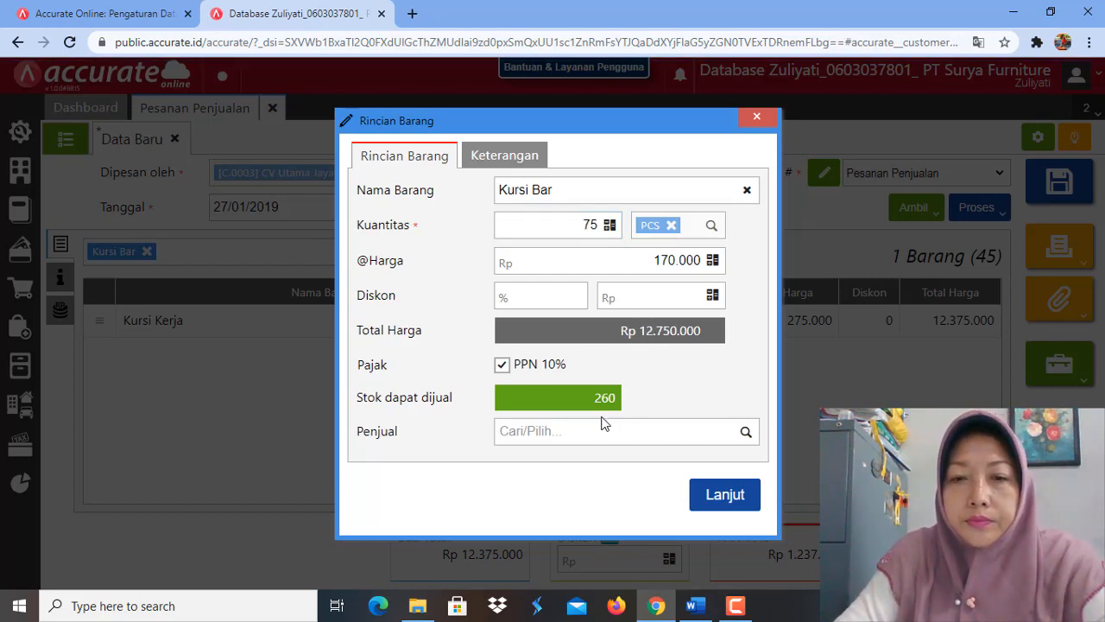
pyautogui.click(723, 496)
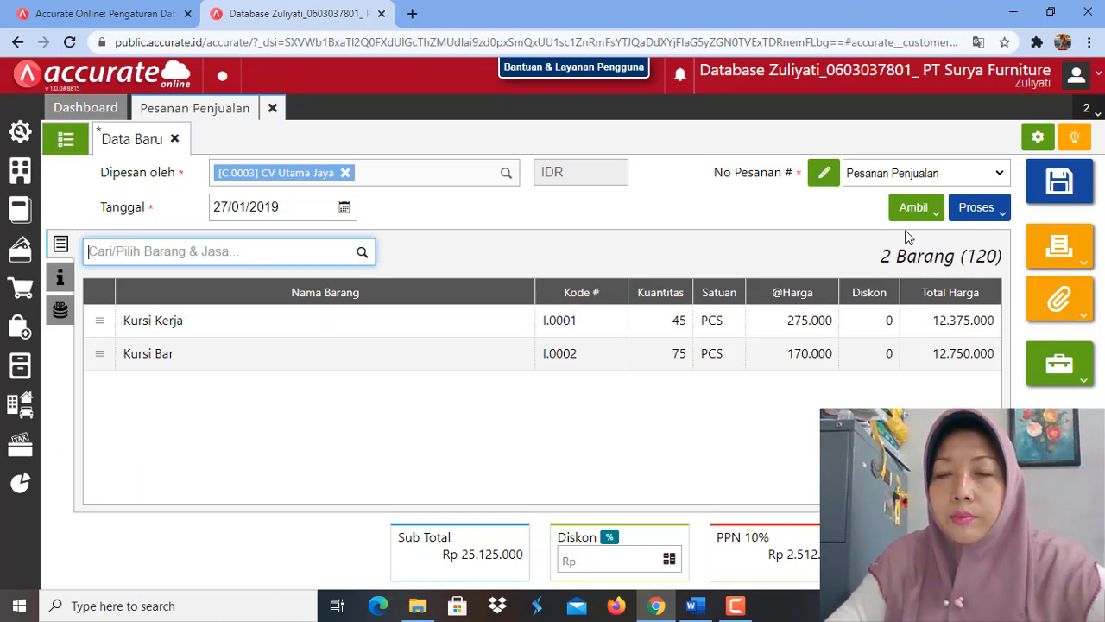
# Step: Process the sales order into a Faktur Penjualan and set the invoice date to 28/01/2019
pyautogui.click(1004, 215)
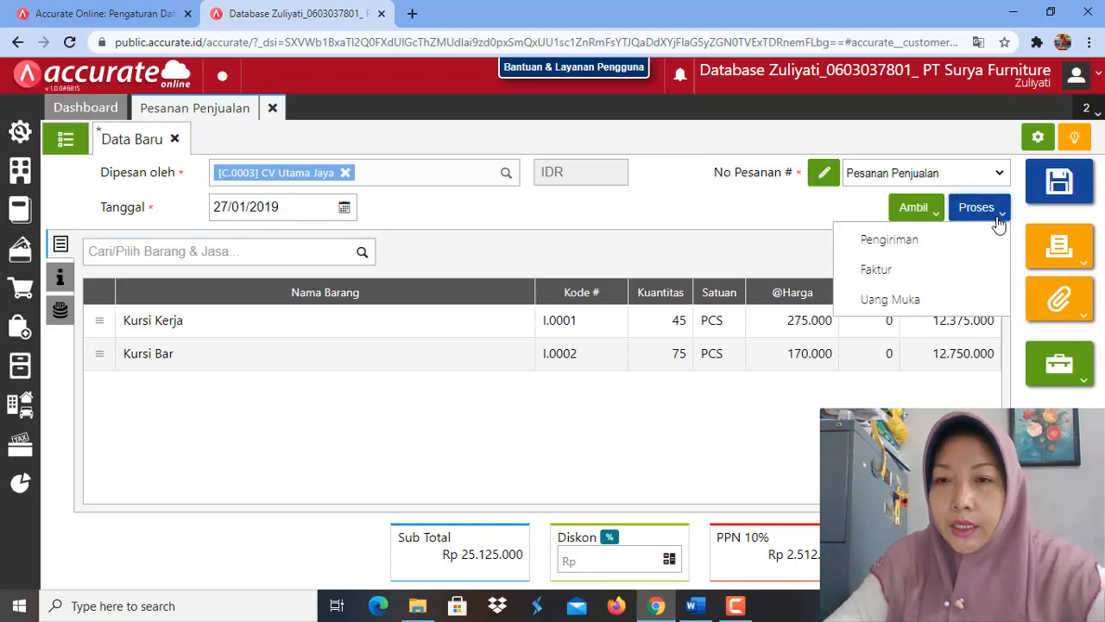
pyautogui.click(892, 274)
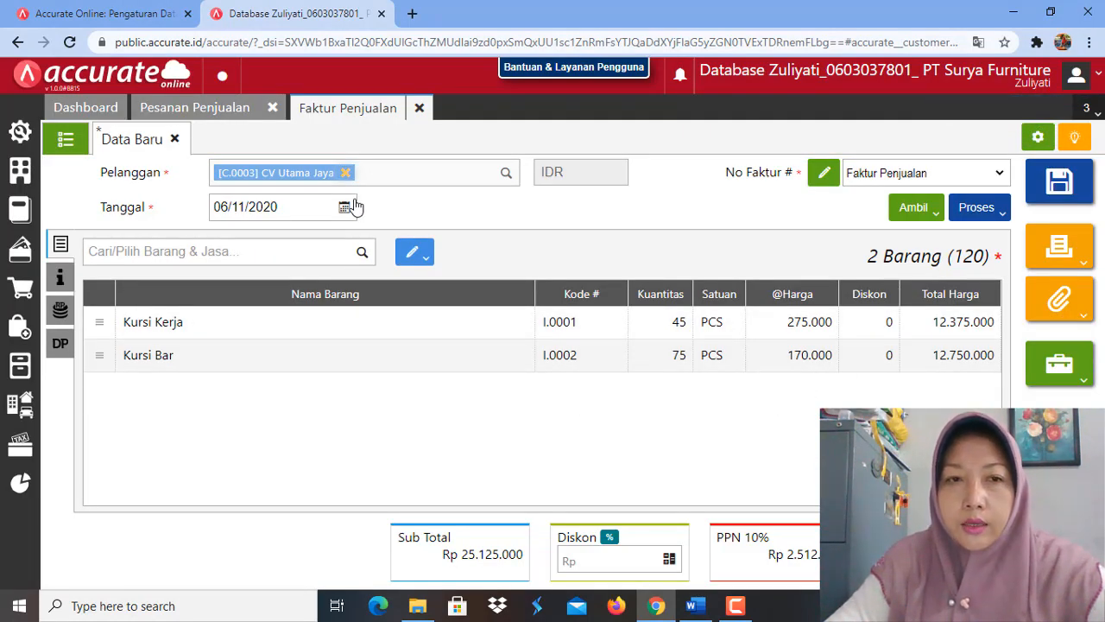
pyautogui.click(284, 211)
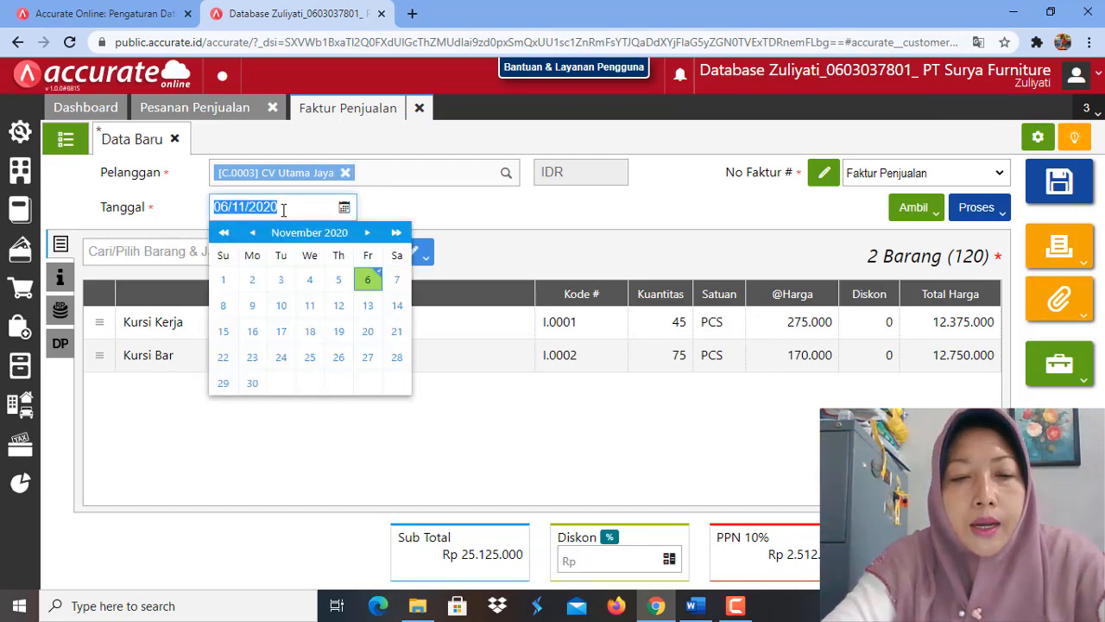
pyautogui.write('28/01/2')
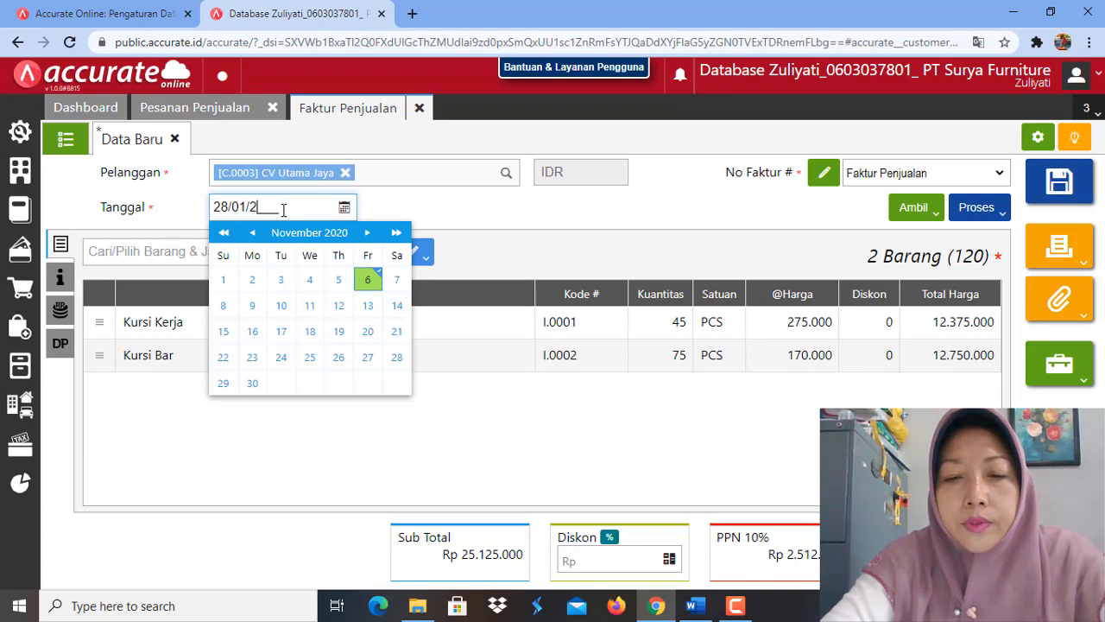
pyautogui.write('019')
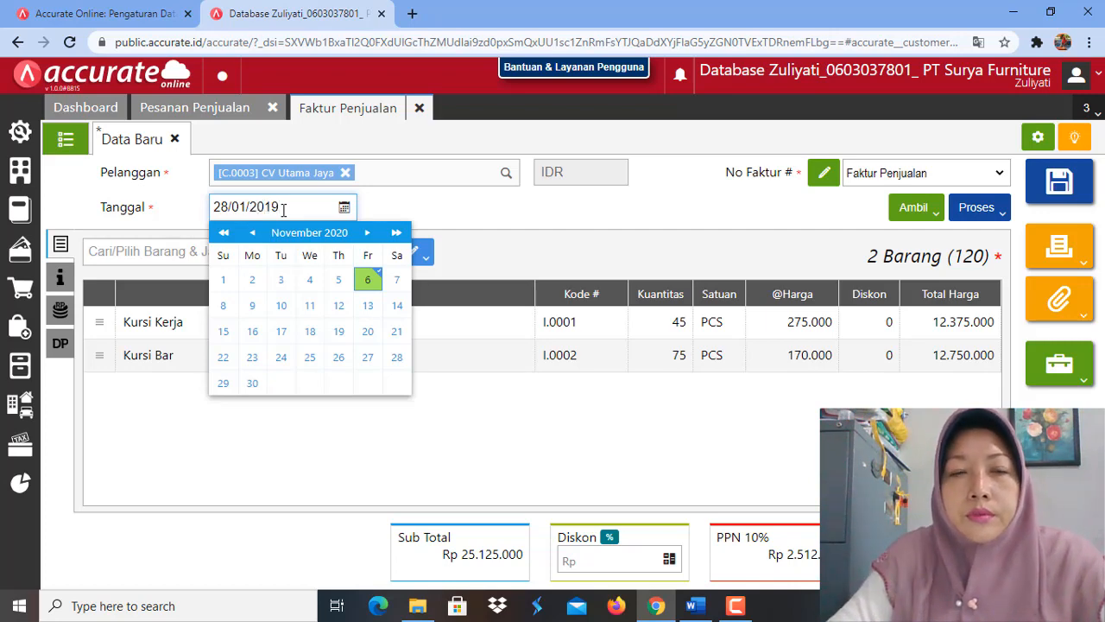
pyautogui.click(474, 212)
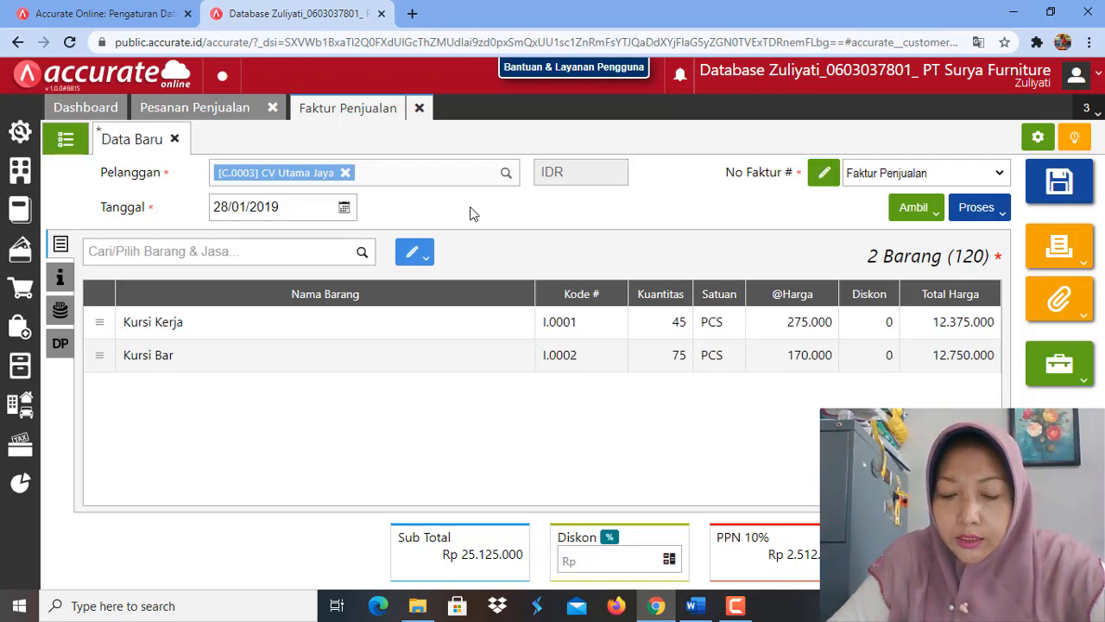
# Step: Change the warehouse of all items on the sales invoice to Depan
pyautogui.click(424, 259)
pyautogui.click(382, 288)
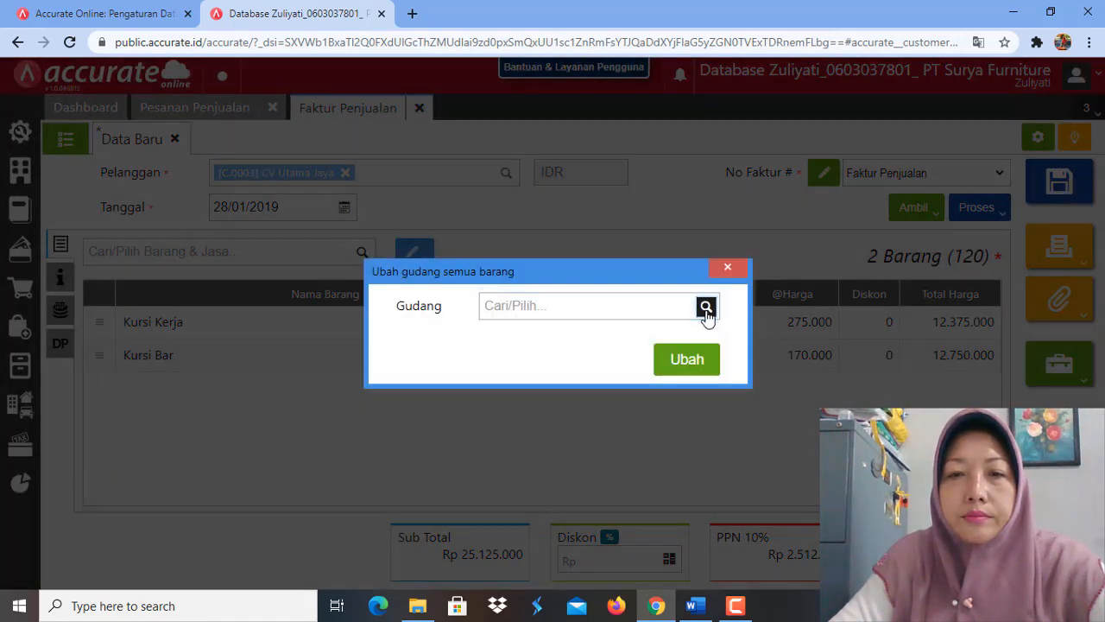
pyautogui.click(706, 308)
pyautogui.click(640, 379)
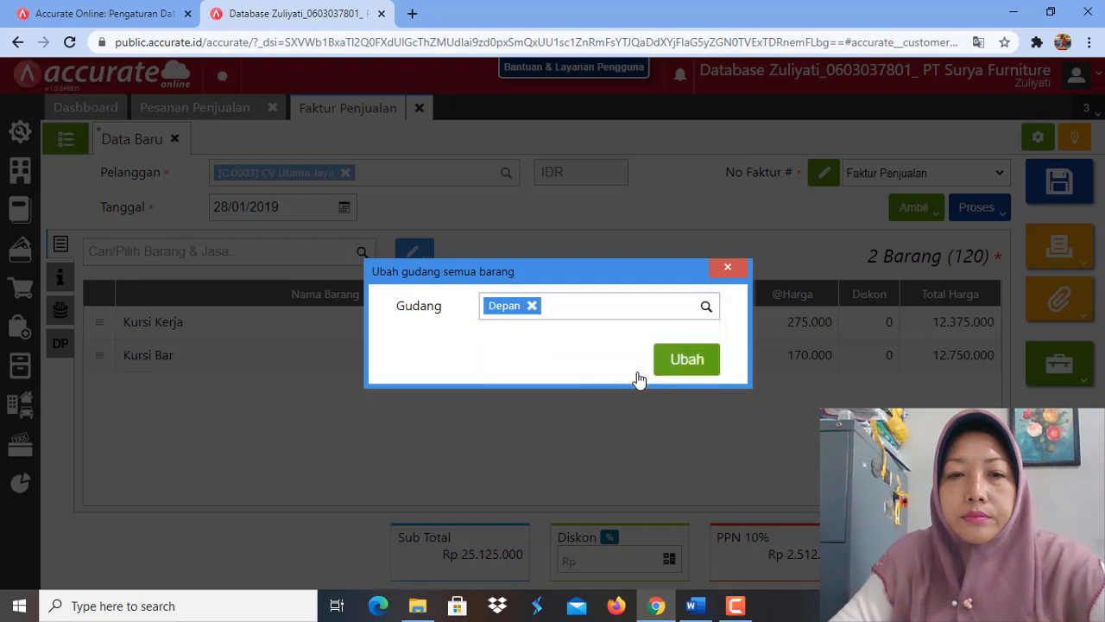
pyautogui.click(680, 374)
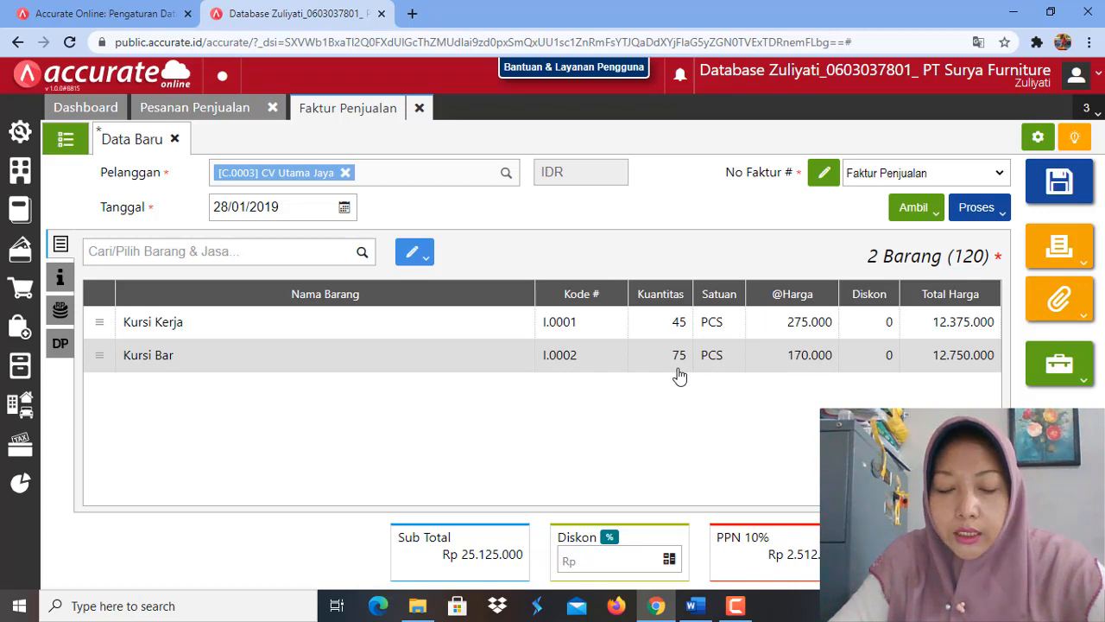
# Step: Check the 28 January 2019 task in the Word module, then reapply the Depan warehouse to all items on the Accurate Online invoice
pyautogui.click(695, 607)
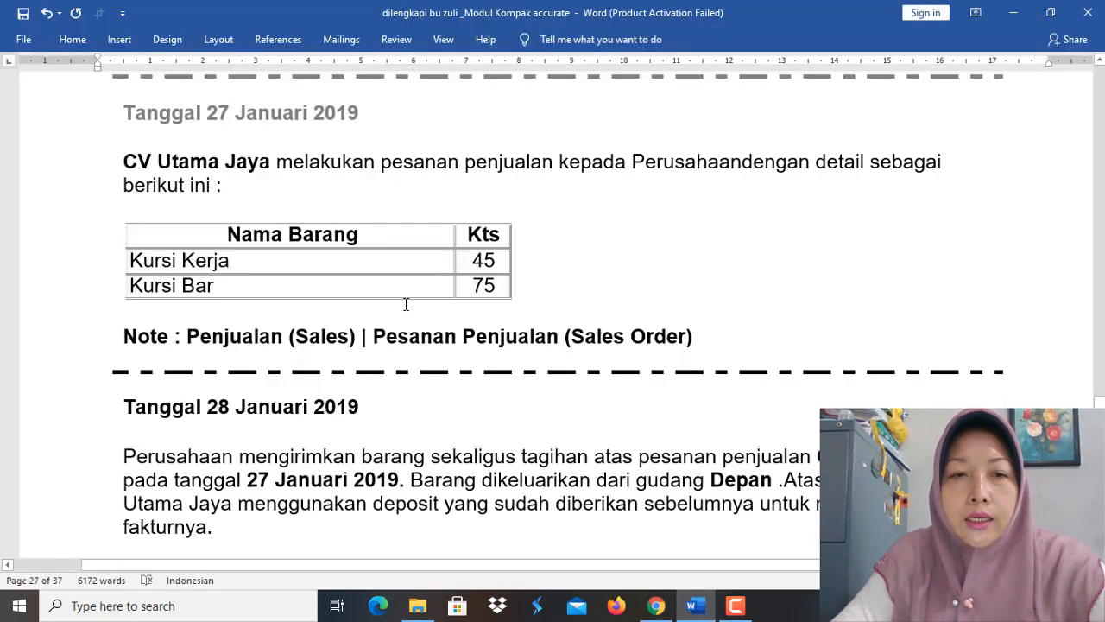
pyautogui.scroll(-5, 404, 290)
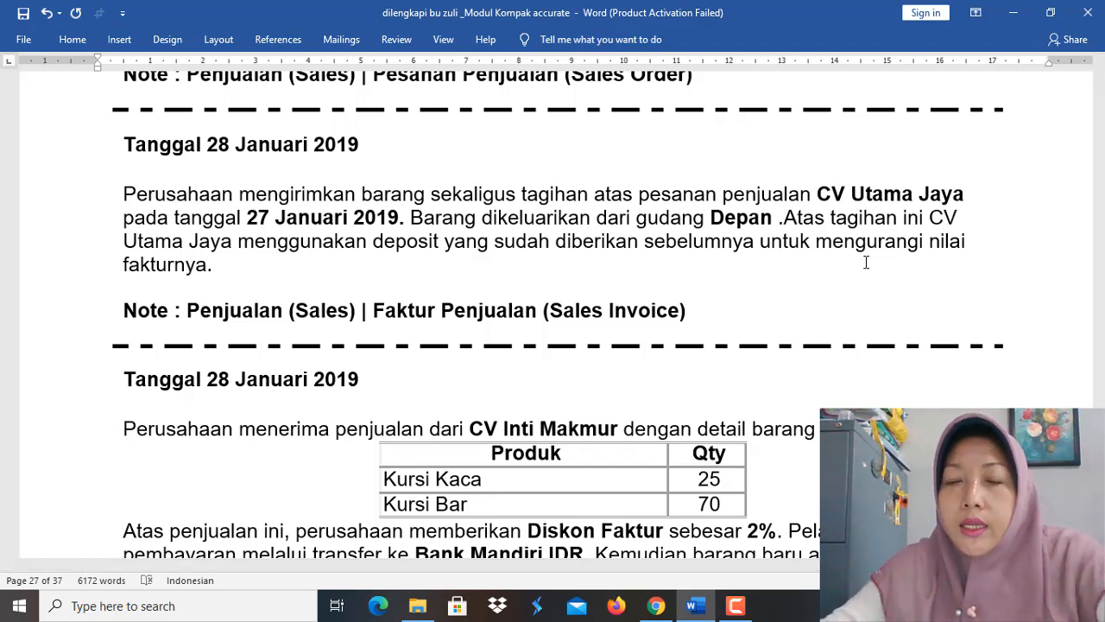
pyautogui.click(657, 606)
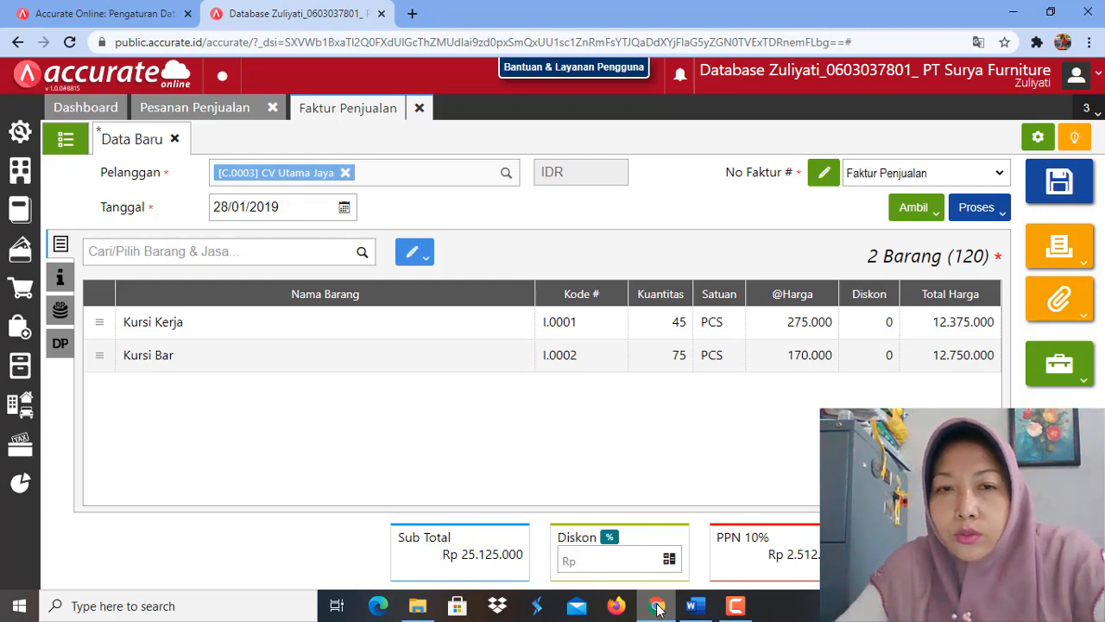
pyautogui.click(427, 258)
pyautogui.click(380, 284)
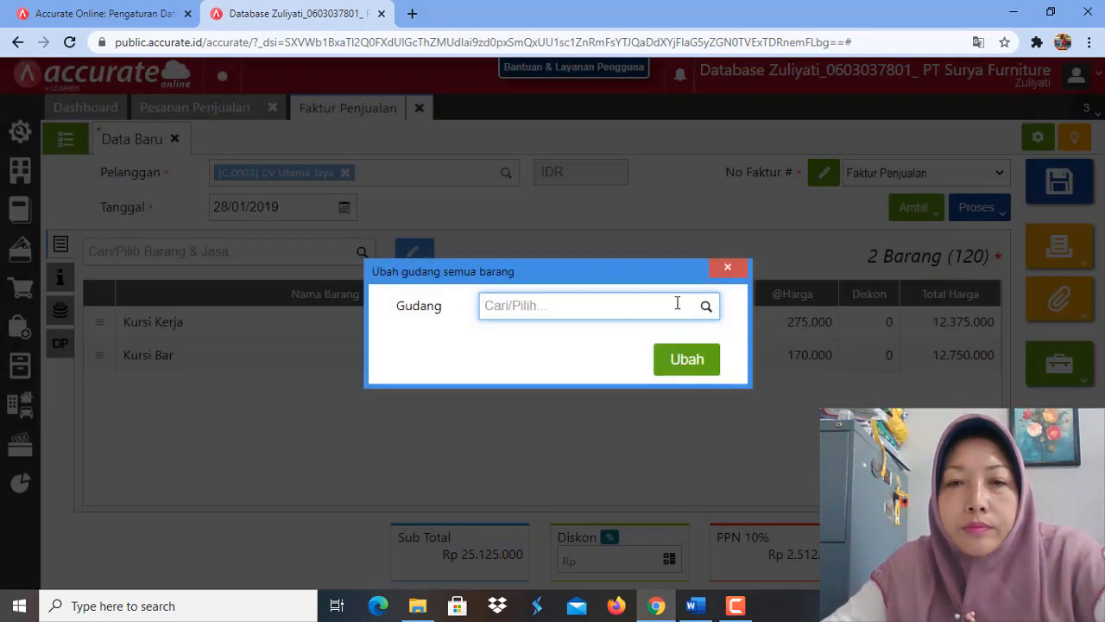
pyautogui.click(706, 308)
pyautogui.click(661, 370)
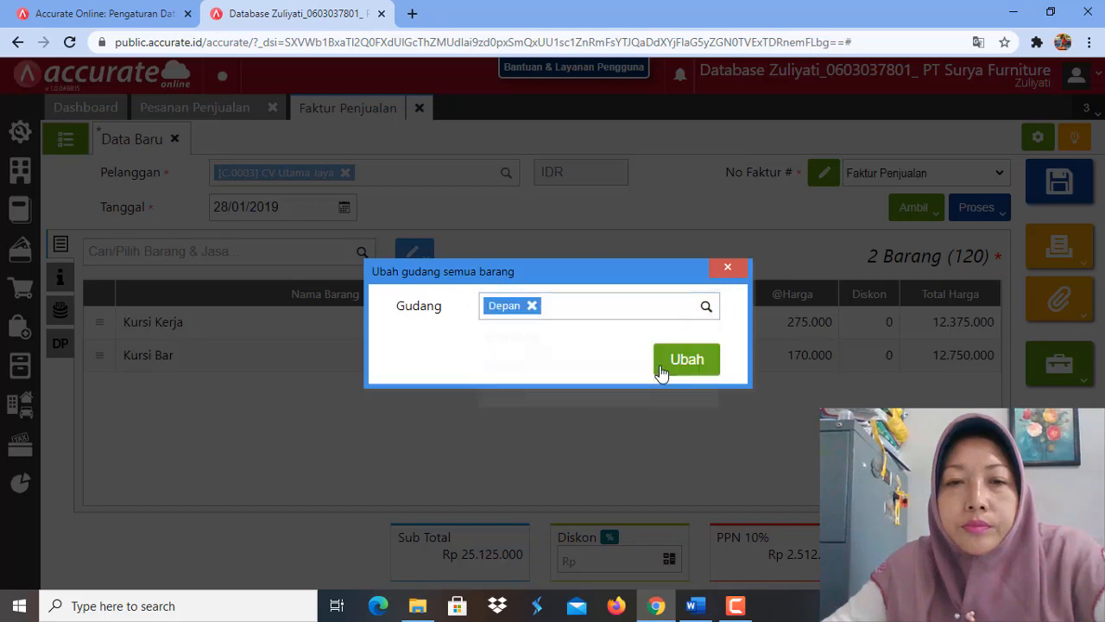
pyautogui.click(684, 359)
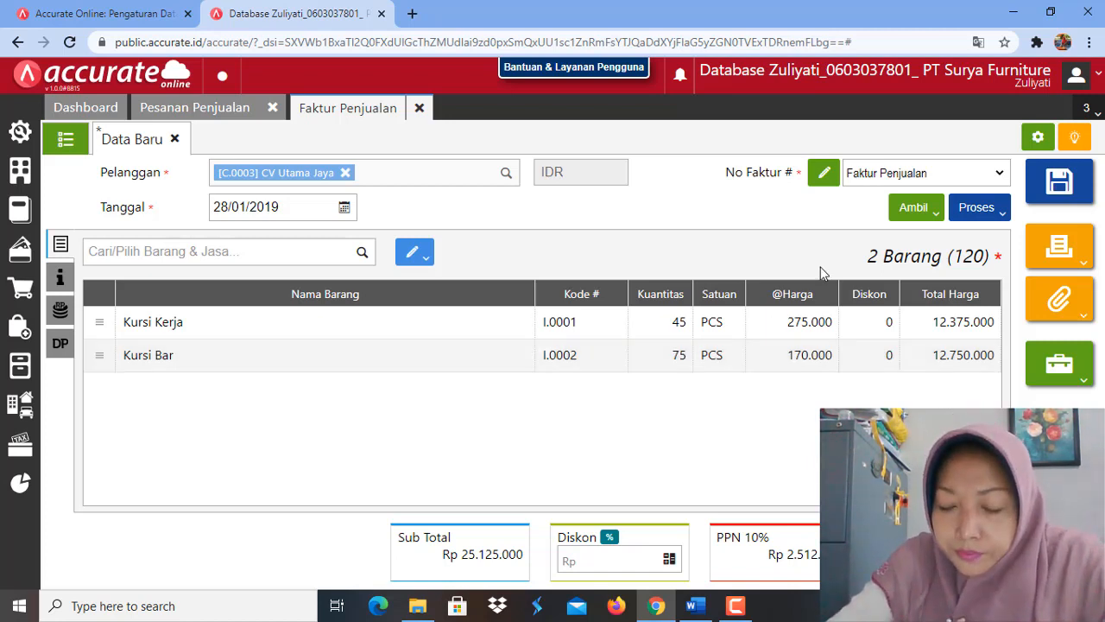
# Step: Apply the customer's 26/01/2019 down payment of Rp 6.500.000 to the sales invoice and review its entry
pyautogui.click(936, 221)
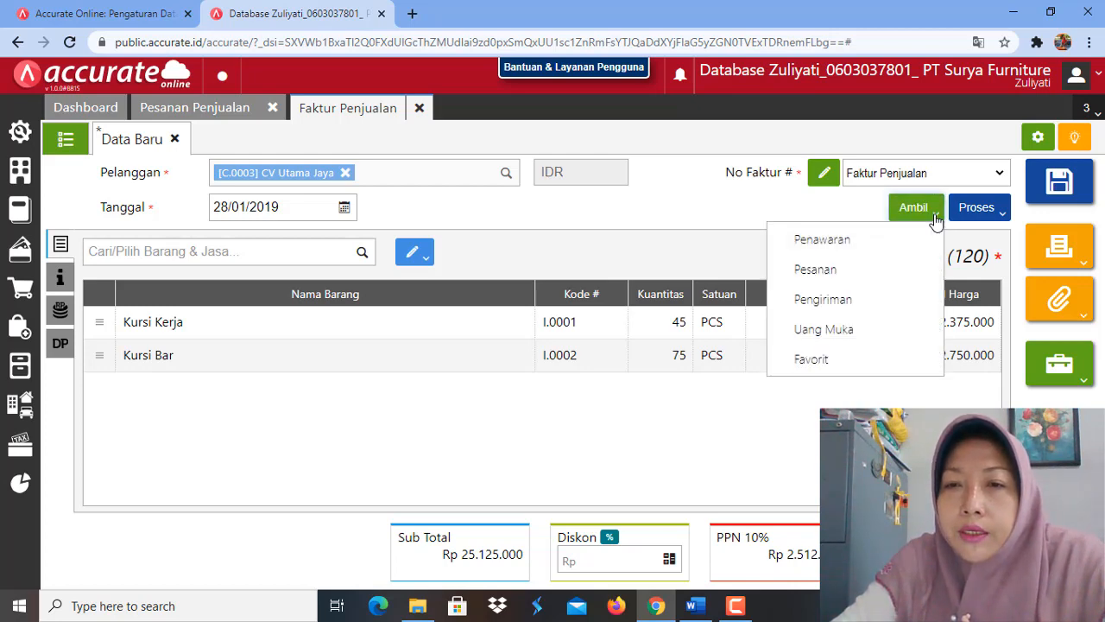
pyautogui.click(866, 339)
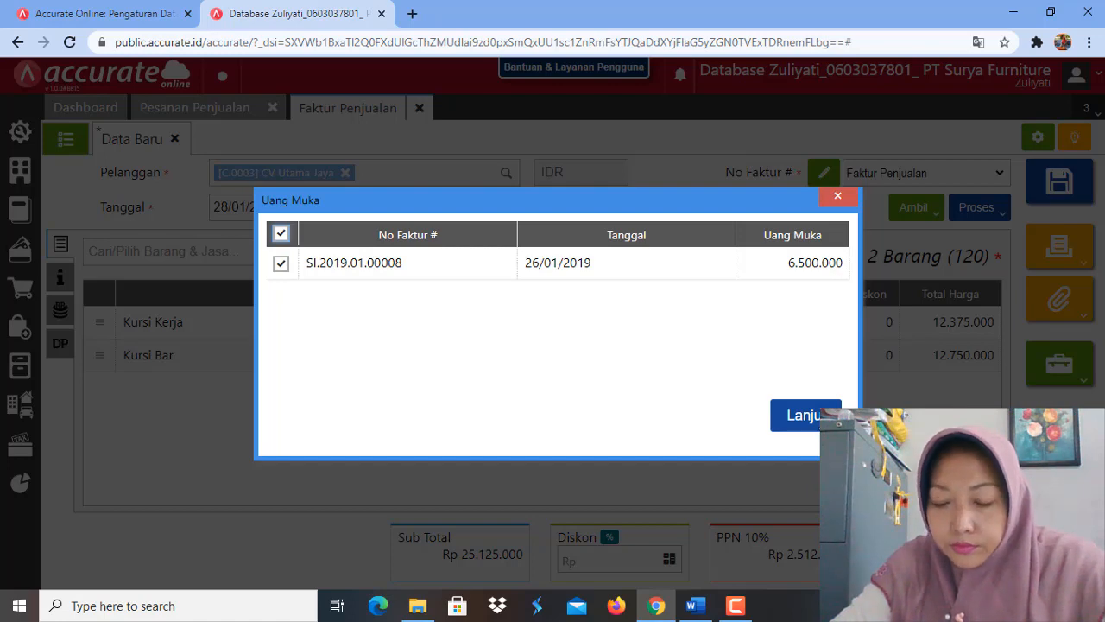
pyautogui.click(803, 414)
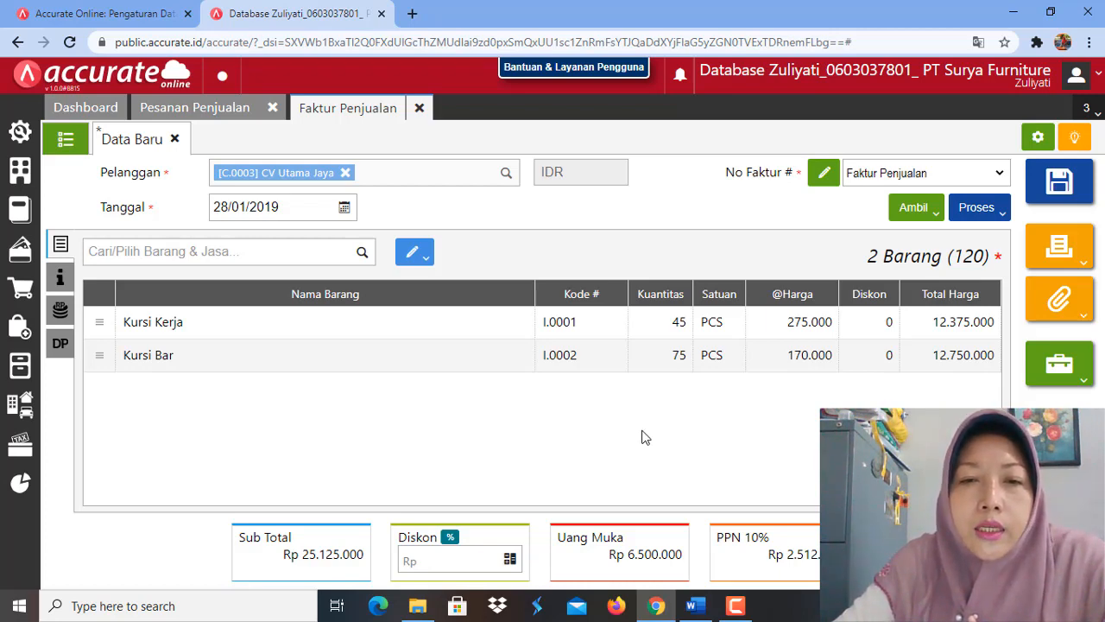
pyautogui.click(61, 348)
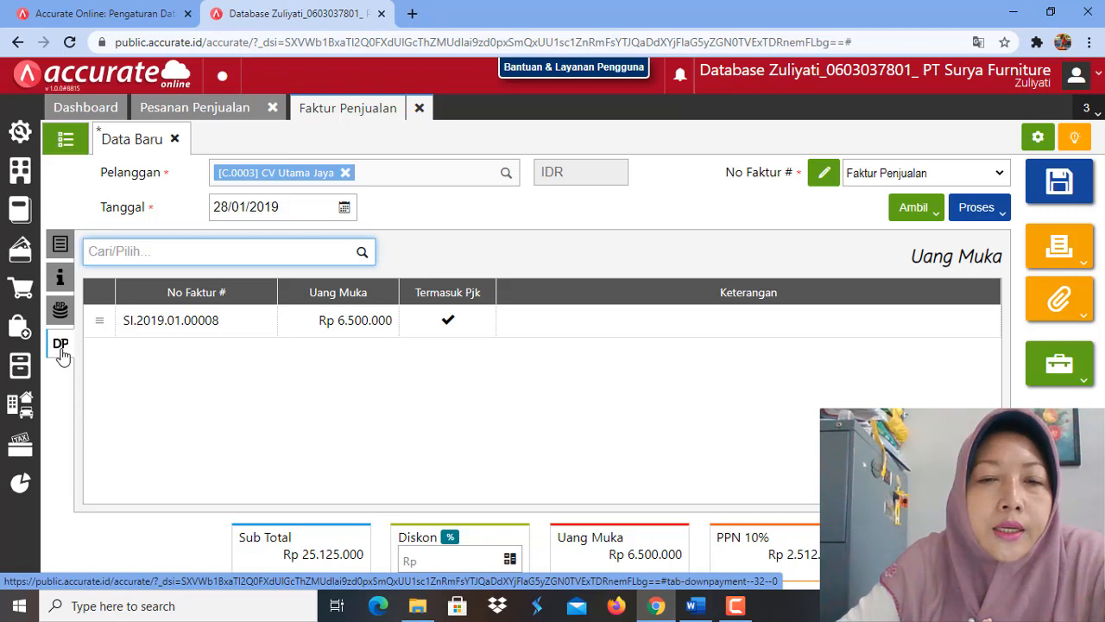
pyautogui.click(353, 329)
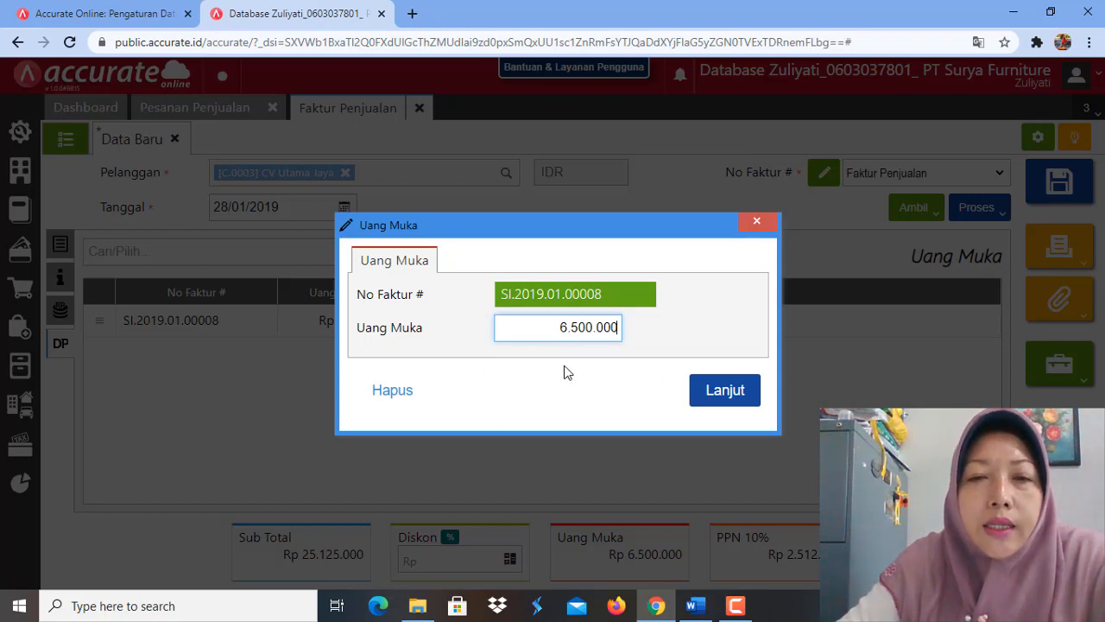
pyautogui.click(741, 396)
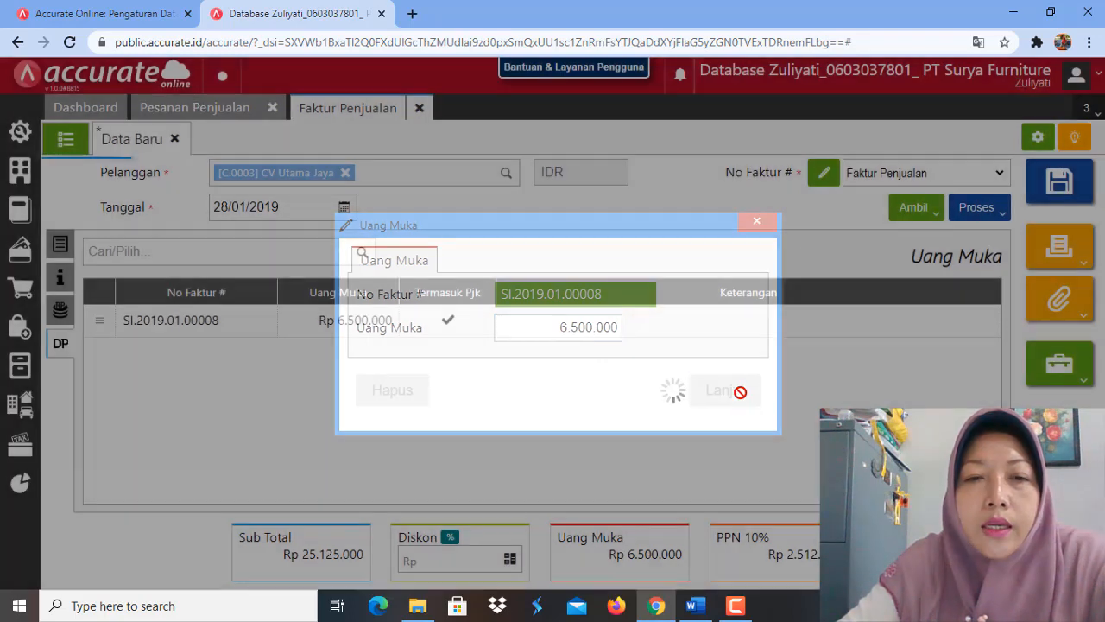
pyautogui.click(60, 247)
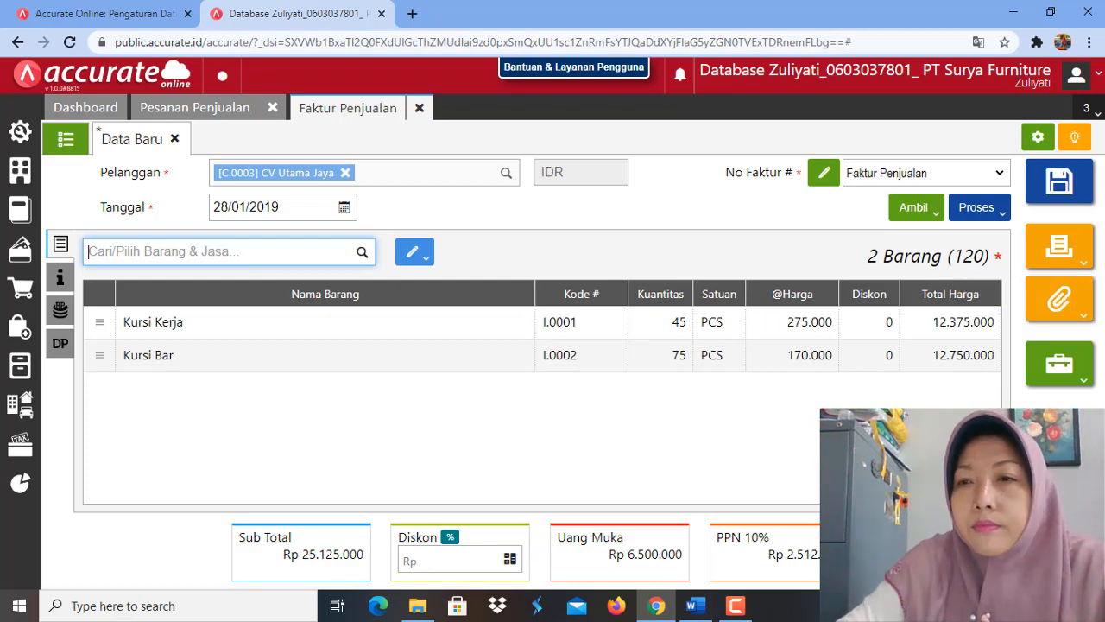
# Step: Save the sales invoice and close the Faktur Penjualan and Pesanan Penjualan forms
pyautogui.click(1069, 193)
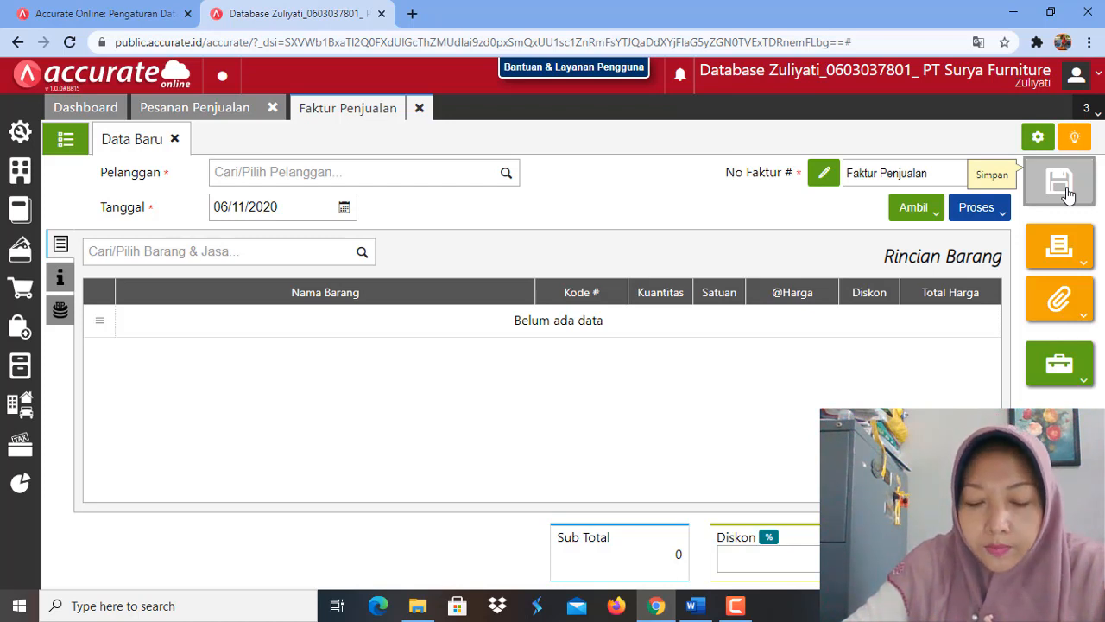
pyautogui.click(420, 108)
pyautogui.click(272, 109)
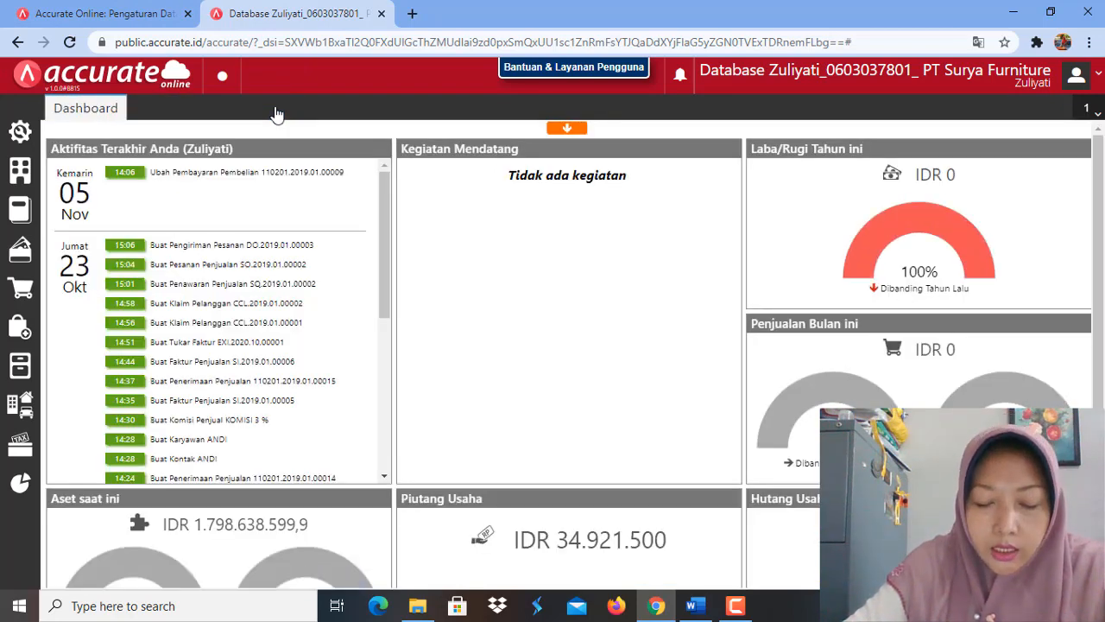
# Step: Read the CV Inti Makmur task dated 28 January 2019 in the Word module, then open a new Faktur Penjualan in Accurate Online
pyautogui.click(692, 606)
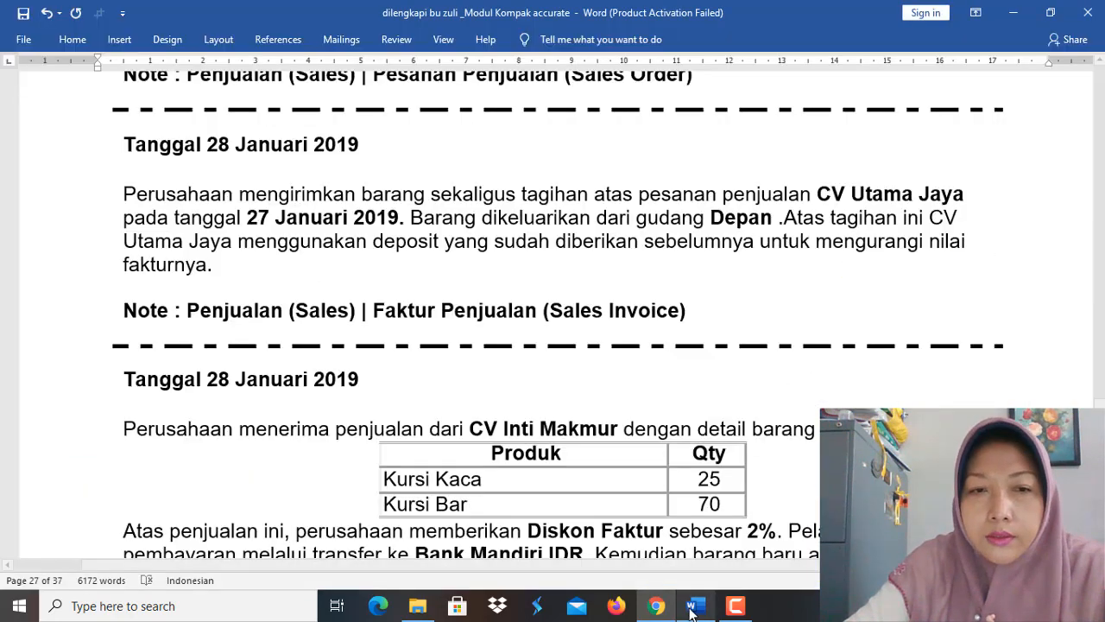
pyautogui.scroll(-3, 474, 395)
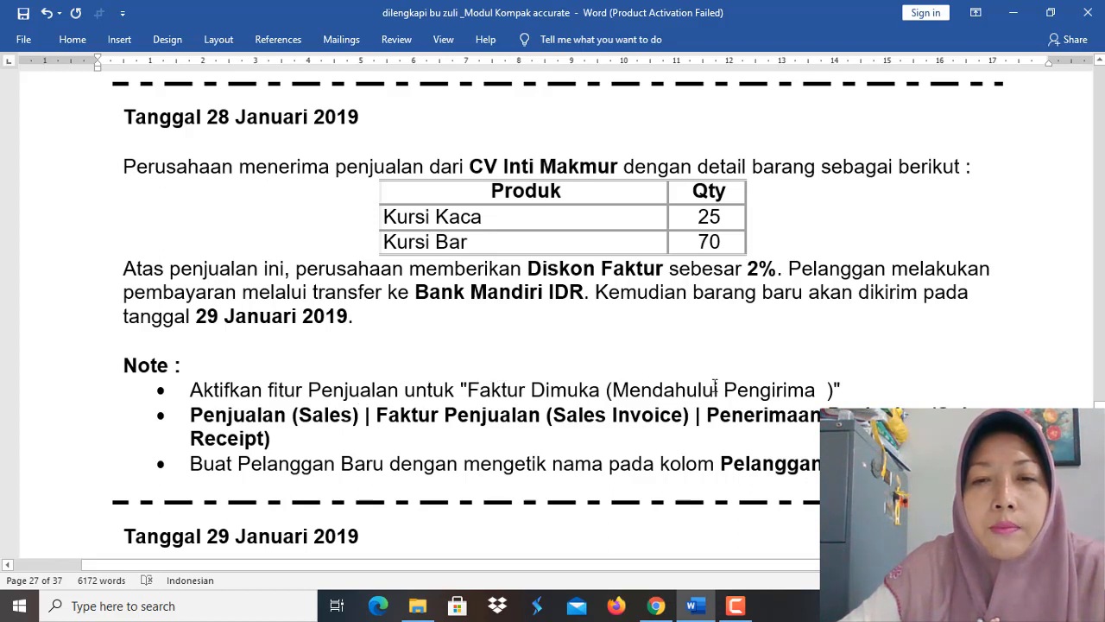
pyautogui.click(853, 387)
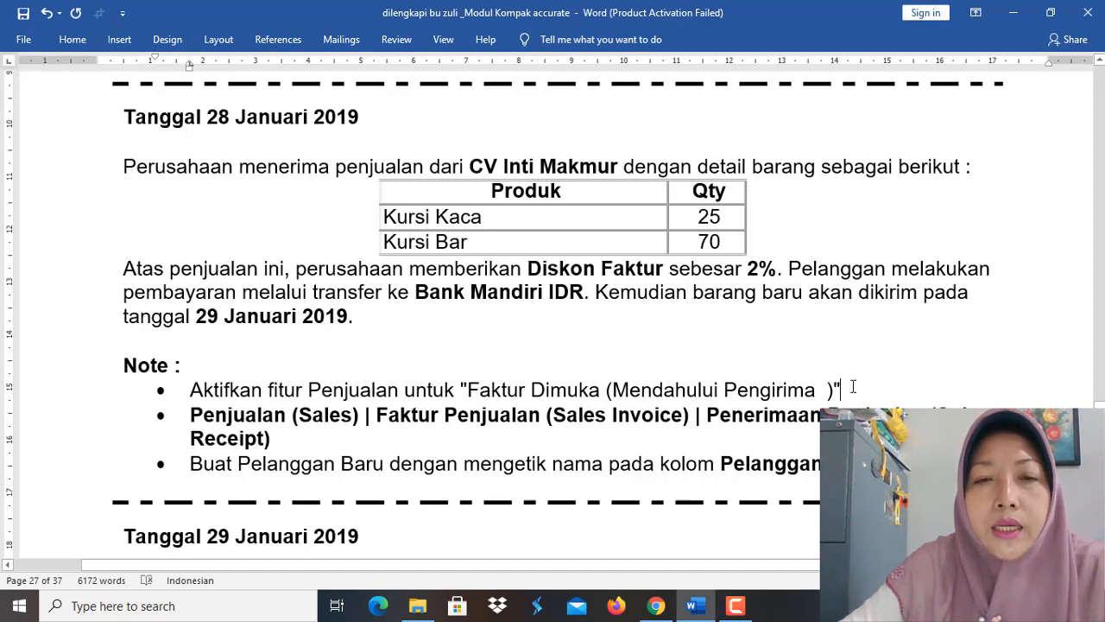
pyautogui.click(836, 394)
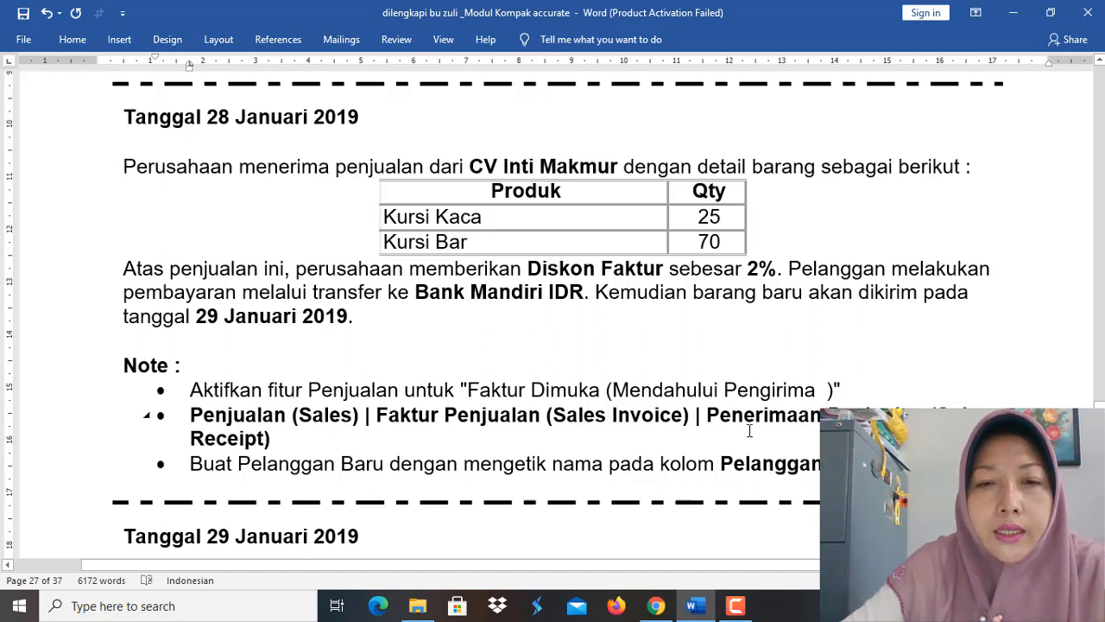
pyautogui.moveTo(660, 610)
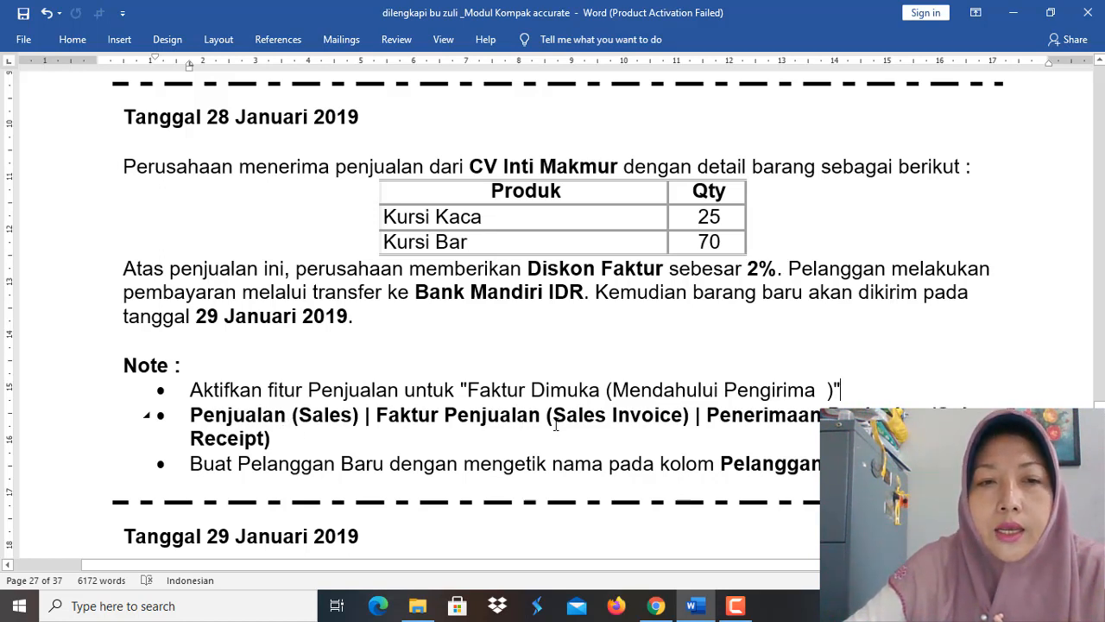
pyautogui.click(657, 609)
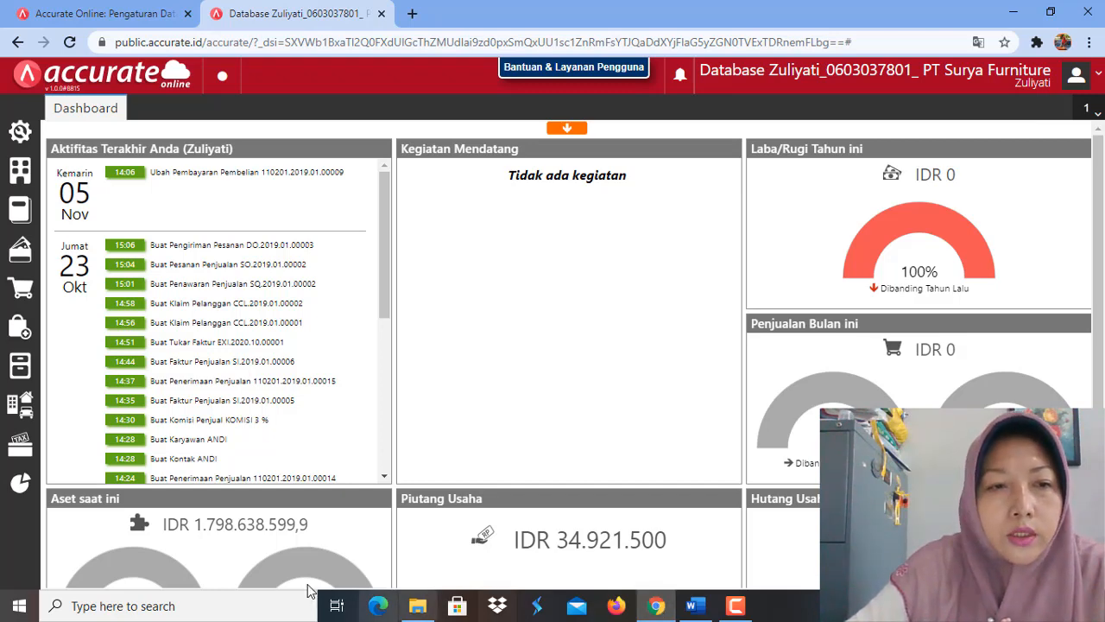
pyautogui.click(19, 290)
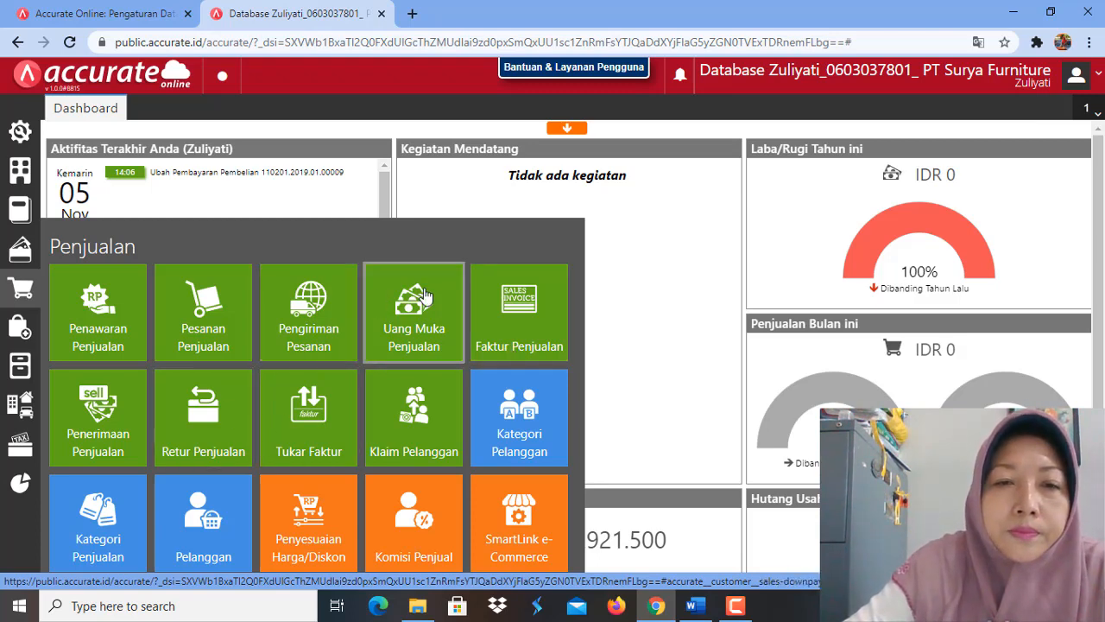
pyautogui.click(522, 316)
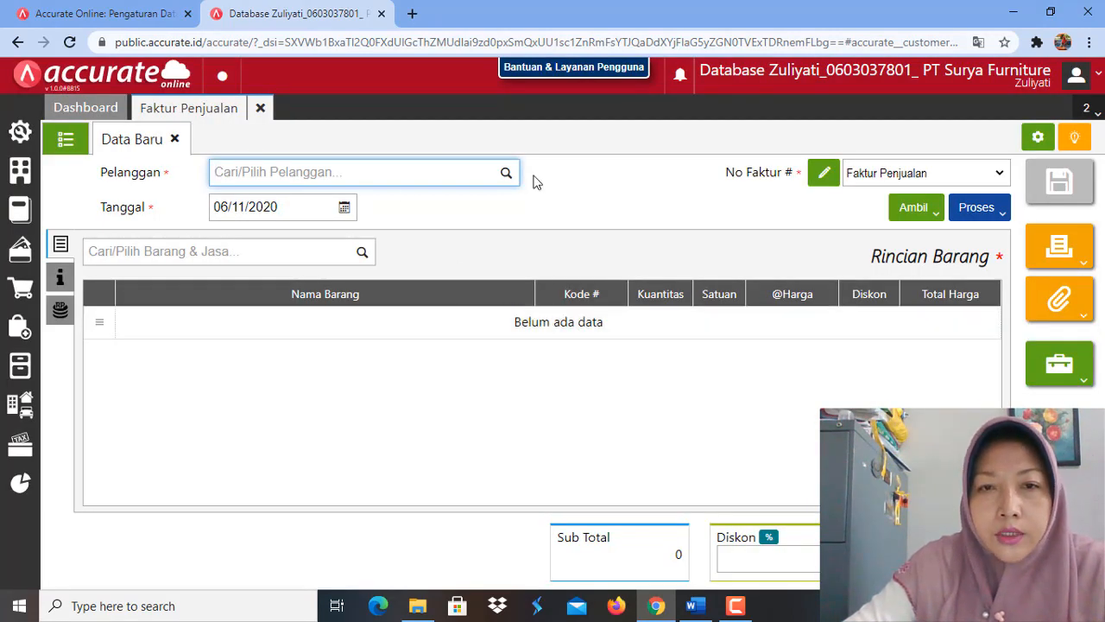
# Step: Try to enter CV Inti Makmur as the customer on the new sales invoice
pyautogui.click(507, 176)
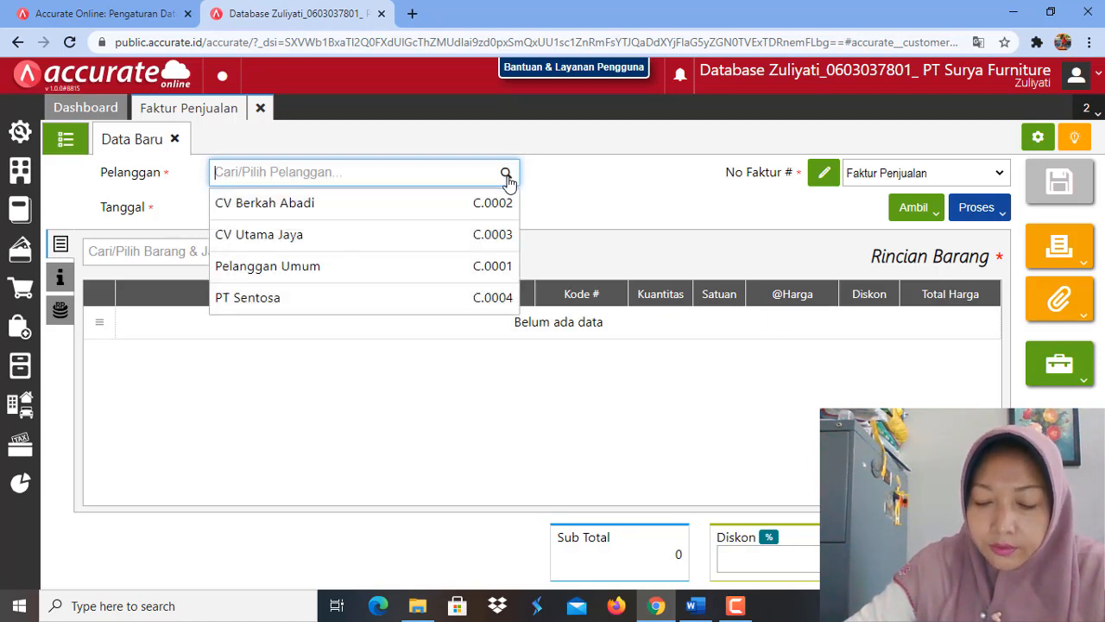
pyautogui.write('C')
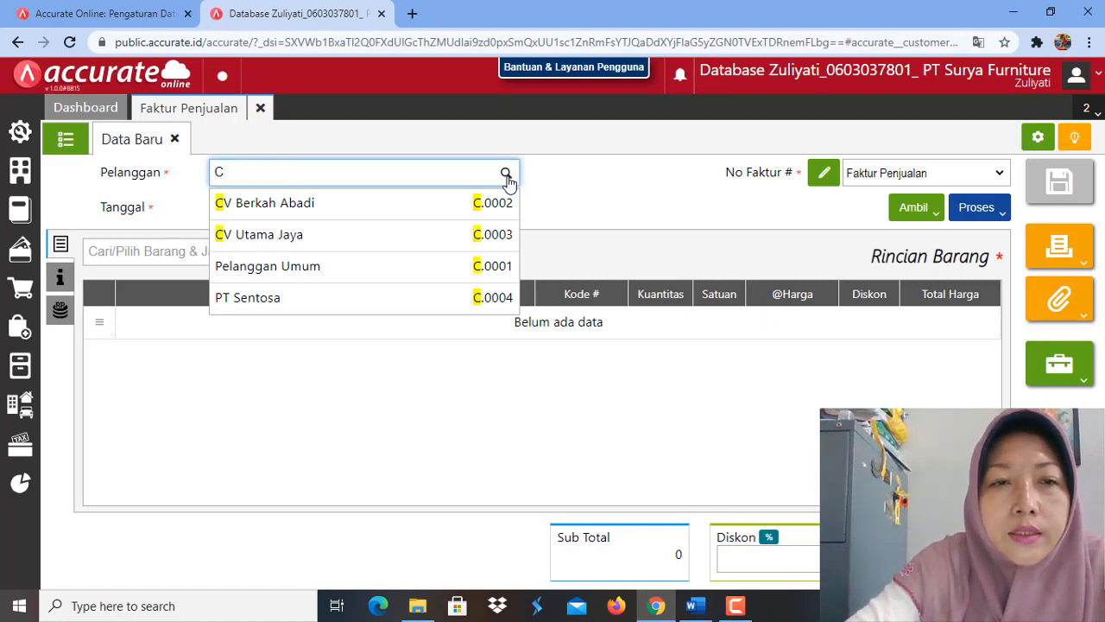
pyautogui.write('V')
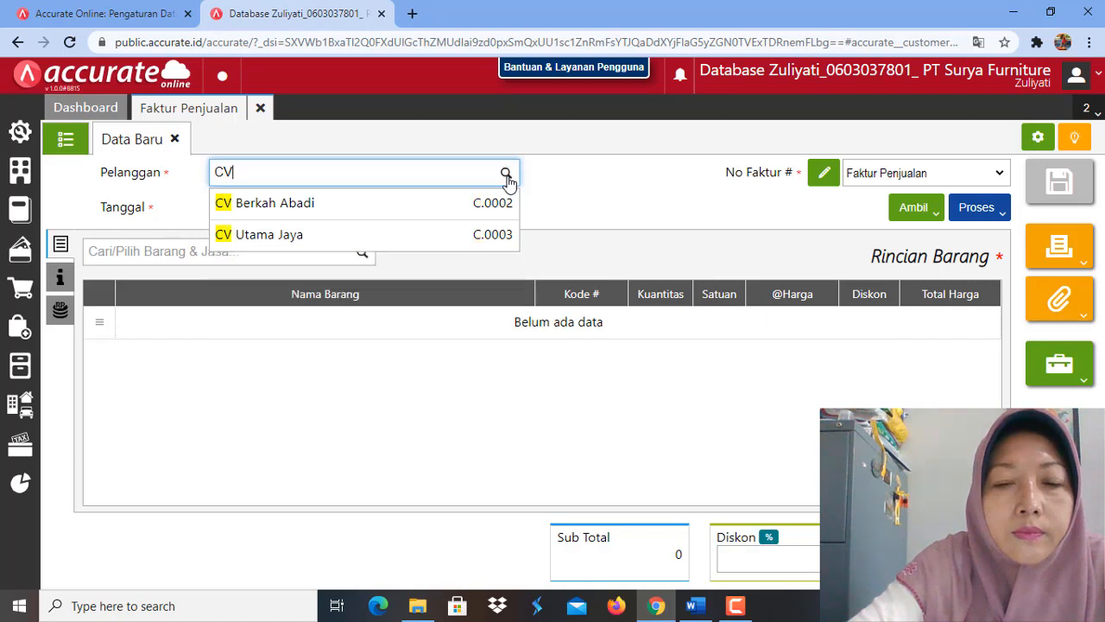
pyautogui.write('Inti ')
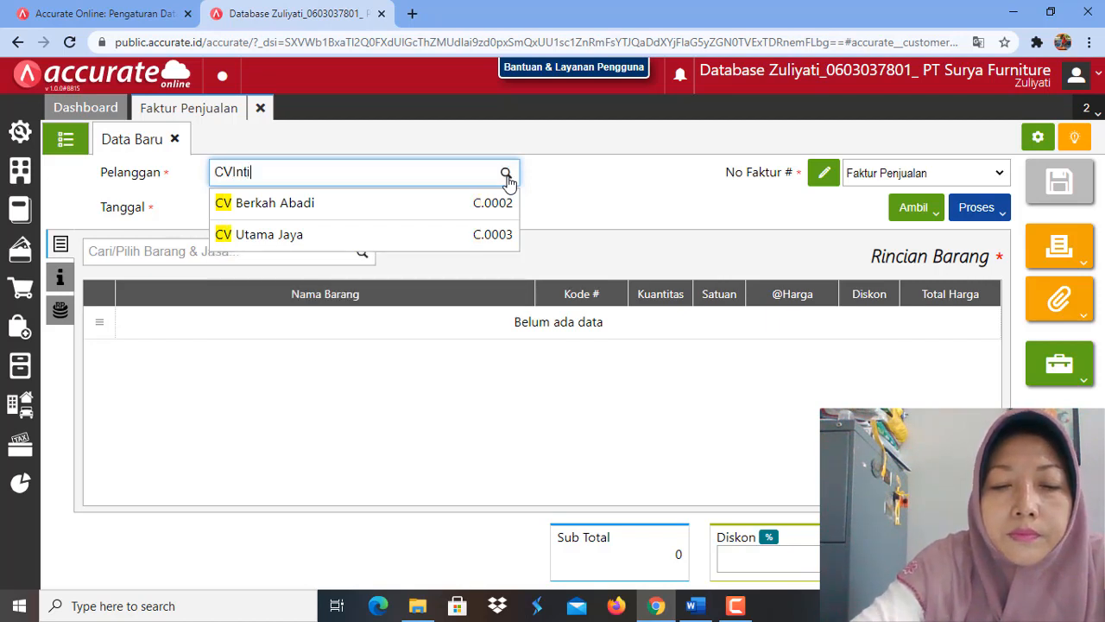
pyautogui.write('Makmur')
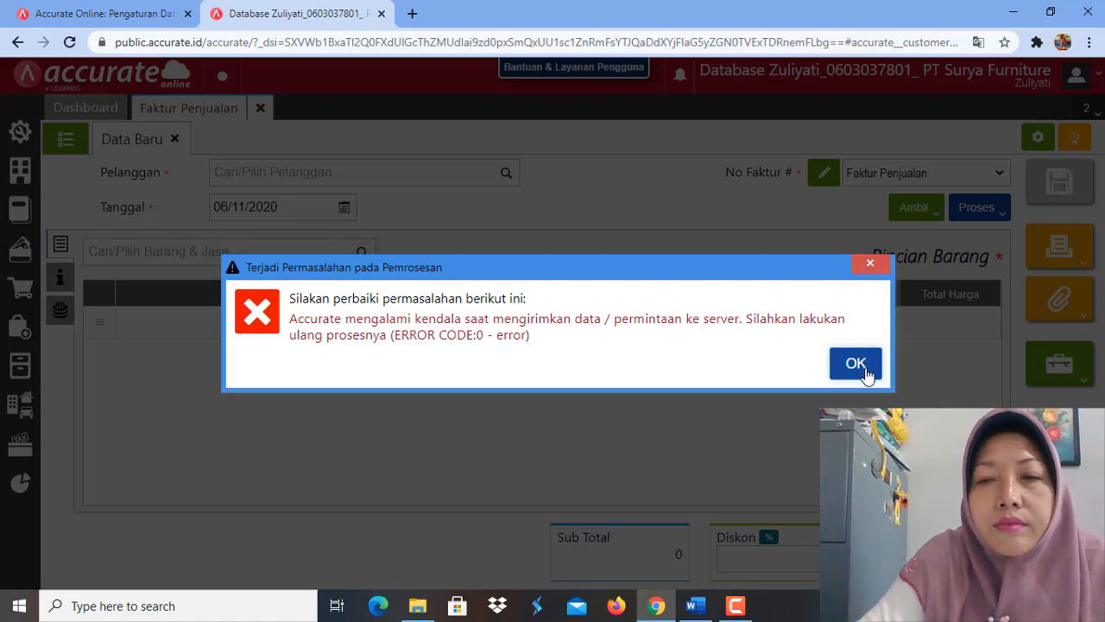
pyautogui.click(857, 364)
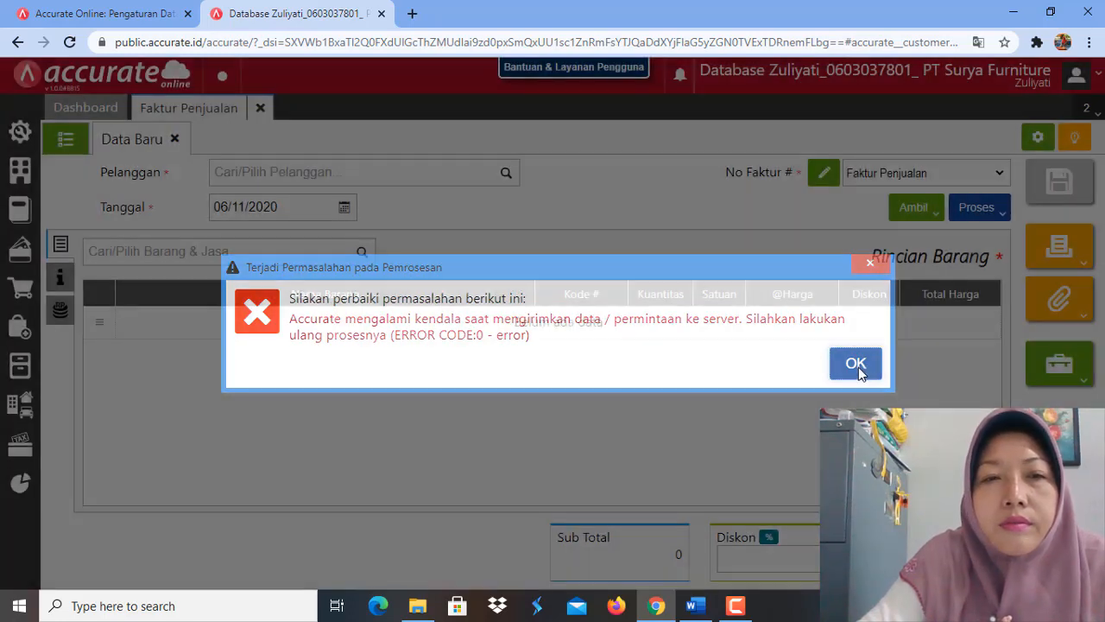
# Step: Enter CV Inti Makmur as the customer on the new sales invoice, saving it as a new customer record
pyautogui.click(341, 177)
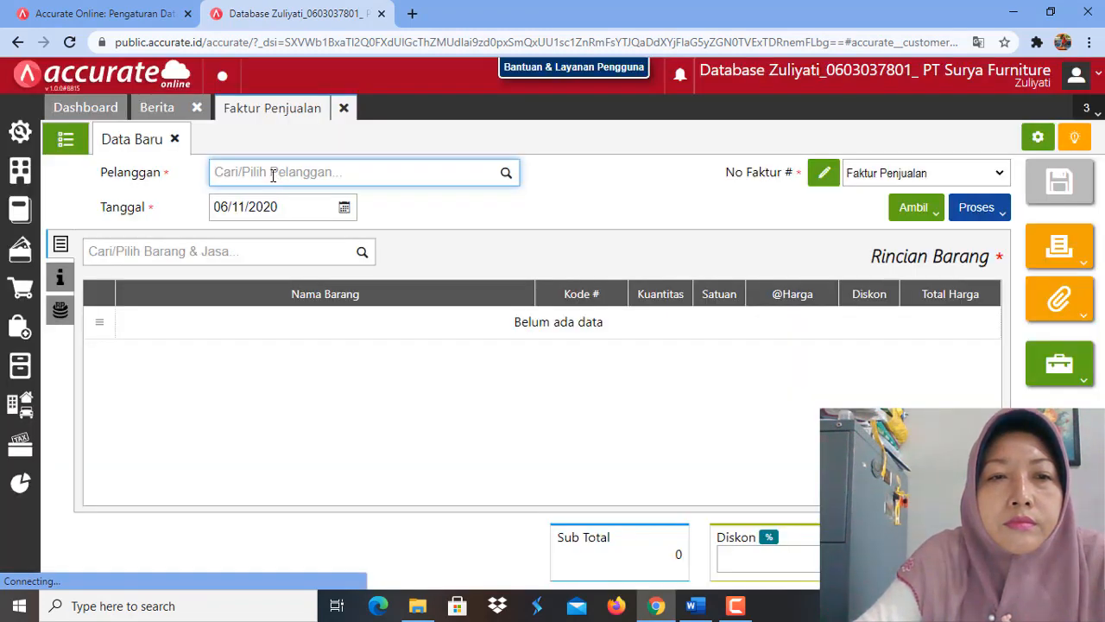
pyautogui.write('CV')
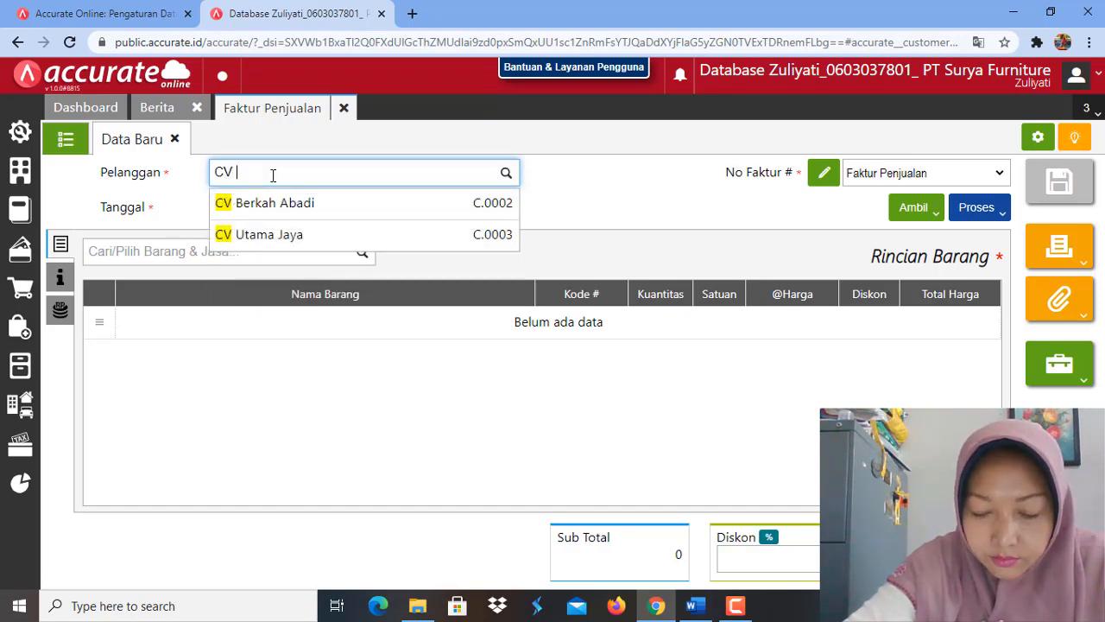
pyautogui.write(' In')
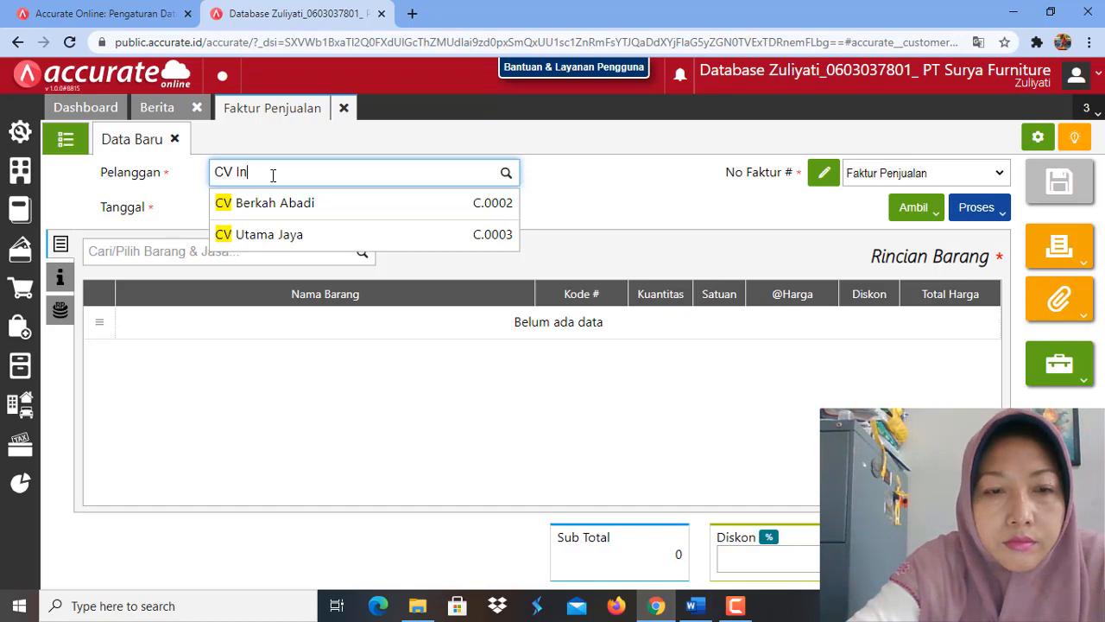
pyautogui.write('i M')
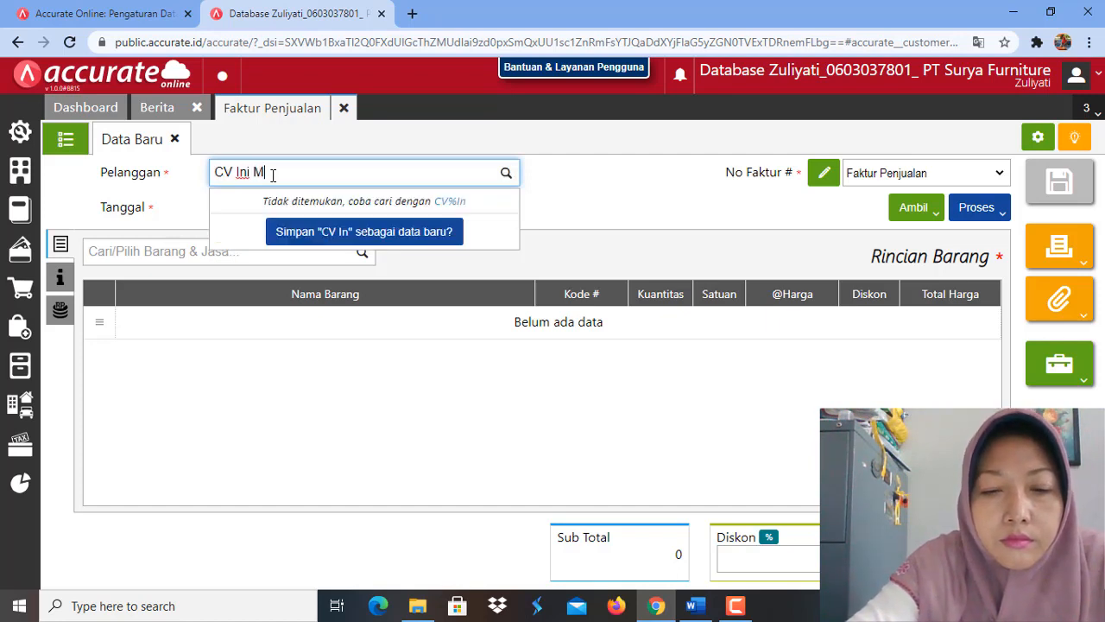
pyautogui.write('akmur')
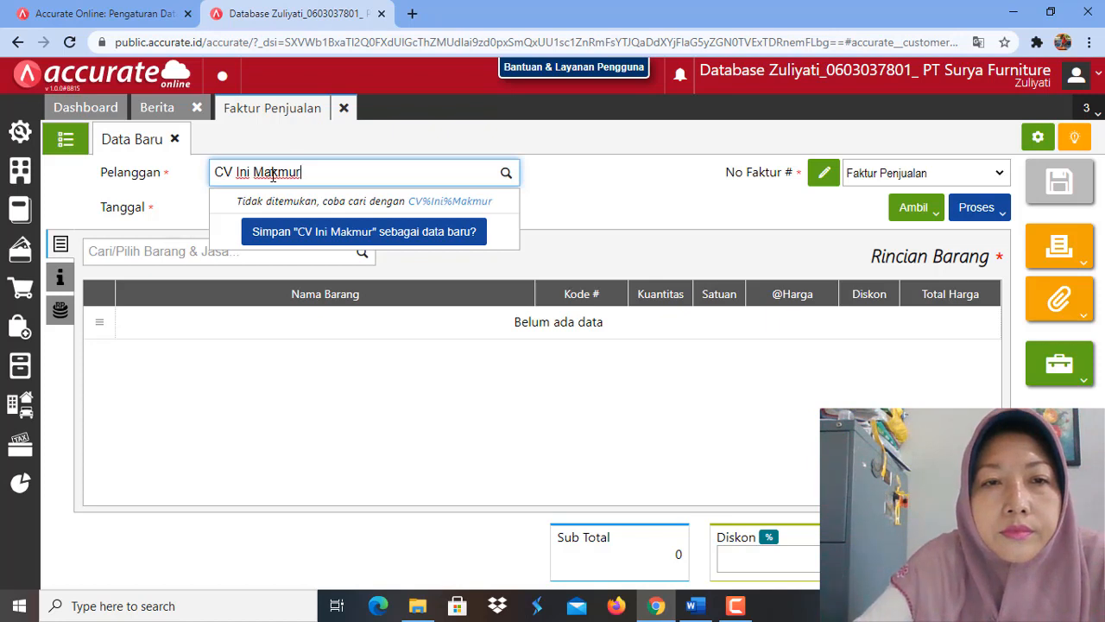
pyautogui.click(247, 172)
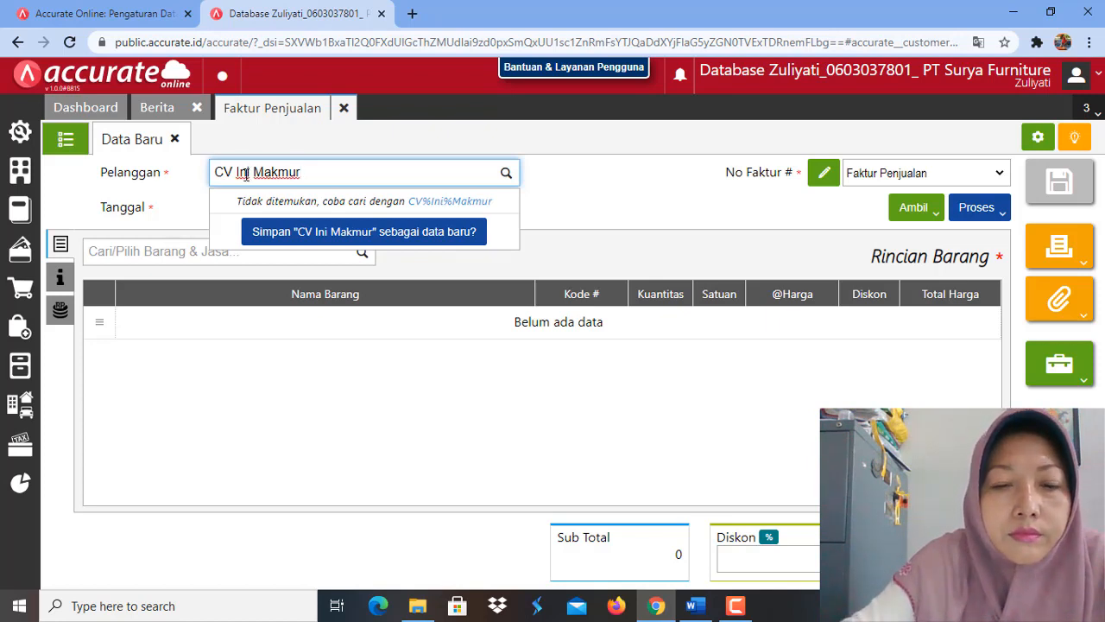
pyautogui.write('t')
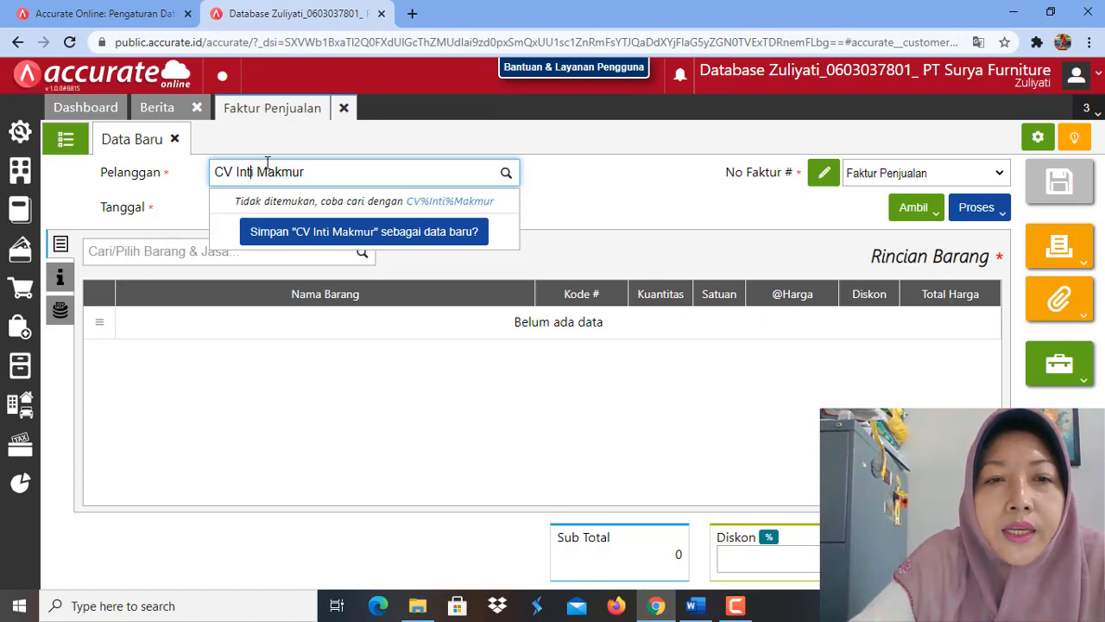
pyautogui.click(320, 231)
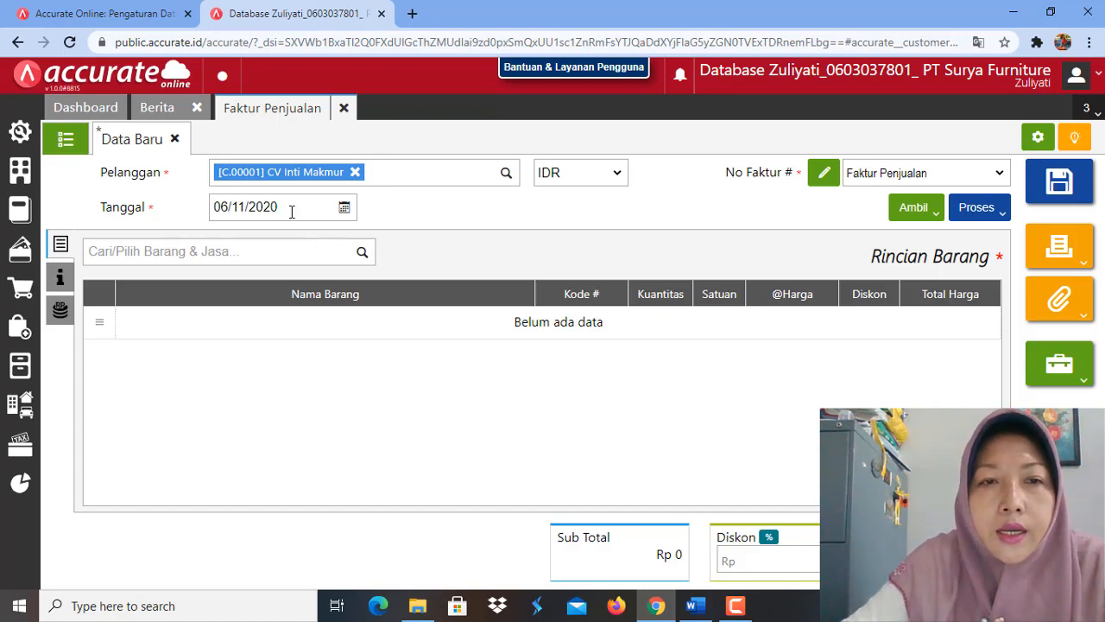
# Step: Set the sales invoice date (Tanggal) to 29/01/2019
pyautogui.click(291, 210)
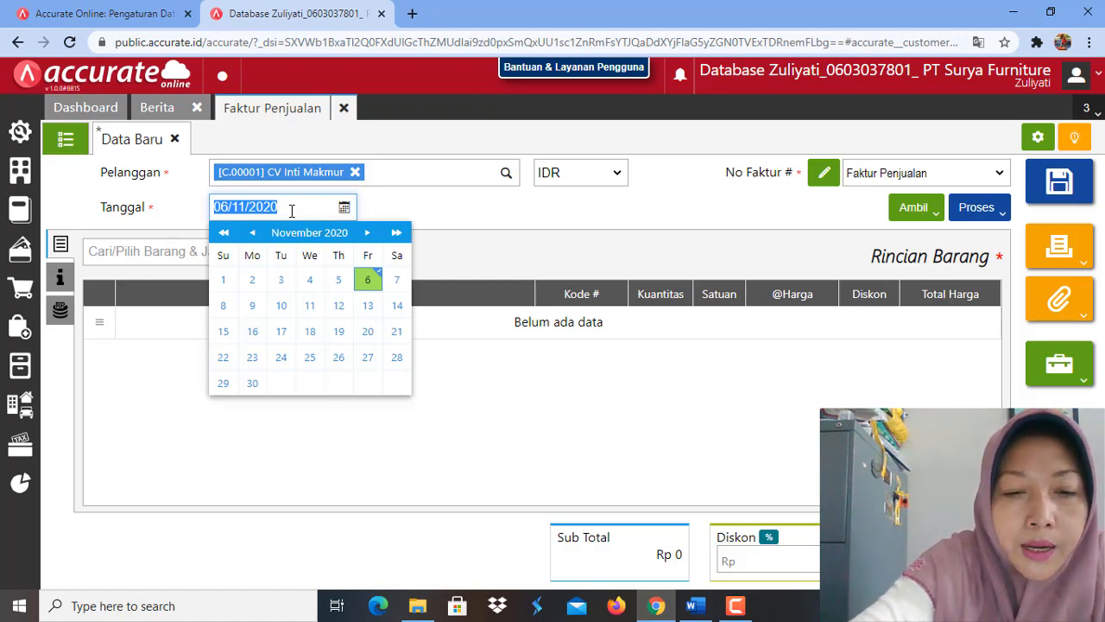
pyautogui.write('29/')
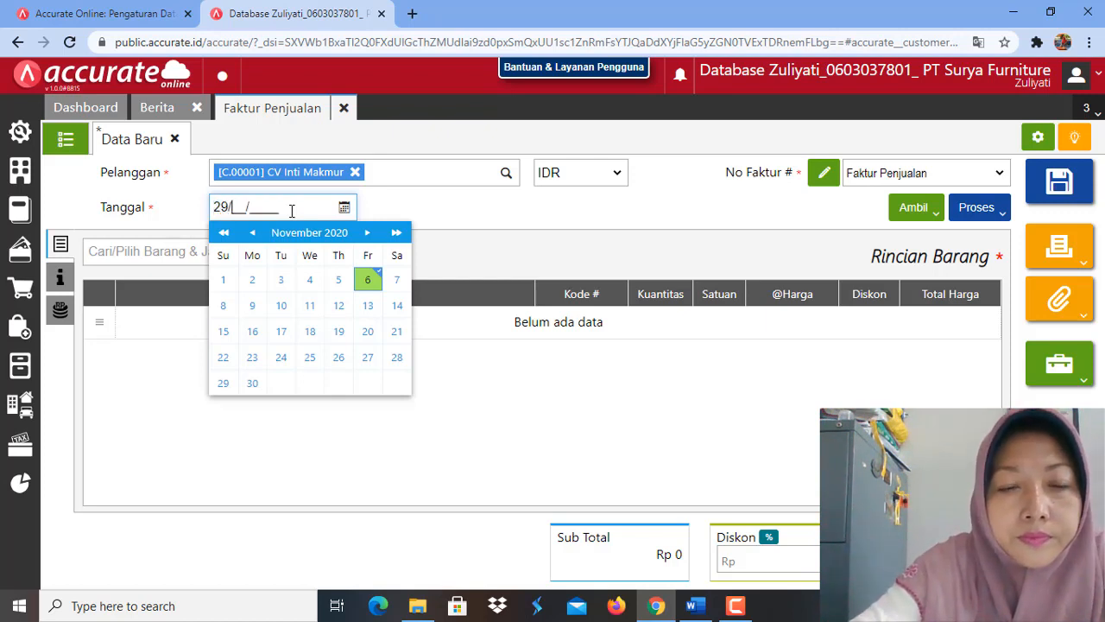
pyautogui.write('01/')
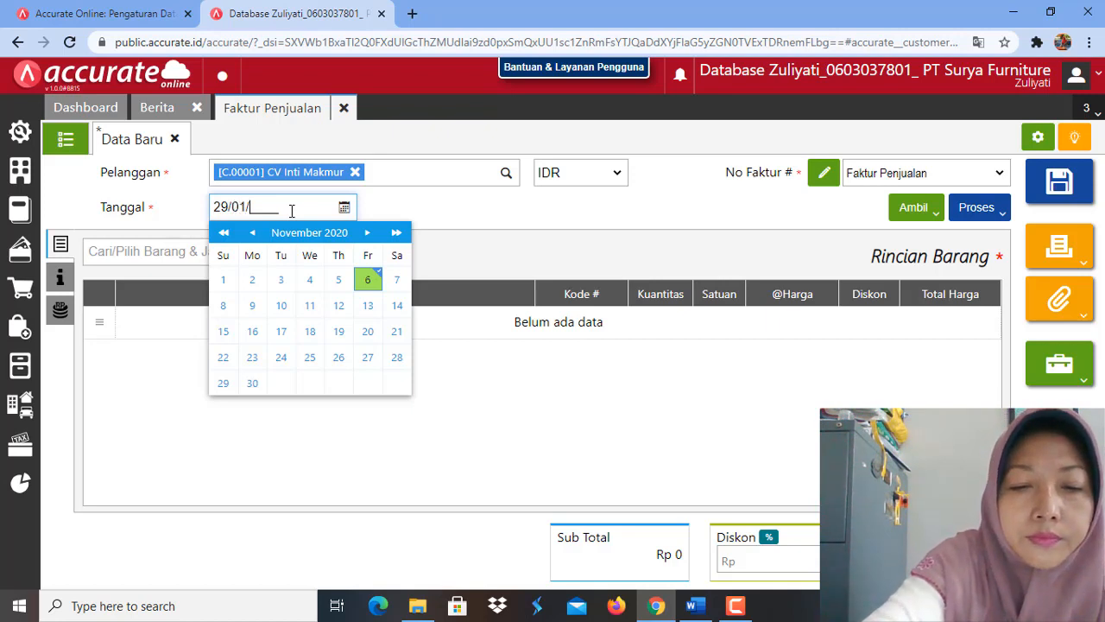
pyautogui.write('201')
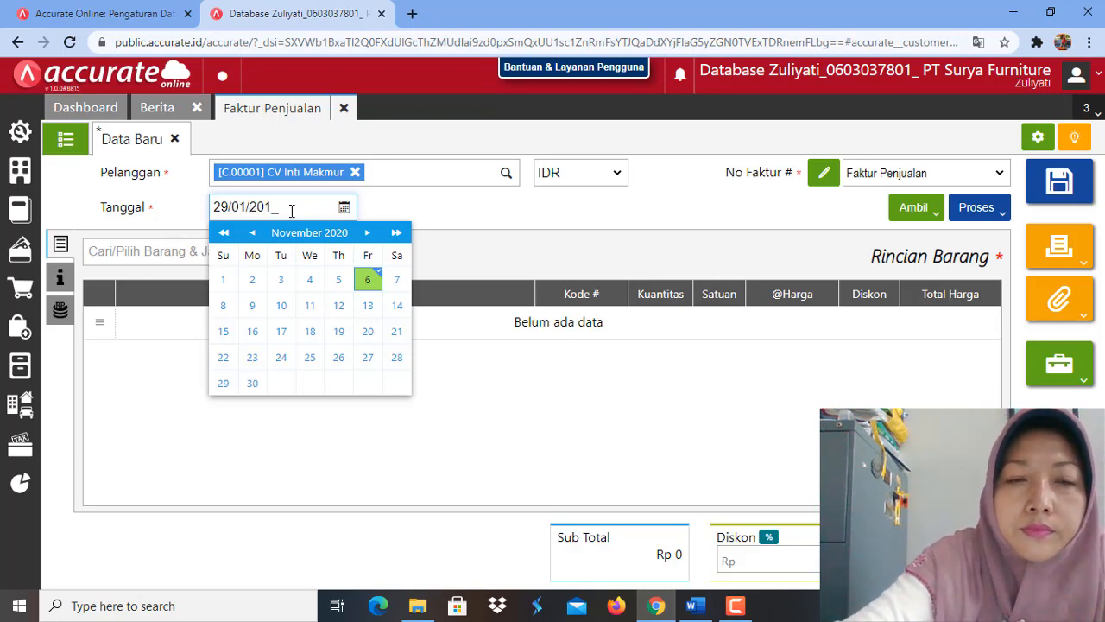
pyautogui.write('9')
pyautogui.click(416, 212)
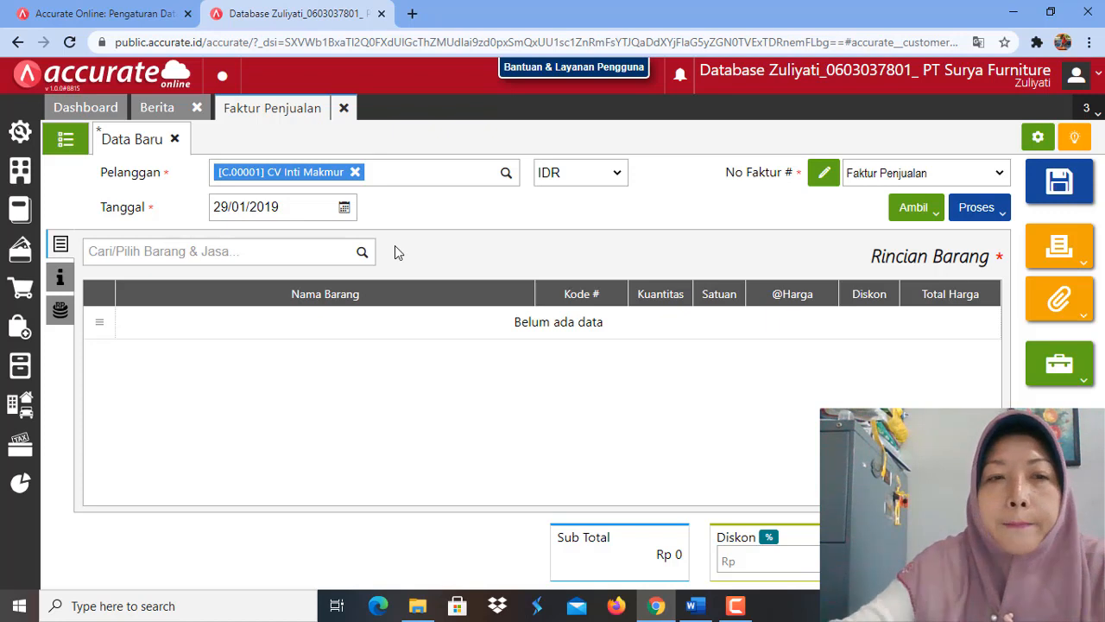
# Step: In the invoice's additional info, mark it as Faktur Dimuka (Mendahului Pengiriman) and set Tgl Pengiriman to 29/01/2019
pyautogui.click(60, 278)
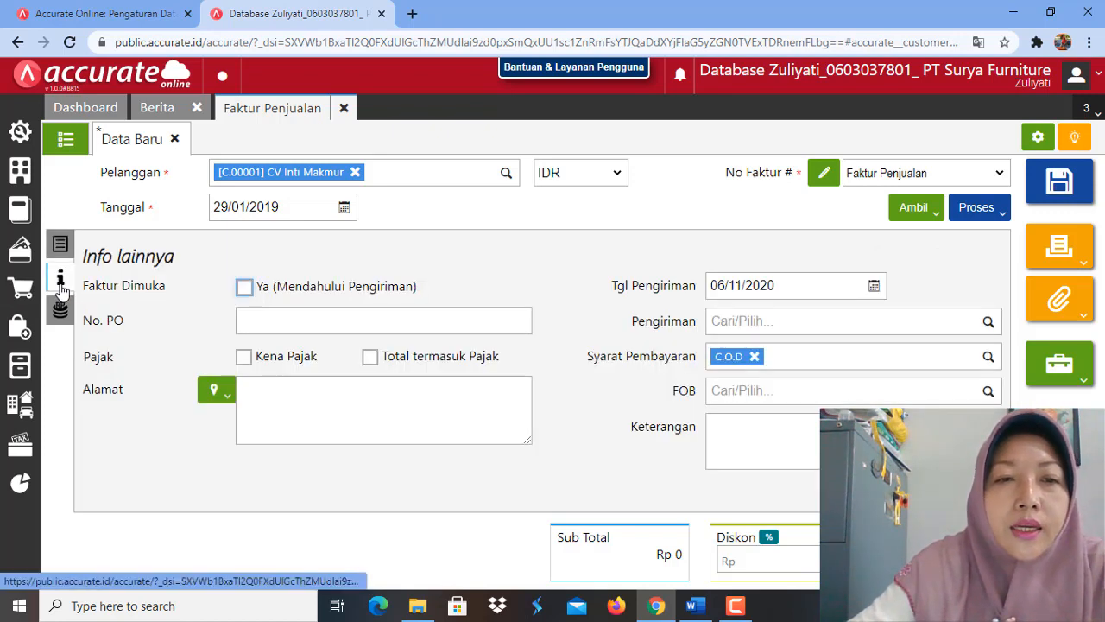
pyautogui.click(245, 288)
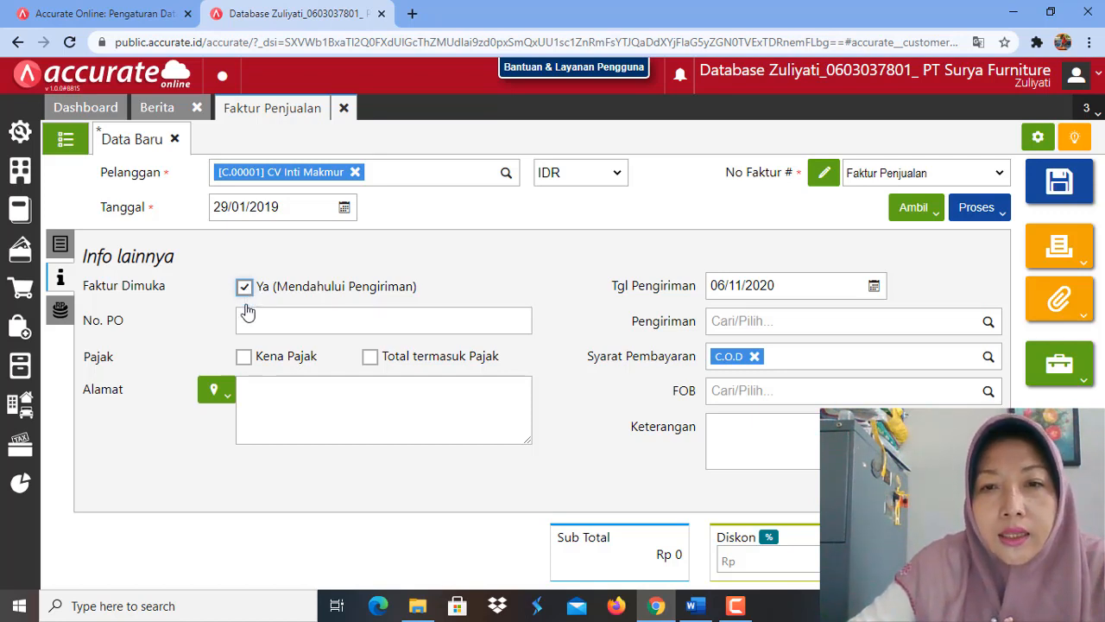
pyautogui.moveTo(710, 286); pyautogui.dragTo(793, 285)
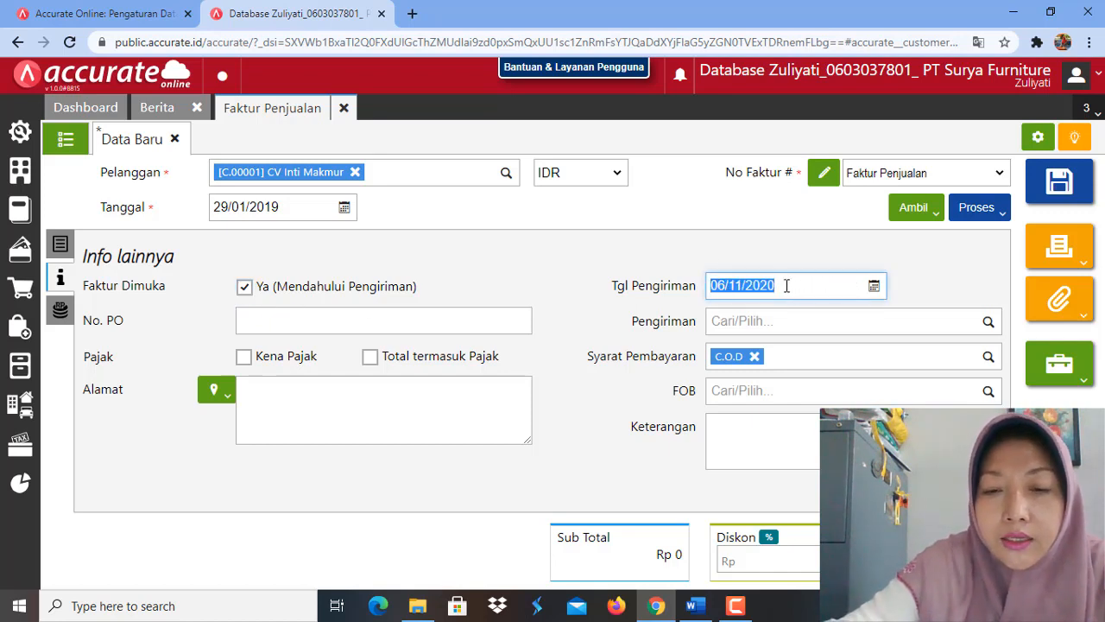
pyautogui.write('2')
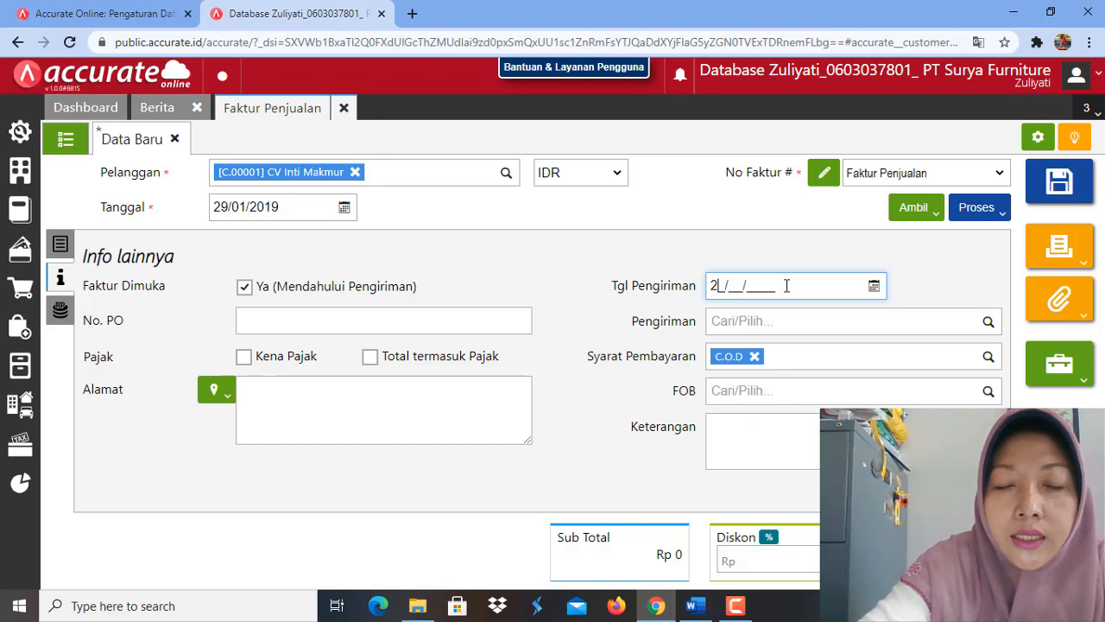
pyautogui.write('9/')
pyautogui.write('01/2')
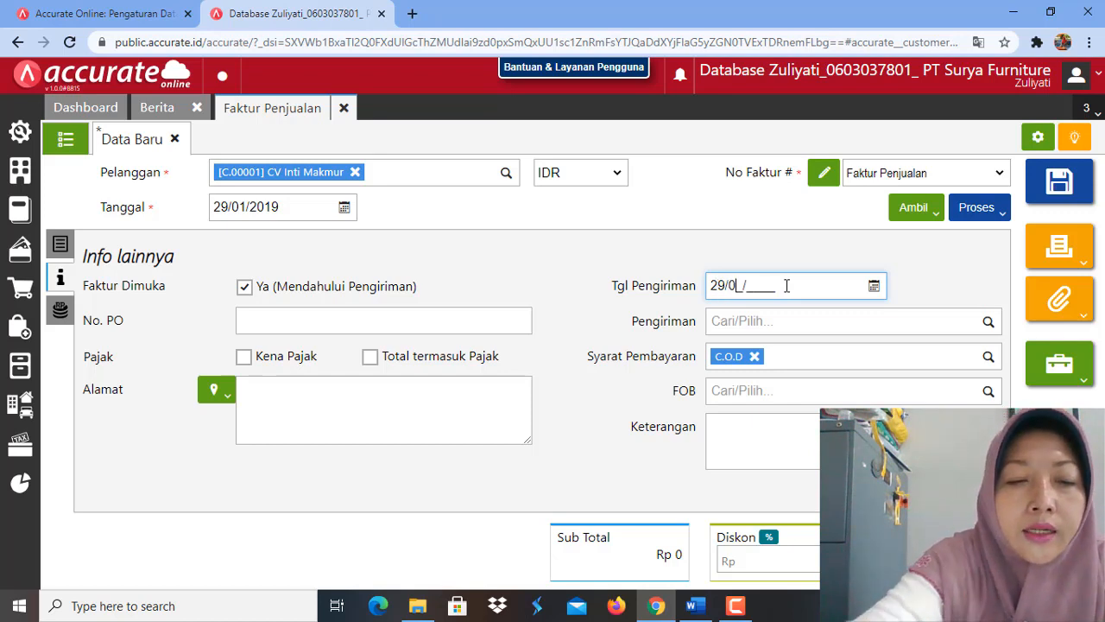
pyautogui.write('01')
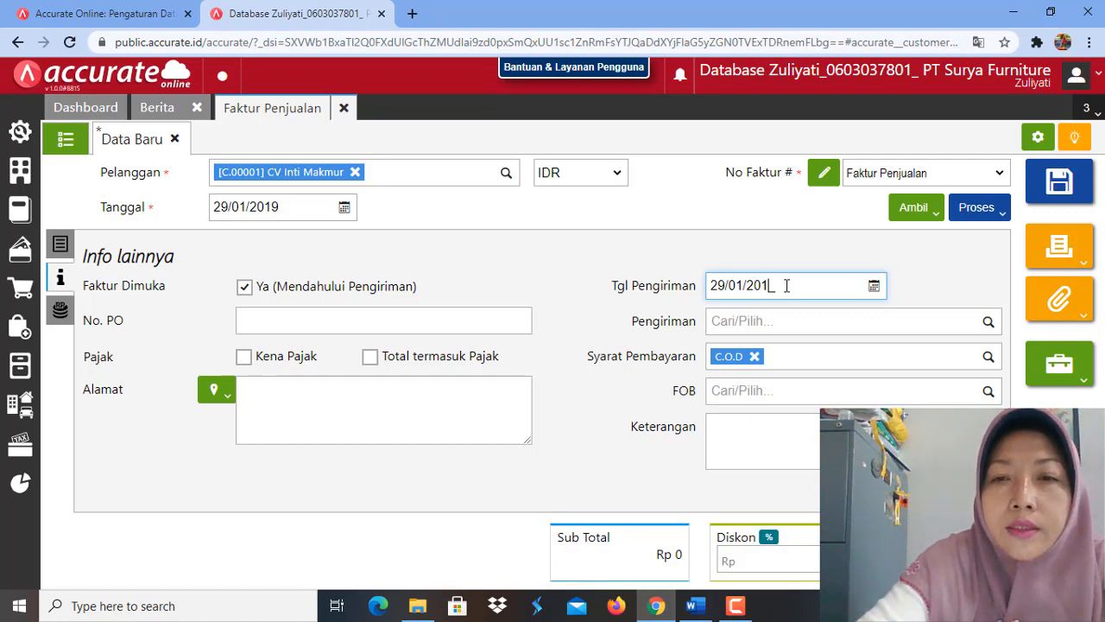
pyautogui.write('9')
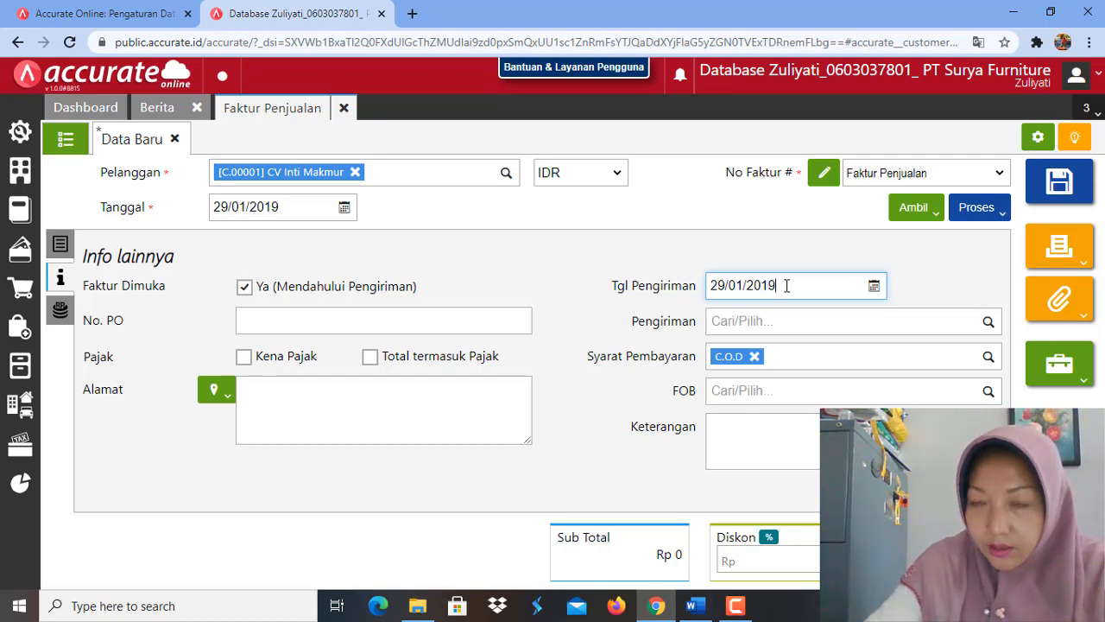
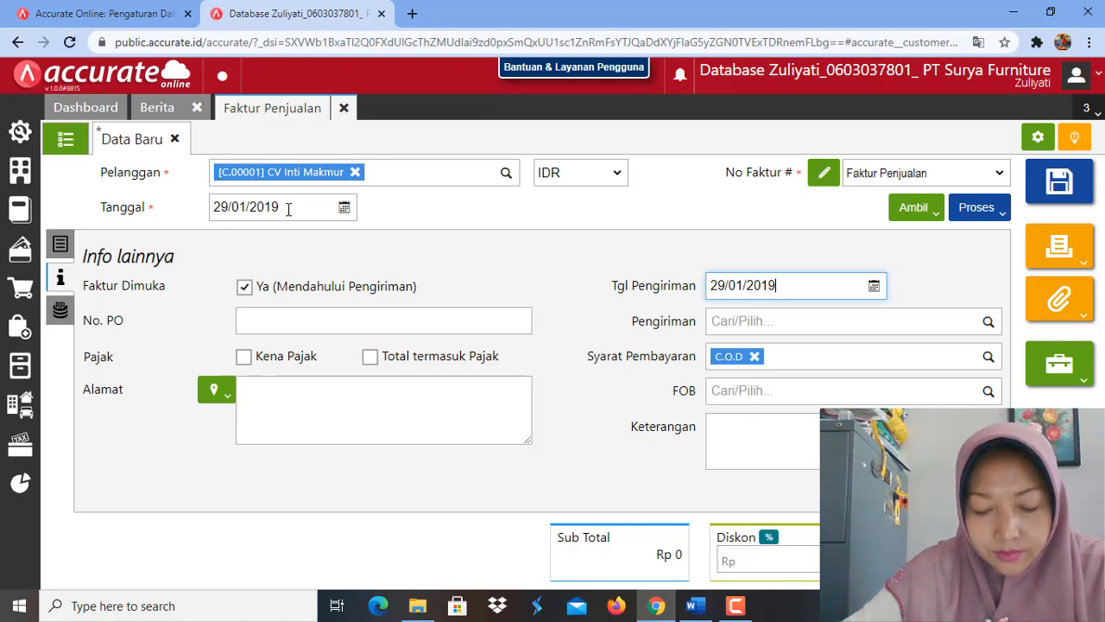
# Step: Change the sales invoice date (Tanggal) to 28/01/2019, keeping the delivery date as it is
pyautogui.click(228, 200)
pyautogui.click(227, 207)
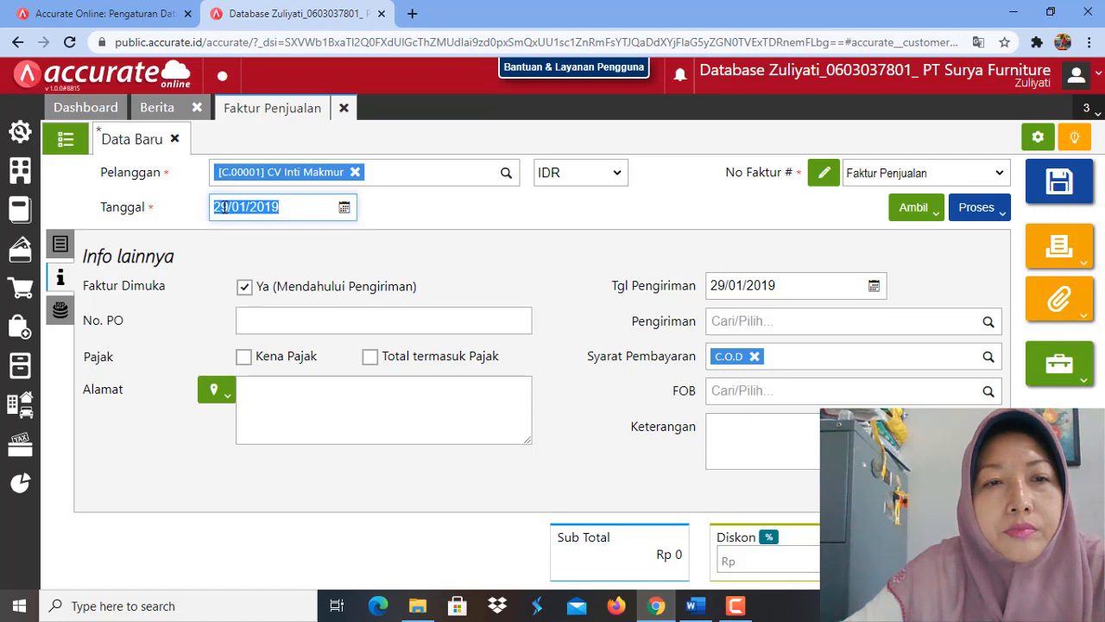
pyautogui.click(228, 206)
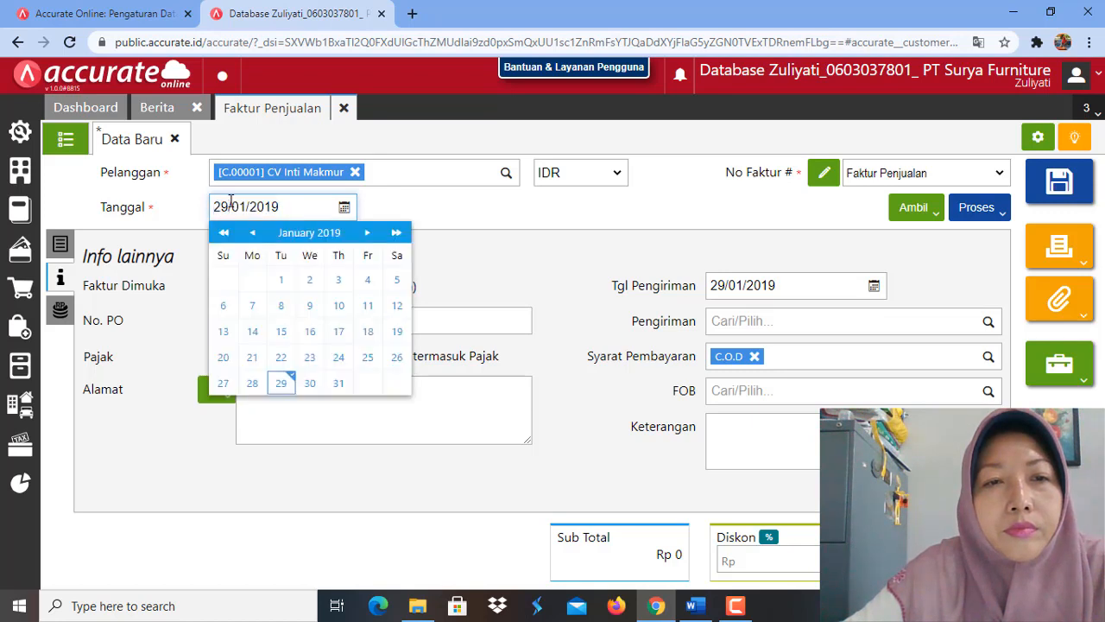
pyautogui.press('BackSpace')
pyautogui.write('8')
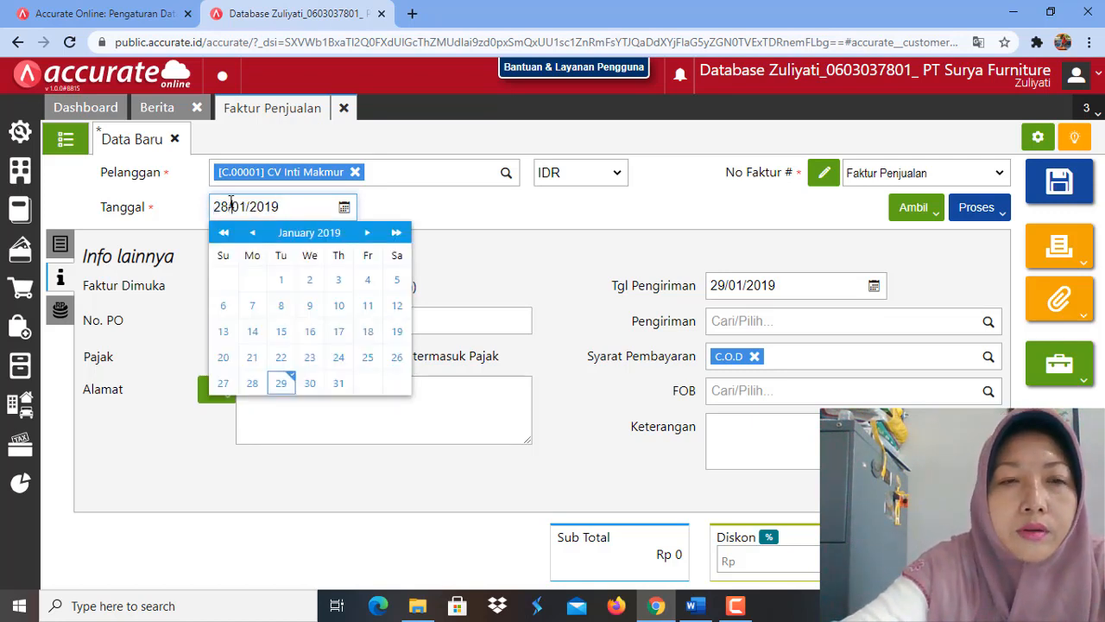
pyautogui.click(495, 285)
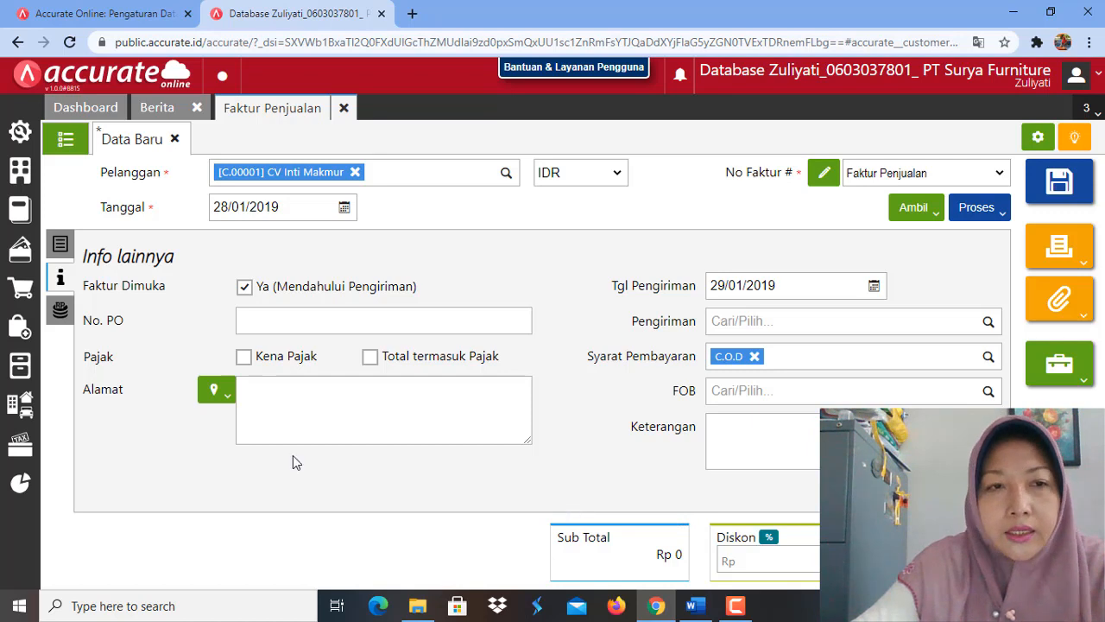
# Step: Add the item Kursi Kaca to the invoice's item details with a quantity of 25 PCS
pyautogui.click(61, 245)
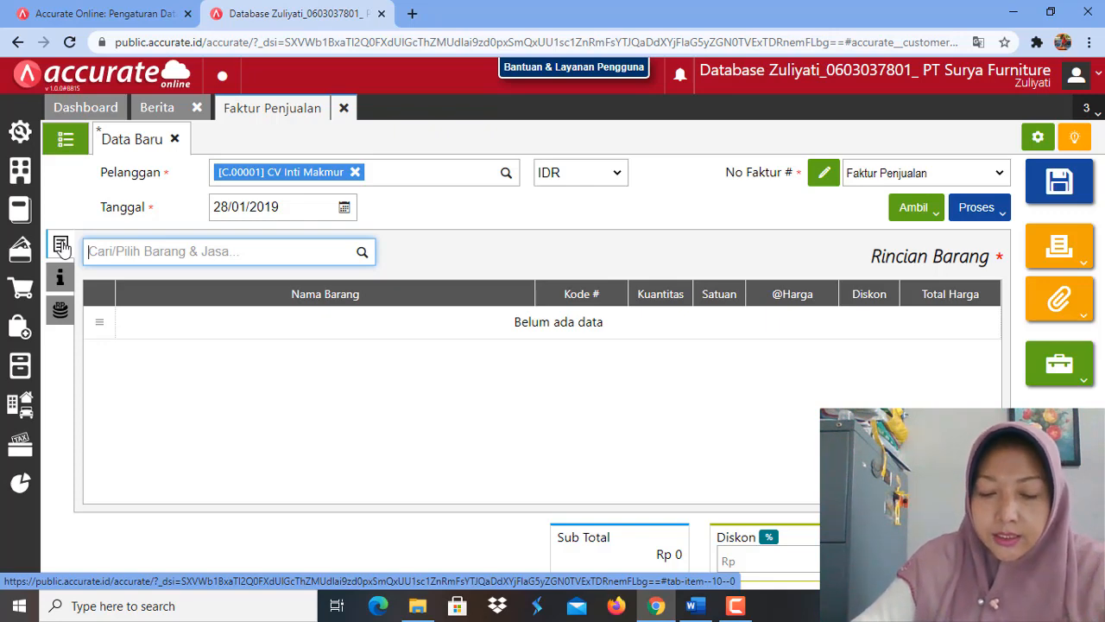
pyautogui.click(361, 253)
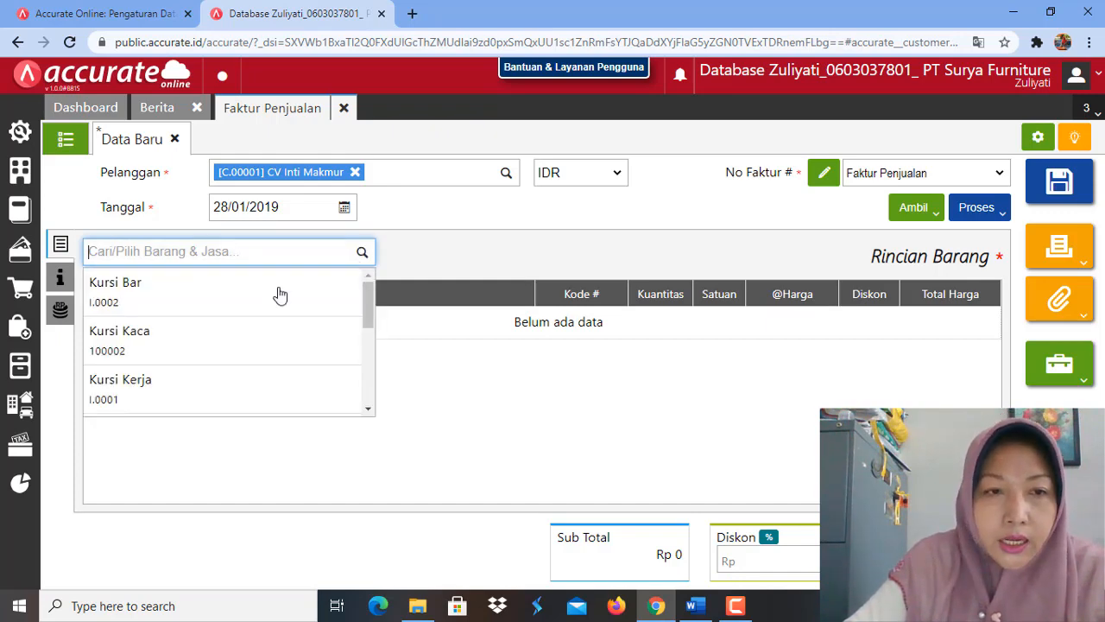
pyautogui.click(195, 350)
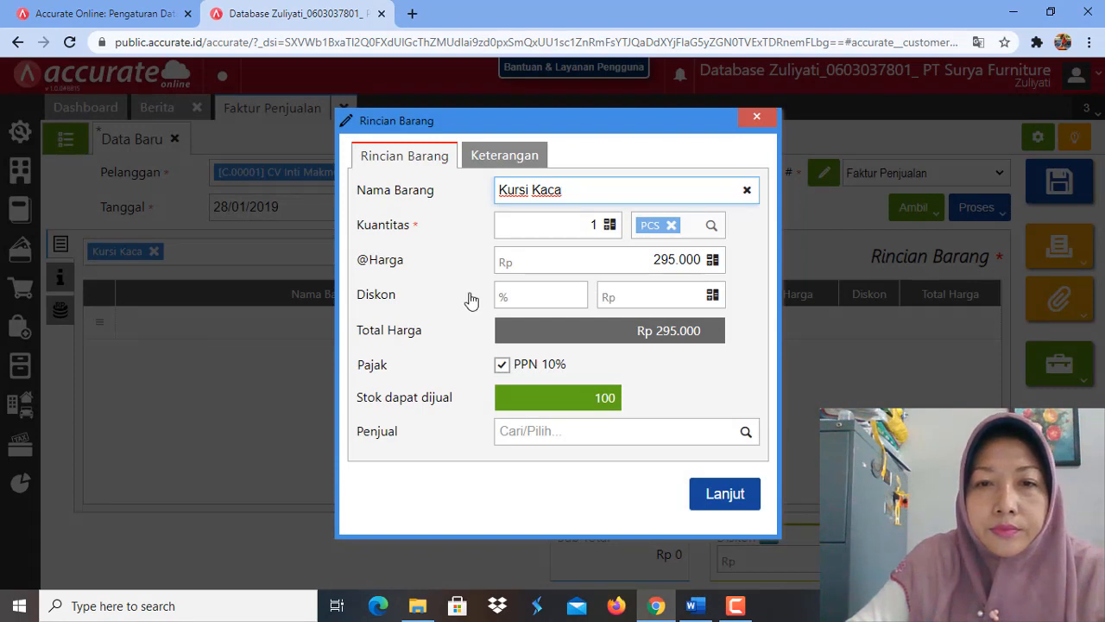
pyautogui.click(592, 224)
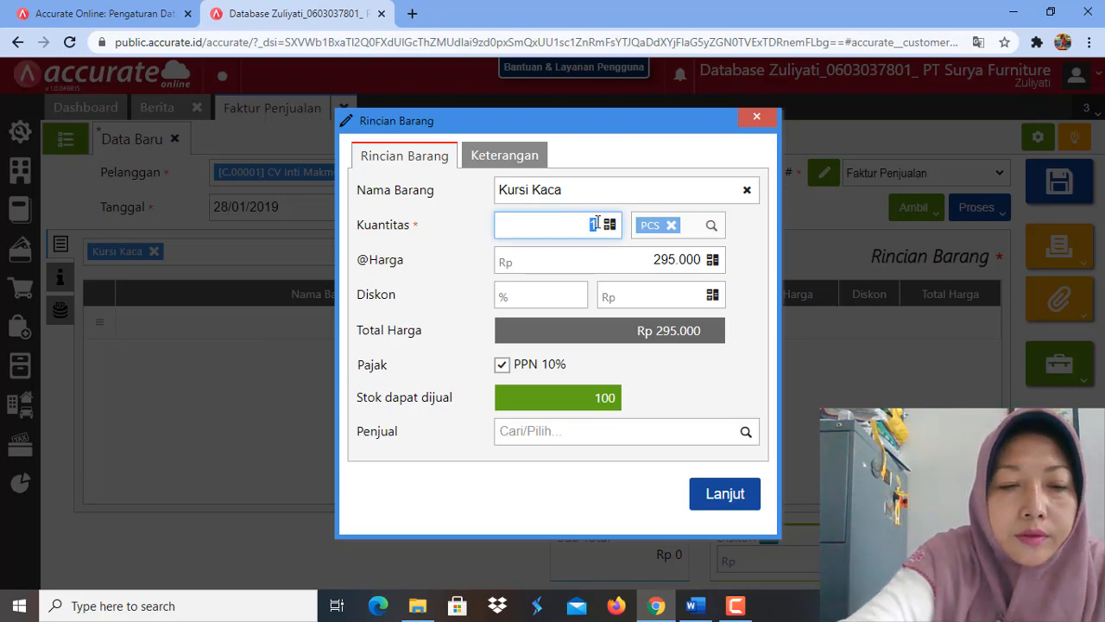
pyautogui.write('25')
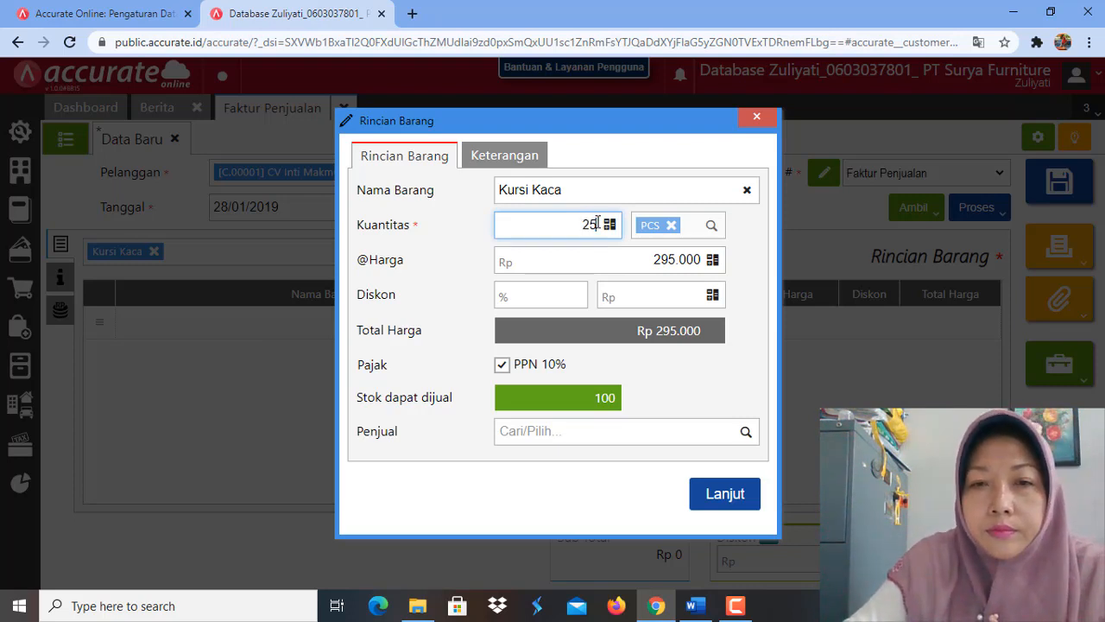
pyautogui.click(723, 380)
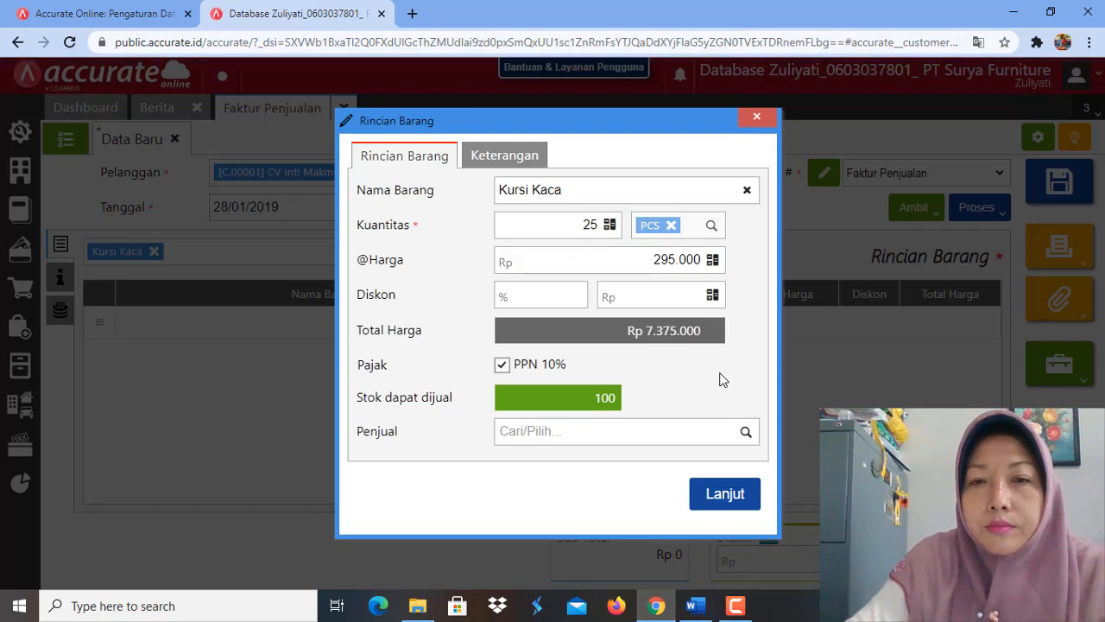
pyautogui.click(725, 496)
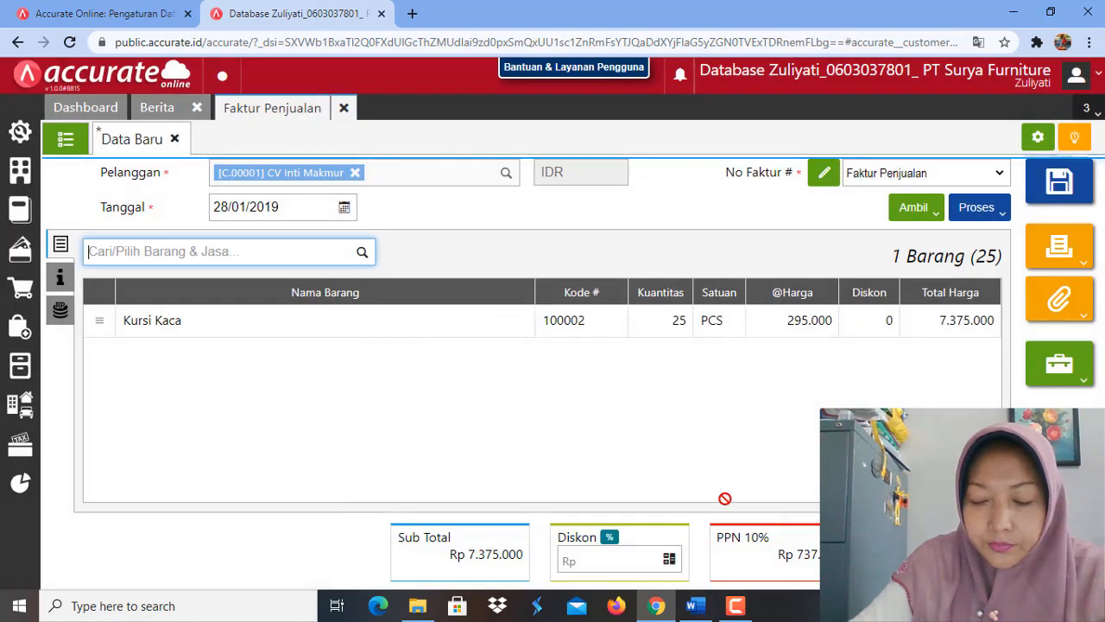
# Step: Add the item Kursi Bar to the invoice's item details with a quantity of 70 PCS
pyautogui.click(363, 252)
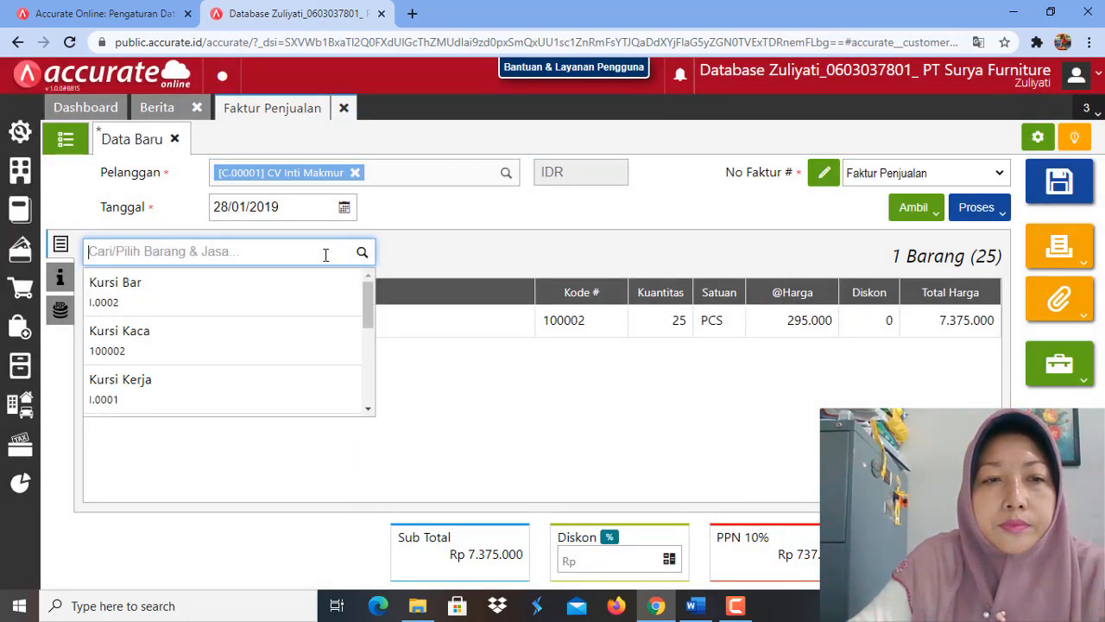
pyautogui.click(255, 300)
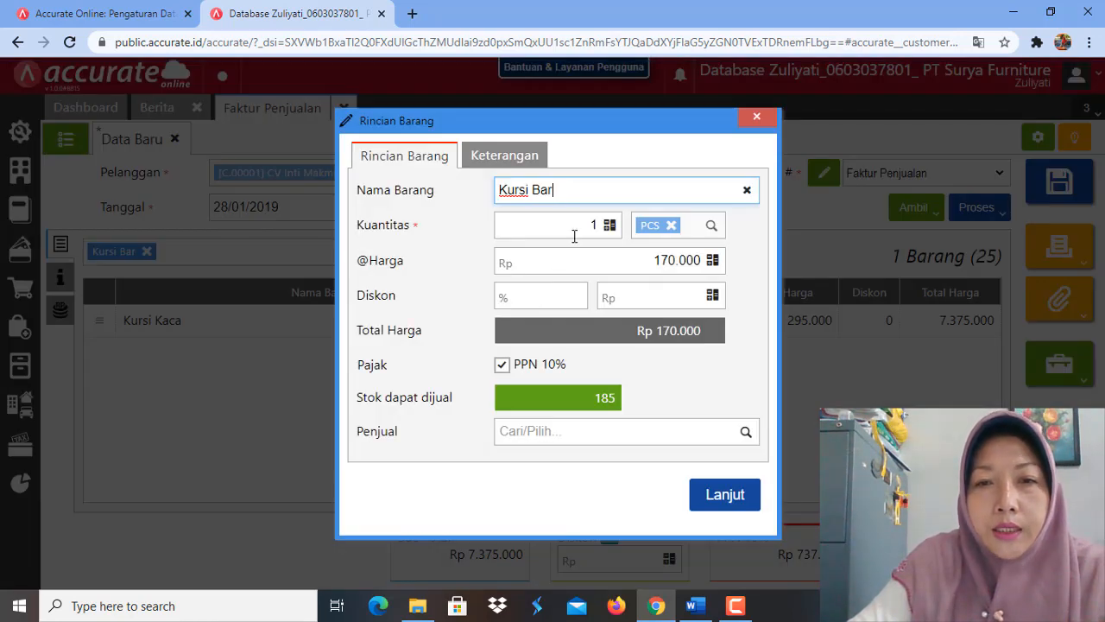
pyautogui.click(600, 224)
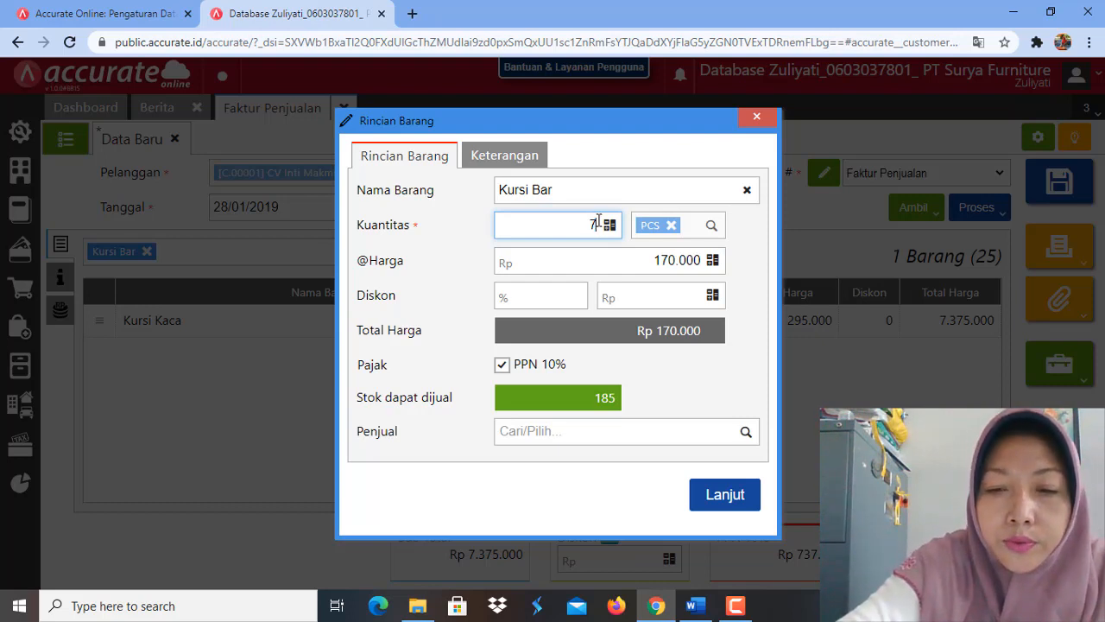
pyautogui.write('70')
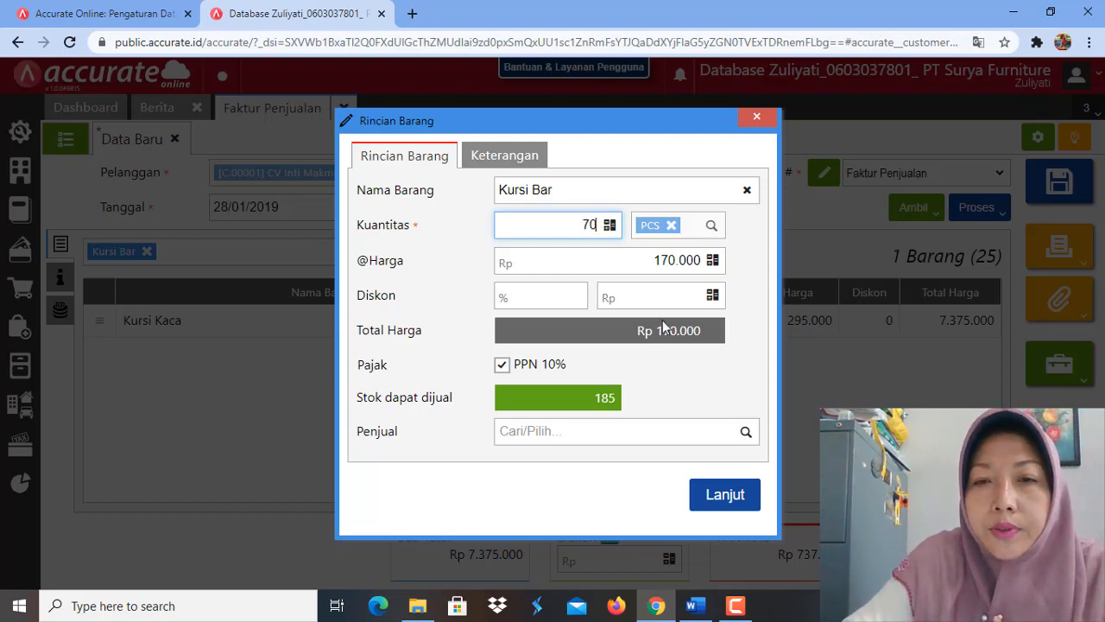
pyautogui.click(680, 373)
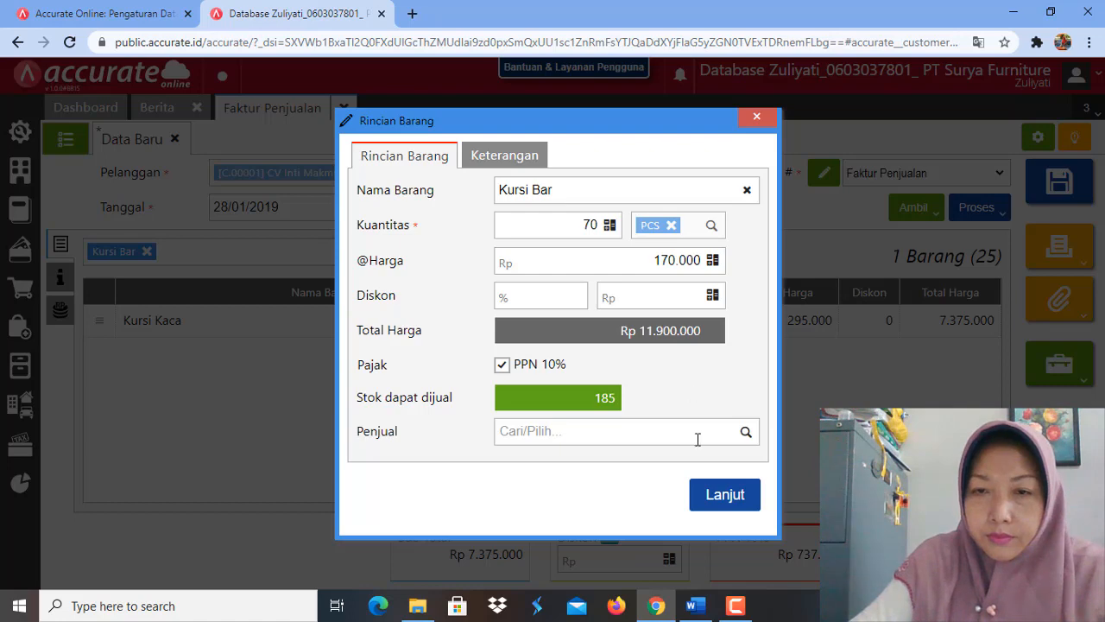
pyautogui.click(712, 501)
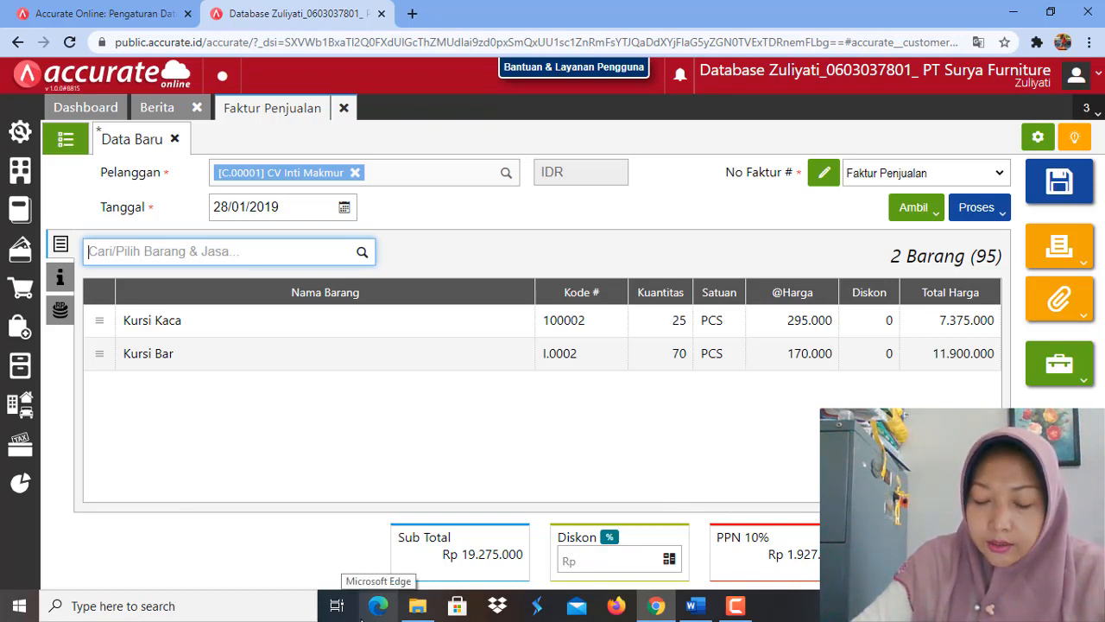
# Step: Apply a 2% discount to the whole sales invoice
pyautogui.moveTo(656, 604)
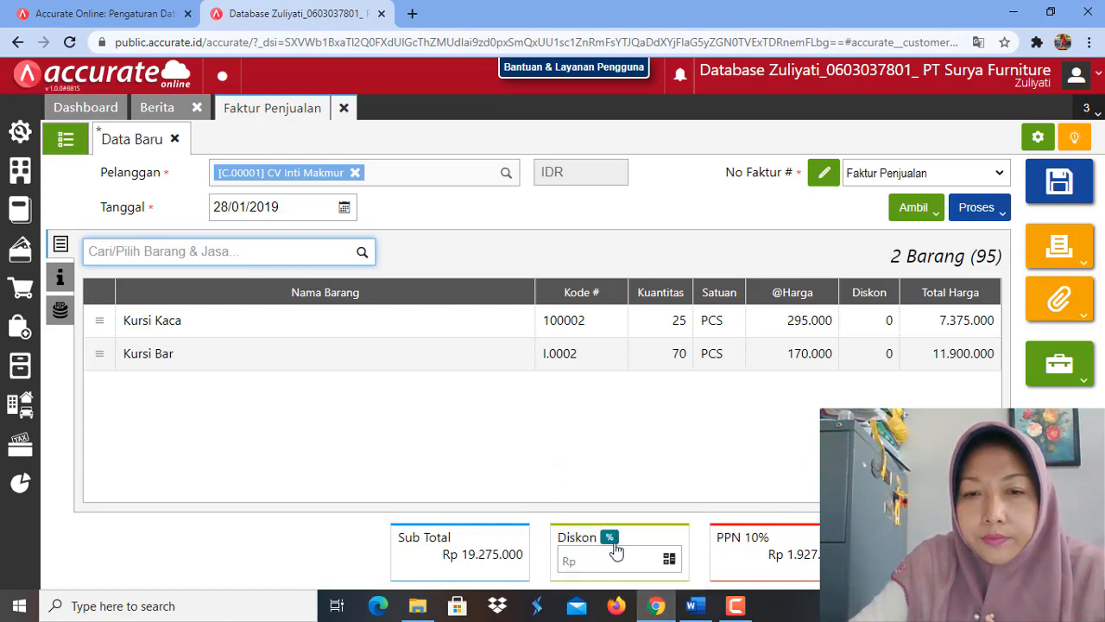
pyautogui.click(610, 538)
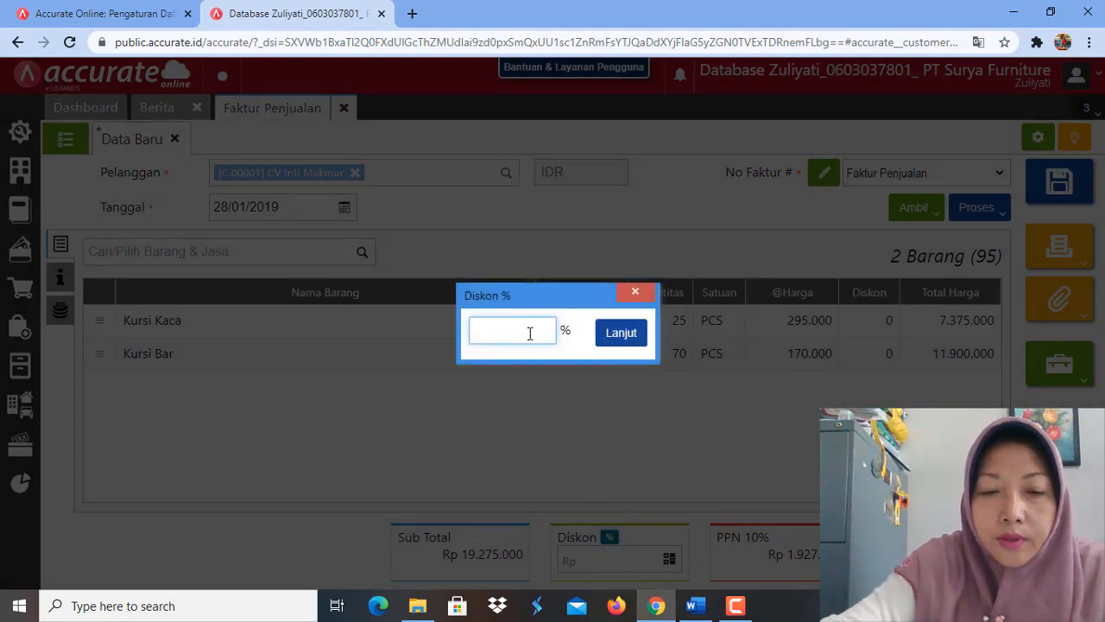
pyautogui.write('2')
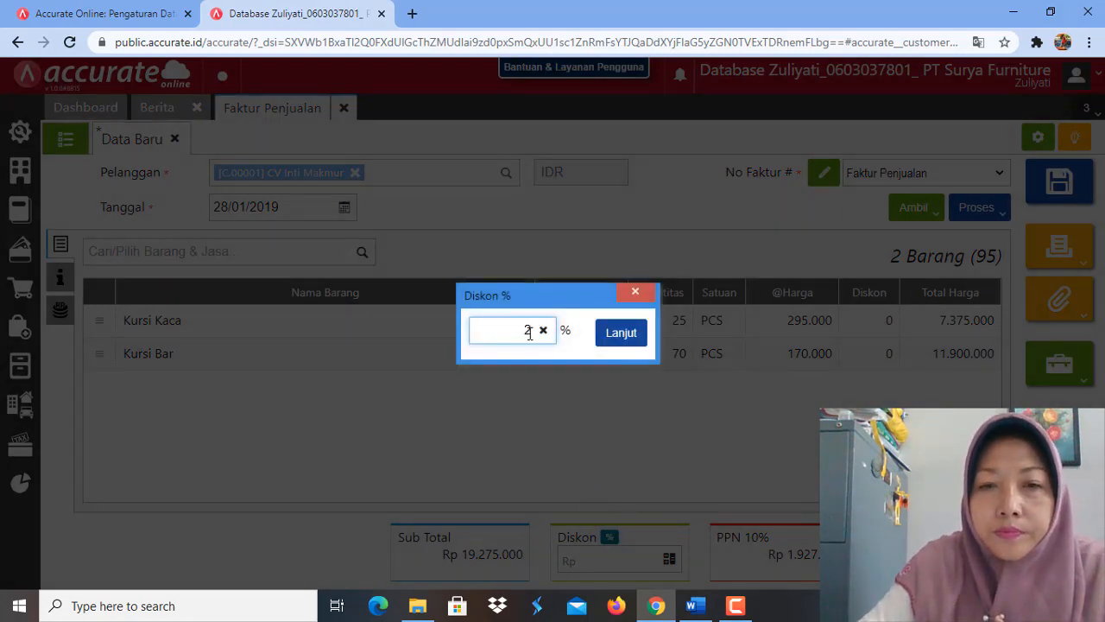
pyautogui.click(618, 335)
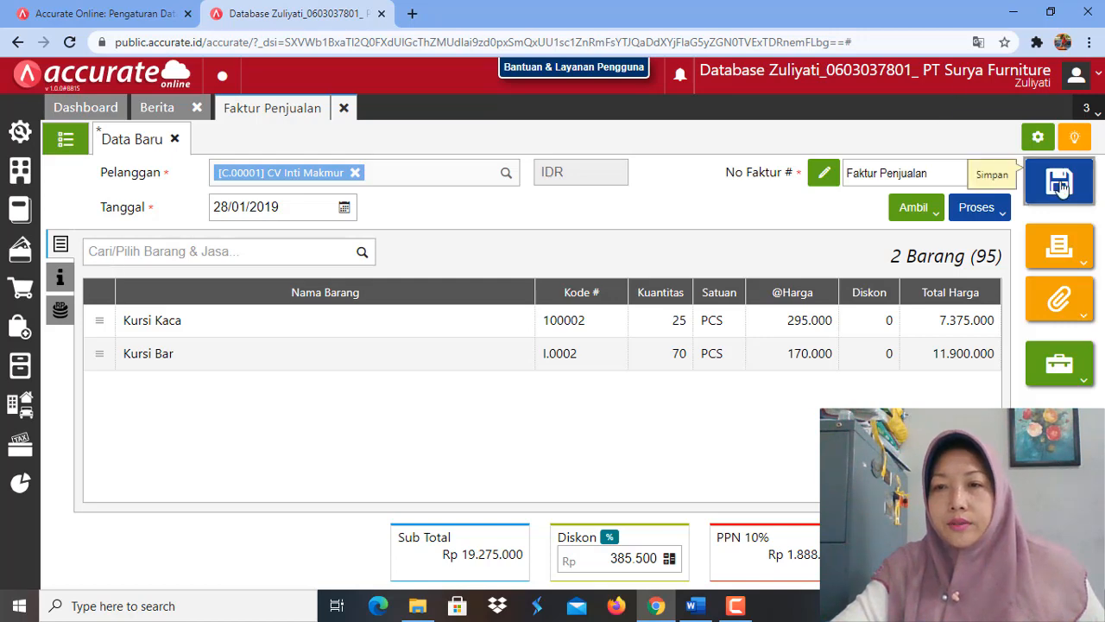
# Step: Check the invoice's additional info and save CV Inti Makmur's advance sales invoice
pyautogui.click(60, 280)
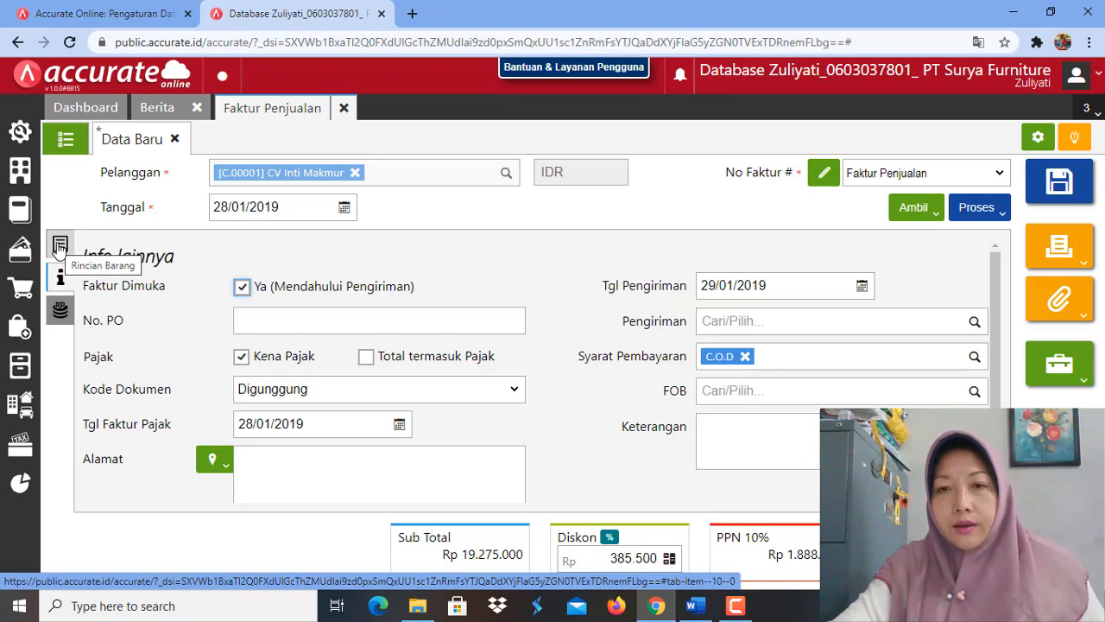
pyautogui.click(60, 247)
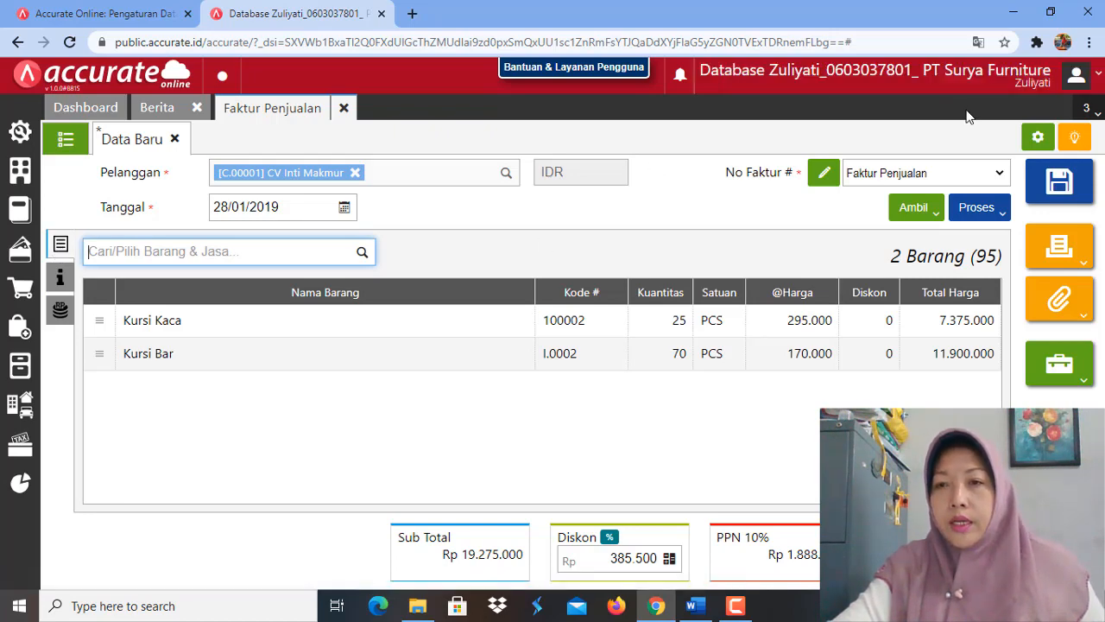
pyautogui.click(1061, 184)
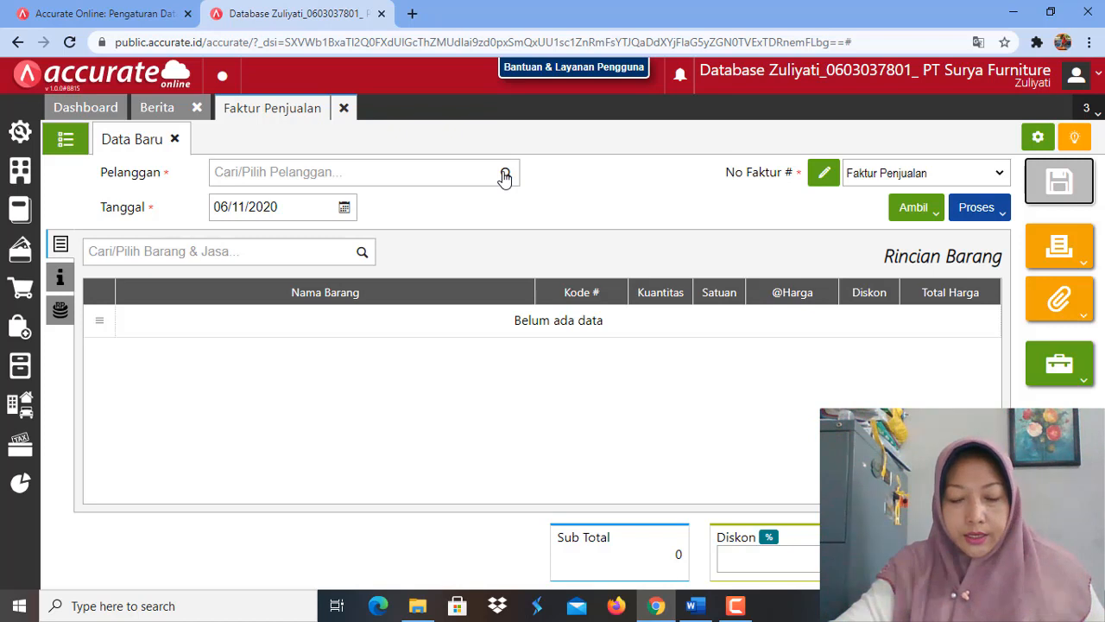
# Step: On the new sales invoice, choose CV Inti Makmur as the customer and set the date (Tanggal) to 29/01/2019
pyautogui.click(505, 176)
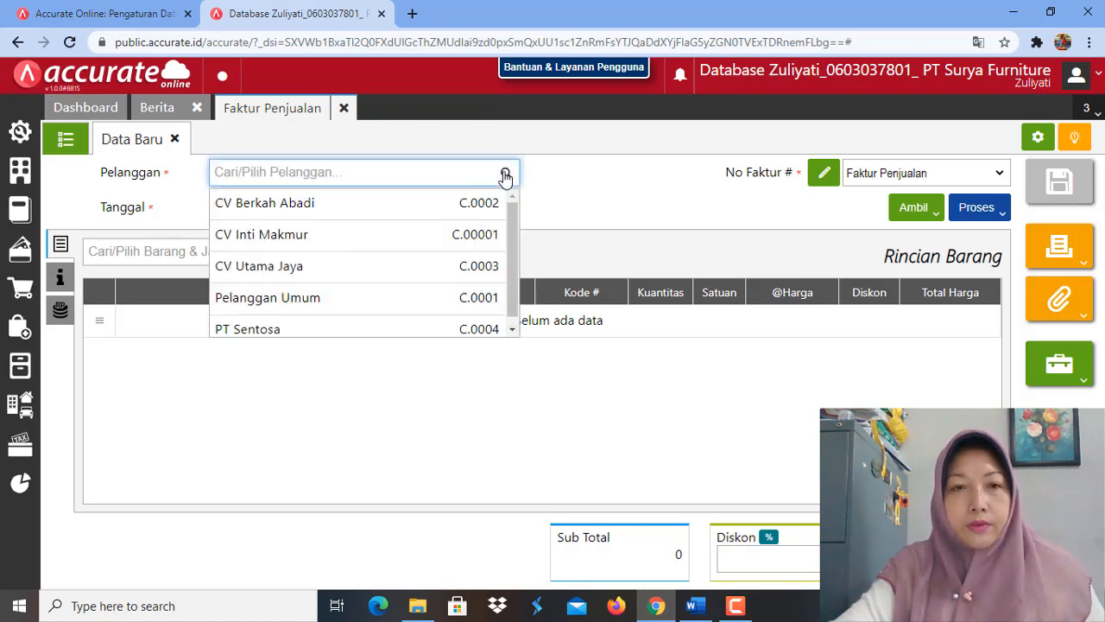
pyautogui.click(307, 237)
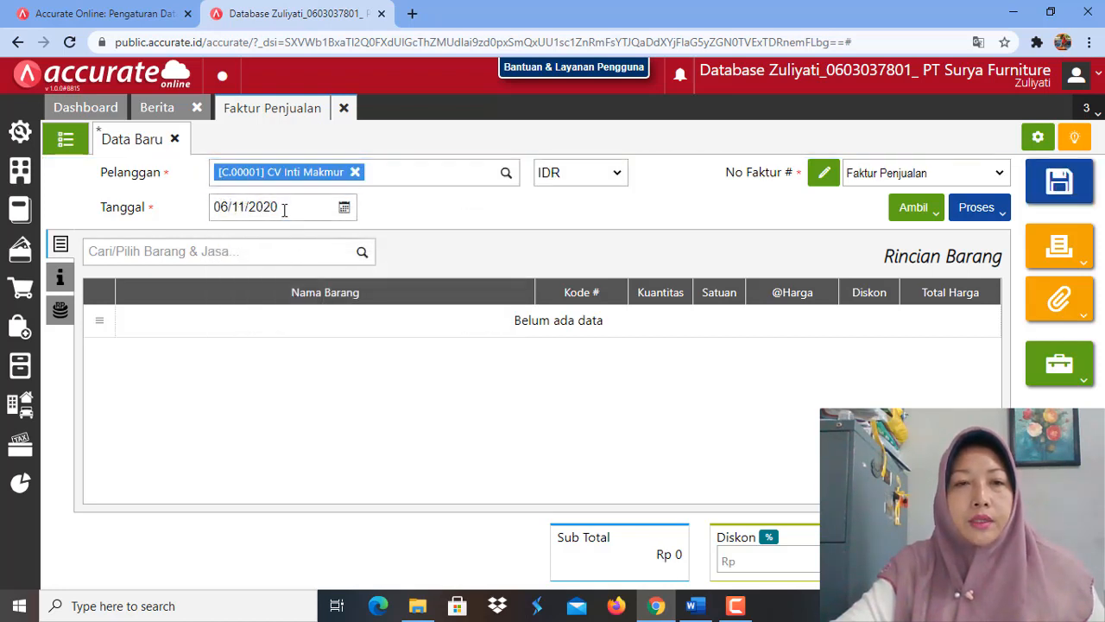
pyautogui.click(284, 210)
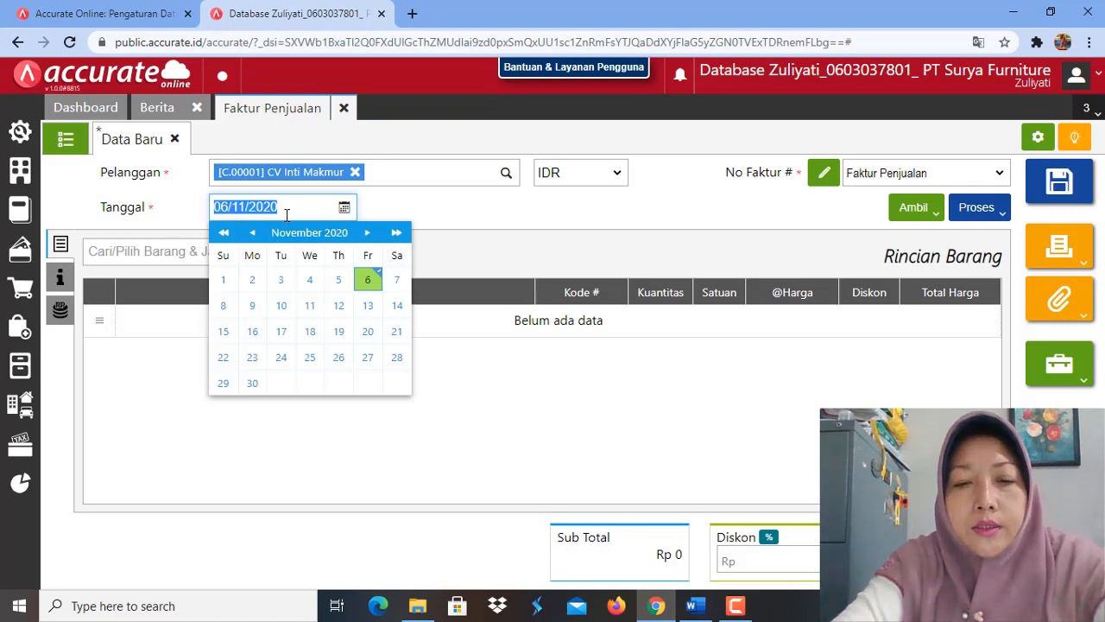
pyautogui.write('29/')
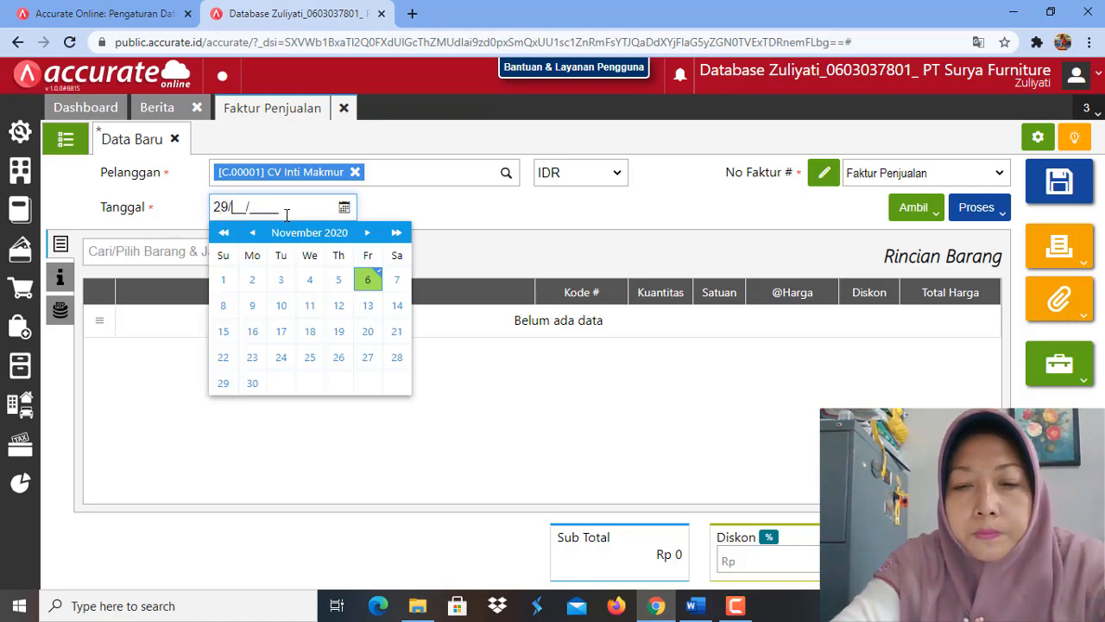
pyautogui.write('01/2019')
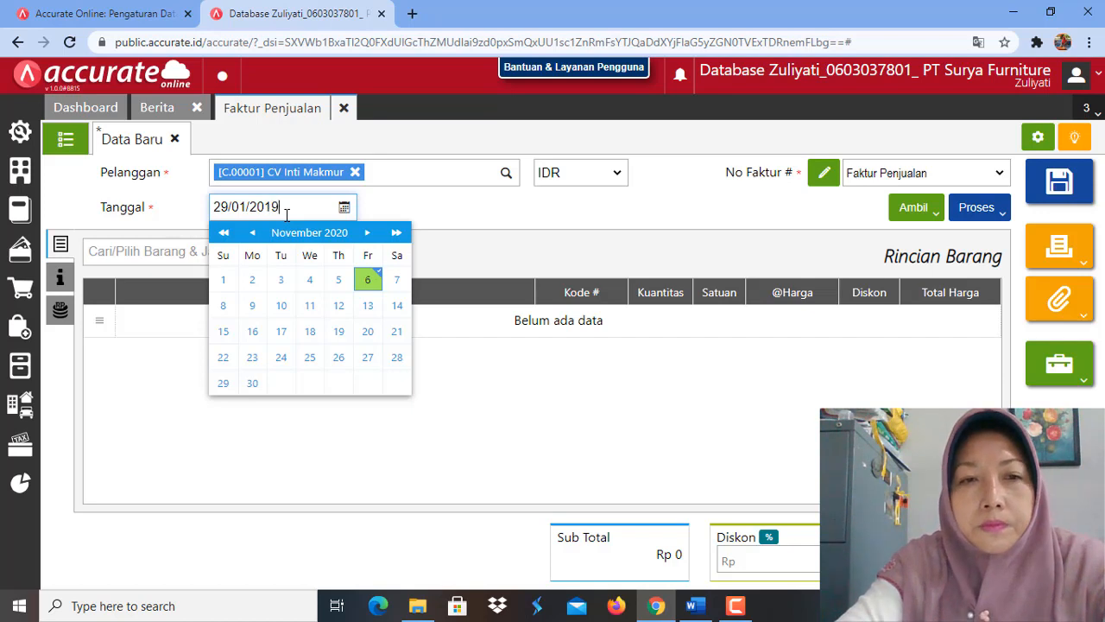
pyautogui.click(483, 242)
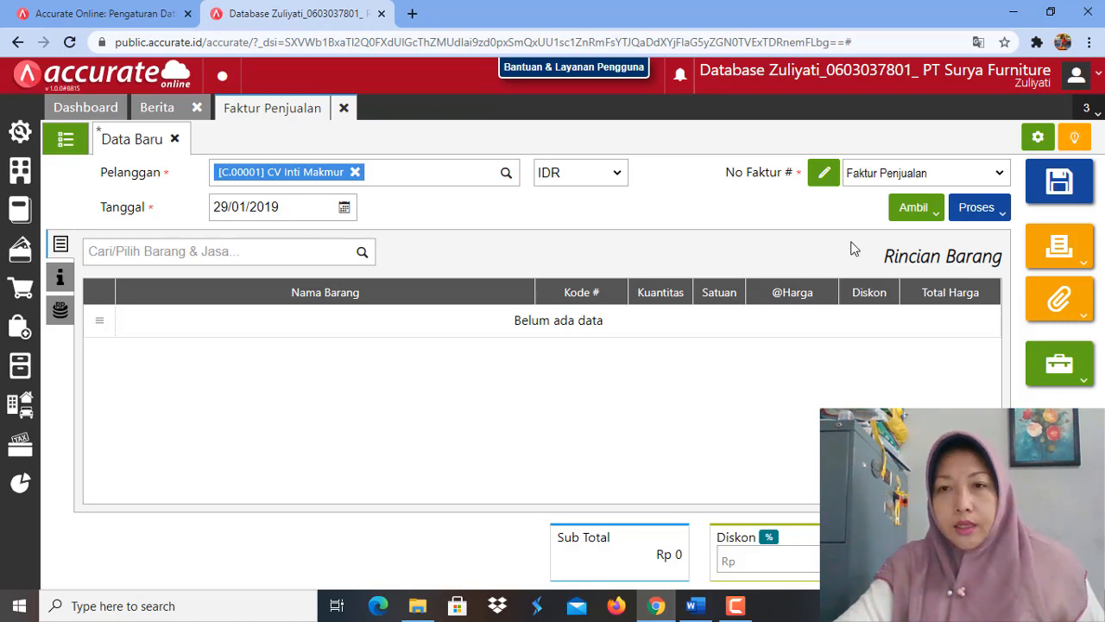
pyautogui.click(933, 213)
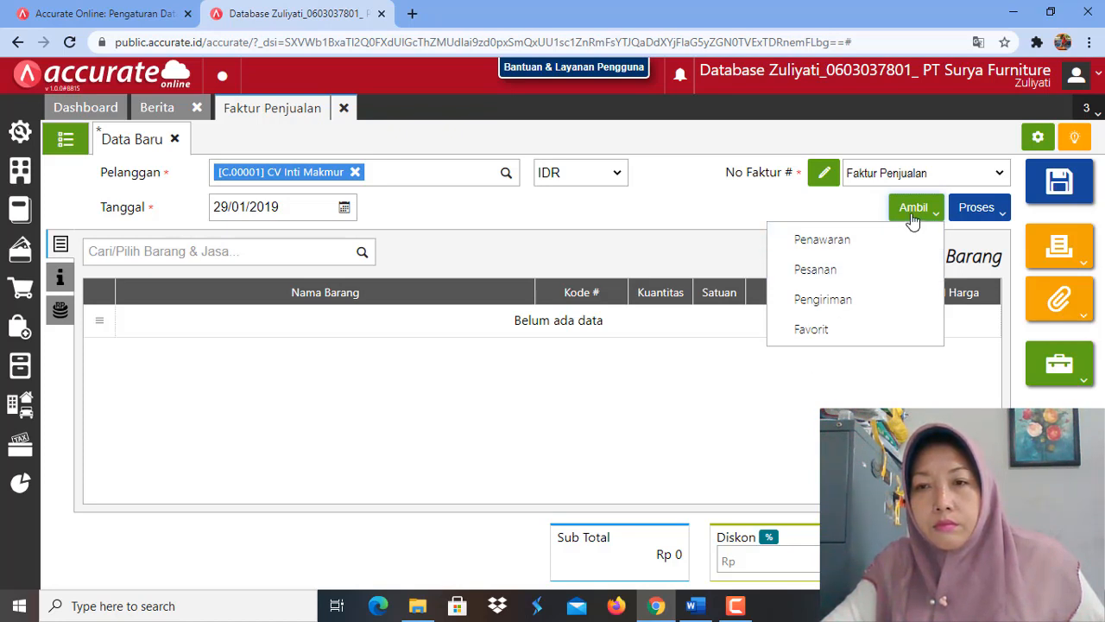
pyautogui.click(656, 232)
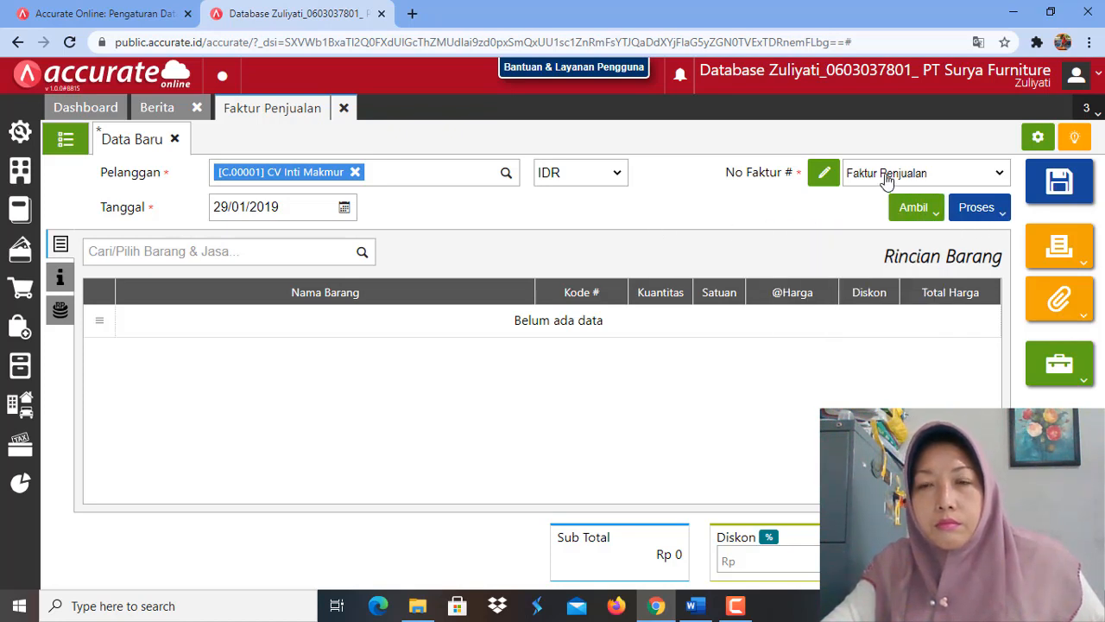
pyautogui.click(279, 208)
pyautogui.click(454, 224)
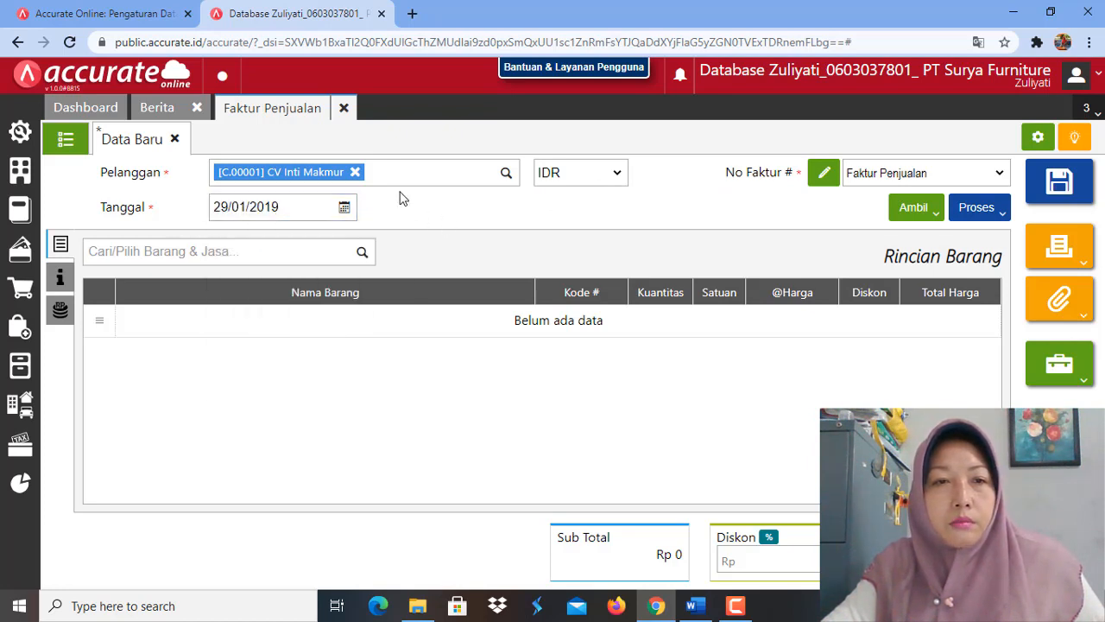
pyautogui.click(1004, 219)
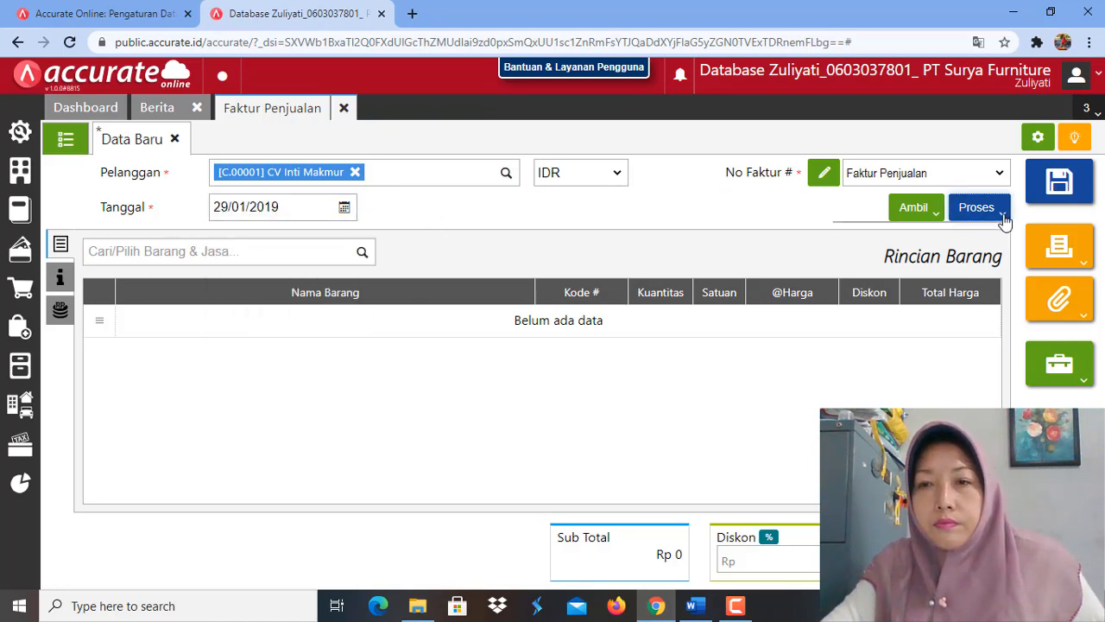
pyautogui.click(932, 218)
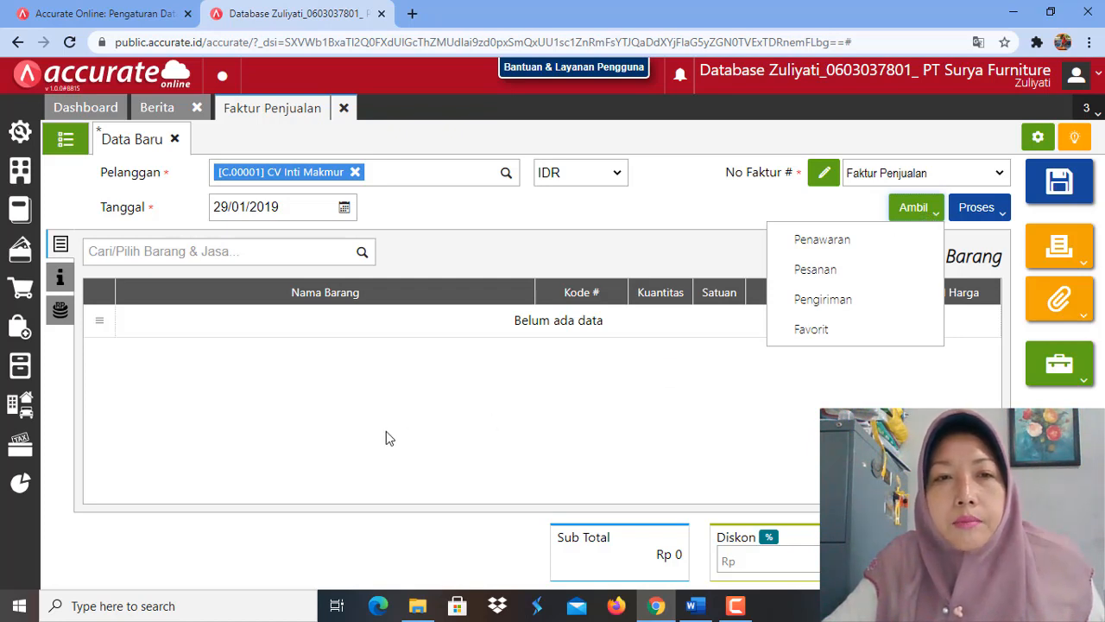
# Step: Open CV Inti Makmur's 28/01/2019 invoice from the sales invoice list and process it into a payment (Pembayaran)
pyautogui.click(341, 402)
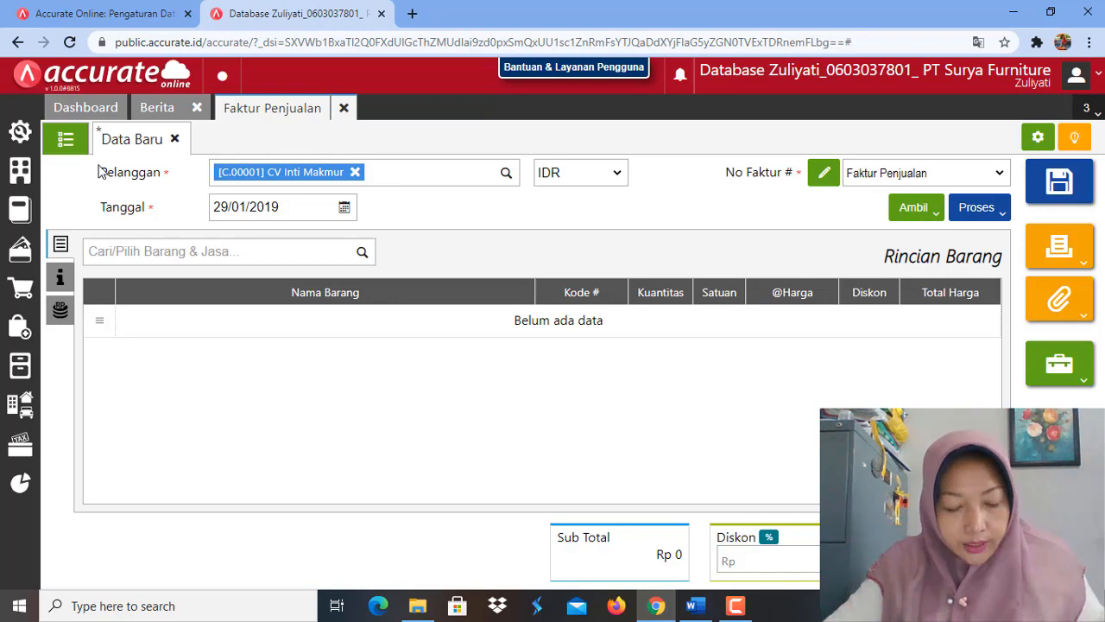
pyautogui.click(65, 139)
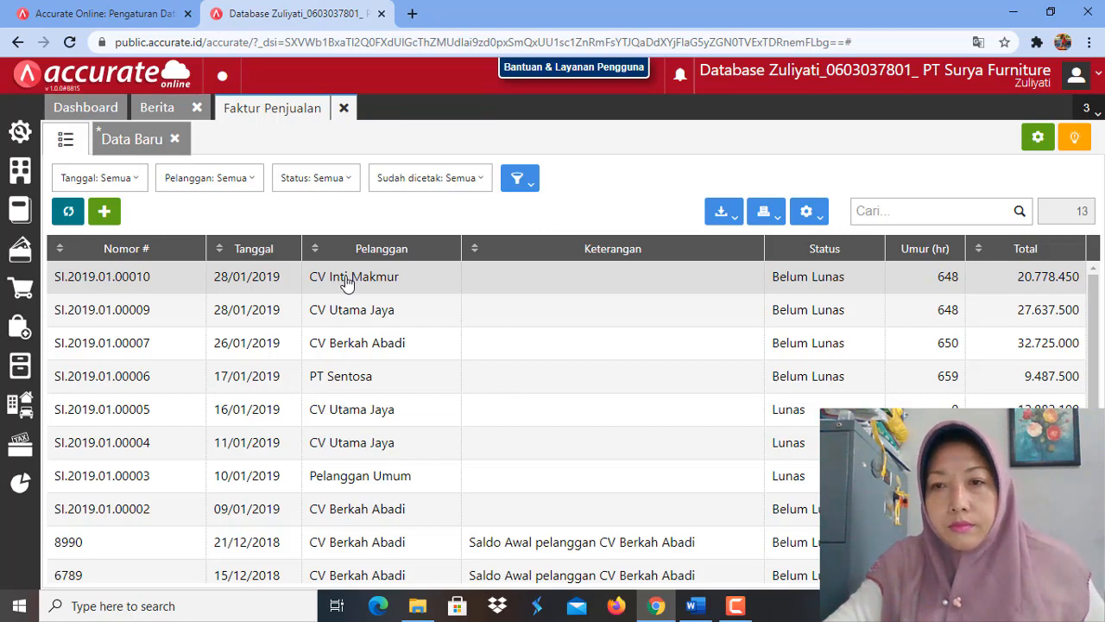
pyautogui.doubleClick(346, 284)
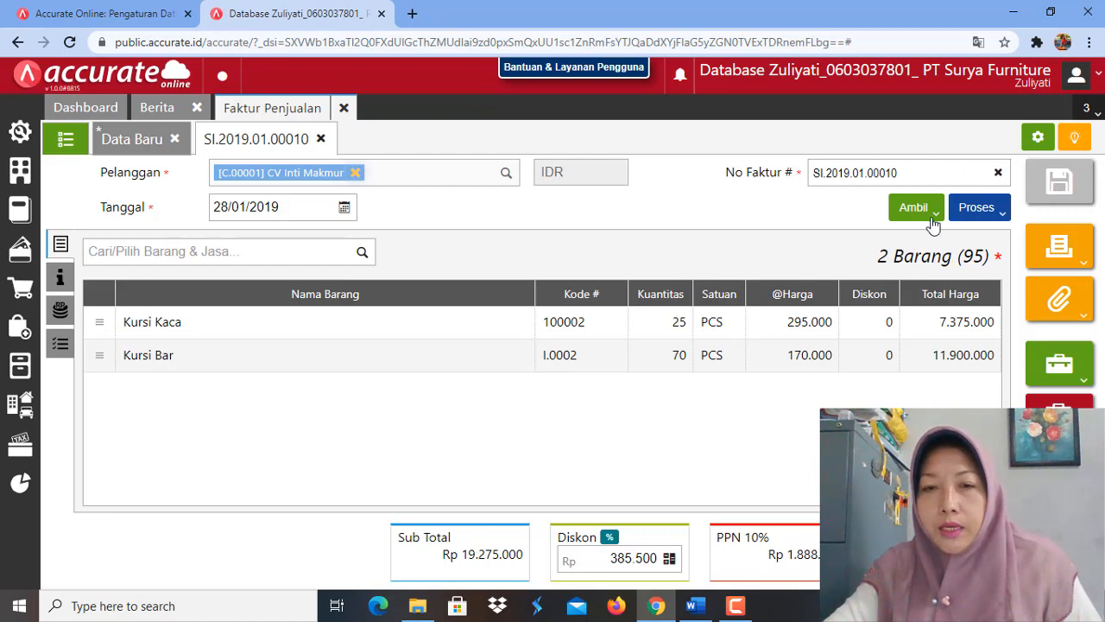
pyautogui.click(1002, 219)
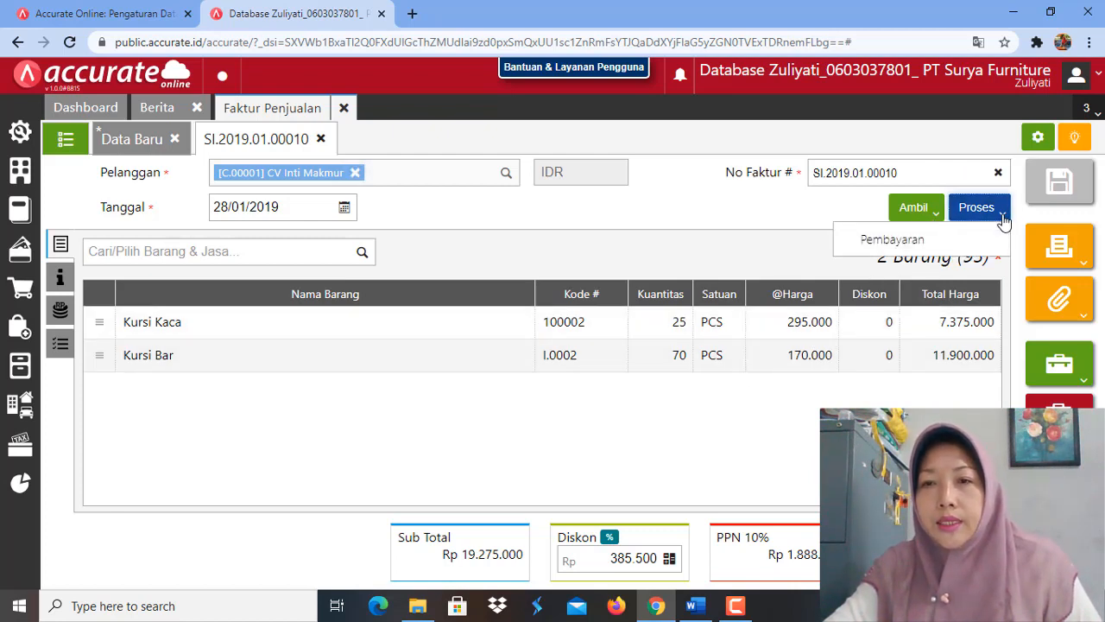
pyautogui.click(904, 248)
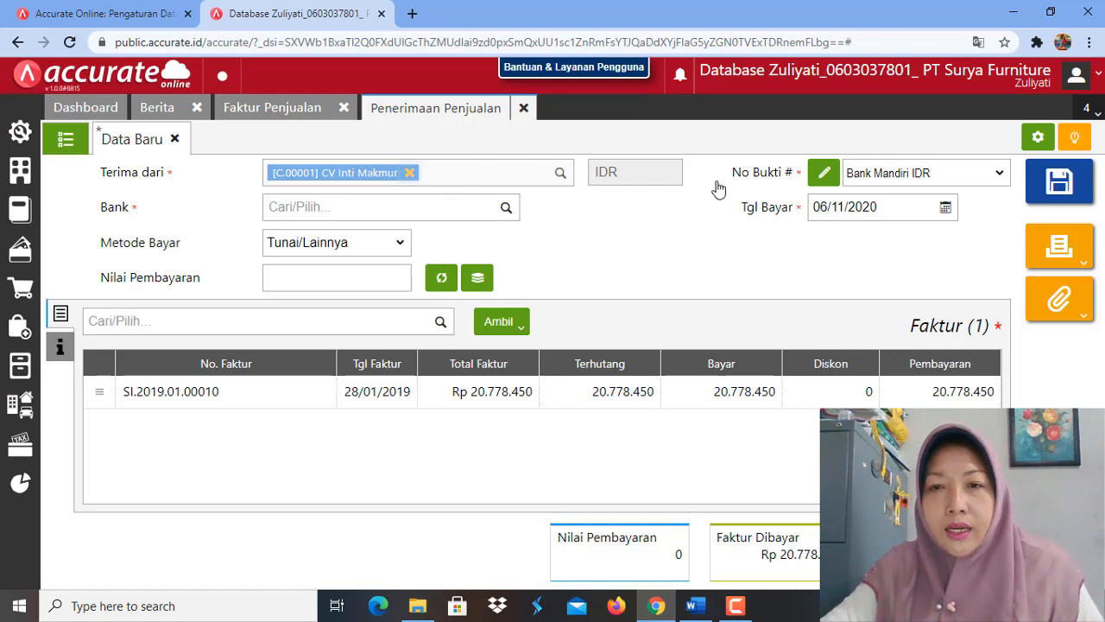
# Step: Set the sales receipt's bank to Bank Mandiri IDR and its payment date (Tgl Bayar) to 28/01/2019
pyautogui.click(502, 210)
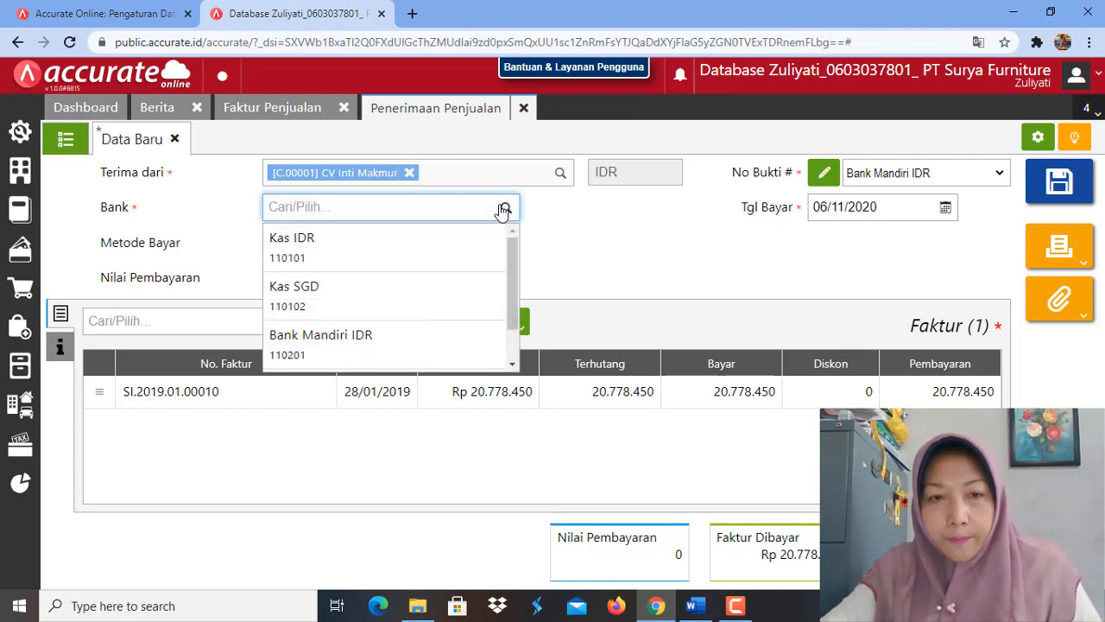
pyautogui.click(434, 357)
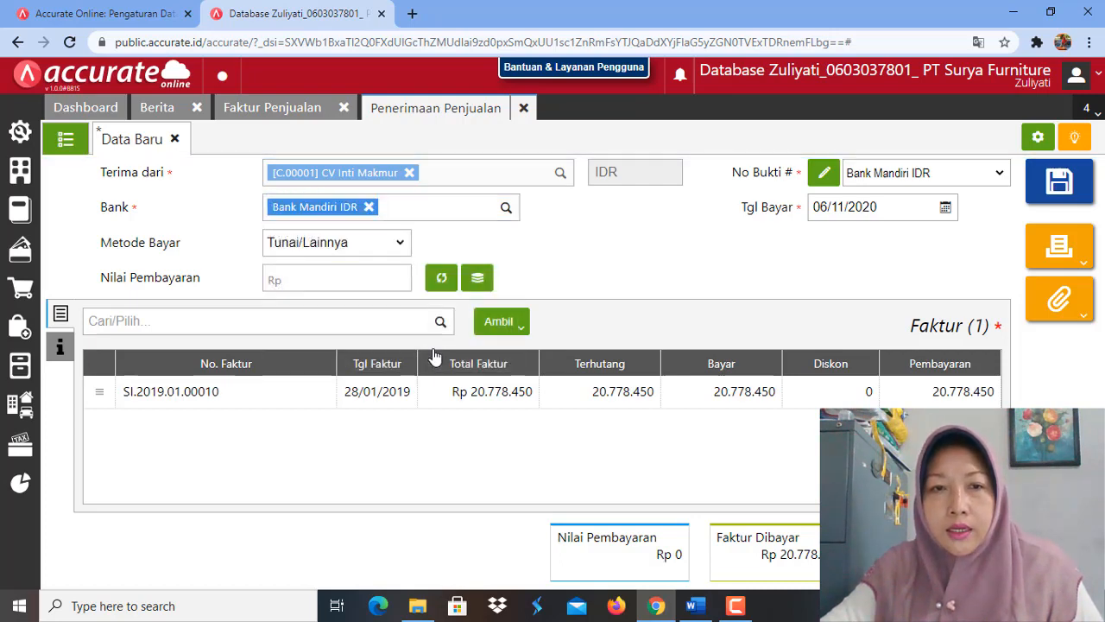
pyautogui.click(888, 202)
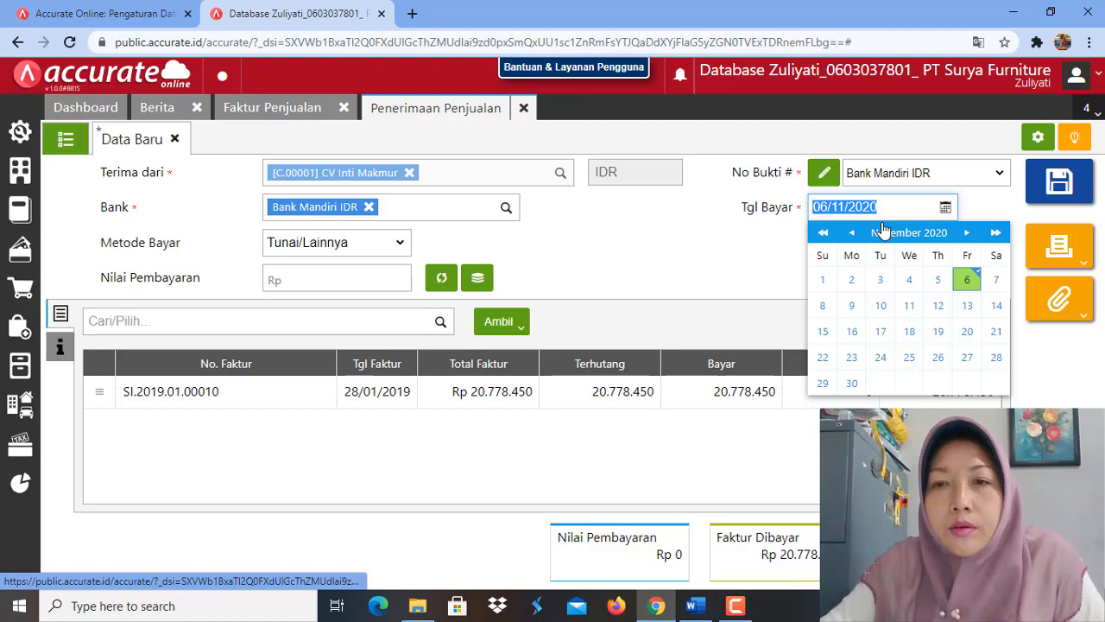
pyautogui.write('28/01/')
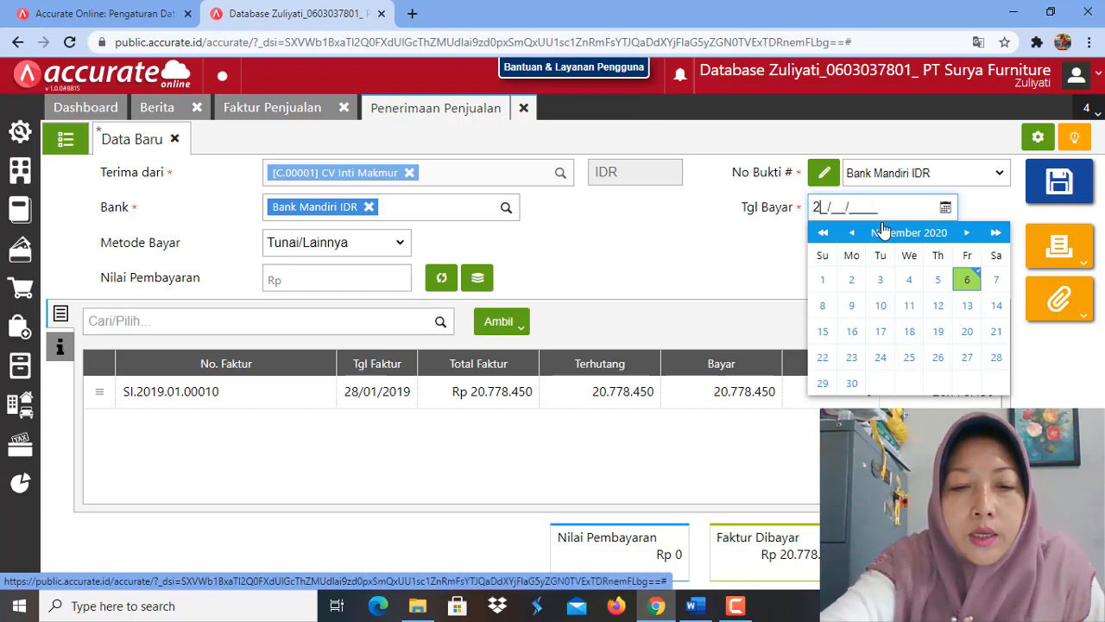
pyautogui.write('201')
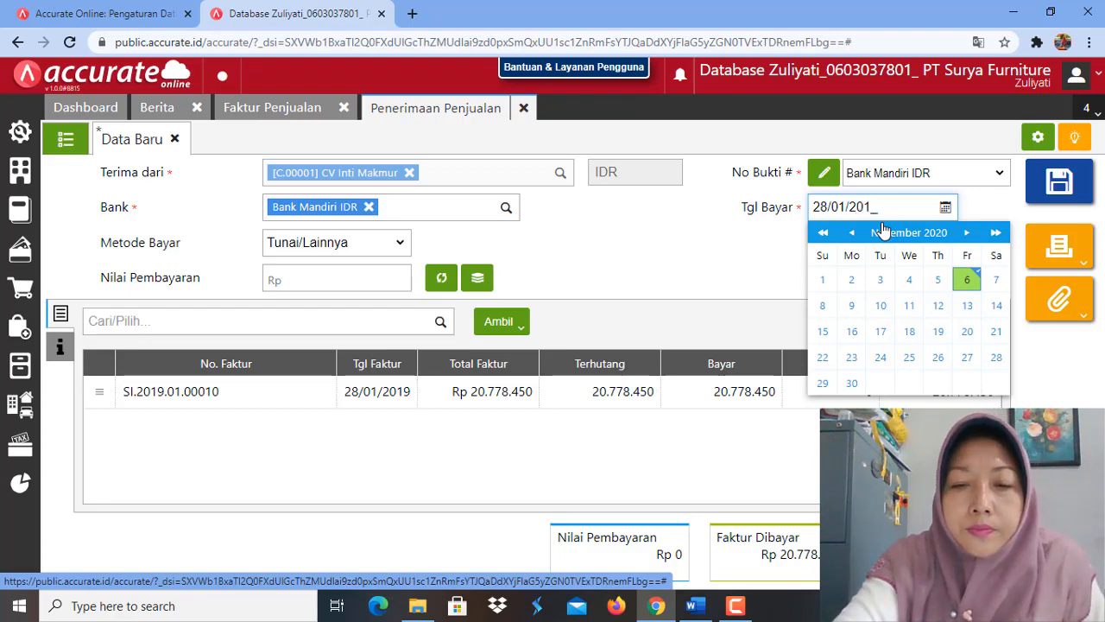
pyautogui.write('9')
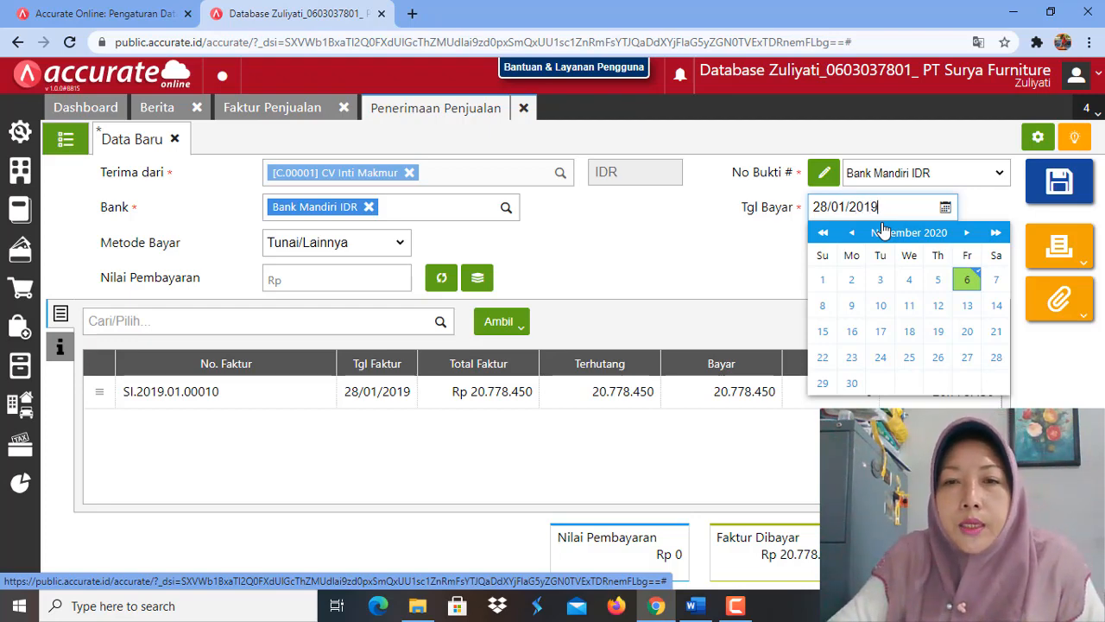
pyautogui.click(779, 263)
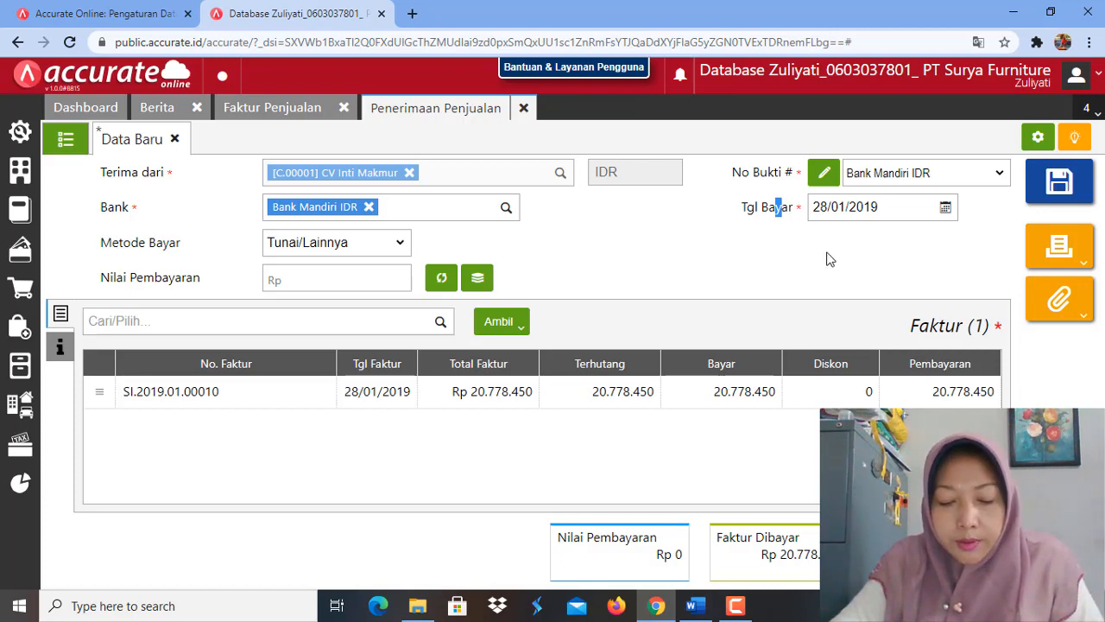
# Step: Set the receipt's payment method to Transfer Bank and try to calculate the payment value (Nilai Pembayaran)
pyautogui.click(400, 246)
pyautogui.click(373, 293)
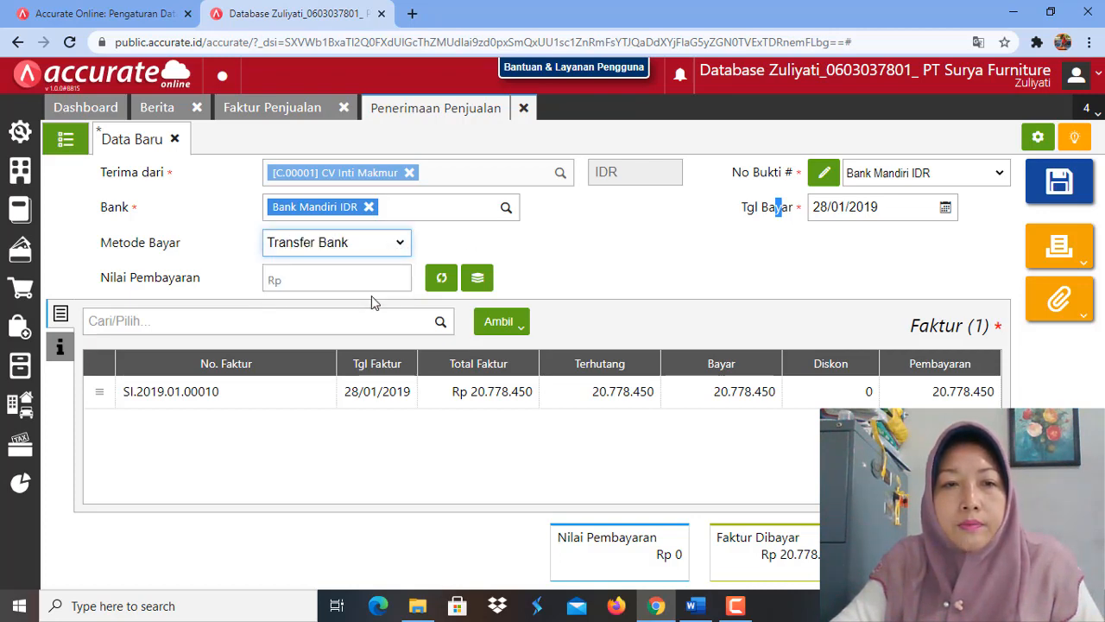
pyautogui.click(772, 254)
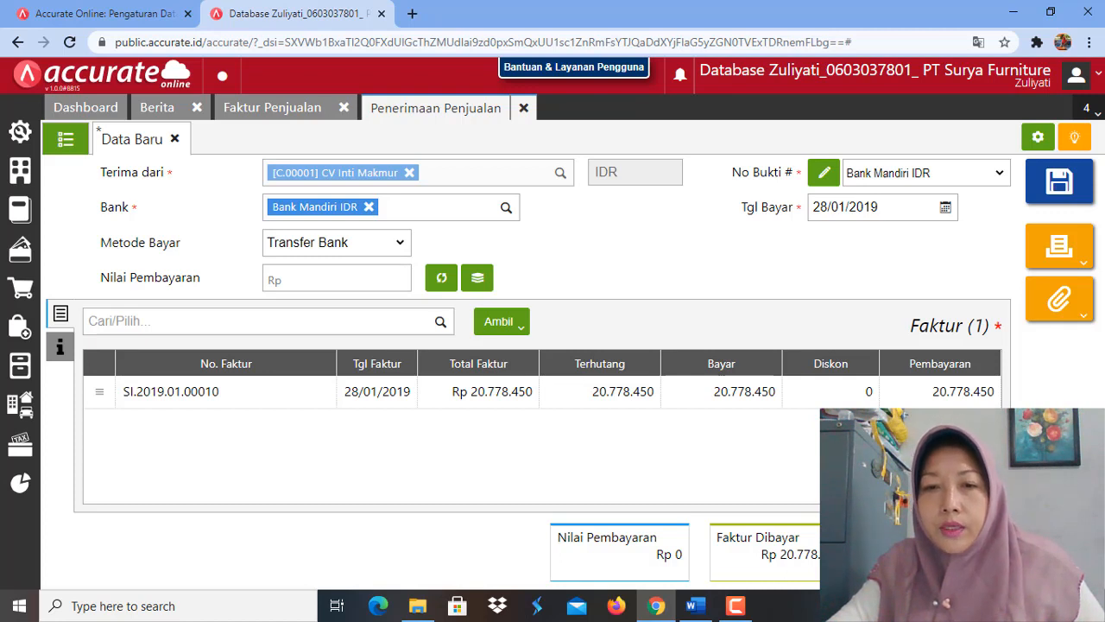
pyautogui.click(441, 279)
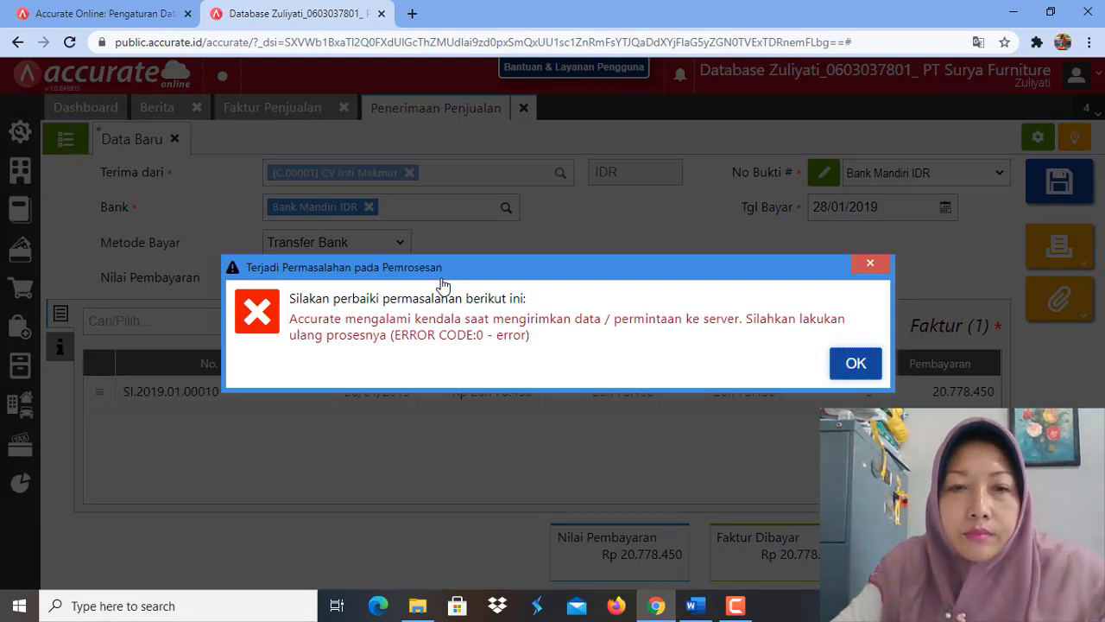
pyautogui.click(848, 369)
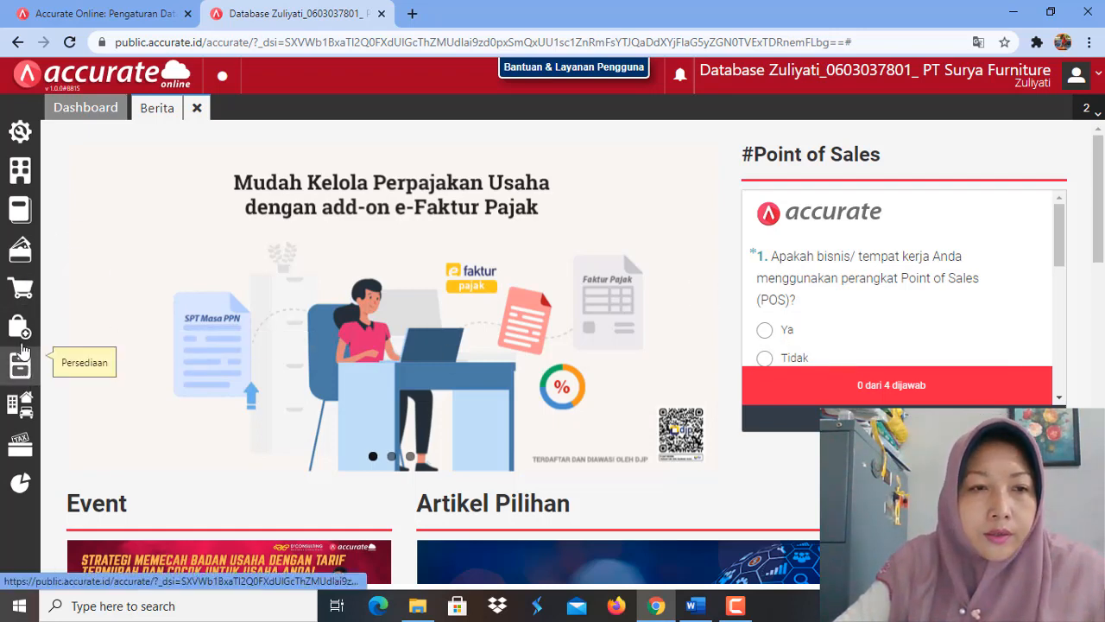
# Step: Return to the sales invoice list, reopen CV Inti Makmur's 28/01/2019 invoice and create a payment from it
pyautogui.click(22, 292)
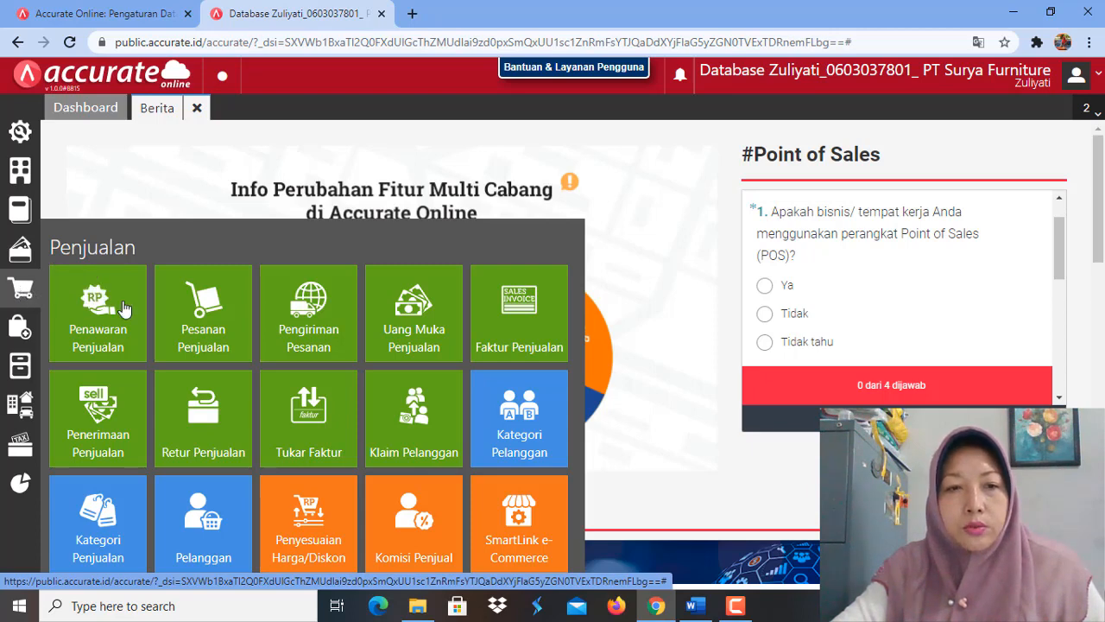
pyautogui.click(533, 337)
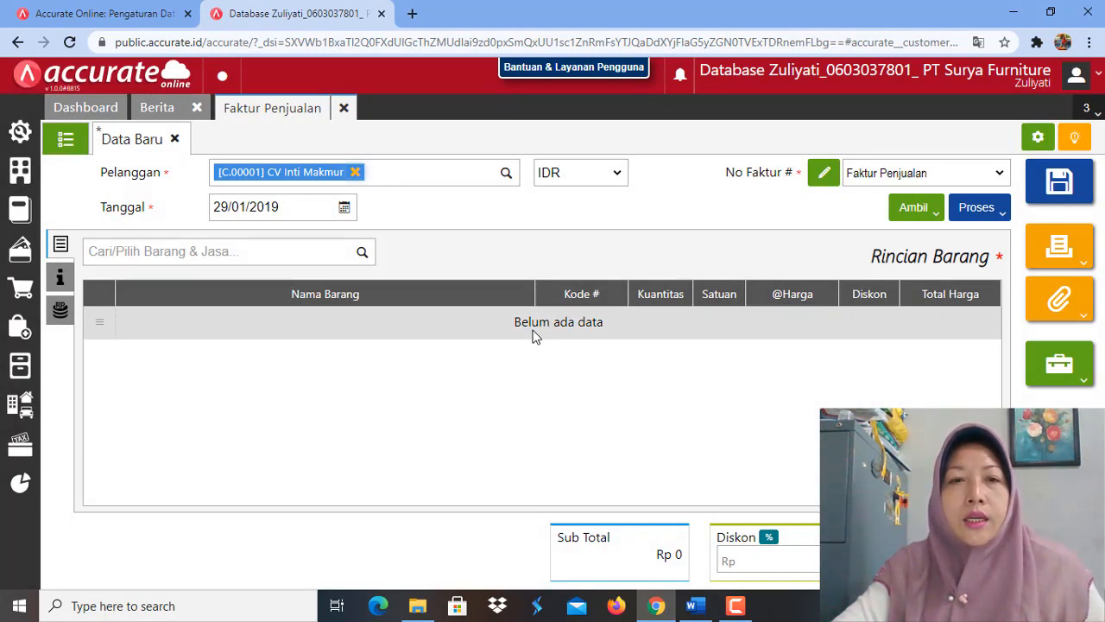
pyautogui.click(64, 139)
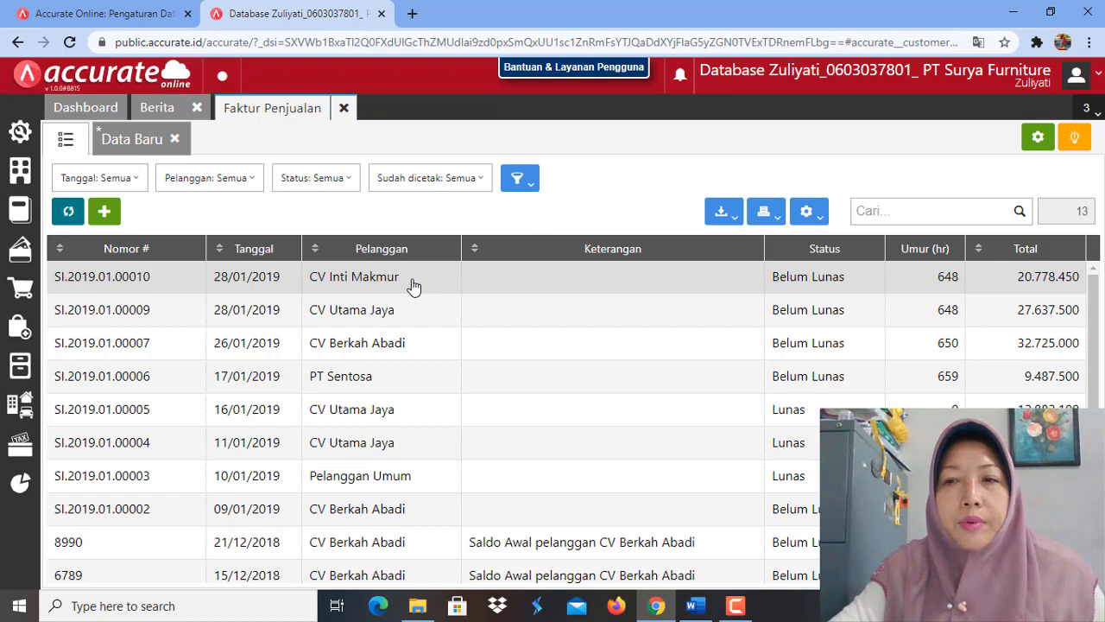
pyautogui.click(412, 285)
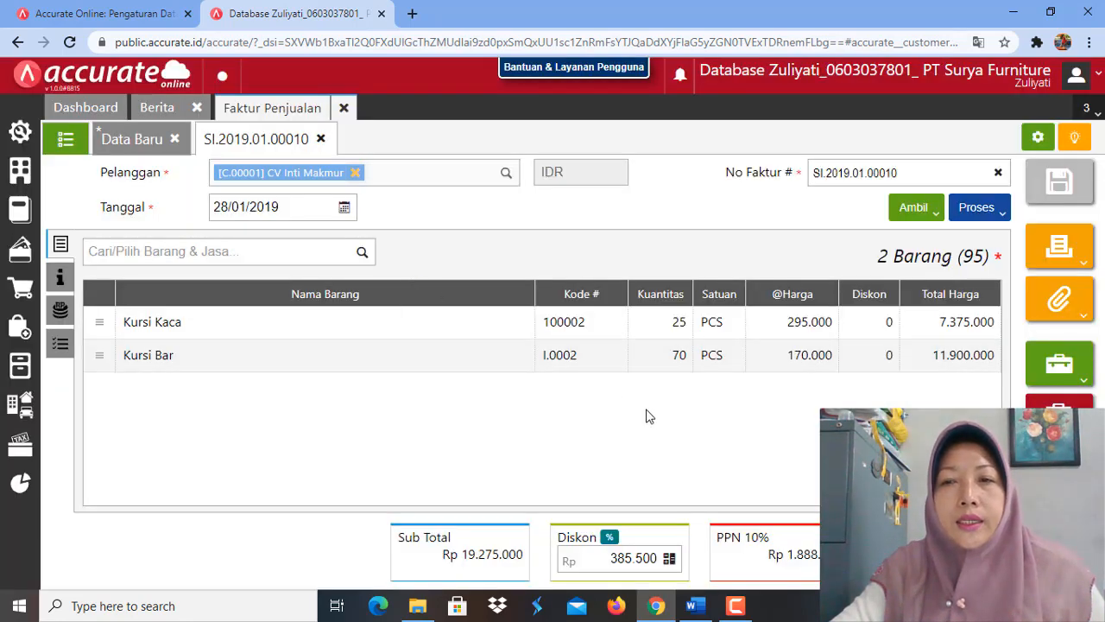
pyautogui.click(1004, 214)
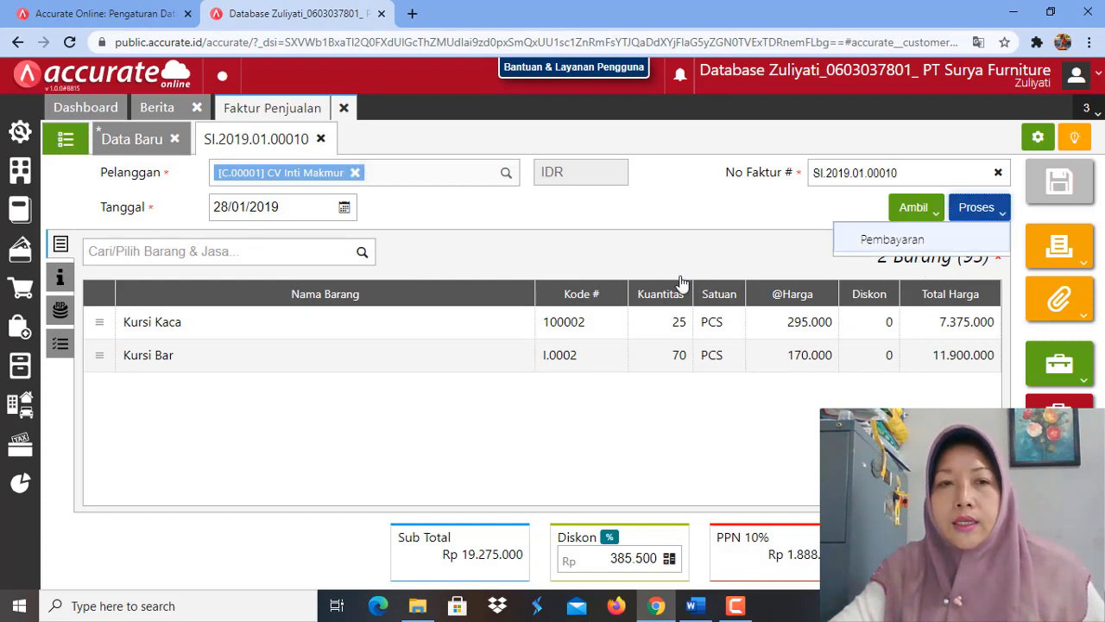
pyautogui.click(286, 210)
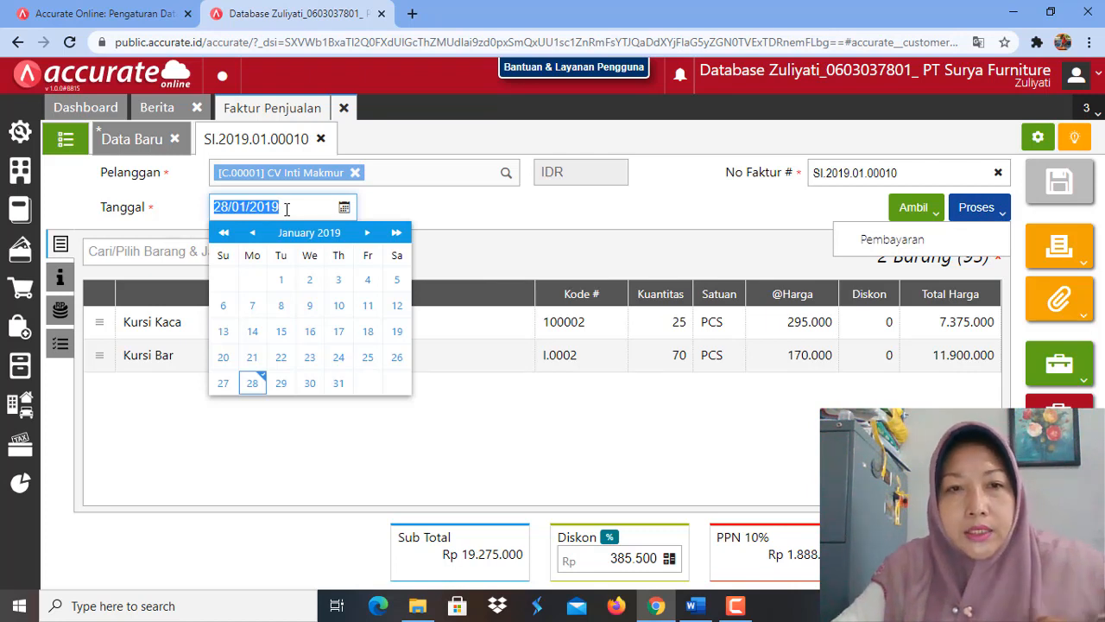
pyautogui.click(302, 212)
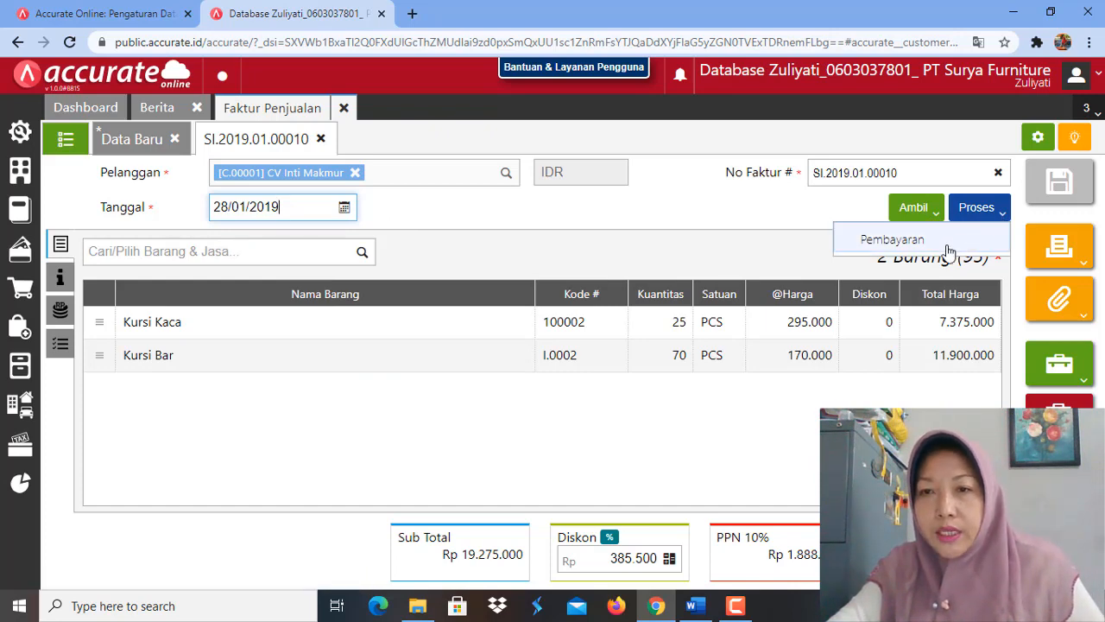
pyautogui.click(918, 250)
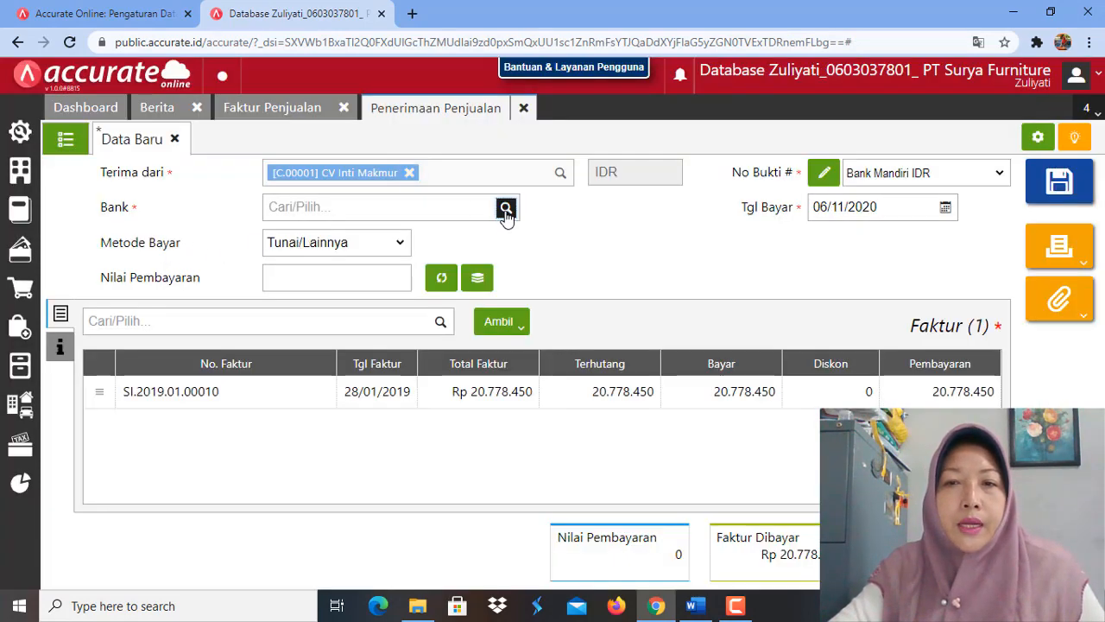
# Step: On the new sales receipt, choose Bank Mandiri IDR as the bank and enter 28/01/2019 as the payment date
pyautogui.click(506, 209)
pyautogui.click(377, 338)
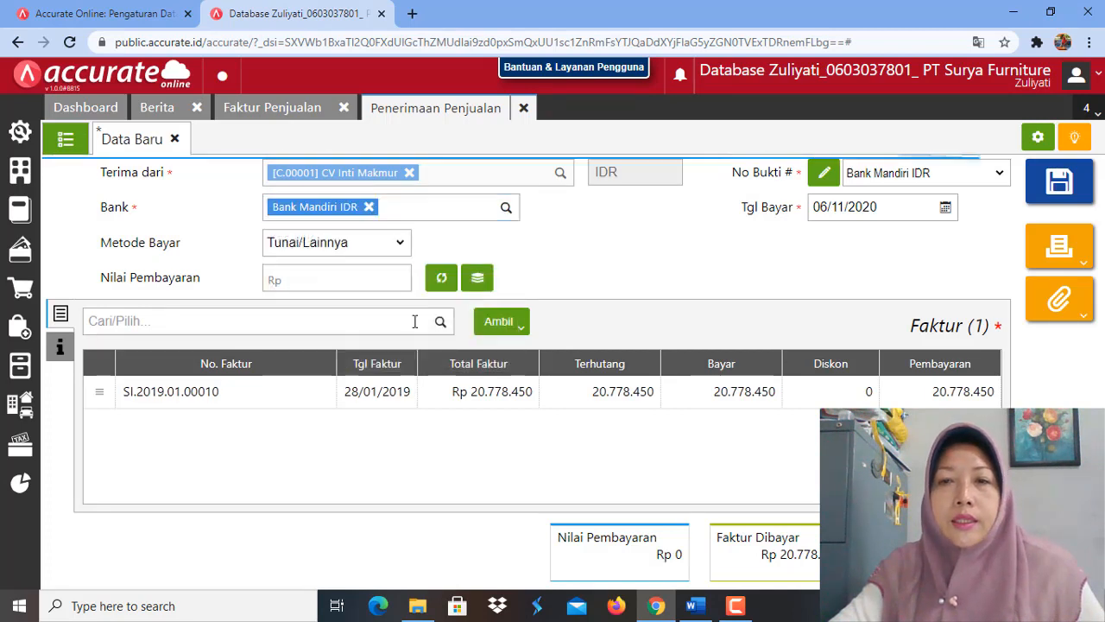
pyautogui.click(877, 207)
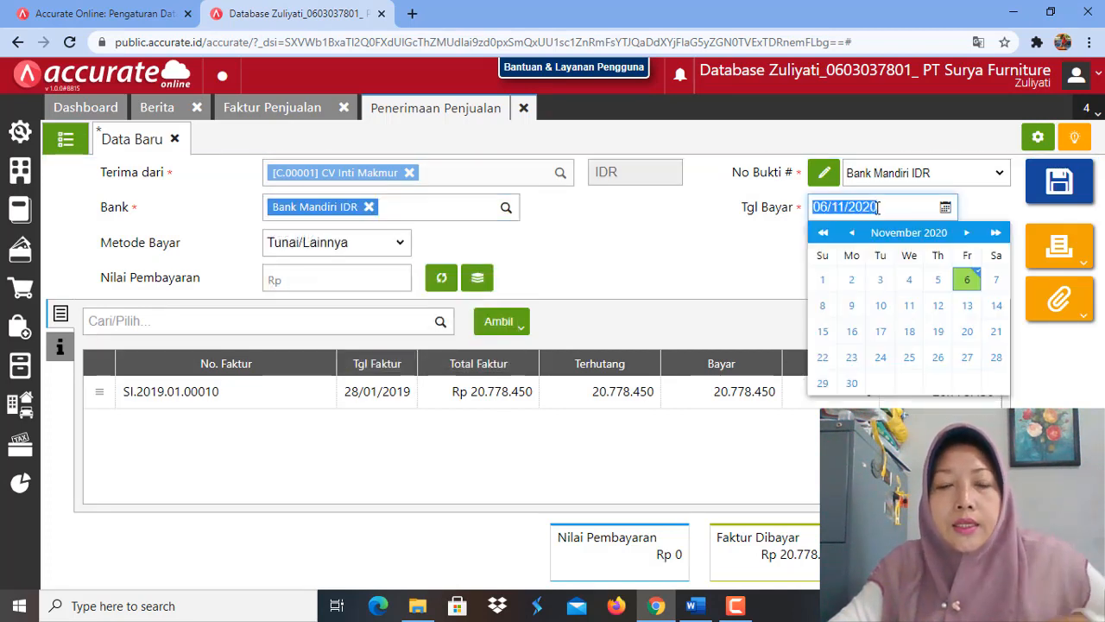
pyautogui.write('28/01/')
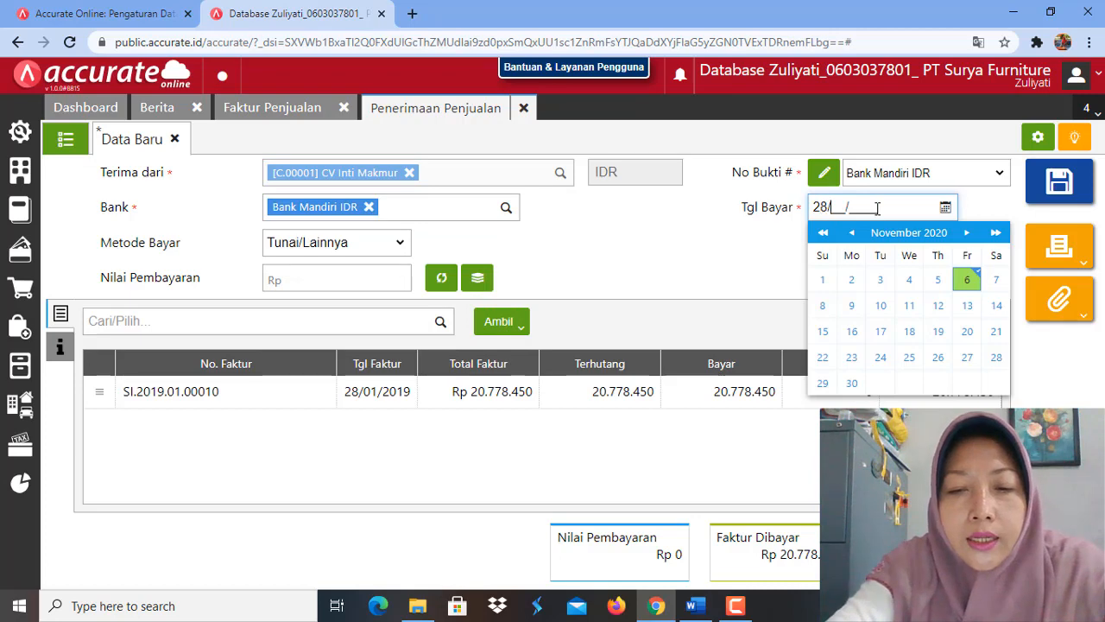
pyautogui.write('2019')
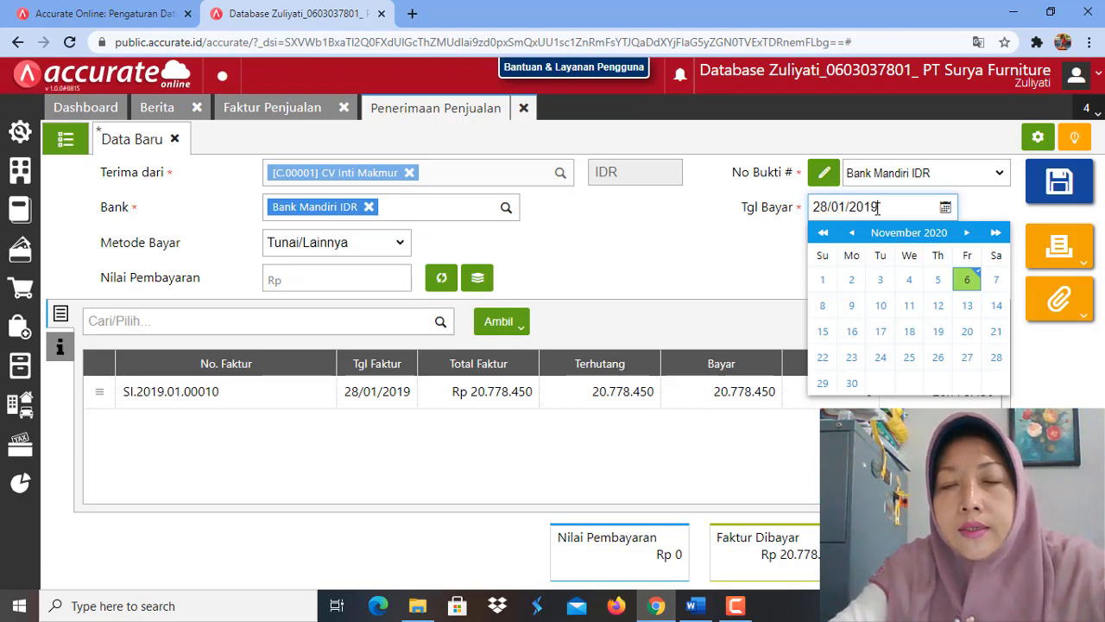
# Step: Choose Transfer Bank as the receipt's payment method and calculate the payment value (Nilai Pembayaran) from the invoice
pyautogui.click(402, 250)
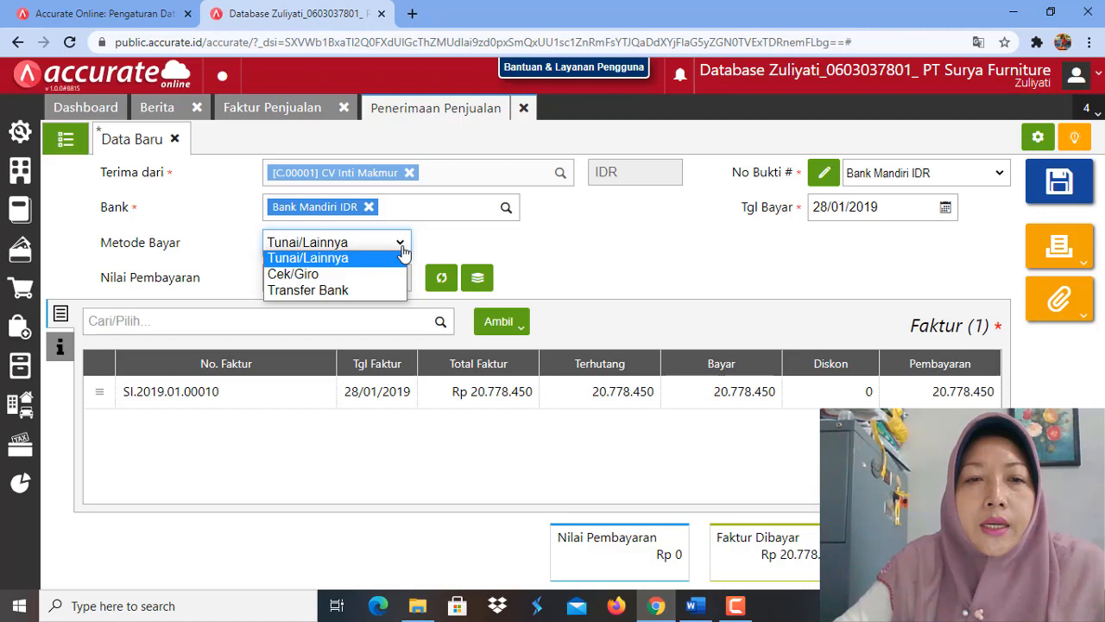
pyautogui.click(371, 293)
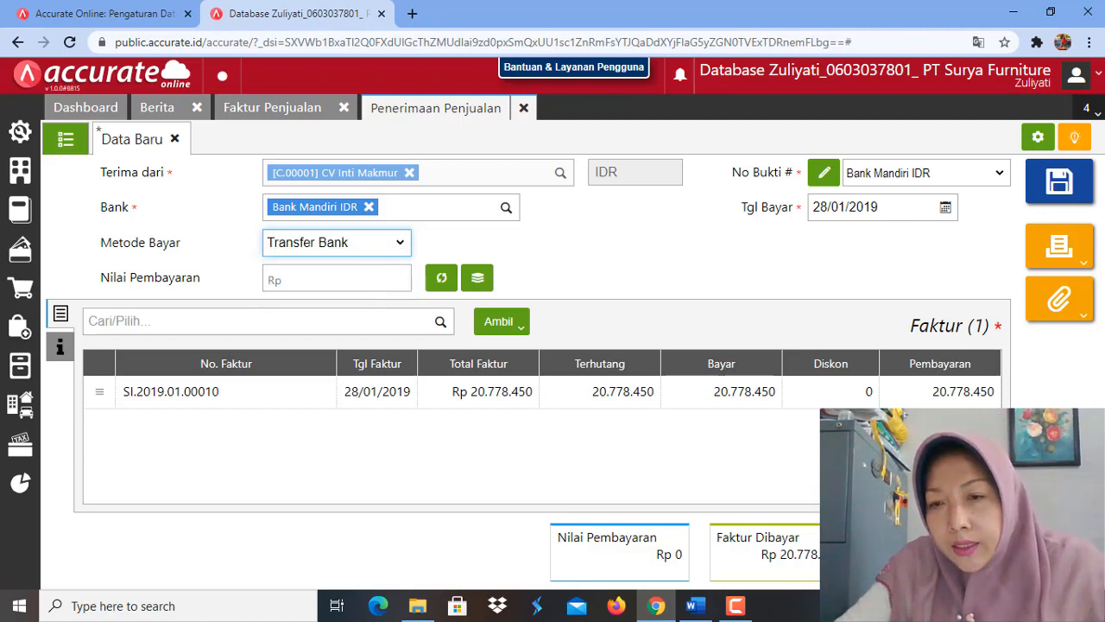
pyautogui.click(440, 281)
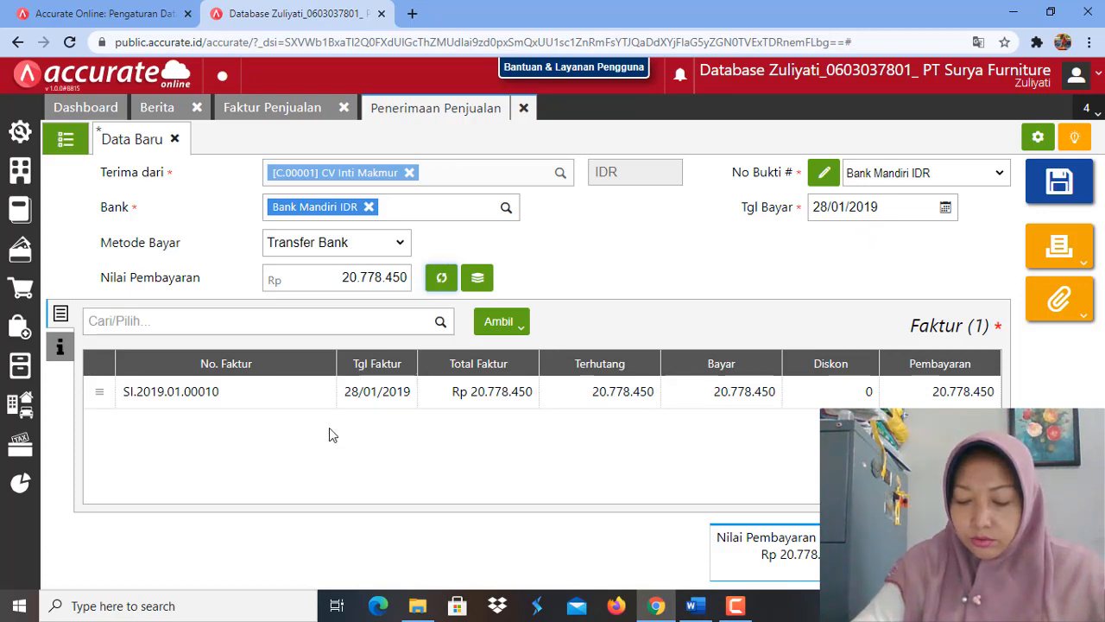
# Step: Save CV Inti Makmur's sales receipt and close the sales forms, discarding the unsaved new invoice dated 29/01/2019
pyautogui.click(1064, 189)
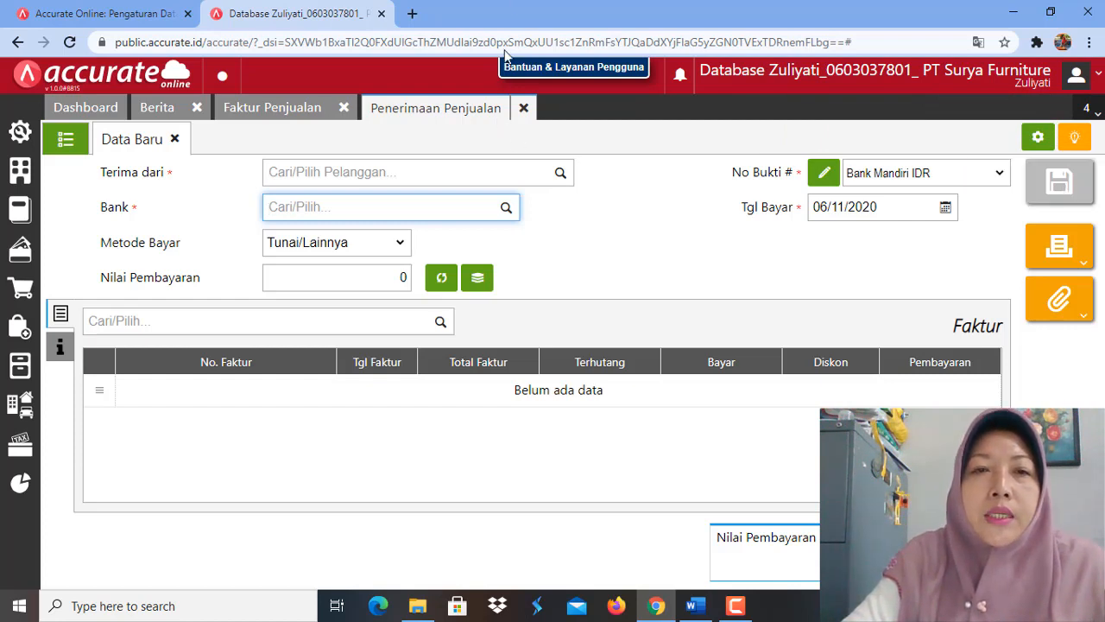
pyautogui.click(521, 109)
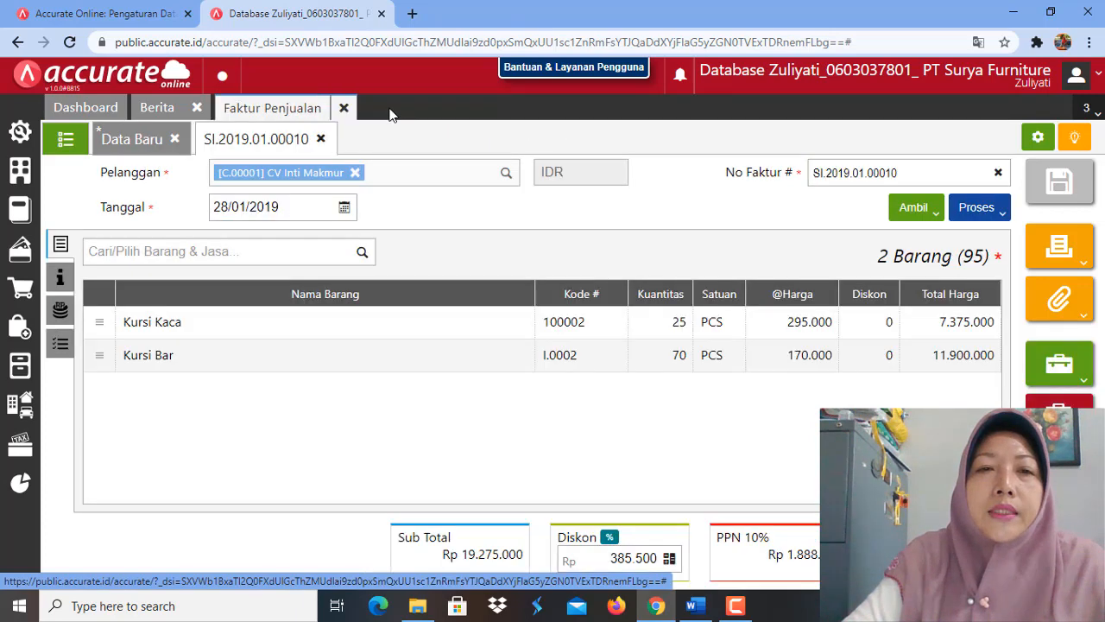
pyautogui.click(344, 109)
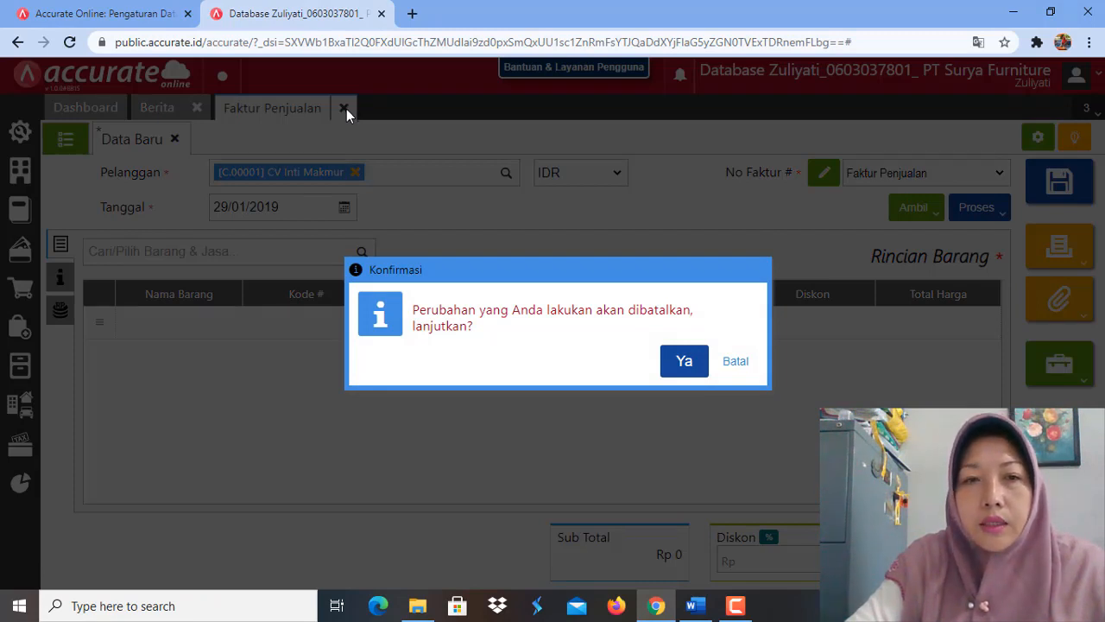
pyautogui.click(679, 366)
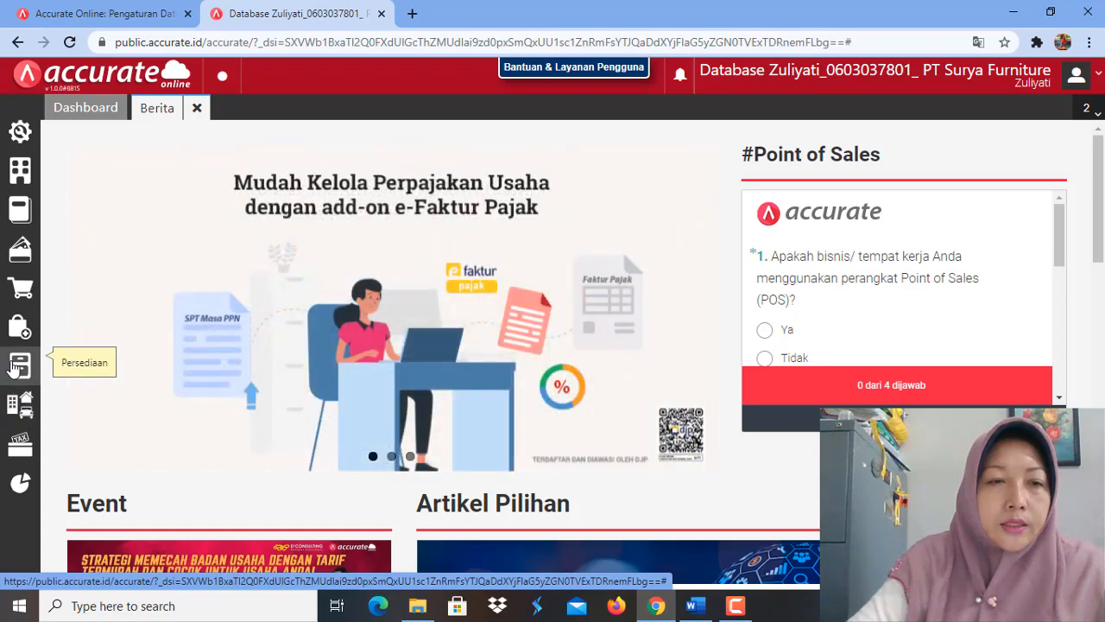
# Step: Open the sales invoice list, check the status of CV Inti Makmur's 28/01/2019 invoice and close the invoice form
pyautogui.click(21, 294)
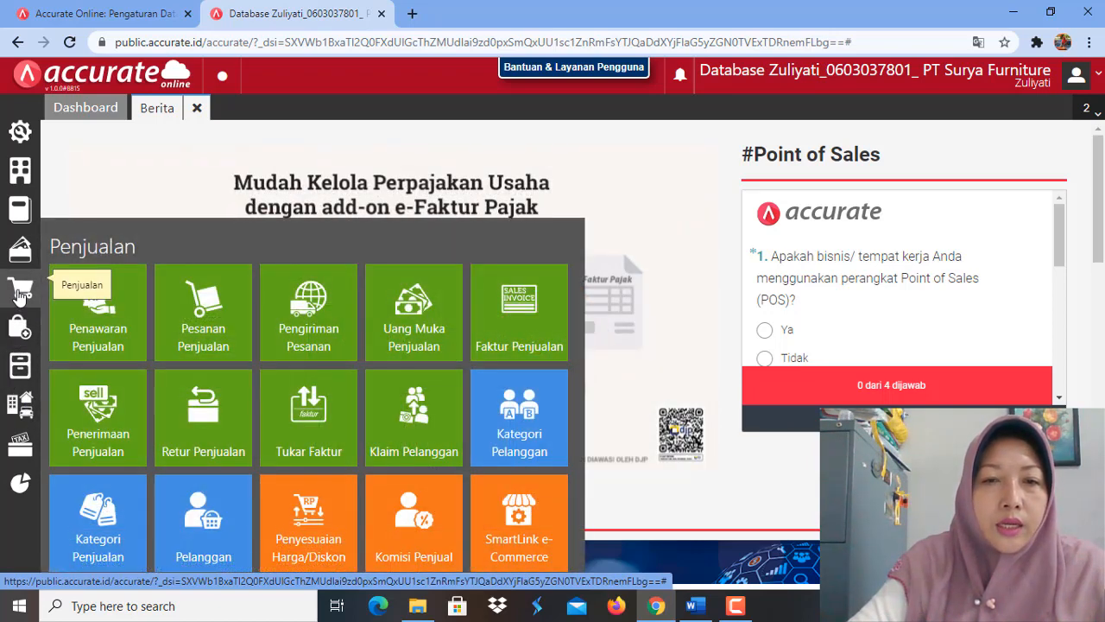
pyautogui.click(541, 341)
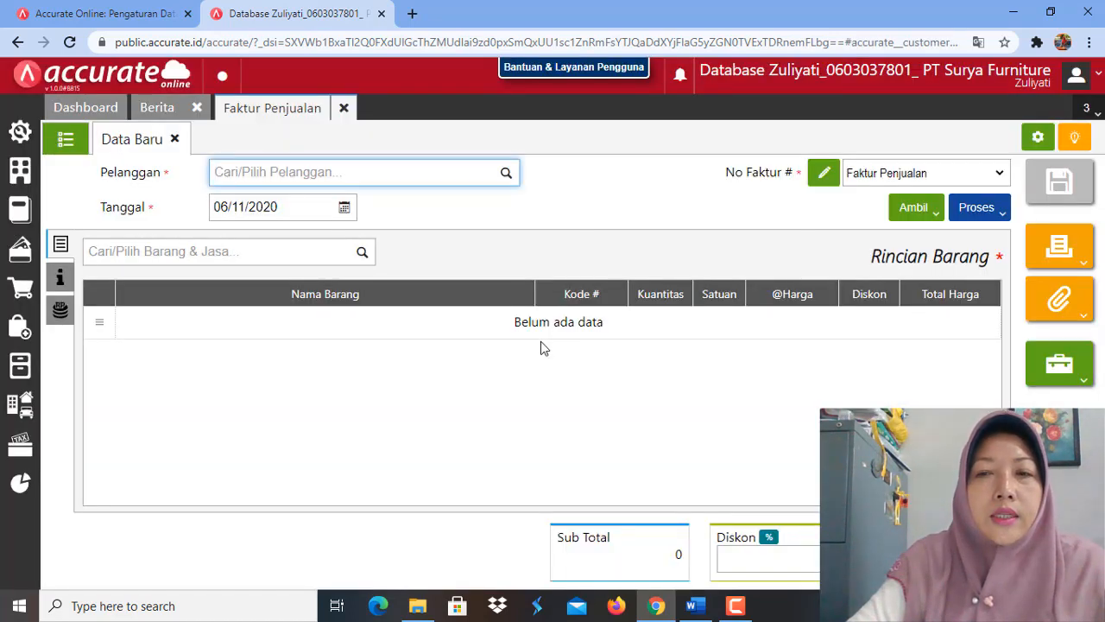
pyautogui.click(62, 140)
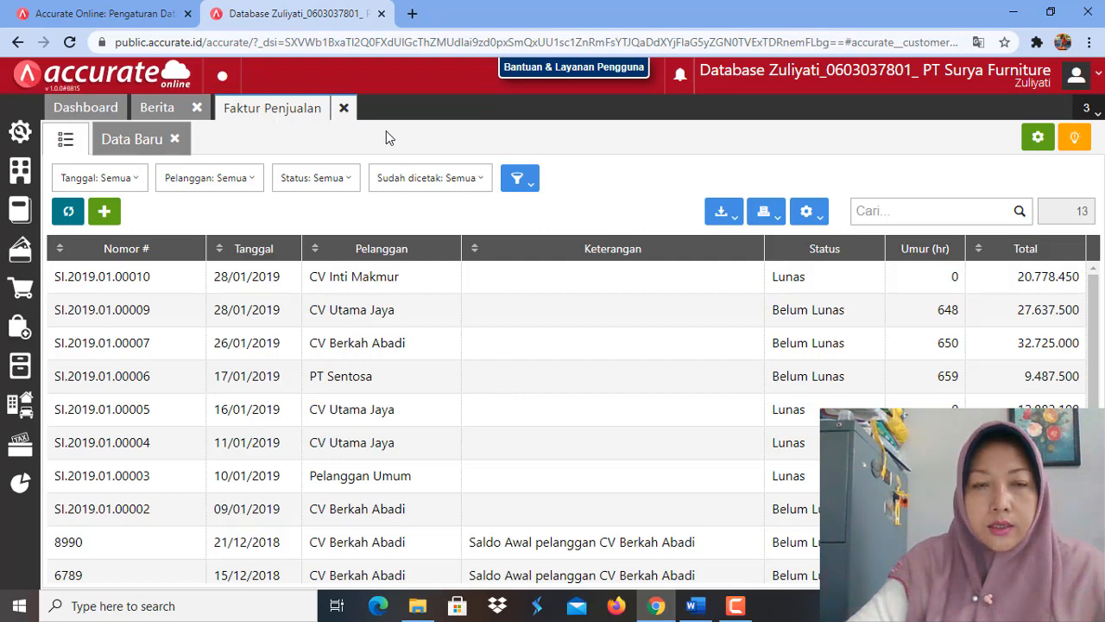
pyautogui.click(345, 108)
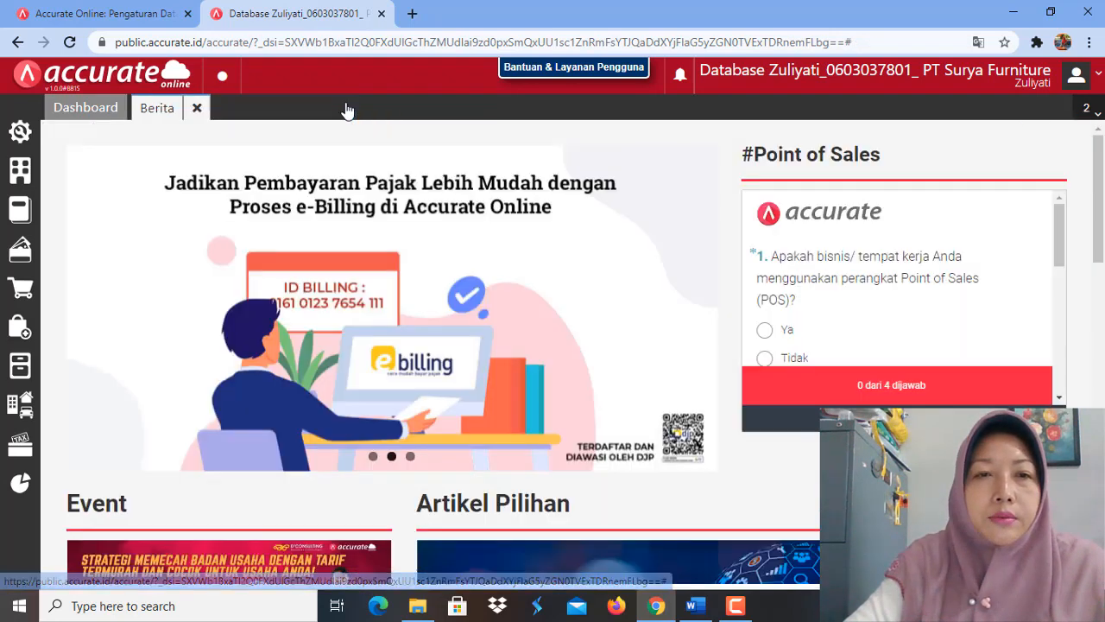
# Step: Start a new delivery order (Pengiriman Pesanan) and choose CV Inti Makmur as the customer to ship to
pyautogui.click(21, 296)
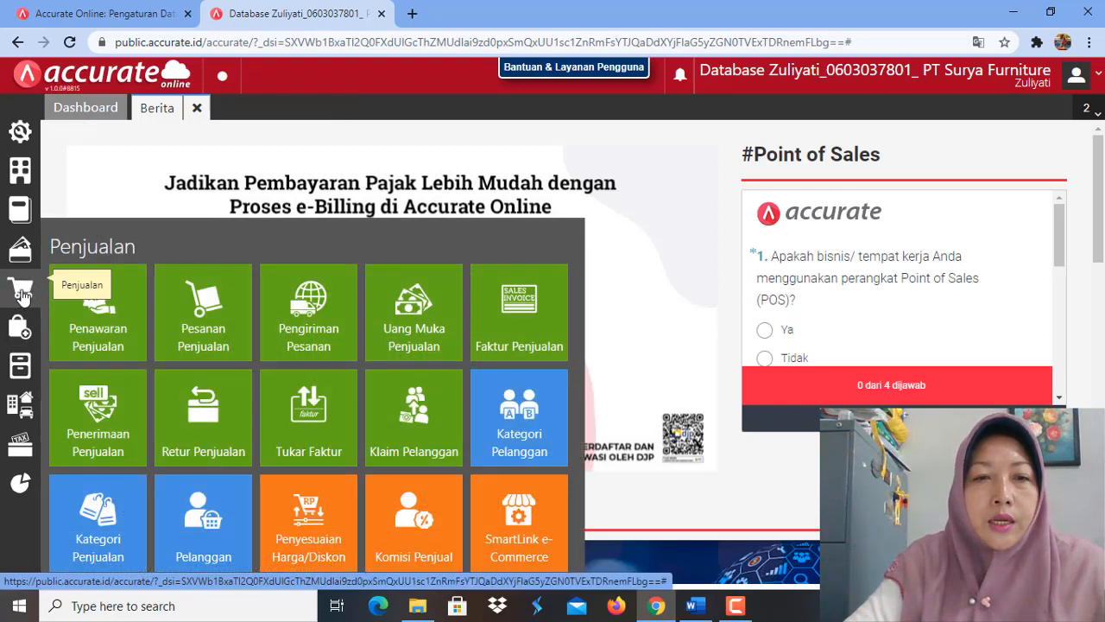
pyautogui.click(302, 315)
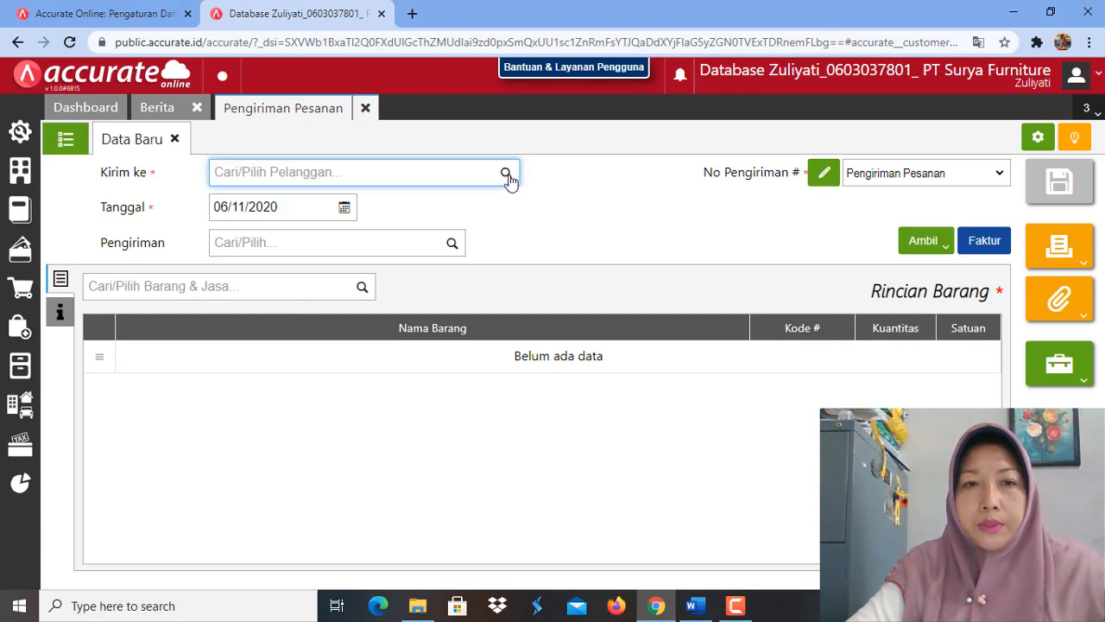
pyautogui.click(506, 174)
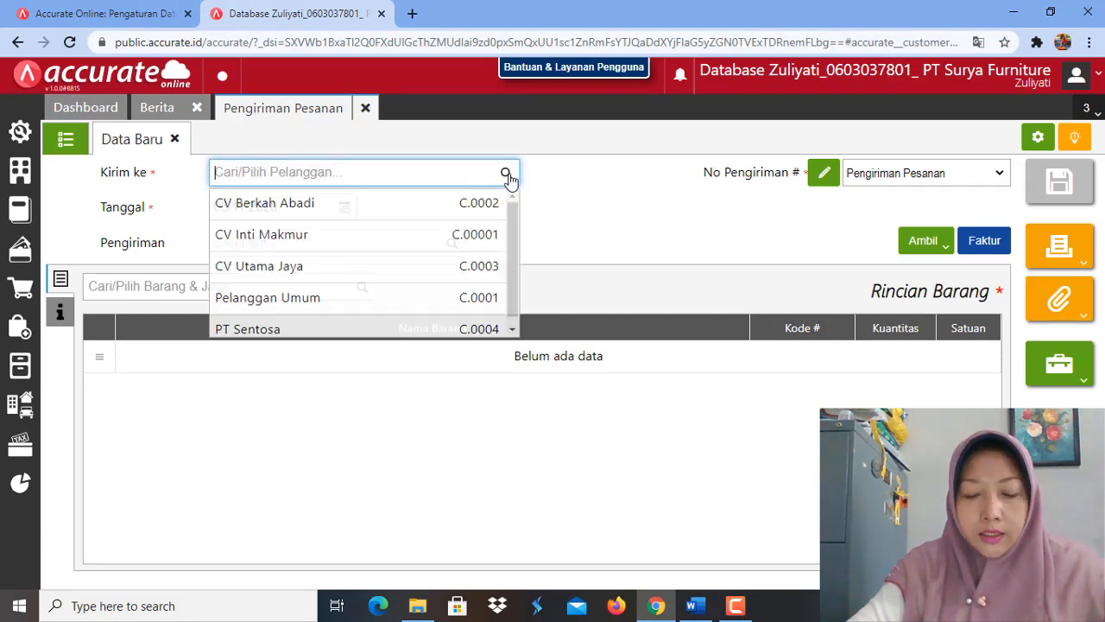
pyautogui.click(390, 249)
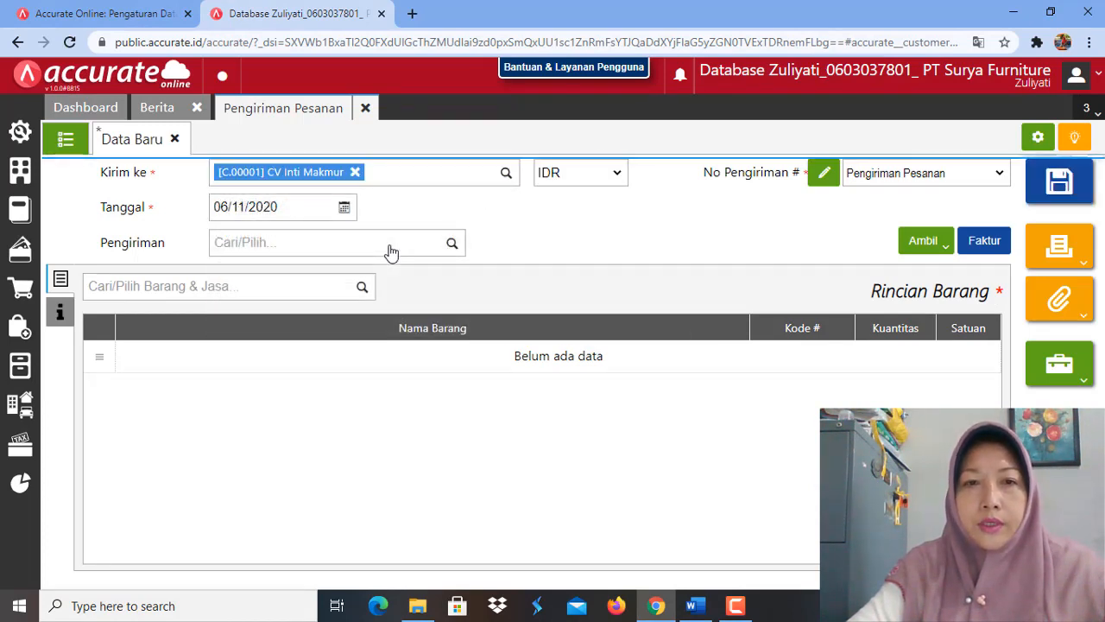
# Step: Date the delivery order 29/01/2019 and choose Mobil Box as its shipping method
pyautogui.click(278, 210)
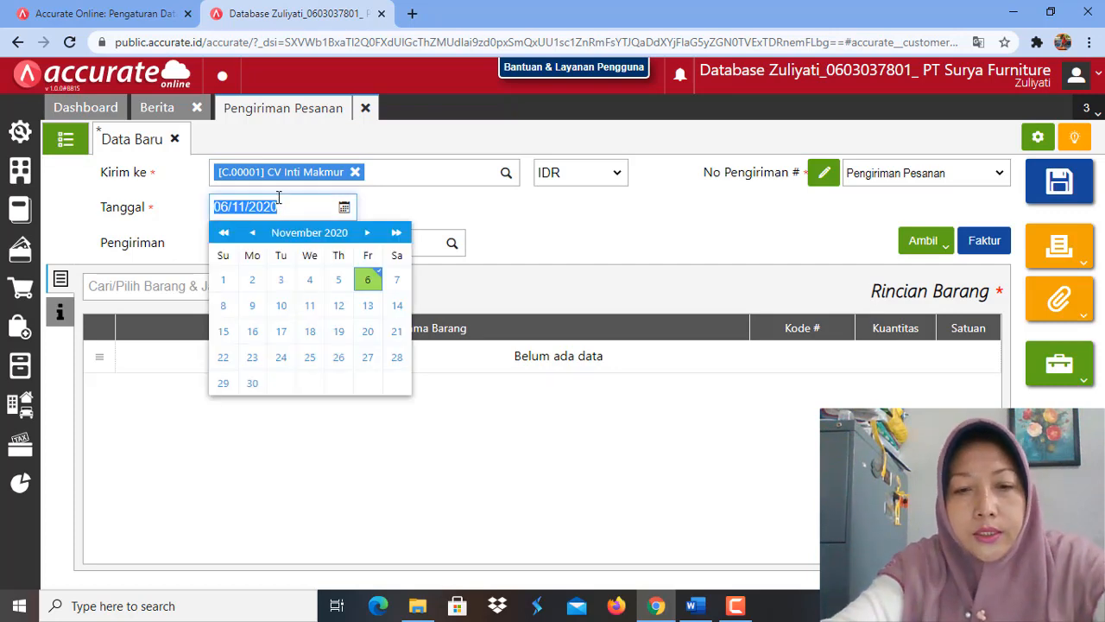
pyautogui.write('29/01/2')
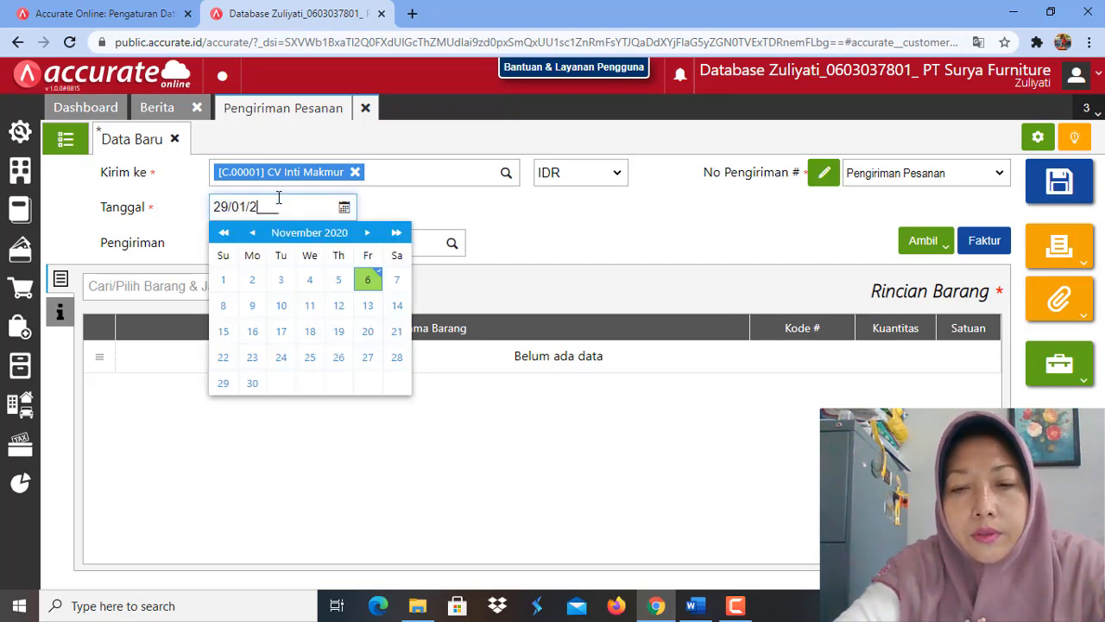
pyautogui.write('019')
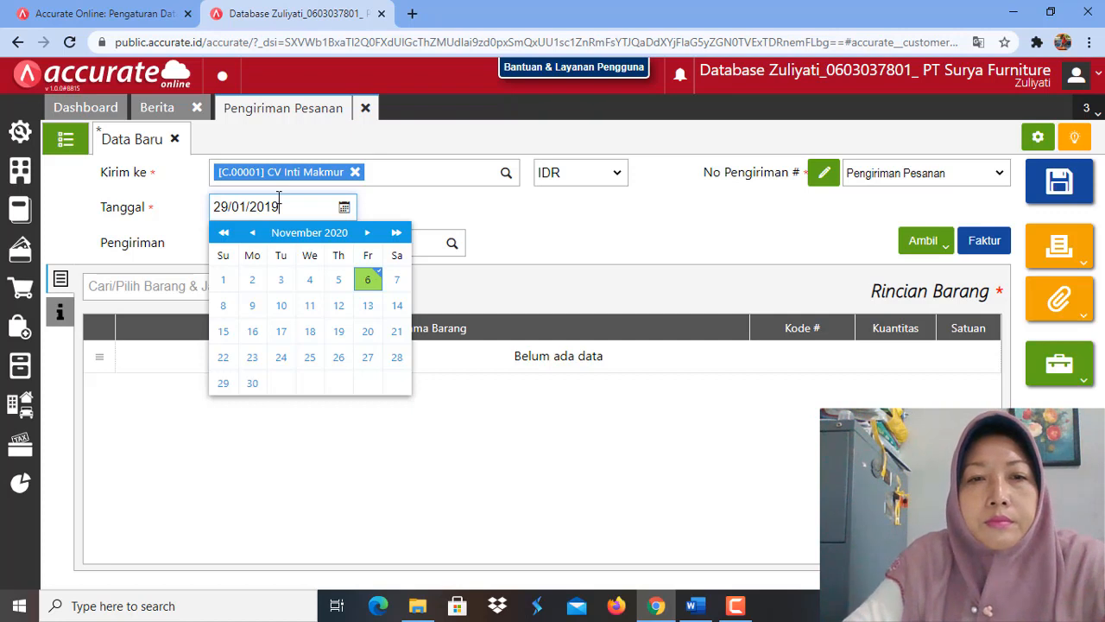
pyautogui.click(593, 234)
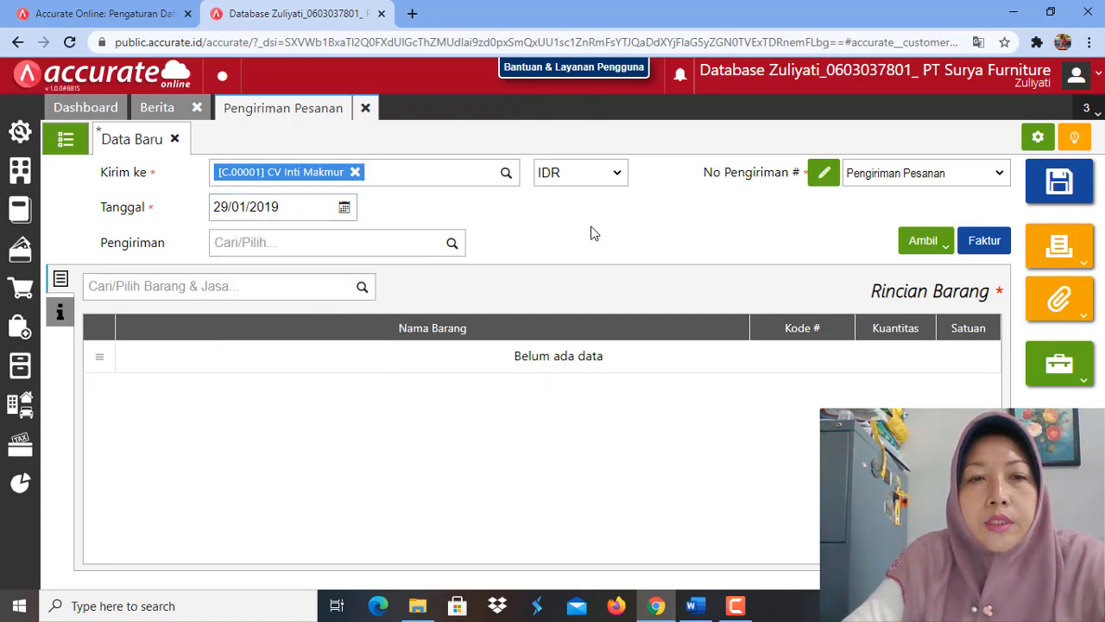
pyautogui.click(453, 245)
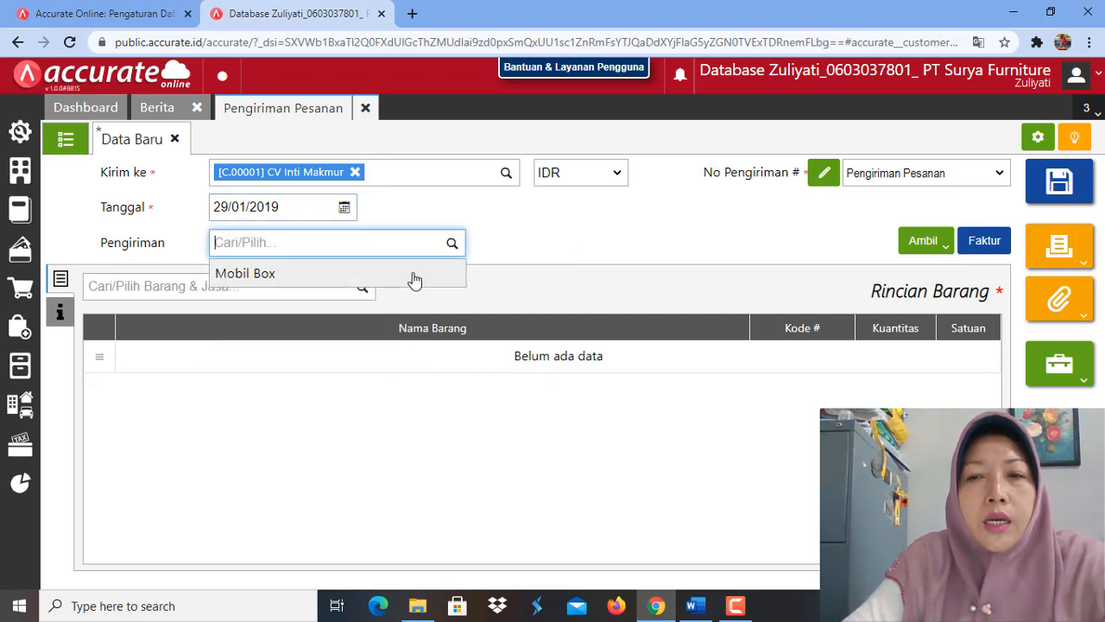
pyautogui.click(414, 276)
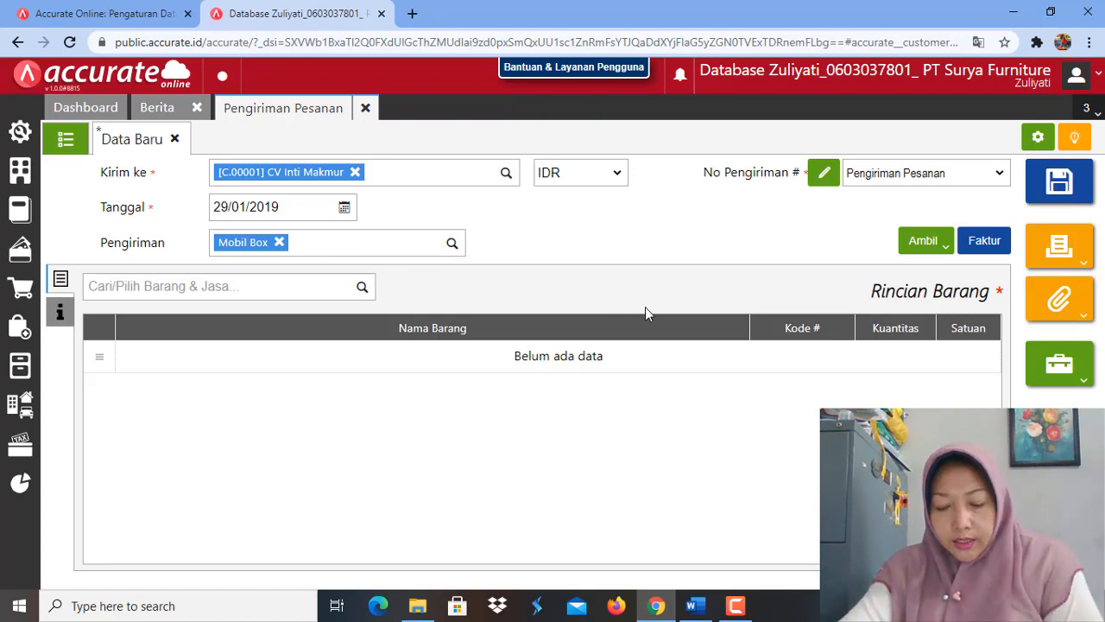
# Step: Copy the Kursi Kaca and Kursi Bar items from CV Inti Makmur's 28/01/2019 advance invoice (Faktur Dimuka) into the delivery order
pyautogui.click(946, 250)
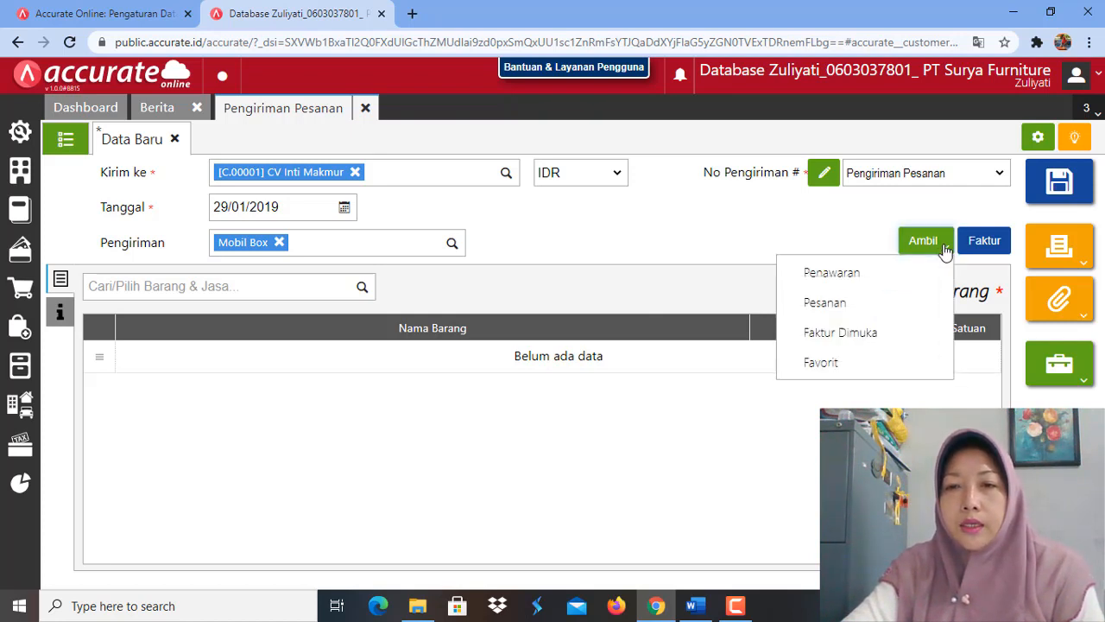
pyautogui.click(873, 333)
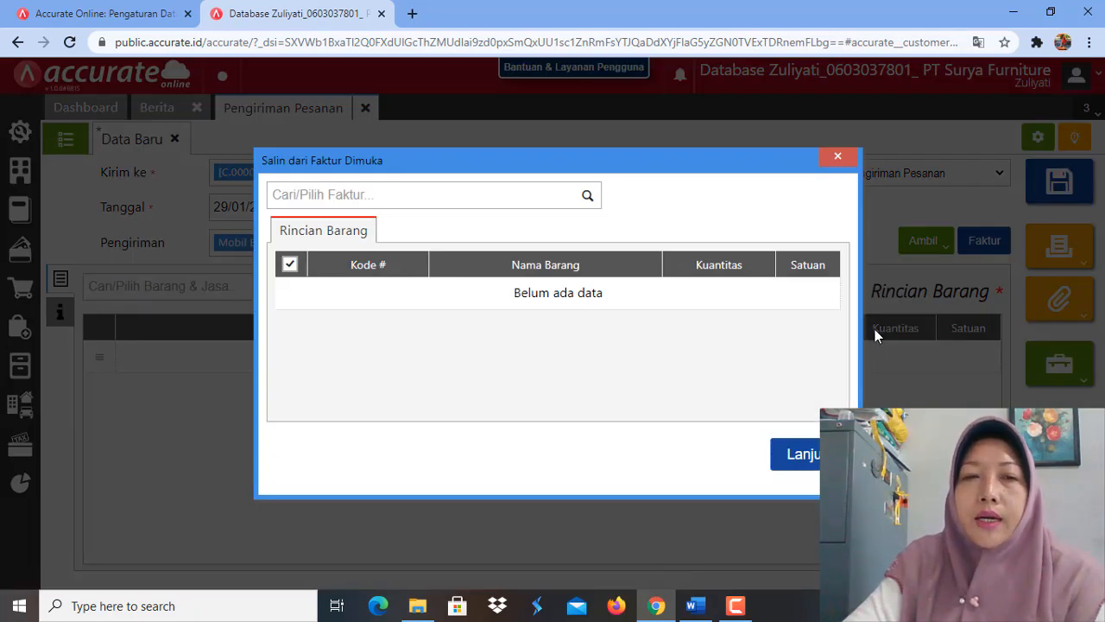
pyautogui.click(590, 198)
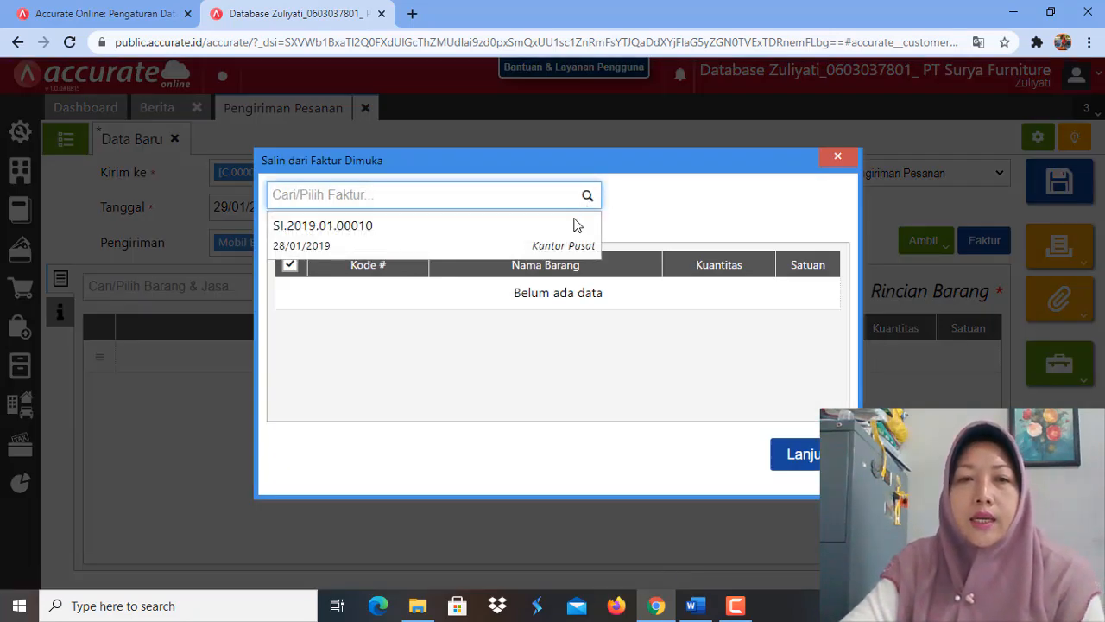
pyautogui.click(439, 239)
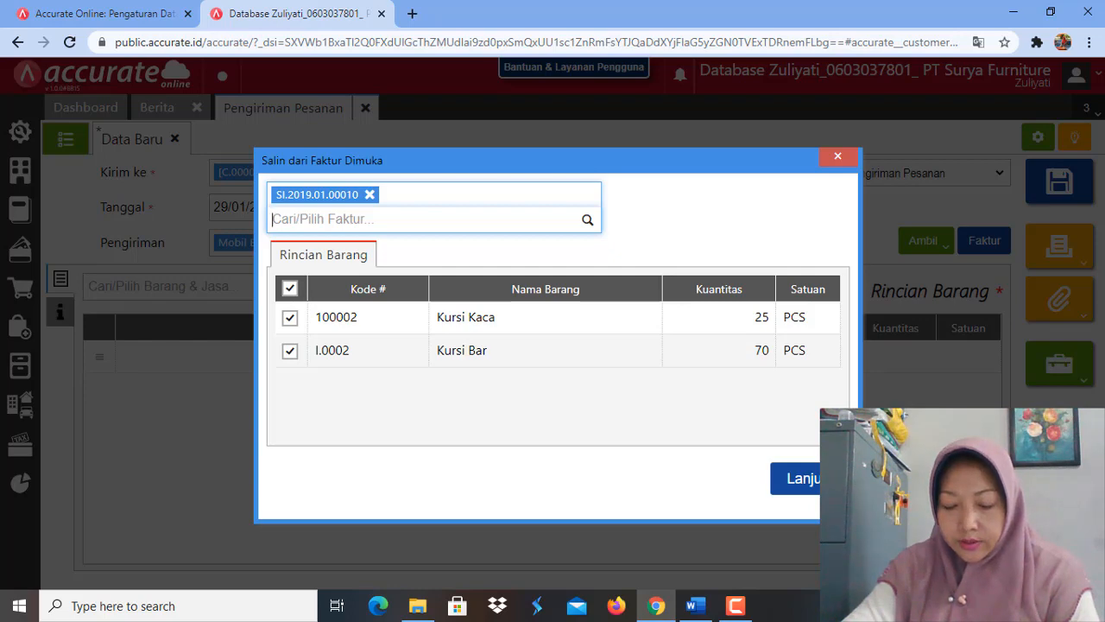
pyautogui.click(795, 478)
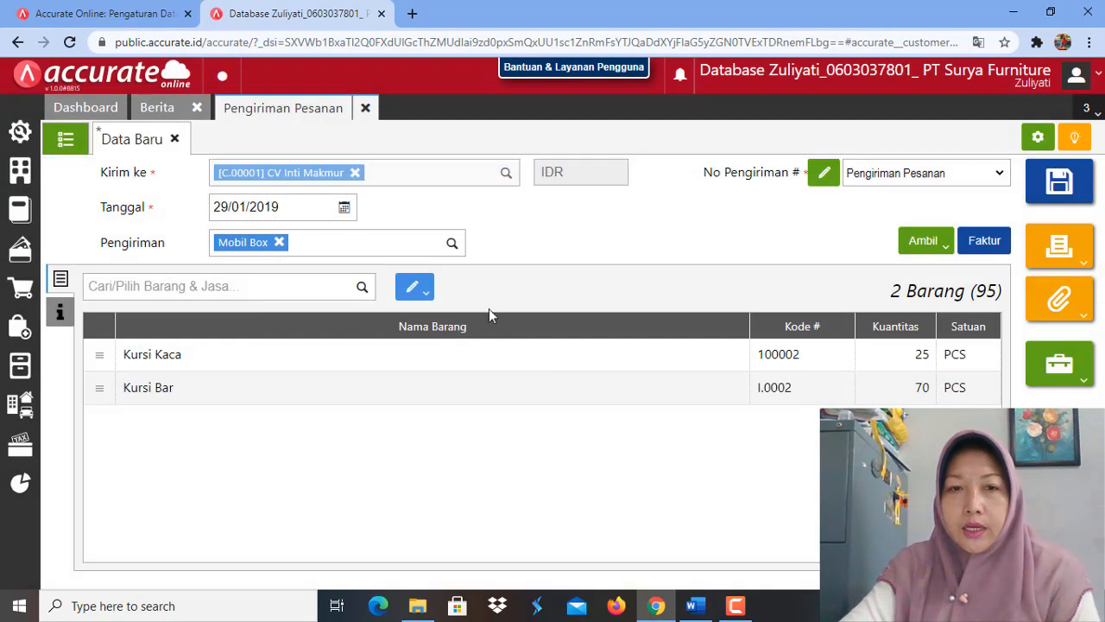
# Step: Change the warehouse of all delivery items to Depan and save the delivery order
pyautogui.click(419, 292)
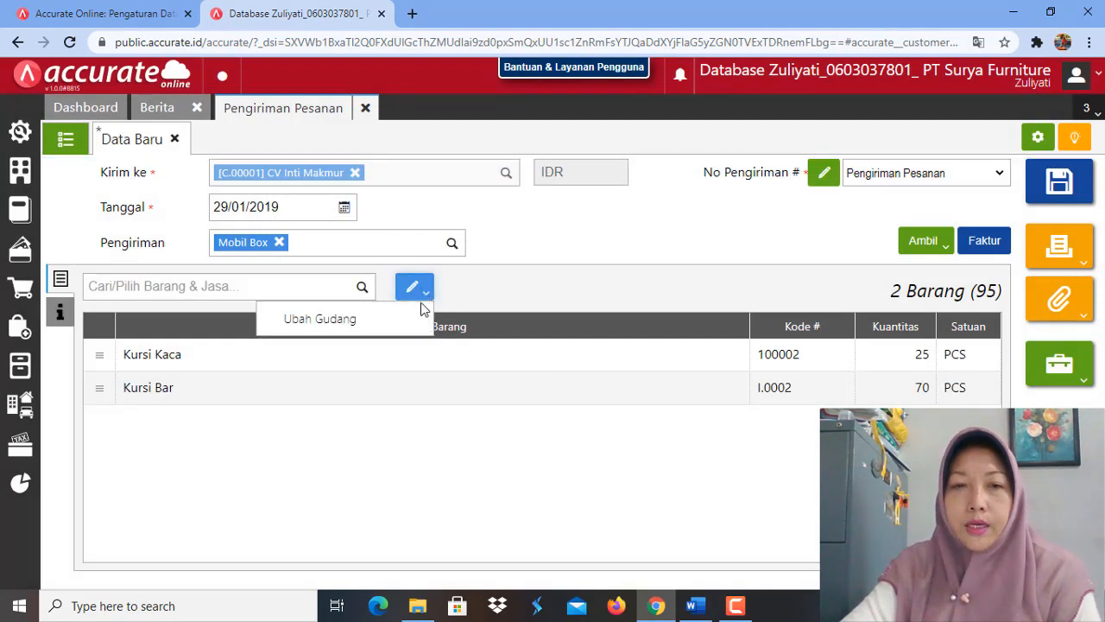
pyautogui.click(384, 332)
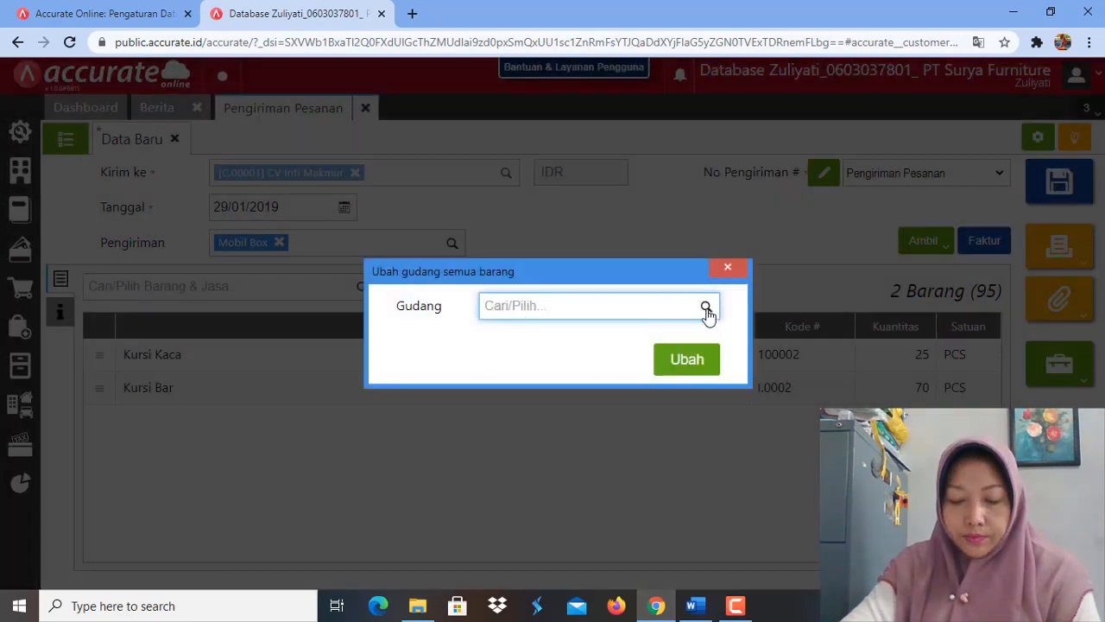
pyautogui.click(706, 309)
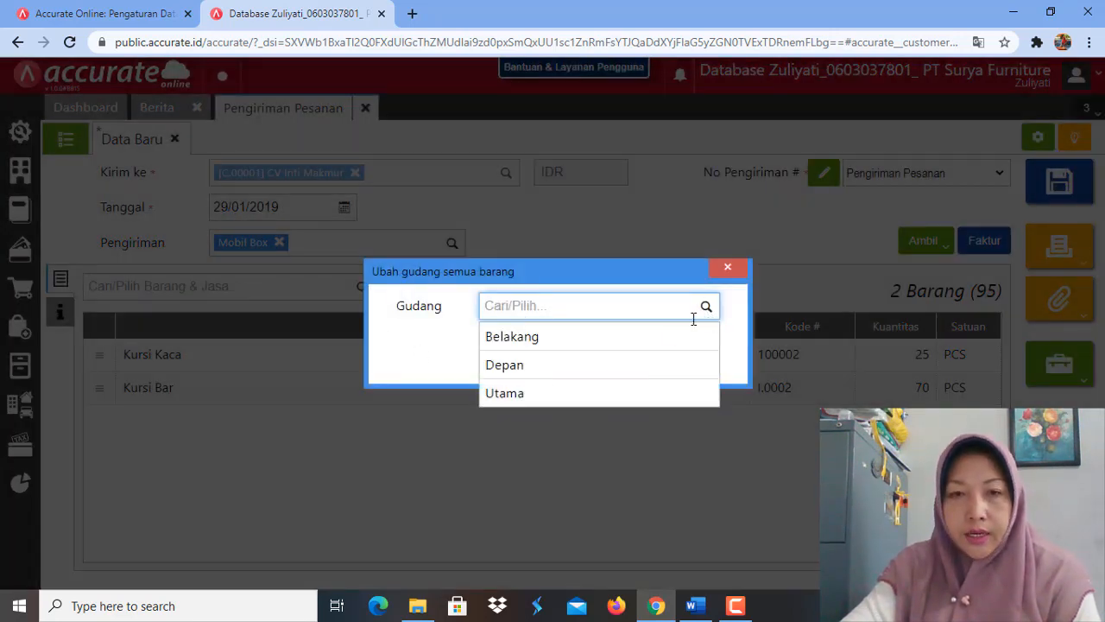
pyautogui.click(614, 373)
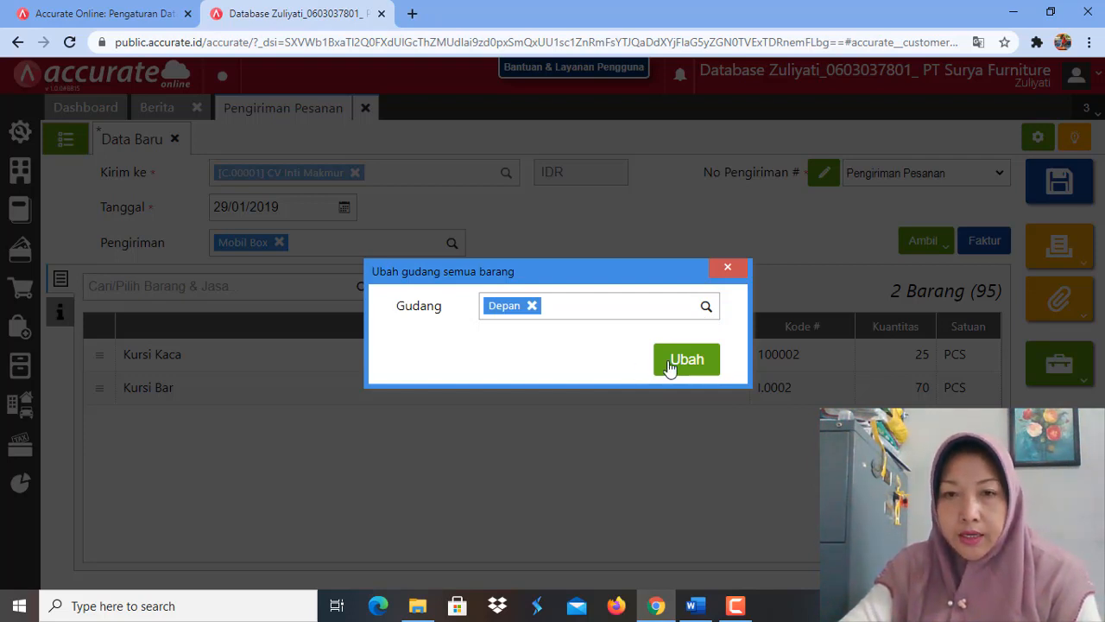
pyautogui.click(700, 366)
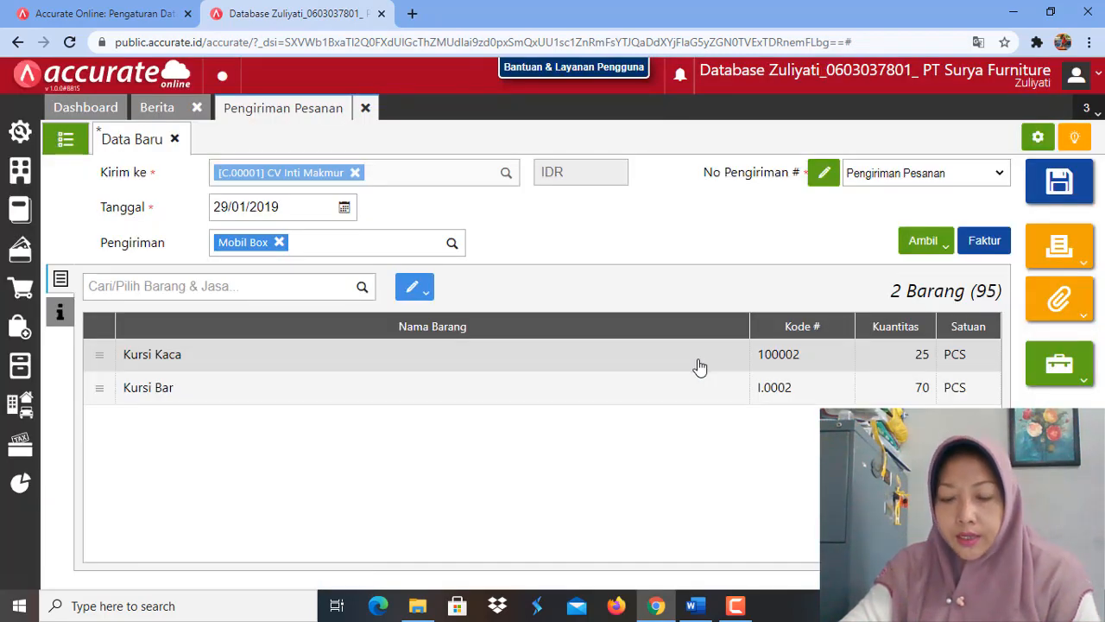
pyautogui.click(1068, 182)
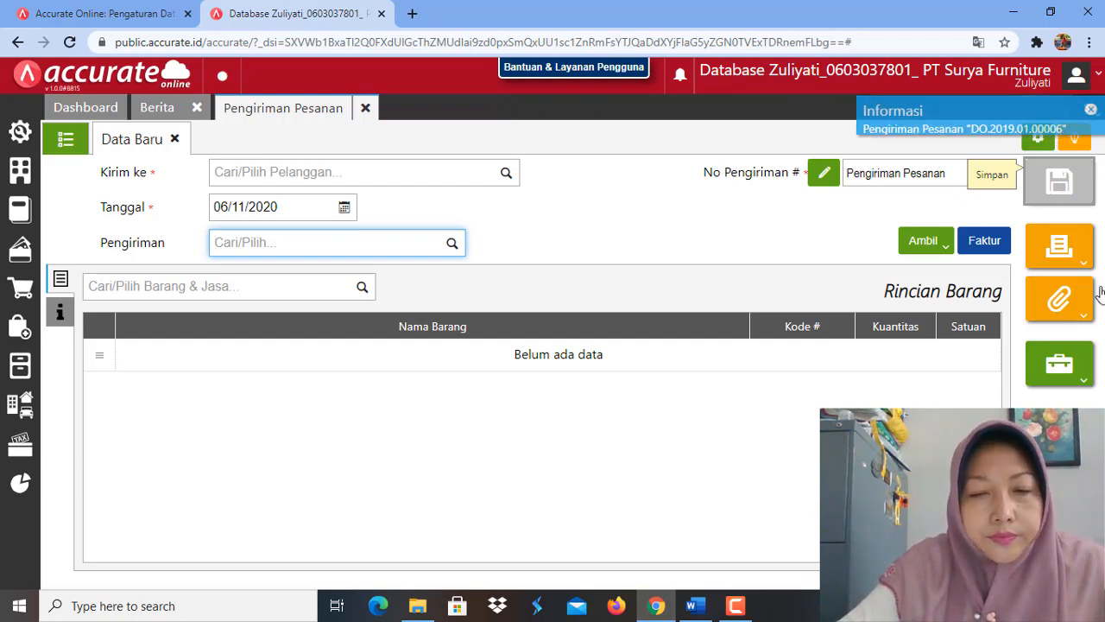
# Step: Switch to the Word module, read the exercise for 30 January 2019 and return to Accurate Online in Chrome
pyautogui.click(696, 605)
pyautogui.scroll(-5, 531, 390)
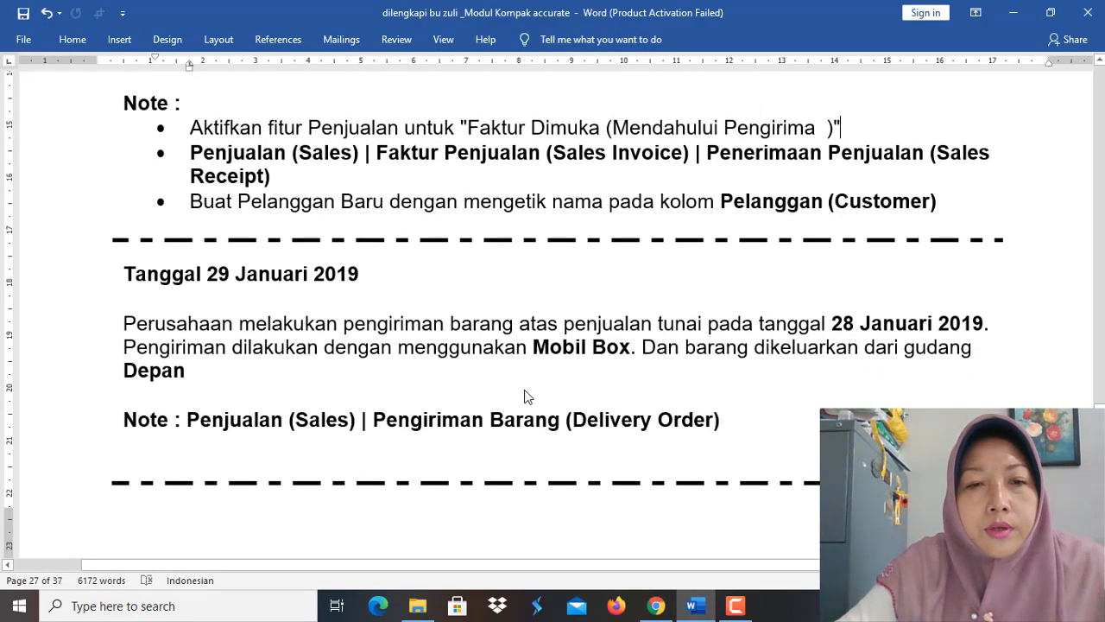
pyautogui.scroll(-4, 526, 390)
pyautogui.scroll(-5, 526, 390)
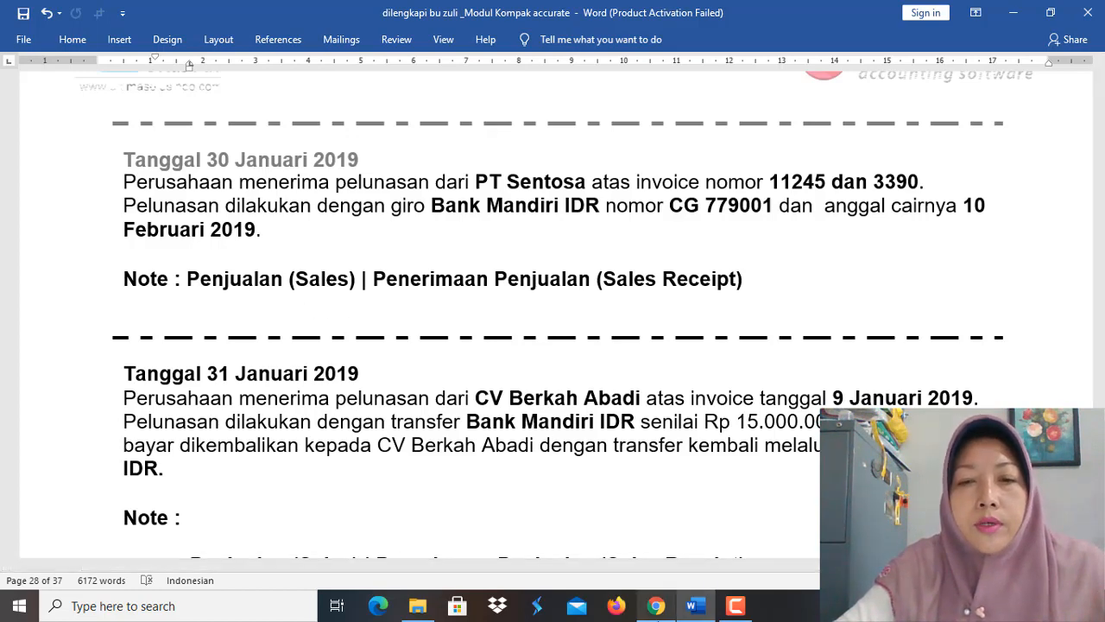
pyautogui.click(656, 606)
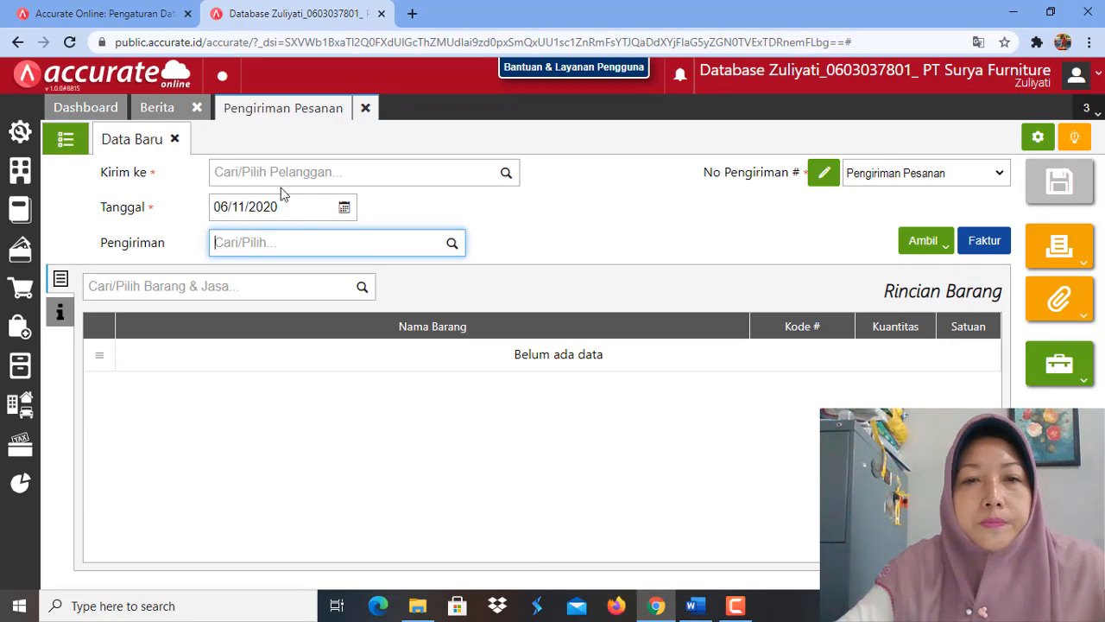
# Step: Close the Pengiriman Pesanan and Berita pages and open a new sales receipt (Penerimaan Penjualan)
pyautogui.click(366, 107)
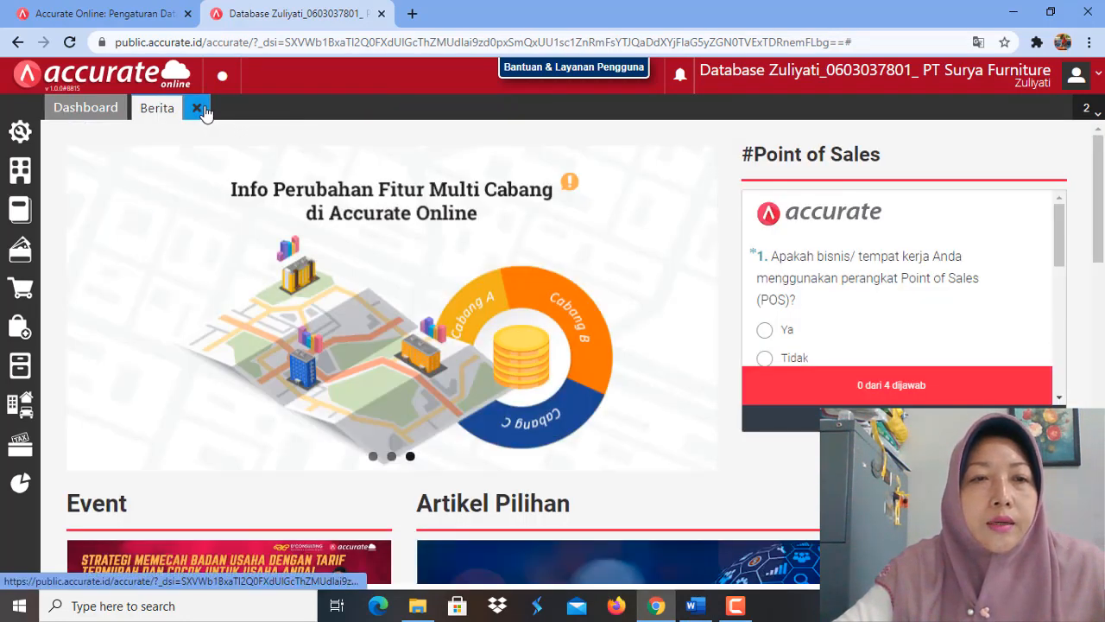
pyautogui.click(198, 108)
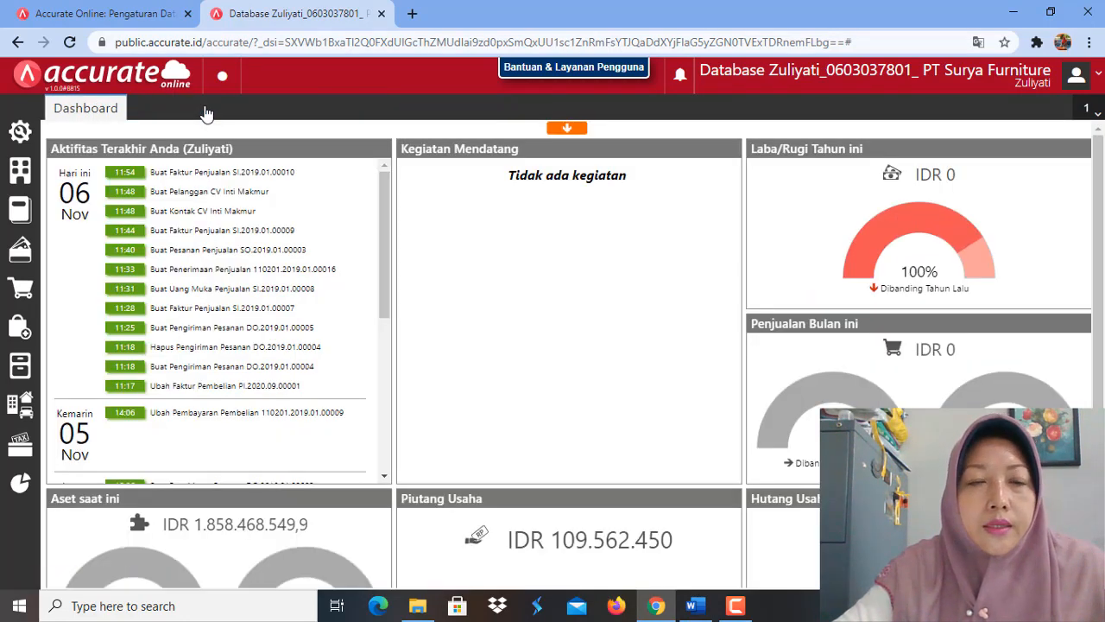
pyautogui.click(27, 287)
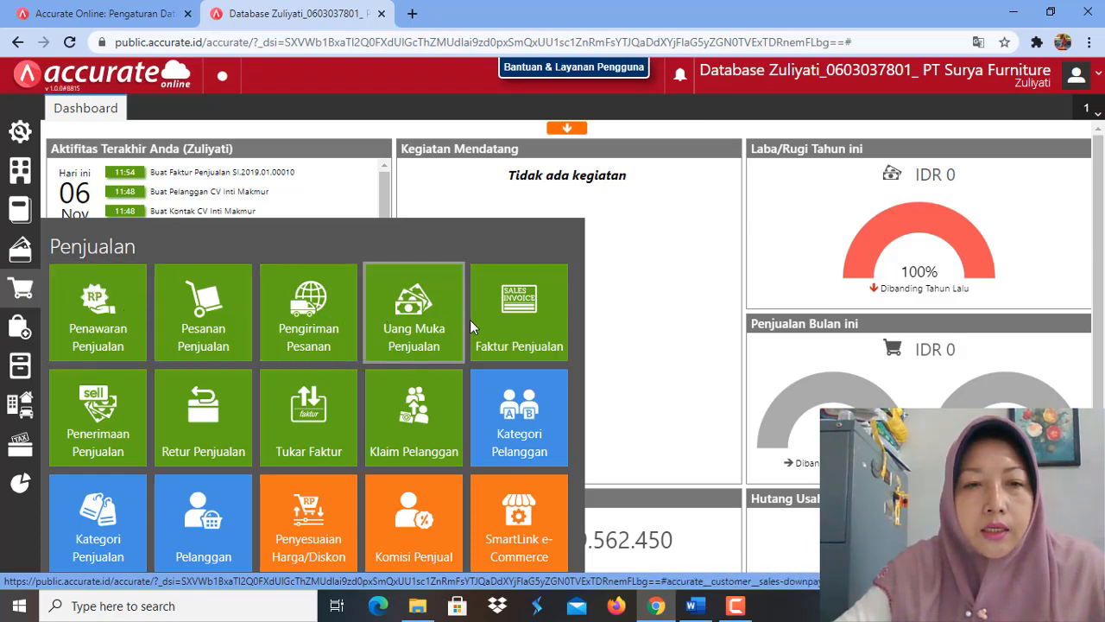
pyautogui.click(100, 423)
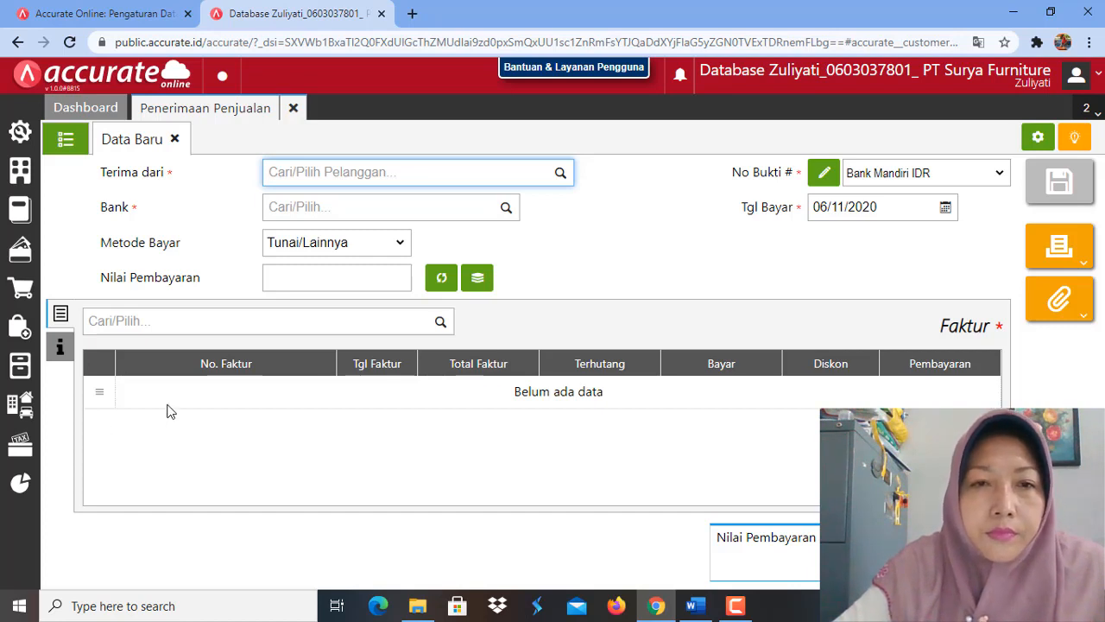
# Step: Record the receipt as coming from PT Sentosa into Bank Mandiri IDR, with payment date 30/01/2019
pyautogui.click(561, 177)
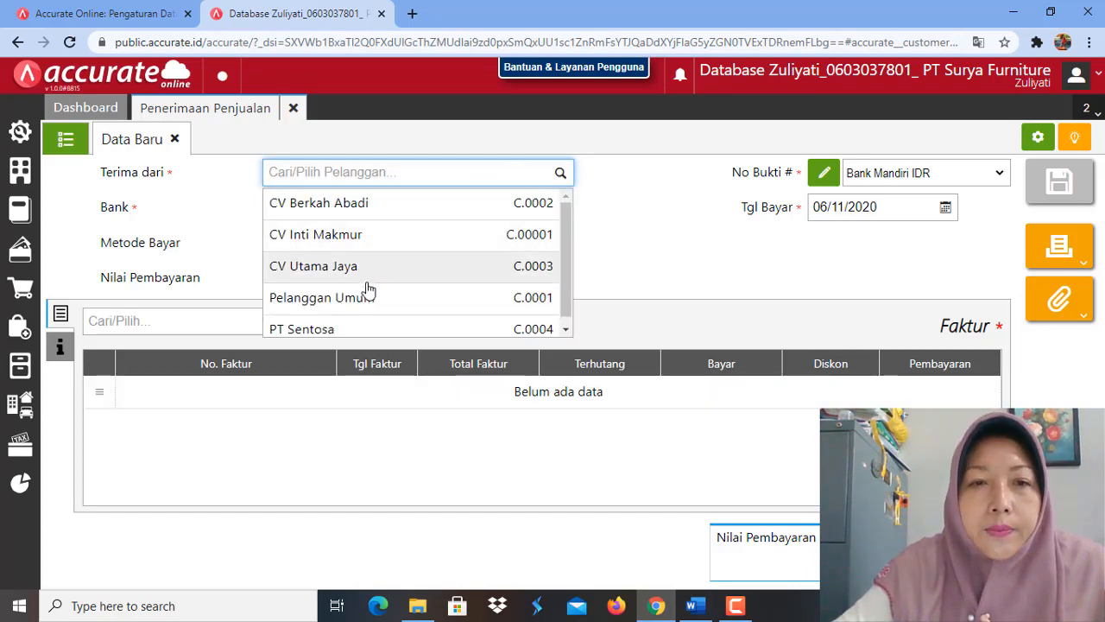
pyautogui.click(354, 330)
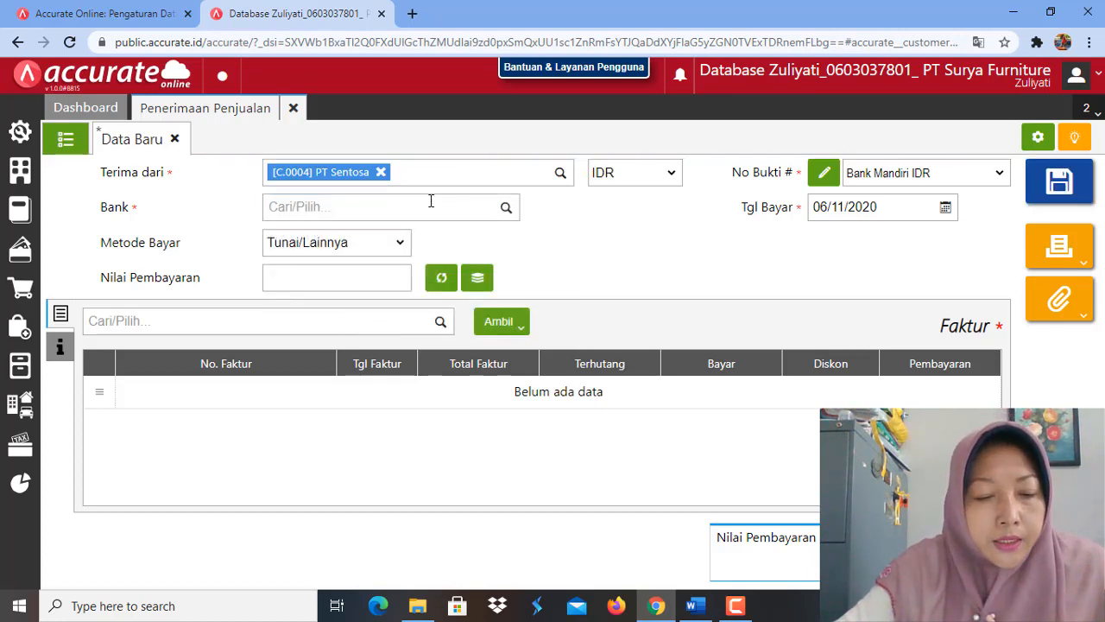
pyautogui.click(504, 210)
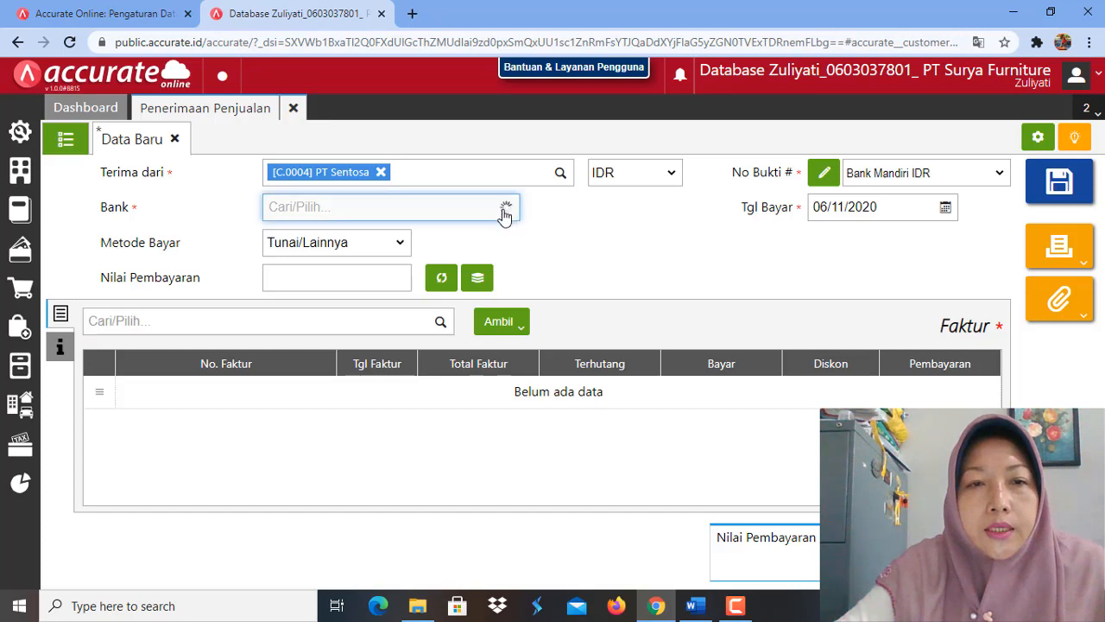
pyautogui.click(368, 346)
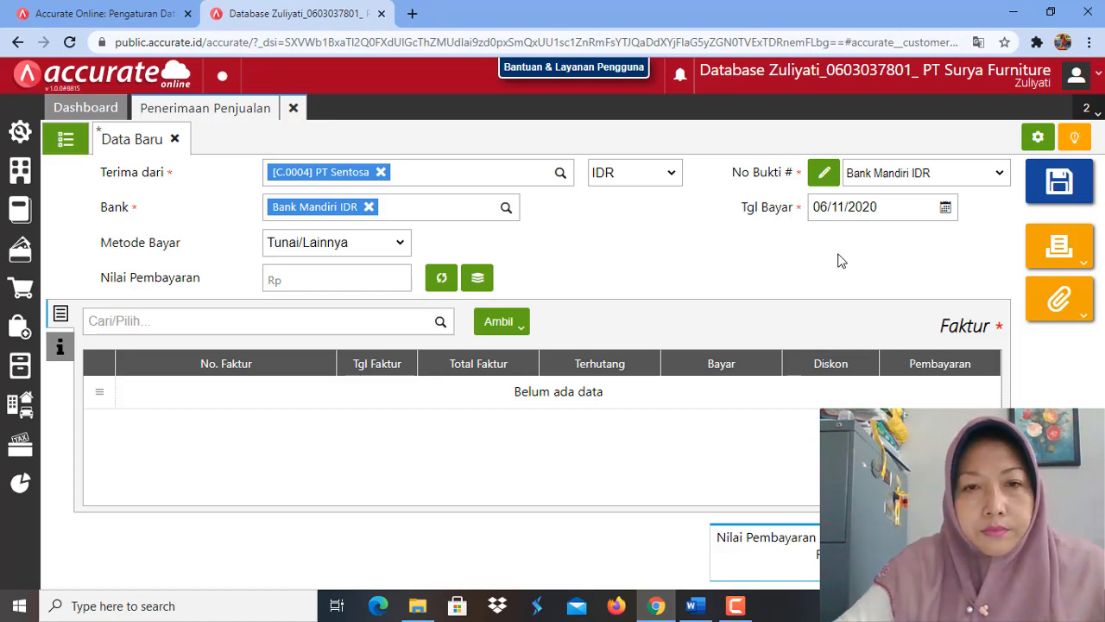
pyautogui.click(892, 206)
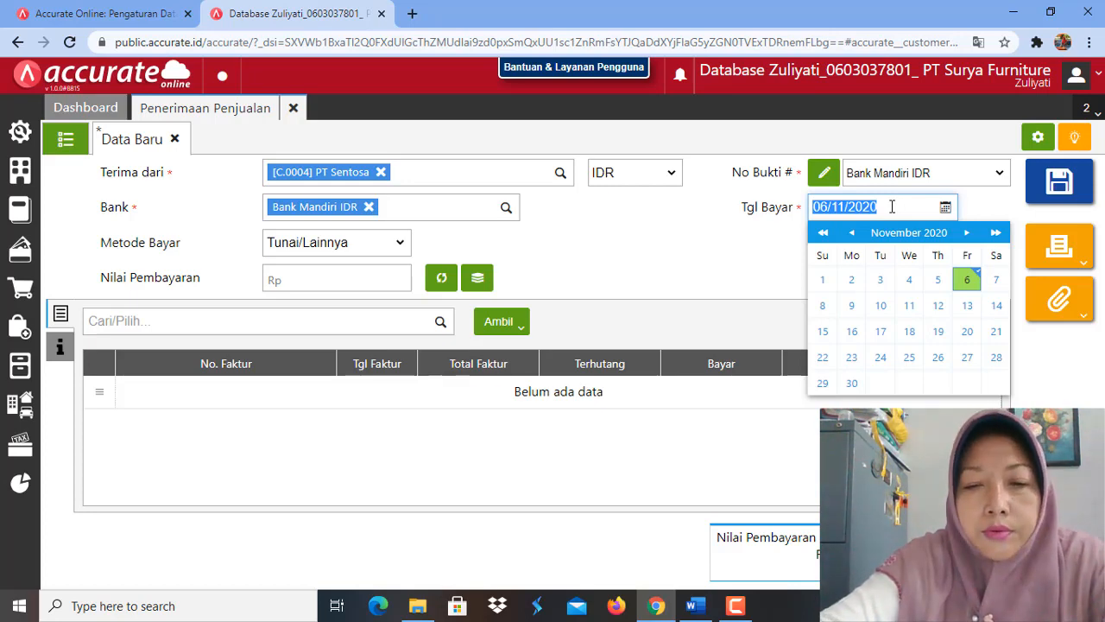
pyautogui.write('30/01/2019')
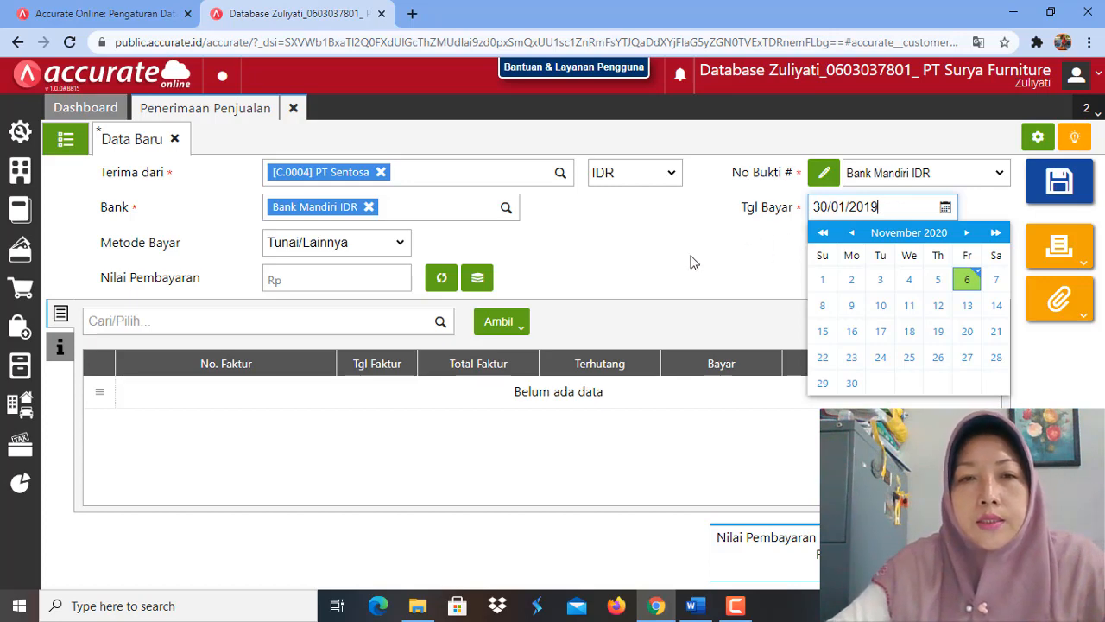
pyautogui.click(521, 266)
# Step: Set the receipt's payment method to Cek/Giro with giro number CG 779001
pyautogui.click(402, 245)
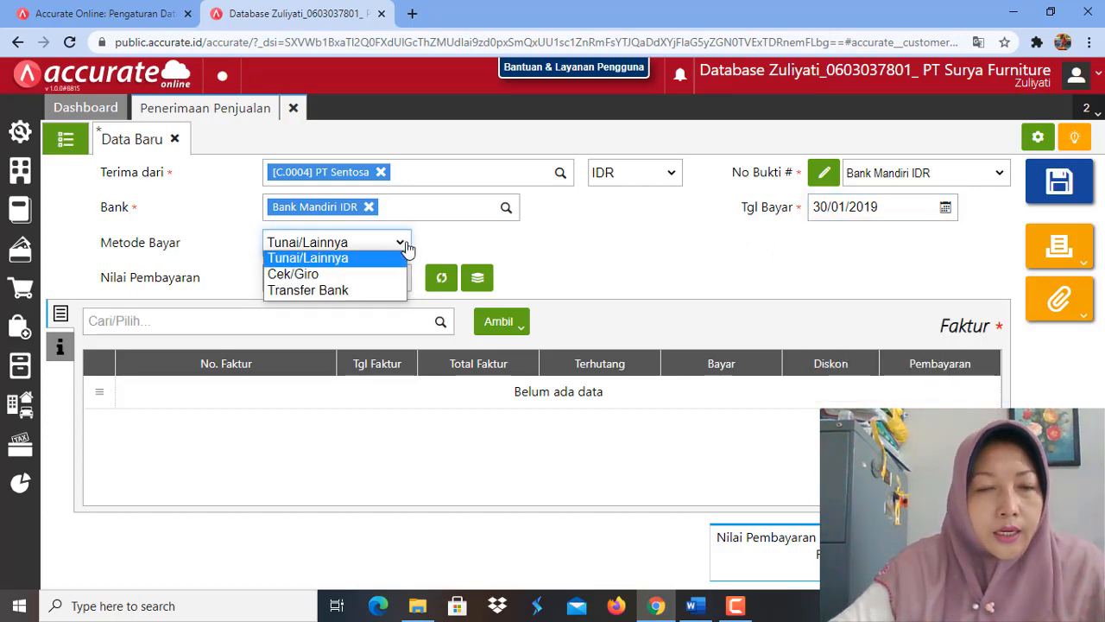
pyautogui.click(375, 274)
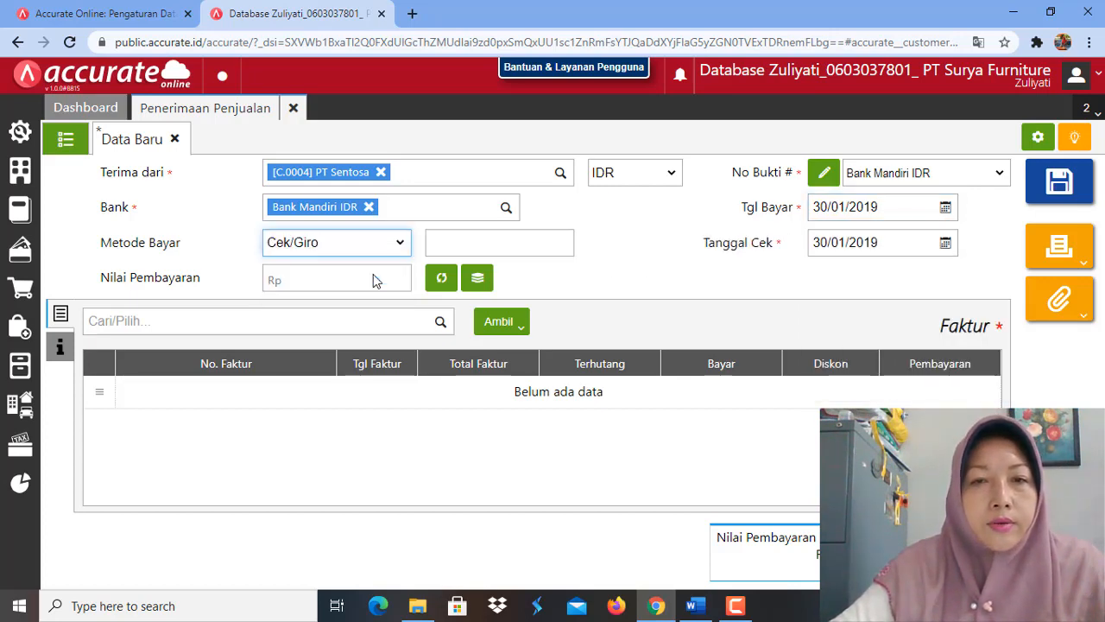
pyautogui.click(453, 244)
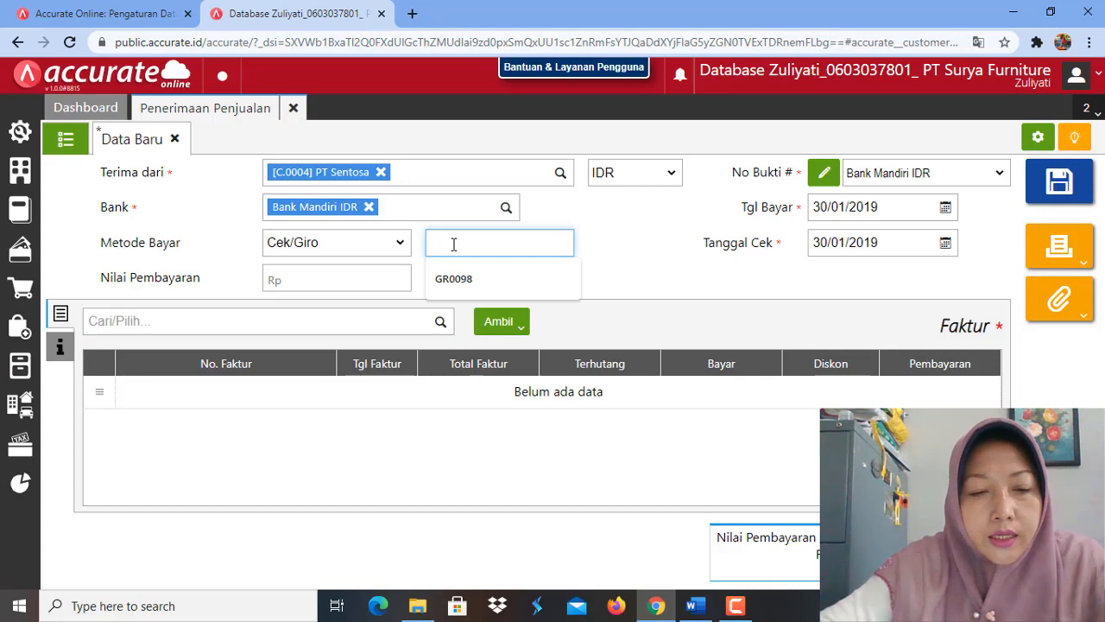
pyautogui.write('CG 779001')
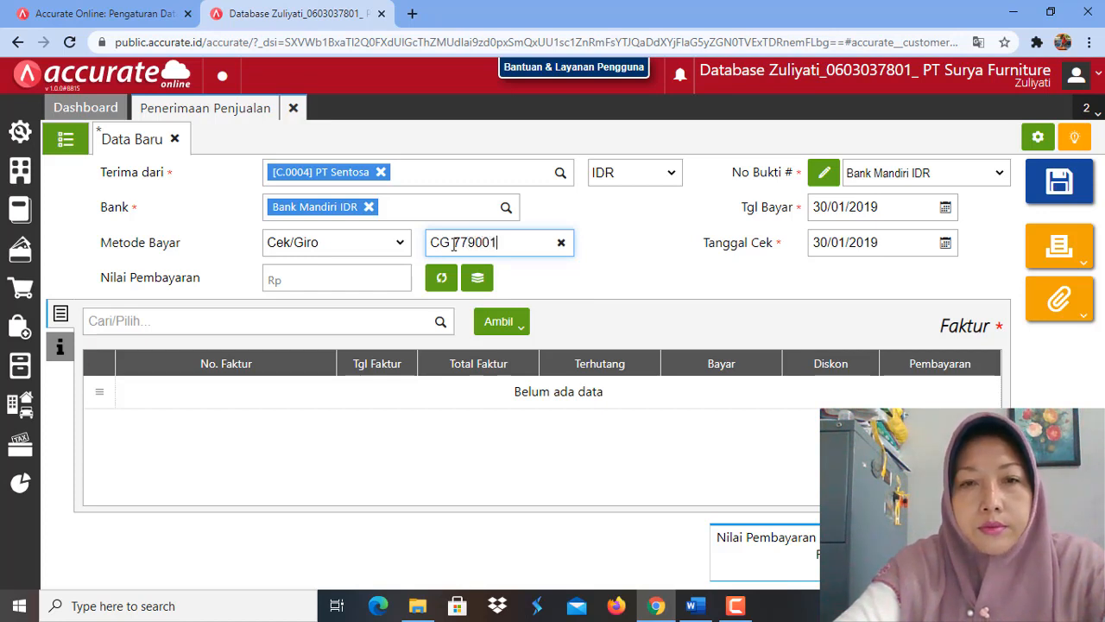
# Step: Set the giro's cheque date (Tanggal Cek) to 10/02/2019
pyautogui.click(888, 247)
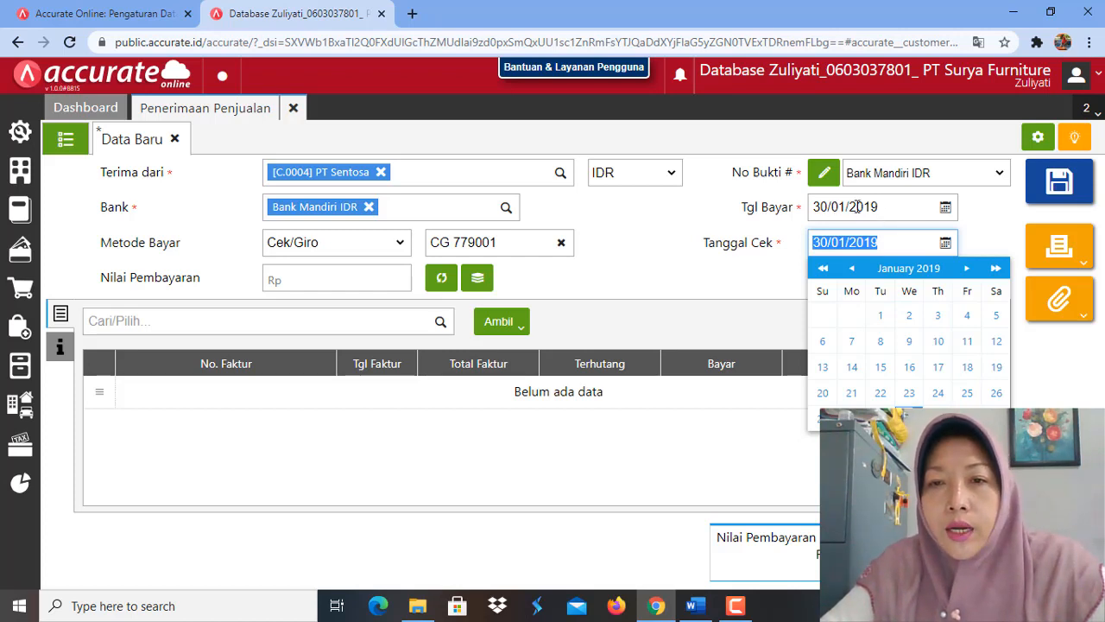
pyautogui.click(882, 242)
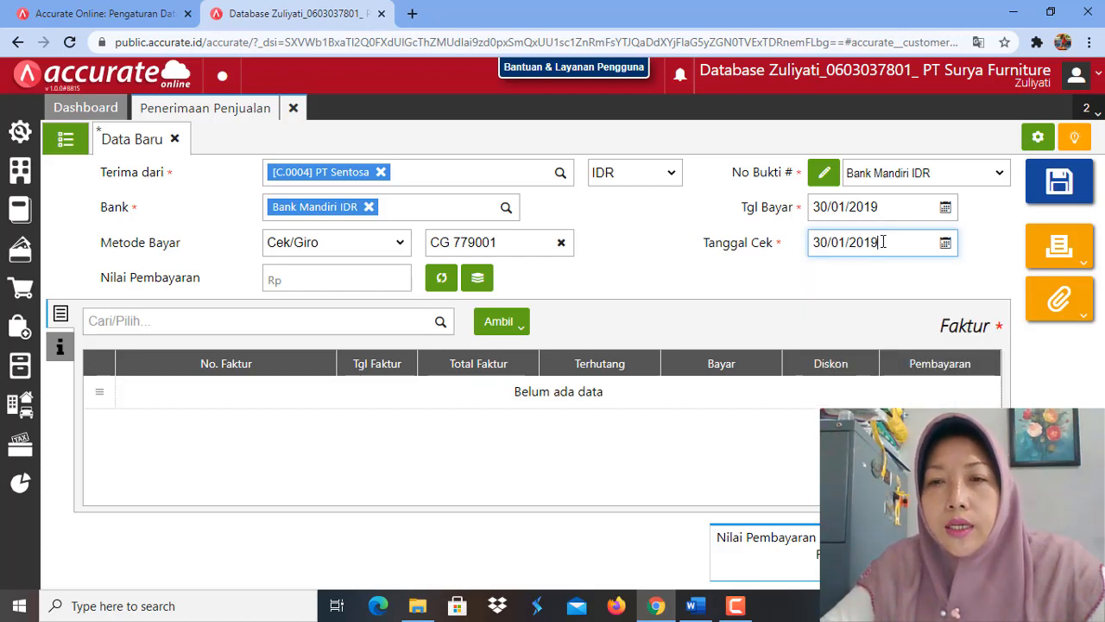
pyautogui.click(884, 242)
pyautogui.moveTo(883, 242); pyautogui.dragTo(807, 248)
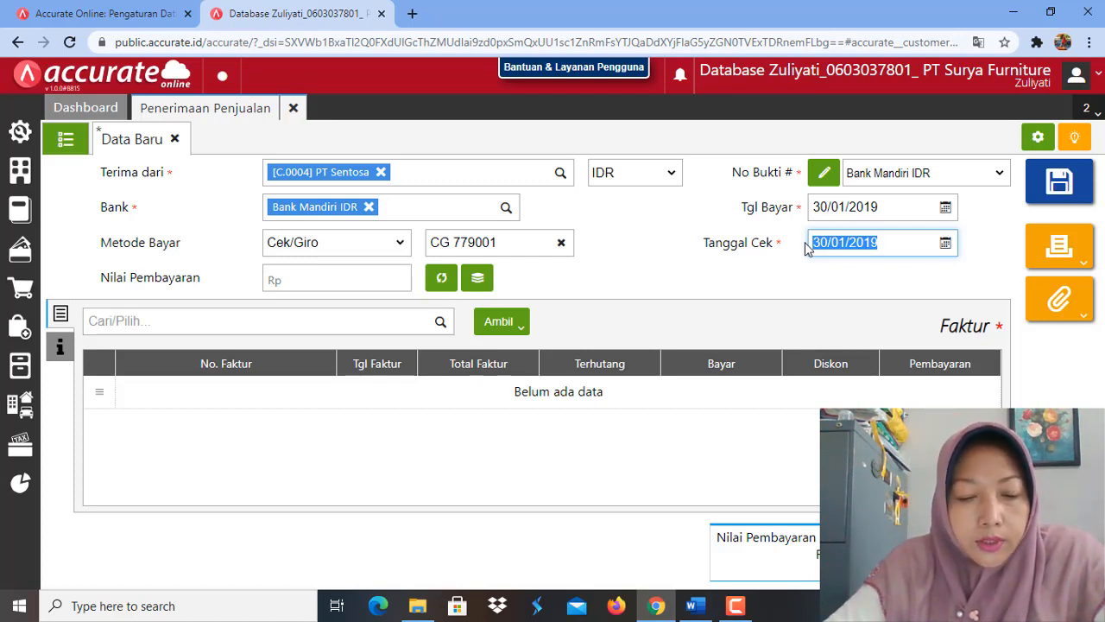
pyautogui.write('1001')
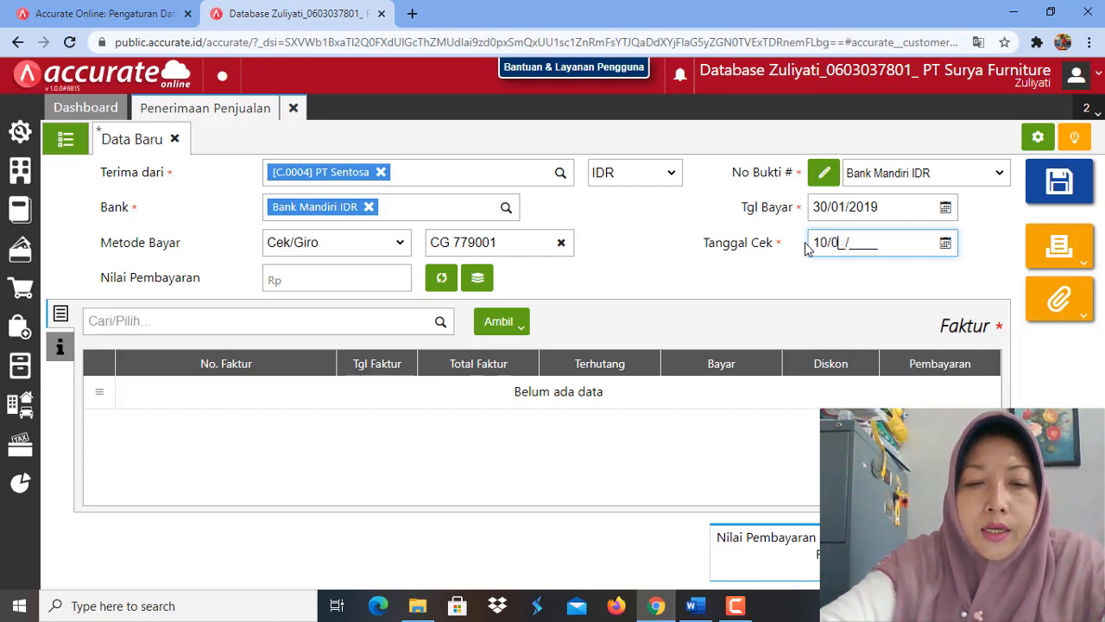
pyautogui.write('22019')
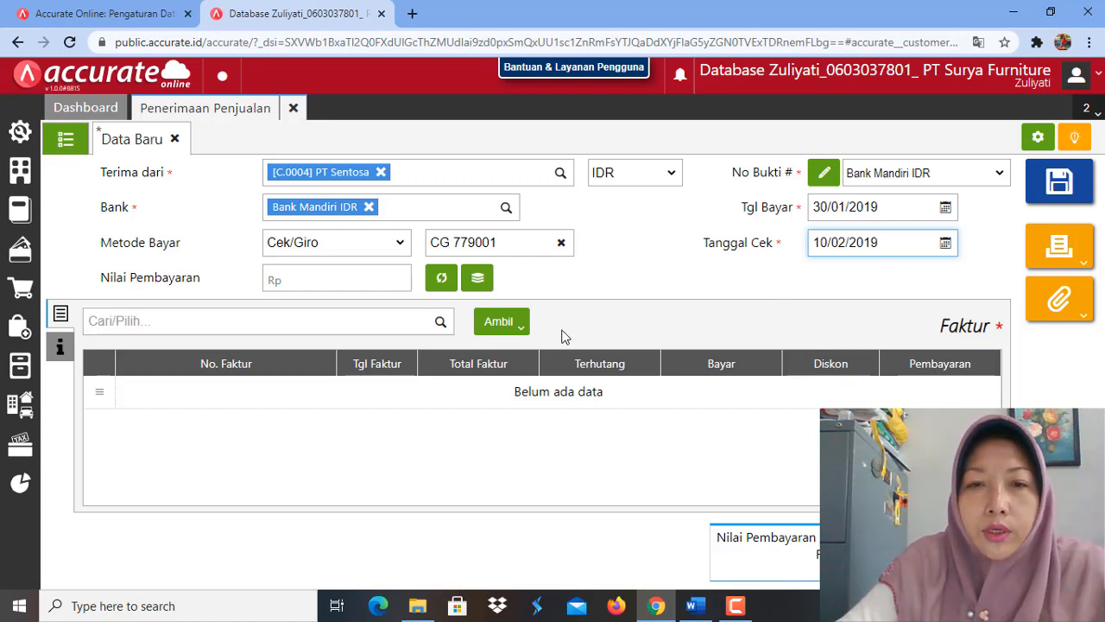
# Step: Apply the receipt to unpaid invoices 11245 and 3390 only, with the payment amount calculated from them, and save it
pyautogui.click(521, 327)
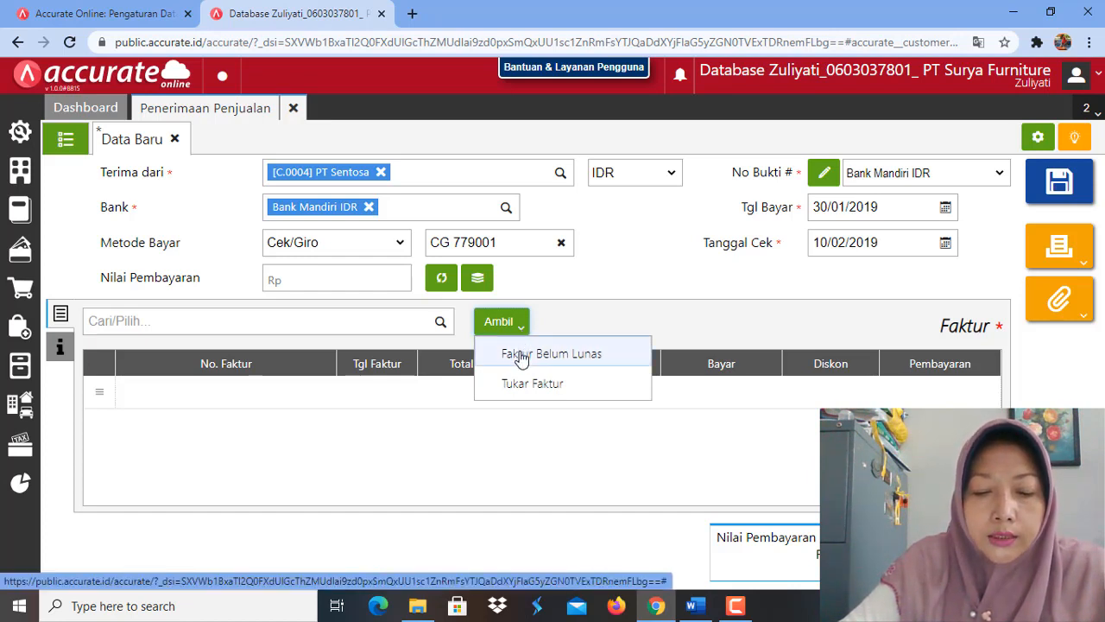
pyautogui.click(520, 356)
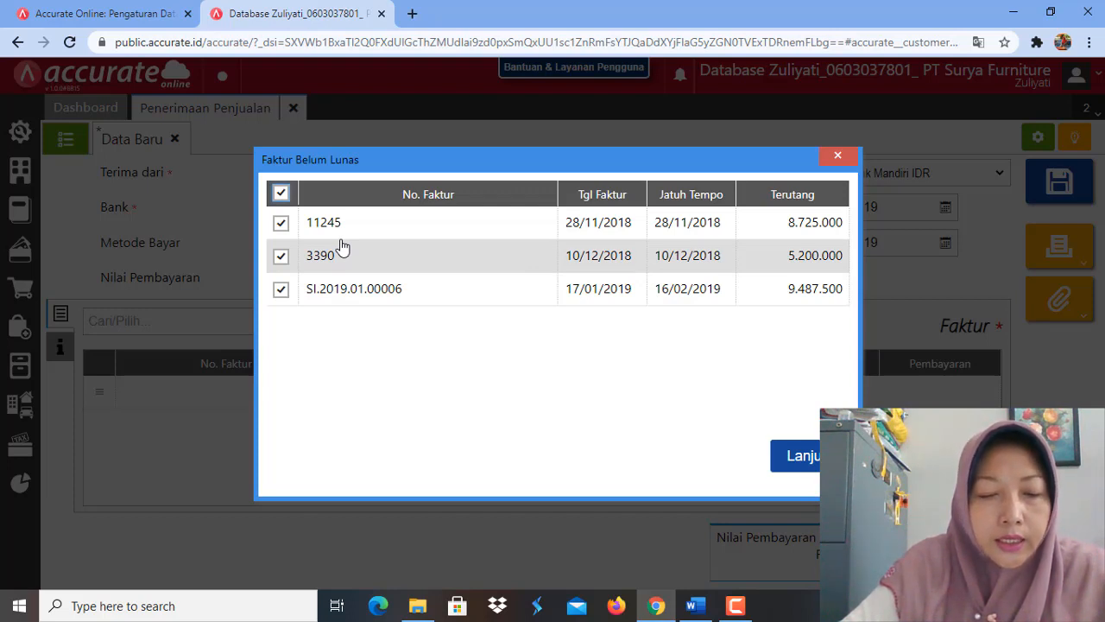
pyautogui.click(282, 290)
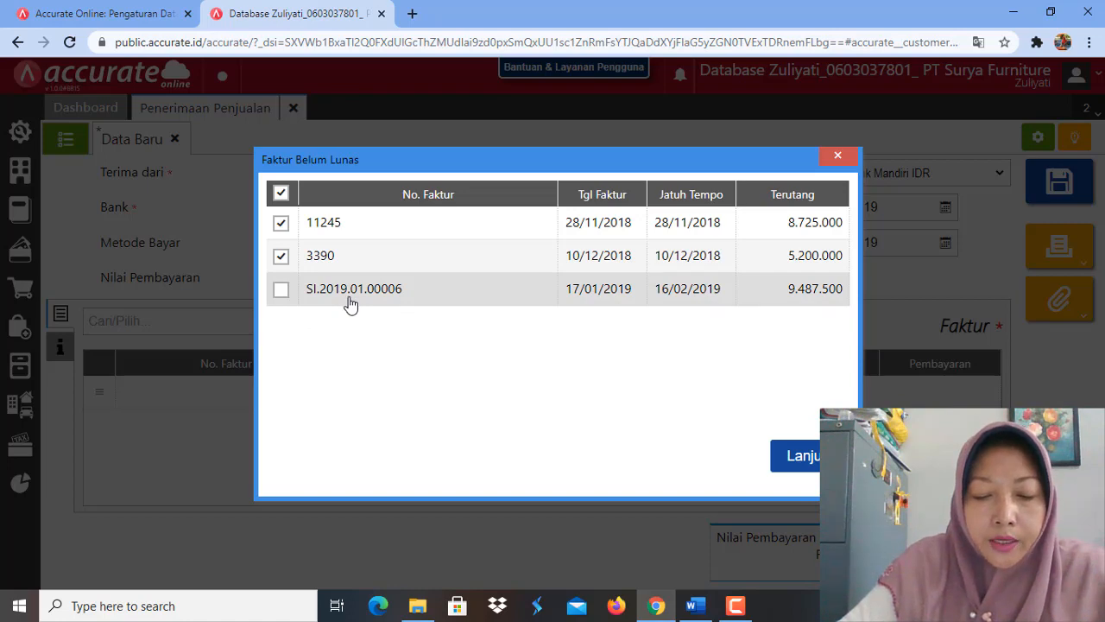
pyautogui.click(803, 458)
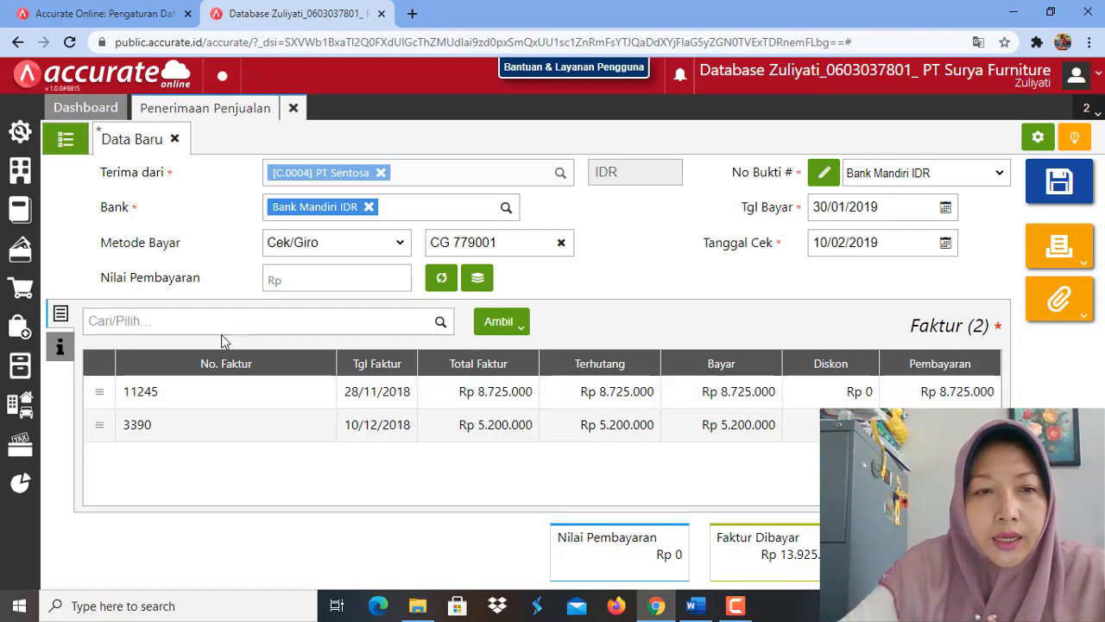
pyautogui.click(443, 286)
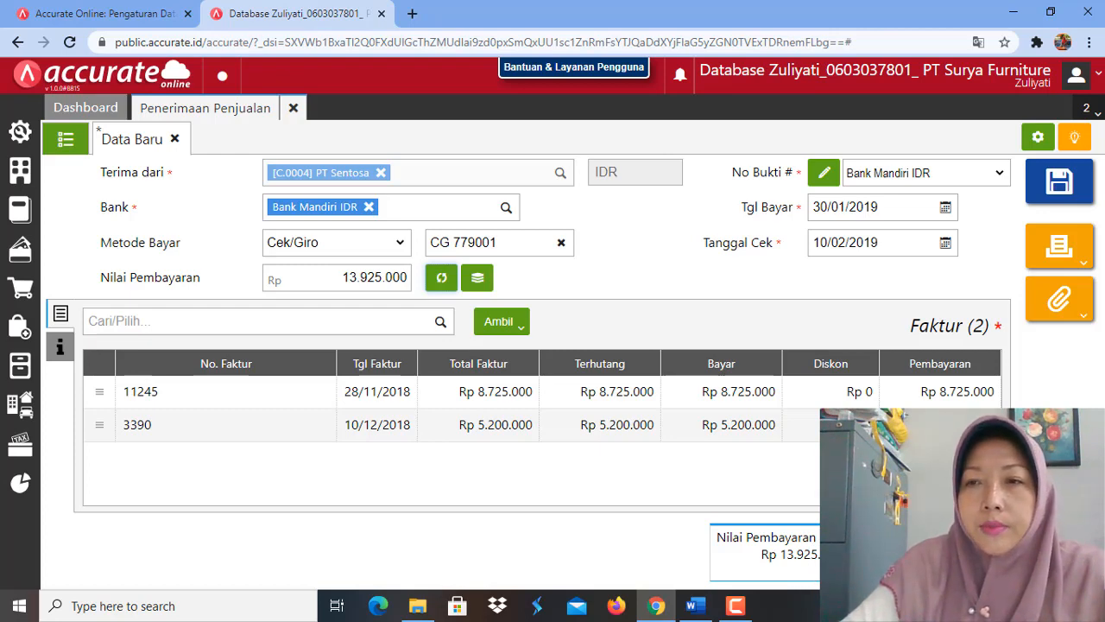
pyautogui.click(1061, 184)
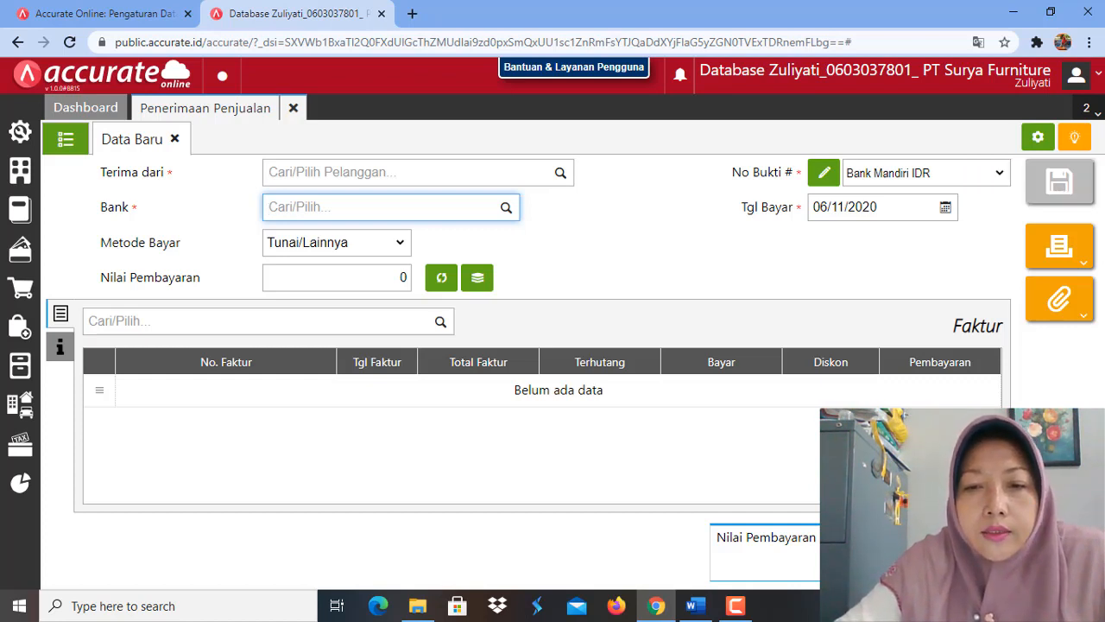
# Step: Switch to the Word module, read the exercise for 31 January 2019 and return to Accurate Online in Chrome
pyautogui.click(695, 606)
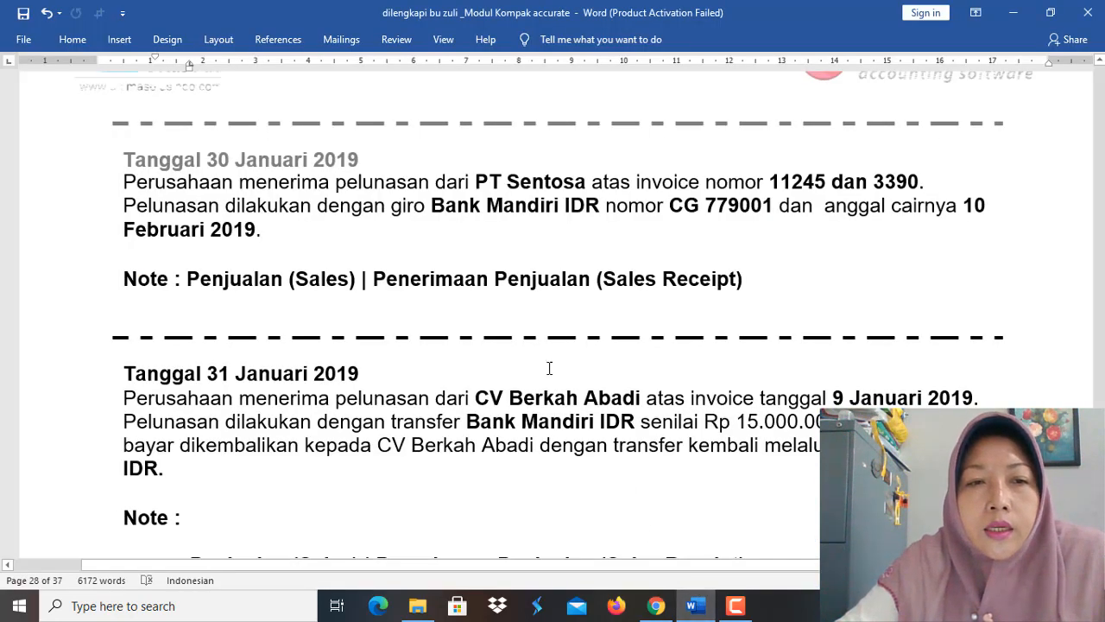
pyautogui.scroll(-4, 549, 369)
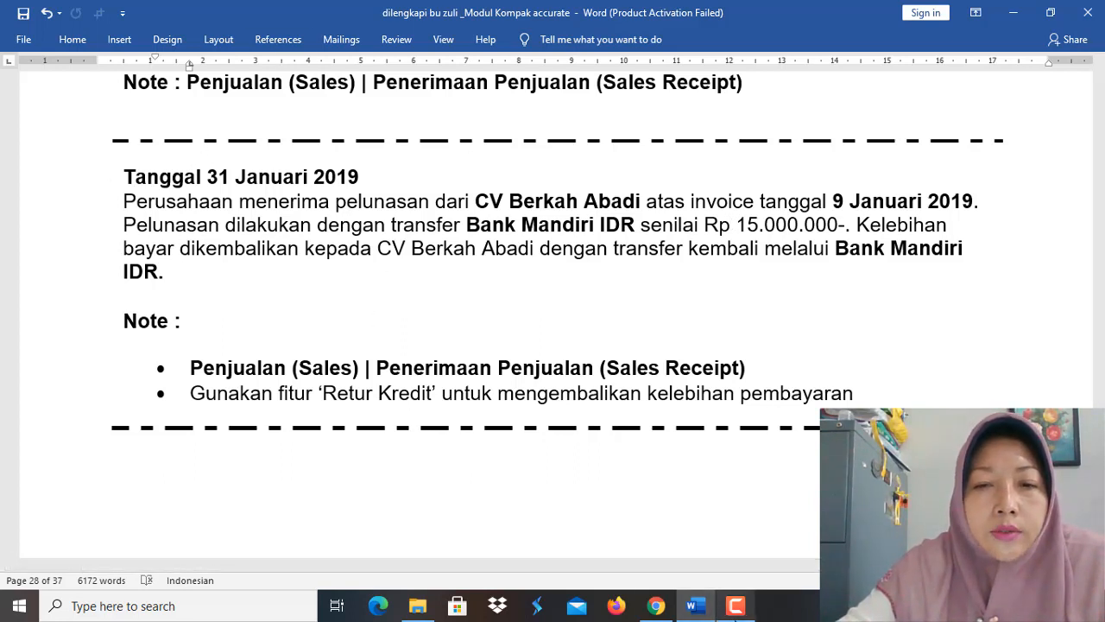
pyautogui.click(656, 608)
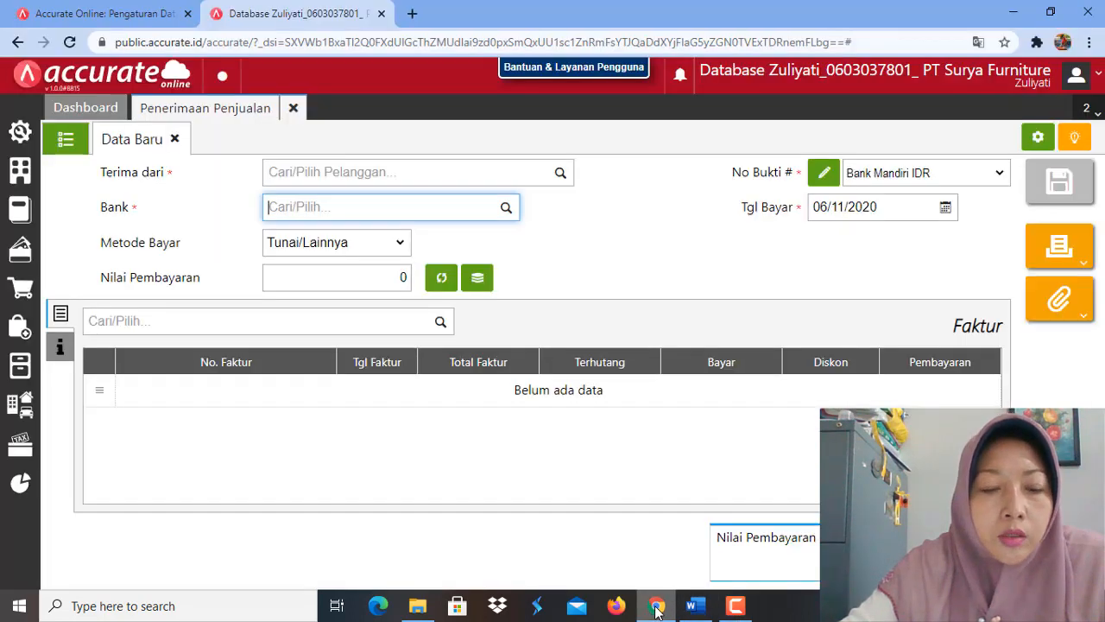
# Step: Reopen Penerimaan Penjualan with a new receipt and choose CV Berkah Abadi as payer and Bank Mandiri IDR as bank
pyautogui.click(295, 110)
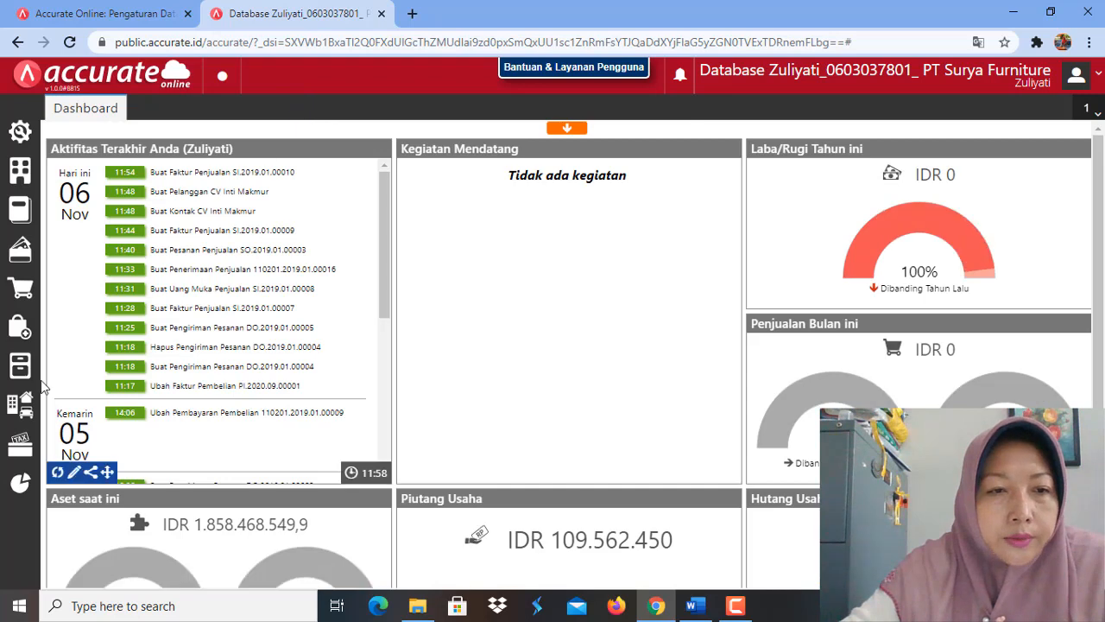
pyautogui.moveTo(21, 288)
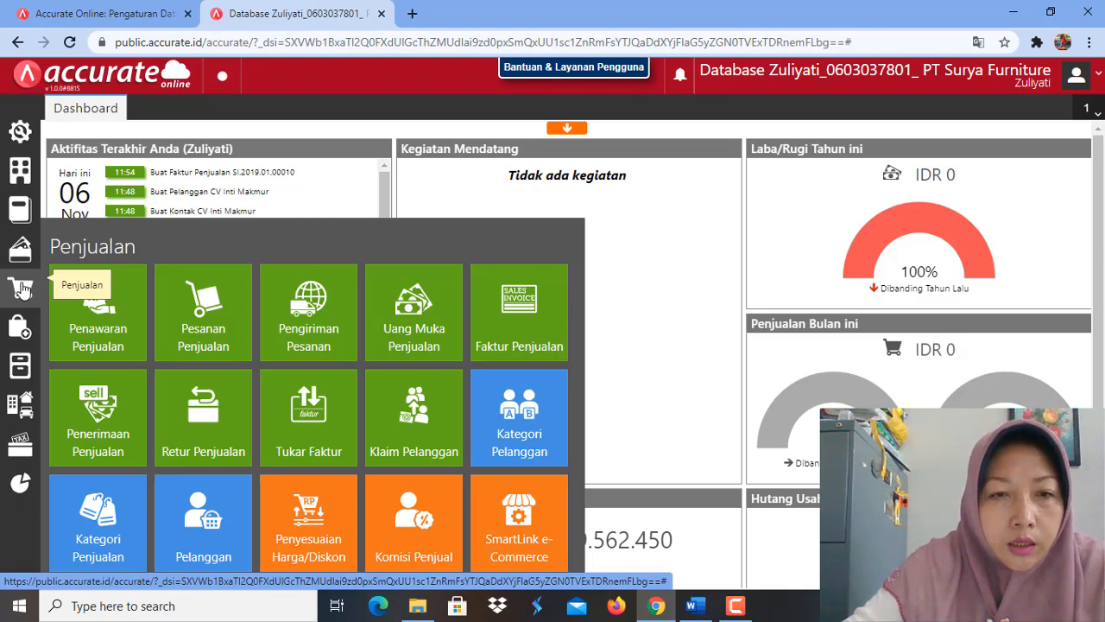
pyautogui.click(108, 444)
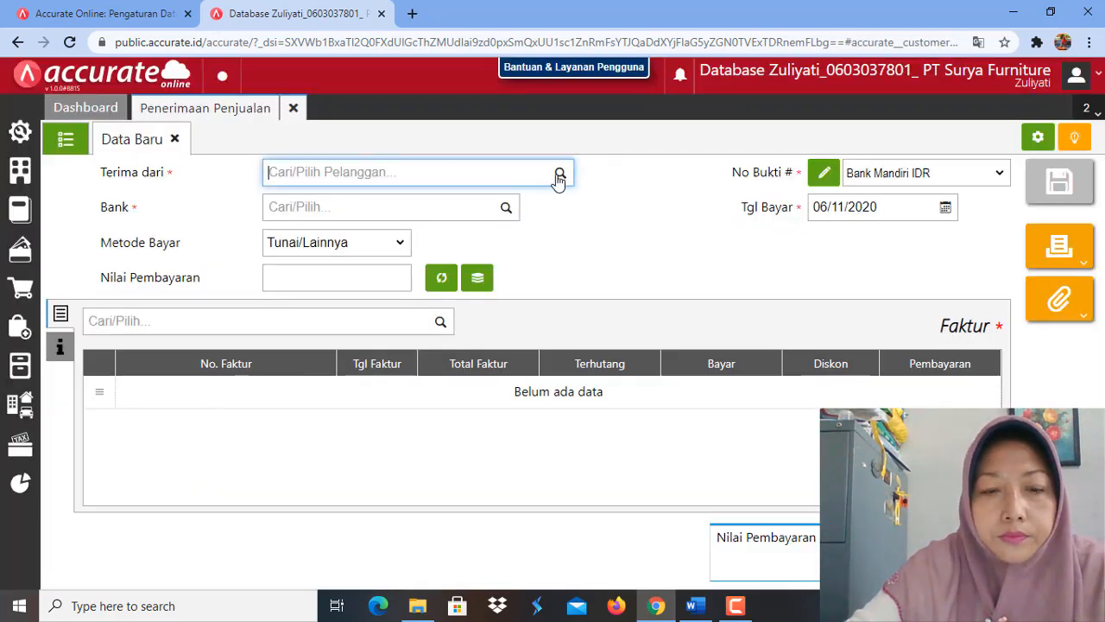
pyautogui.click(560, 176)
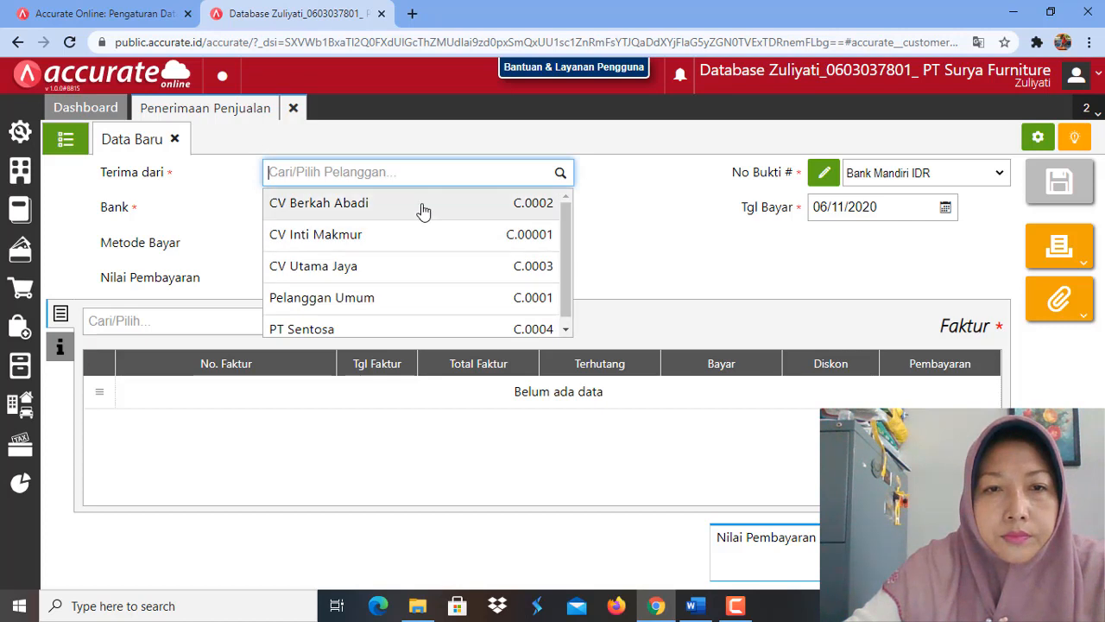
pyautogui.click(423, 208)
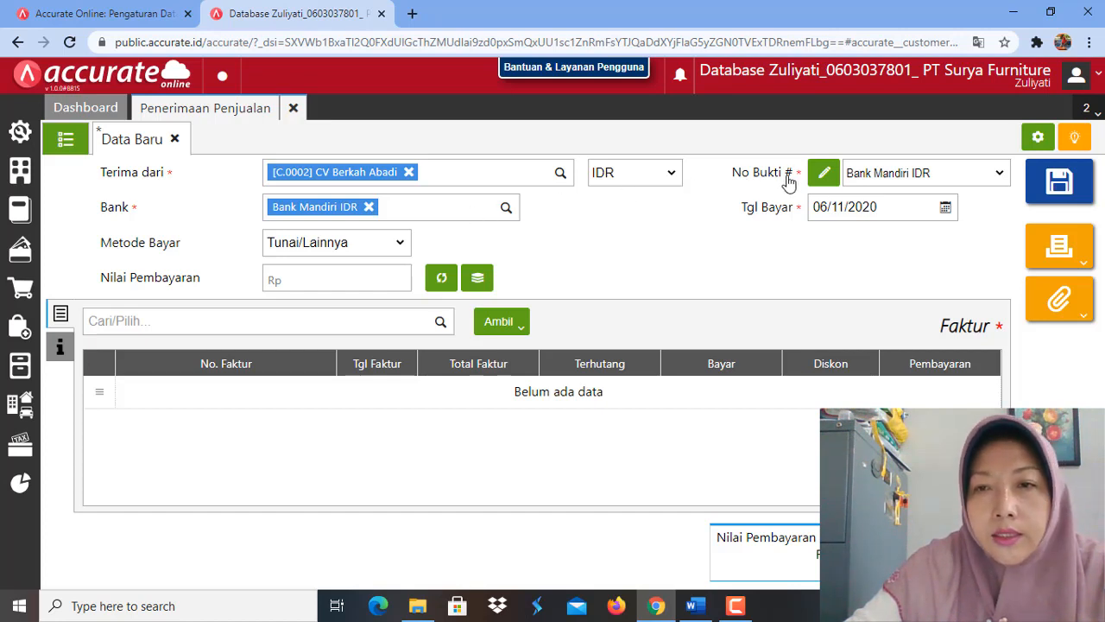
# Step: Set the payment date of CV Berkah Abadi's receipt to 31/01/2019
pyautogui.click(891, 206)
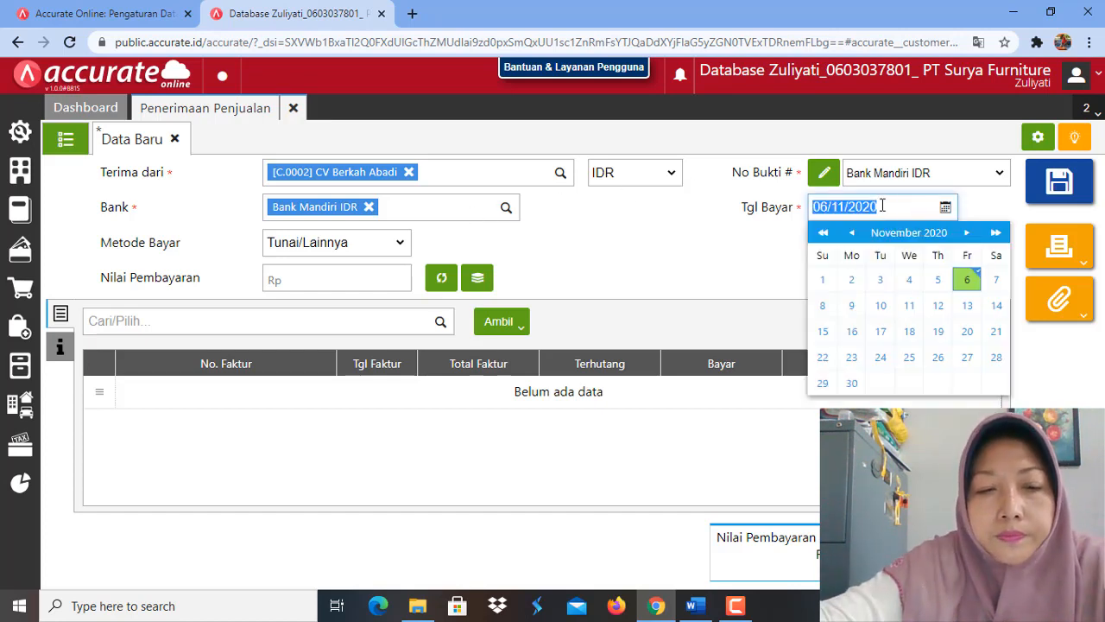
pyautogui.write('31/01/2019')
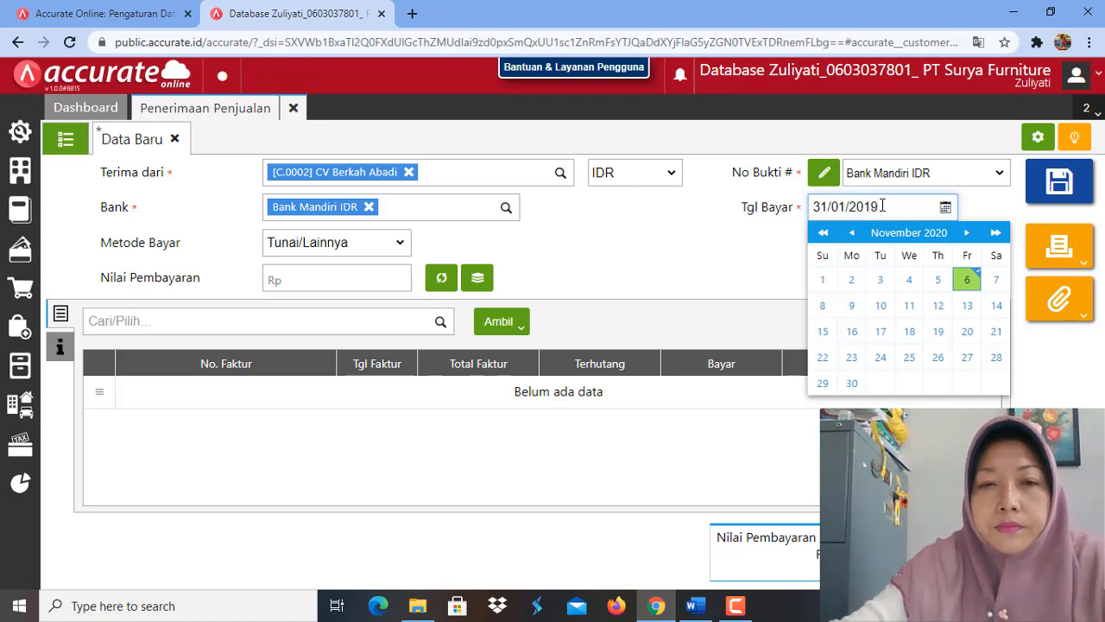
# Step: Set the payment method of CV Berkah Abadi's receipt to Transfer Bank
pyautogui.click(763, 289)
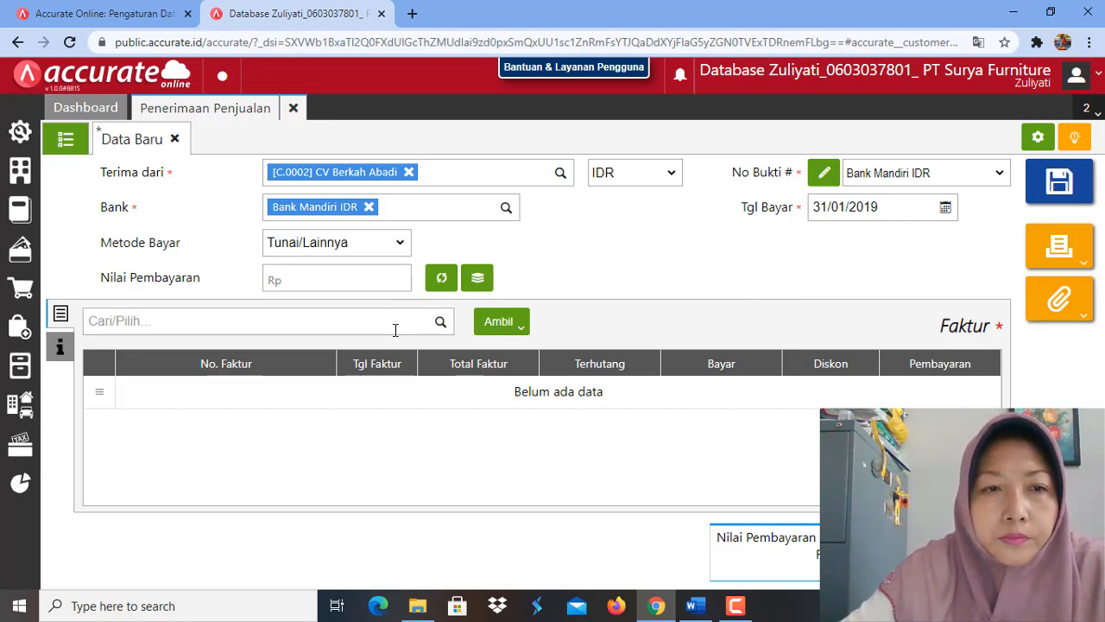
pyautogui.click(399, 249)
pyautogui.click(376, 292)
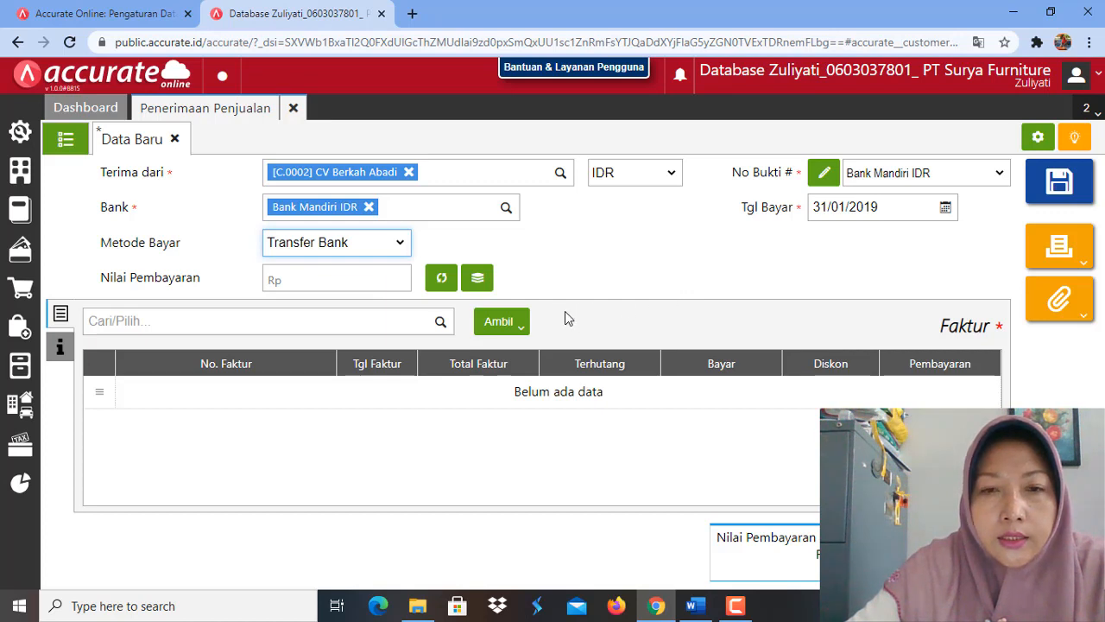
# Step: Bring only unpaid invoice SI.2019.01.00002 into the receipt, leaving out invoices 6789 and SI.2019.01.00007
pyautogui.click(523, 333)
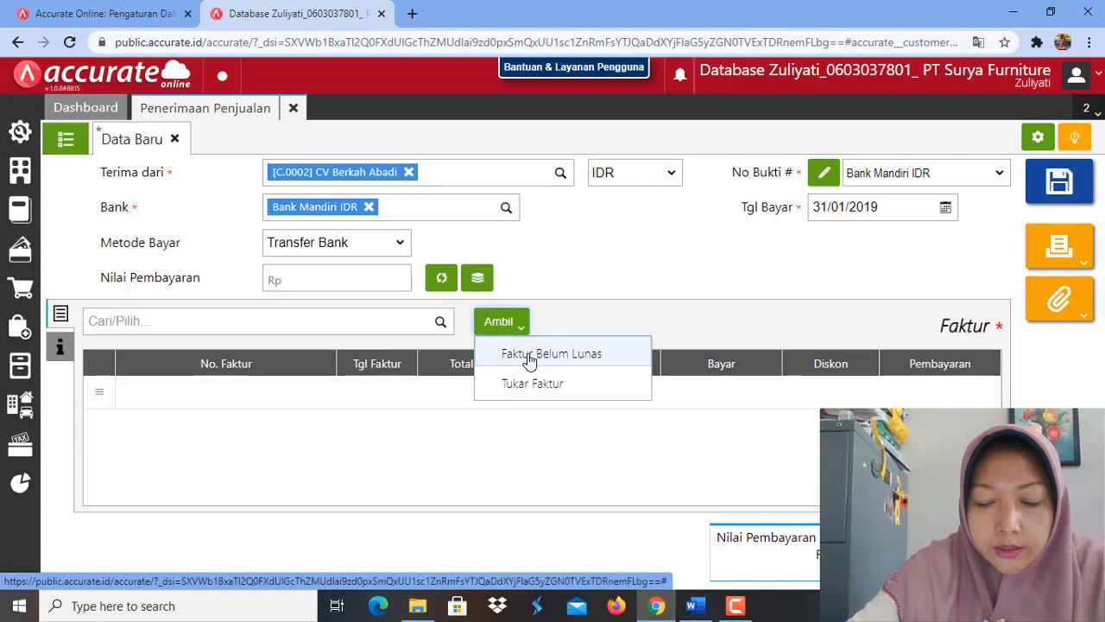
pyautogui.click(530, 357)
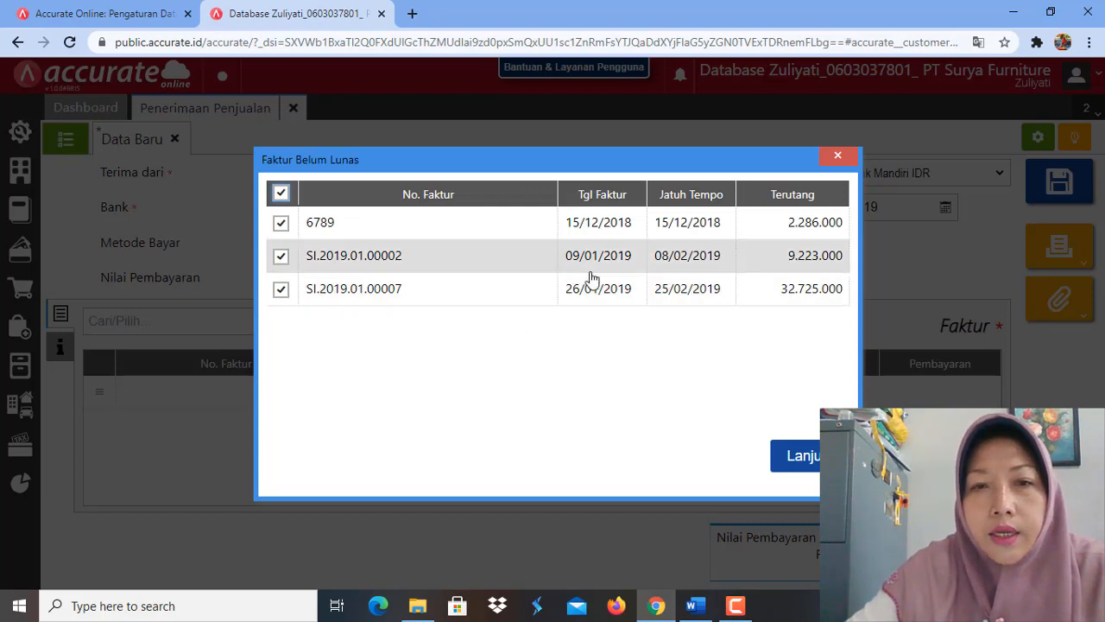
pyautogui.click(280, 223)
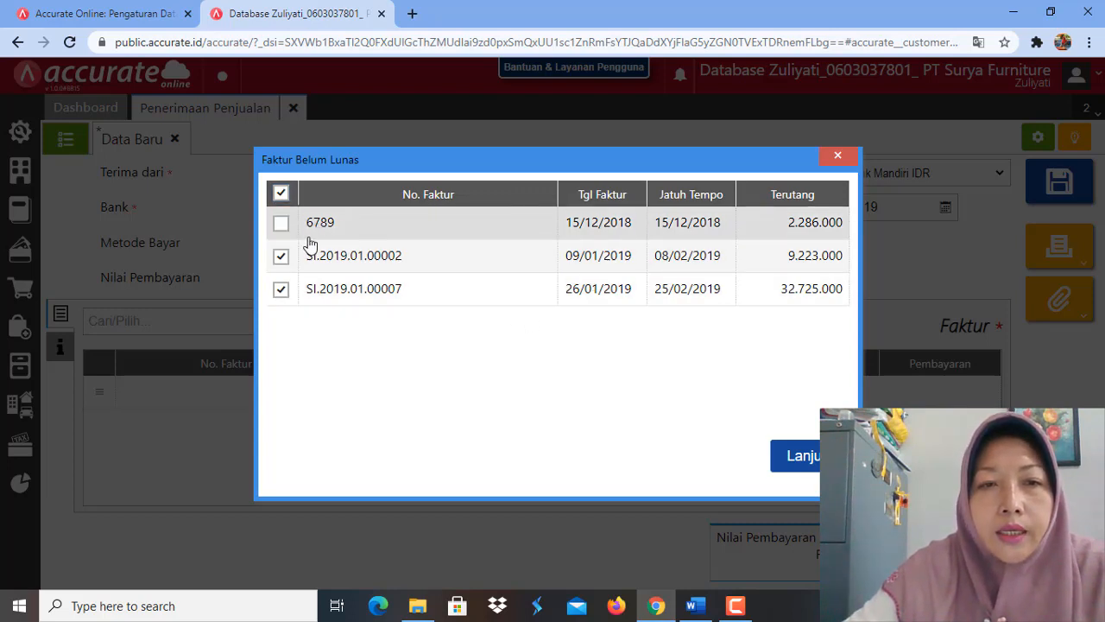
pyautogui.click(283, 290)
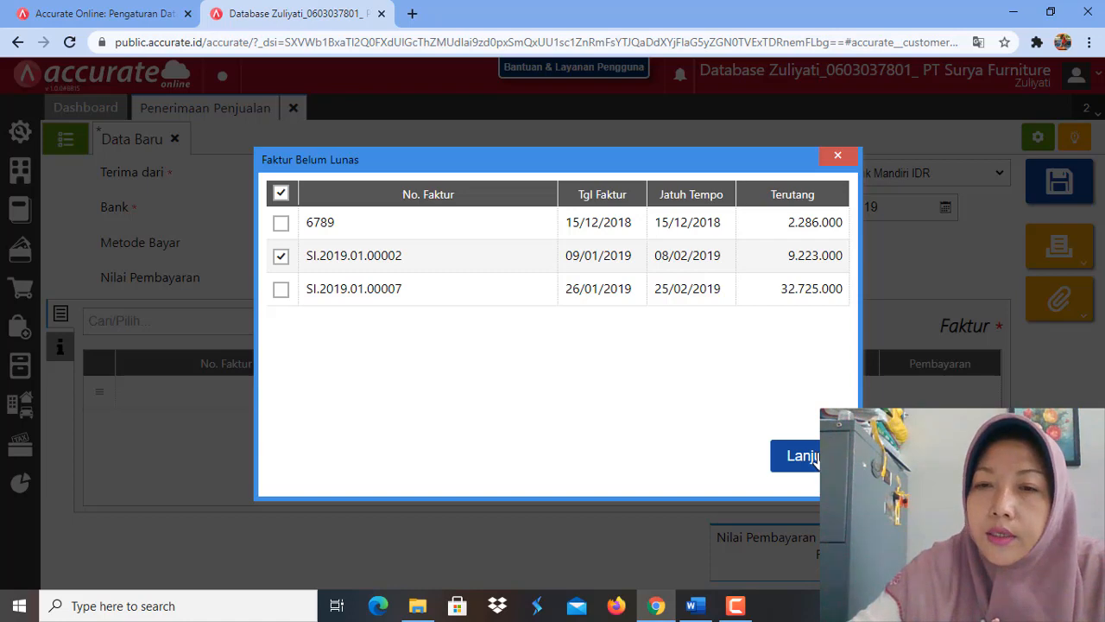
pyautogui.click(815, 458)
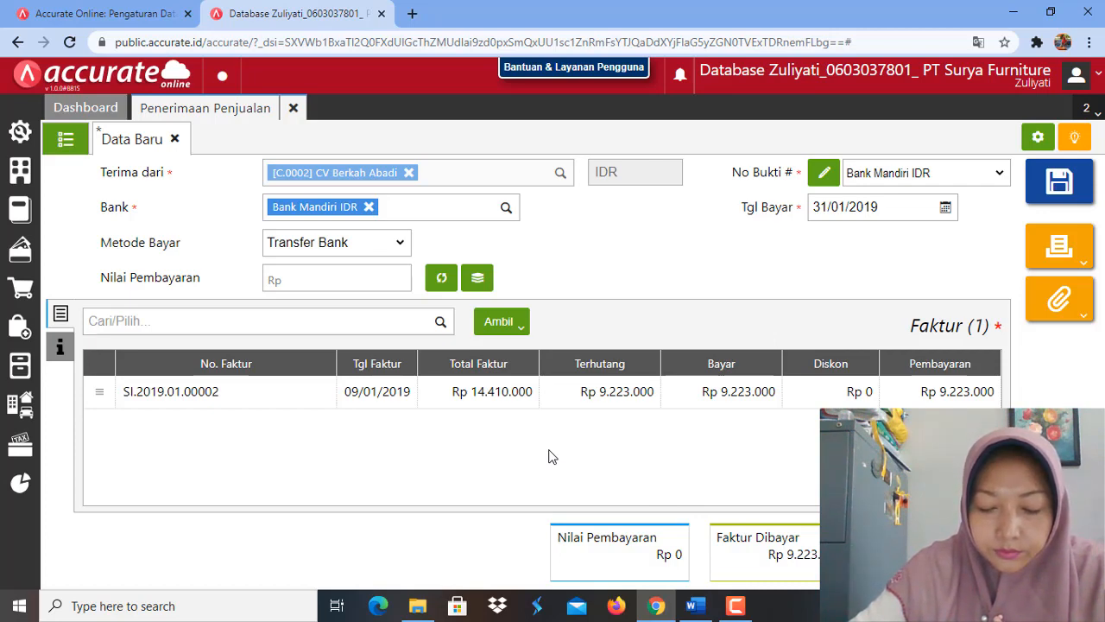
# Step: Set the payment amount to Rp 15.000.000 and save the receipt, accepting the overpayment
pyautogui.click(336, 279)
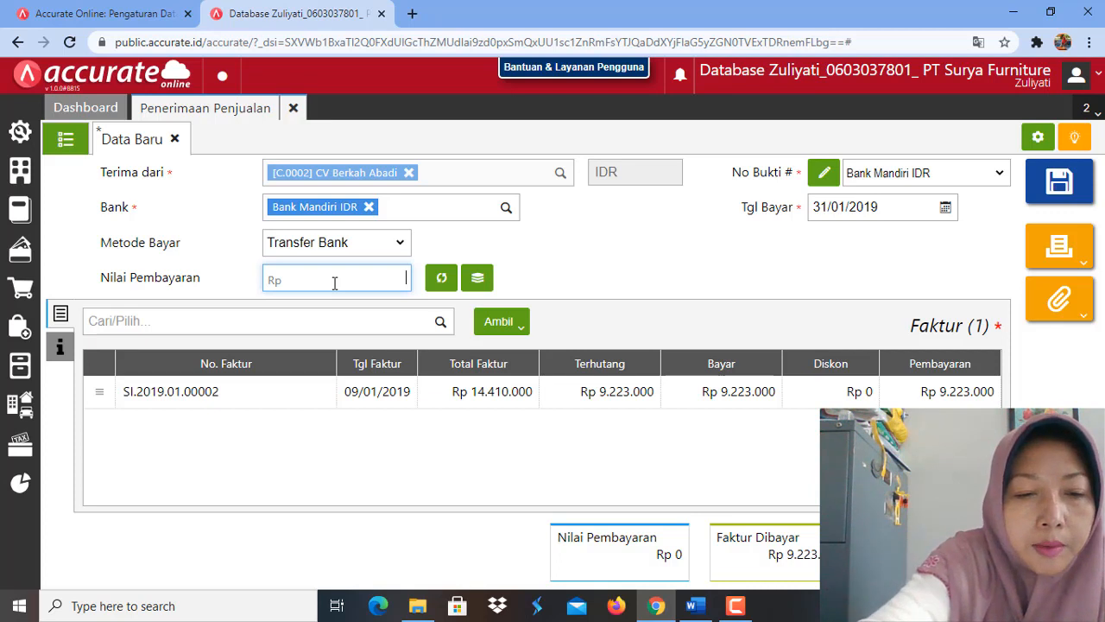
pyautogui.write('15.00')
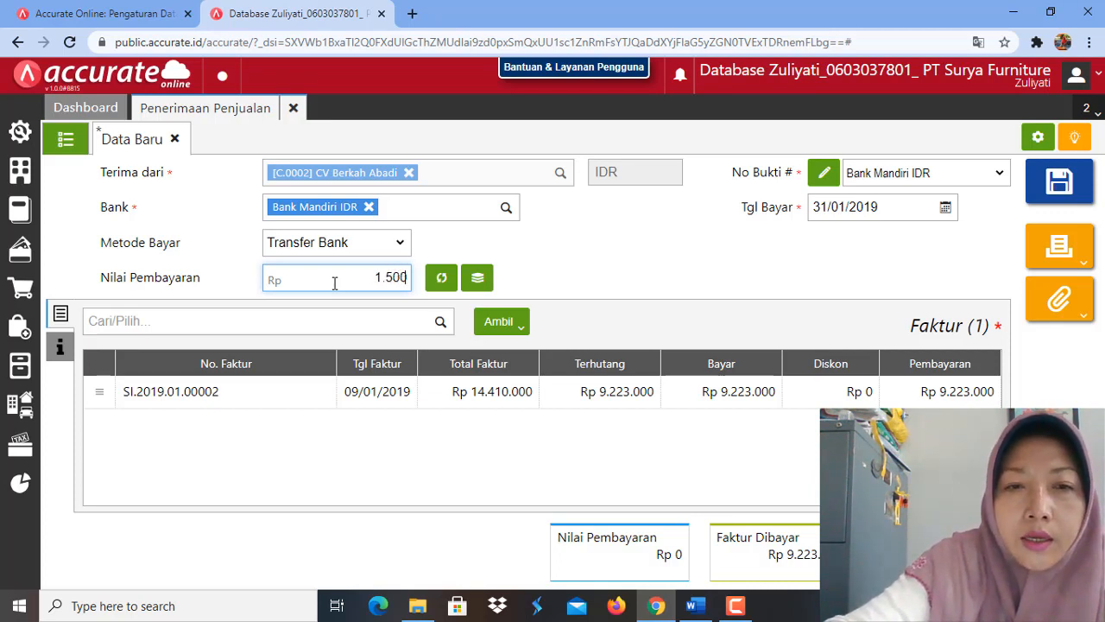
pyautogui.write('0.')
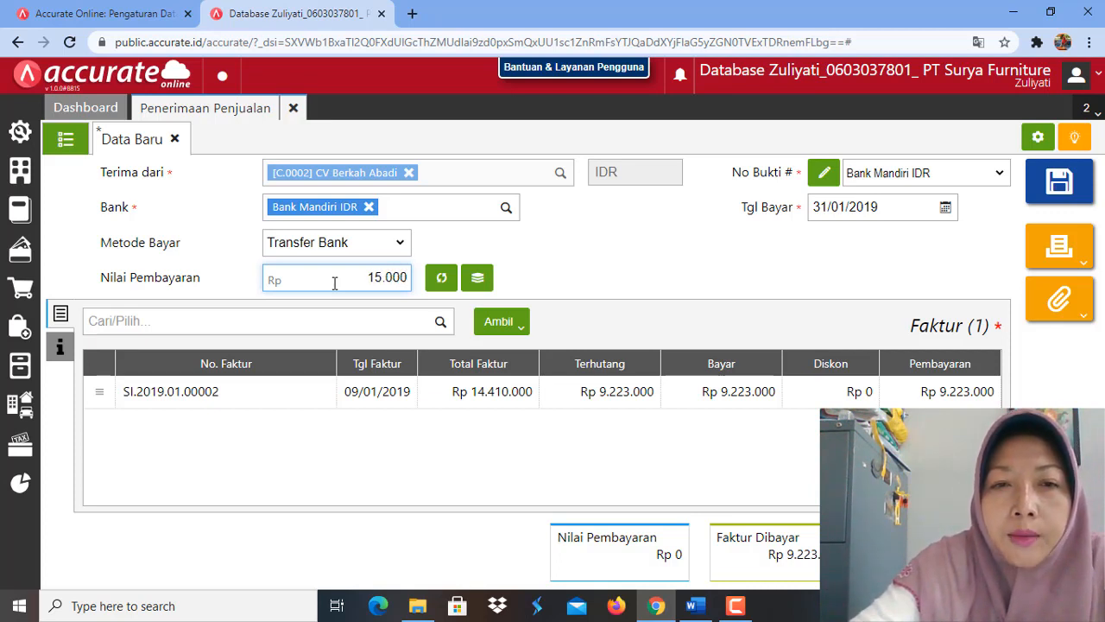
pyautogui.write('000')
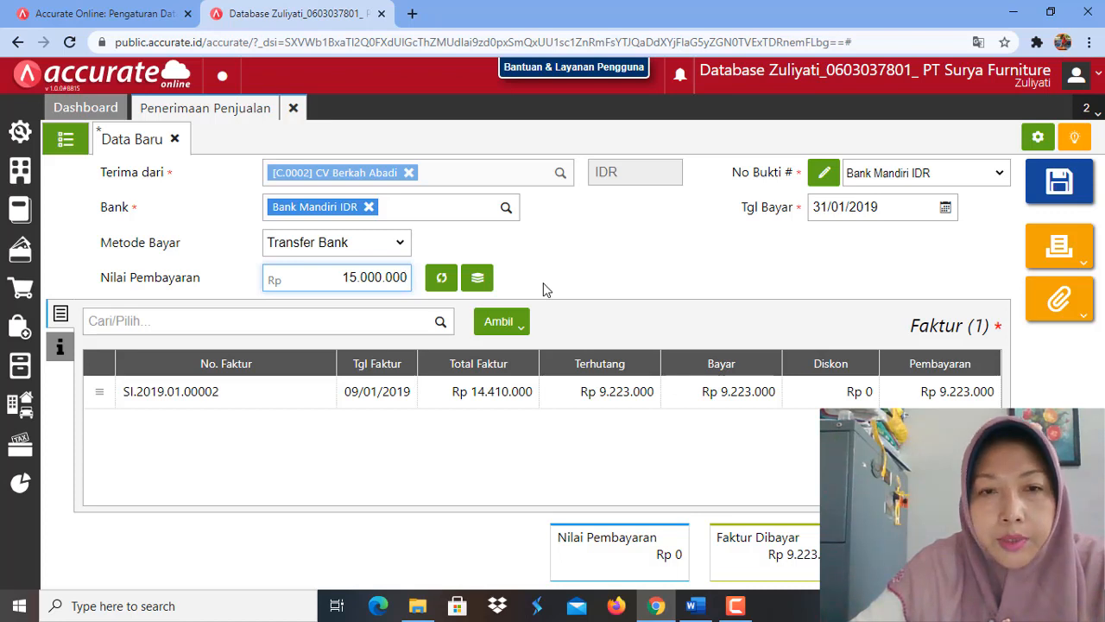
pyautogui.click(629, 281)
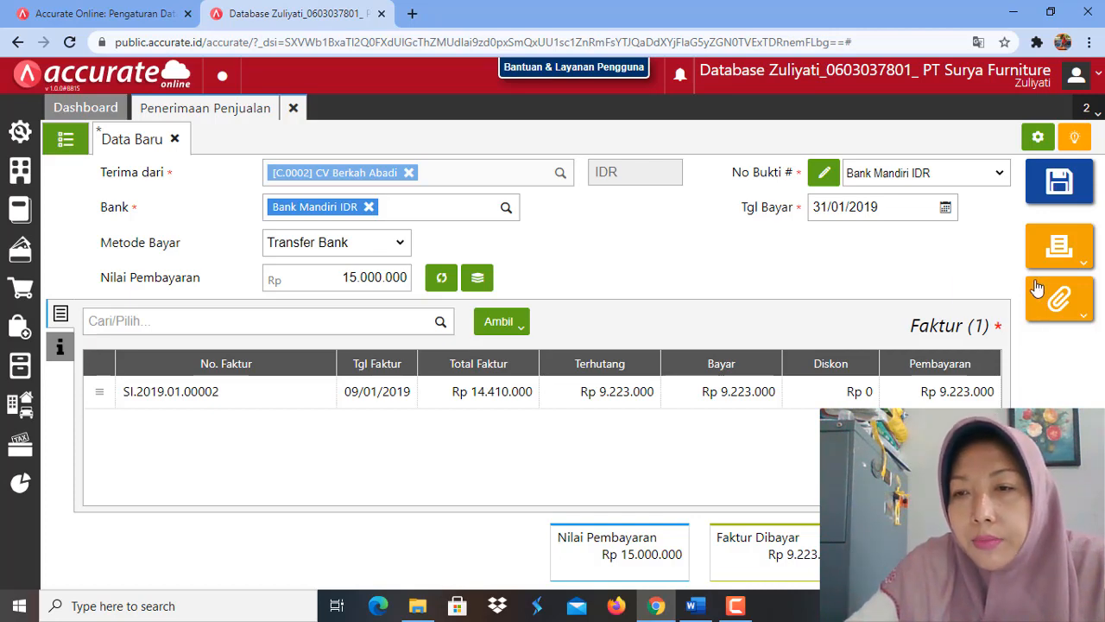
pyautogui.click(1073, 192)
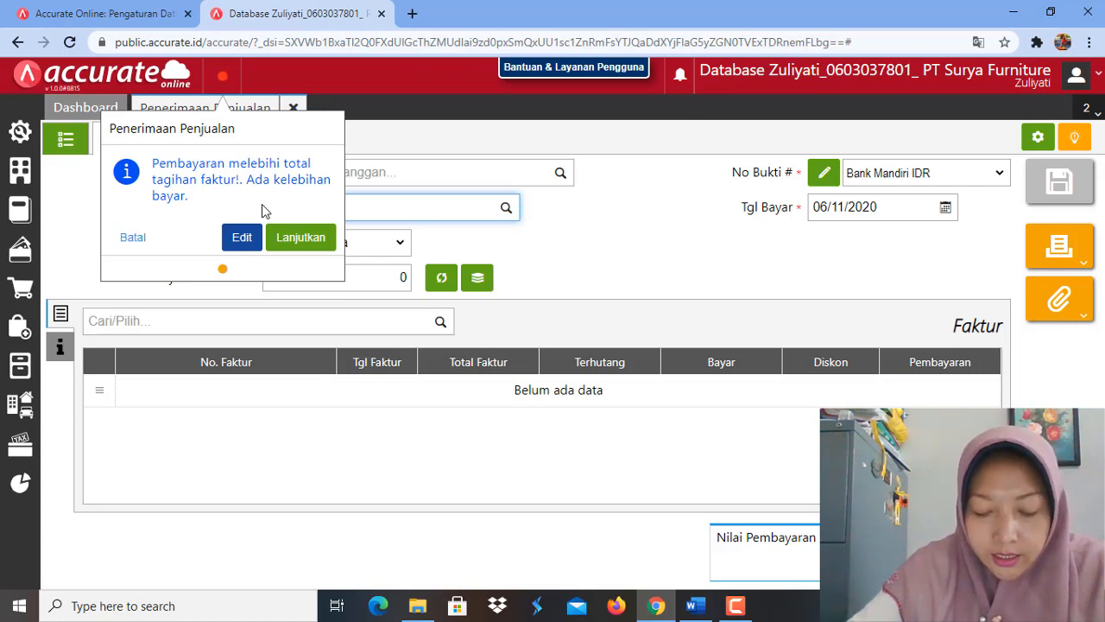
pyautogui.click(298, 251)
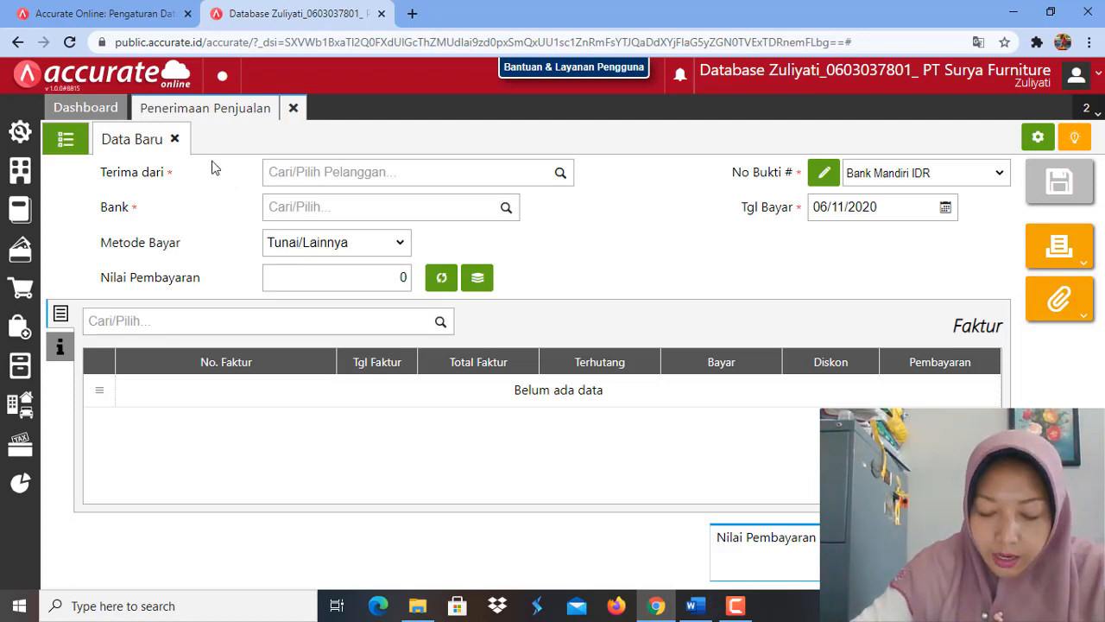
# Step: Choose CV Berkah Abadi as payer of the new receipt and set its payment date to 31/01/2019
pyautogui.click(562, 175)
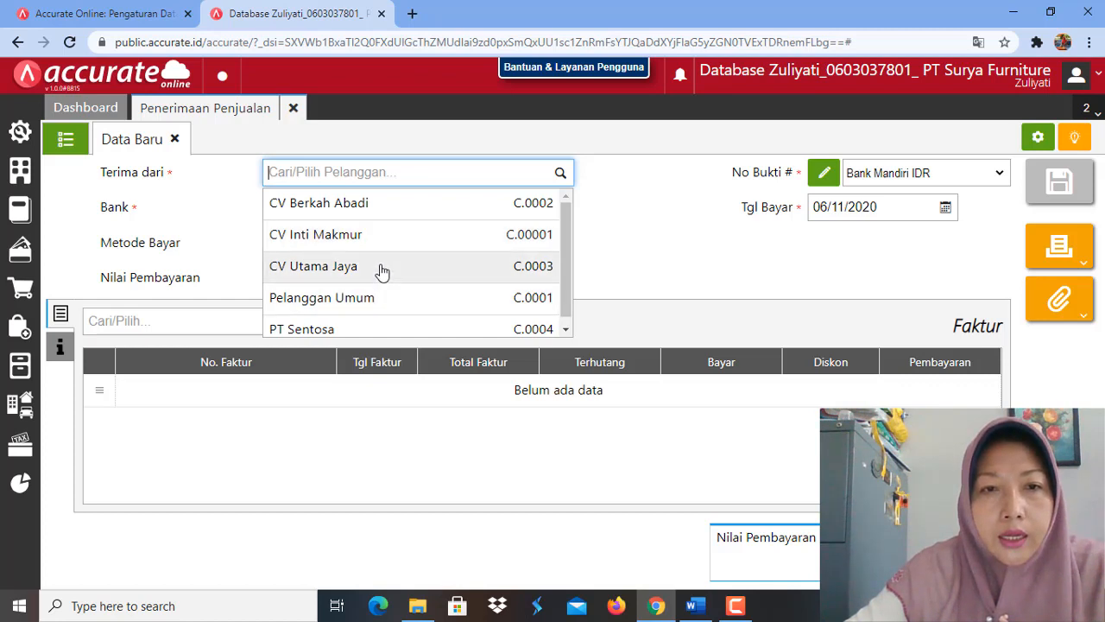
pyautogui.click(389, 217)
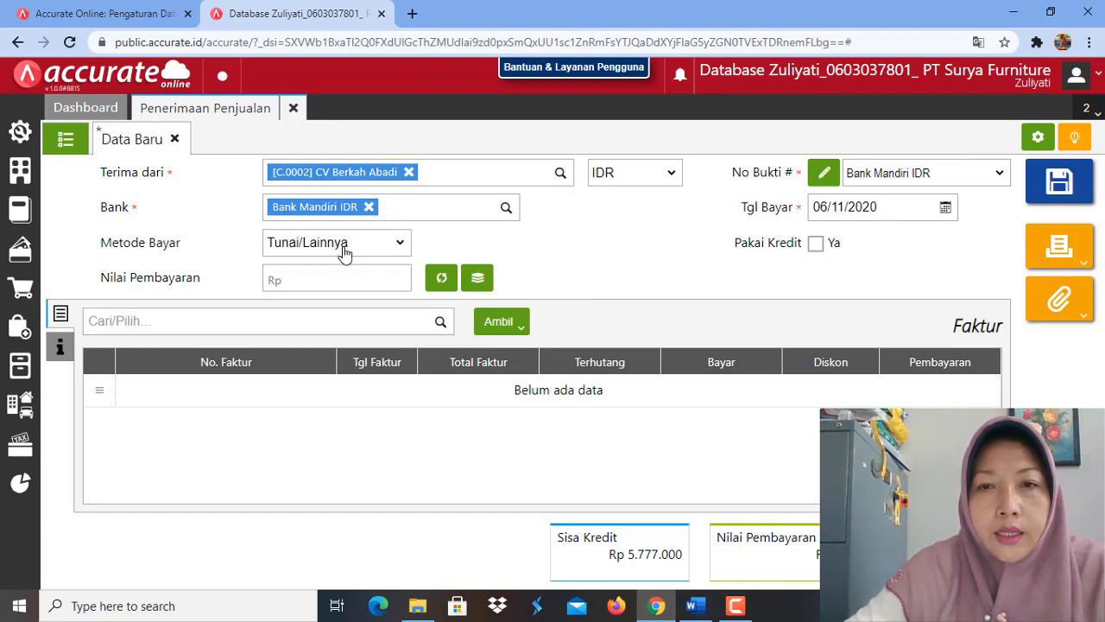
pyautogui.click(891, 208)
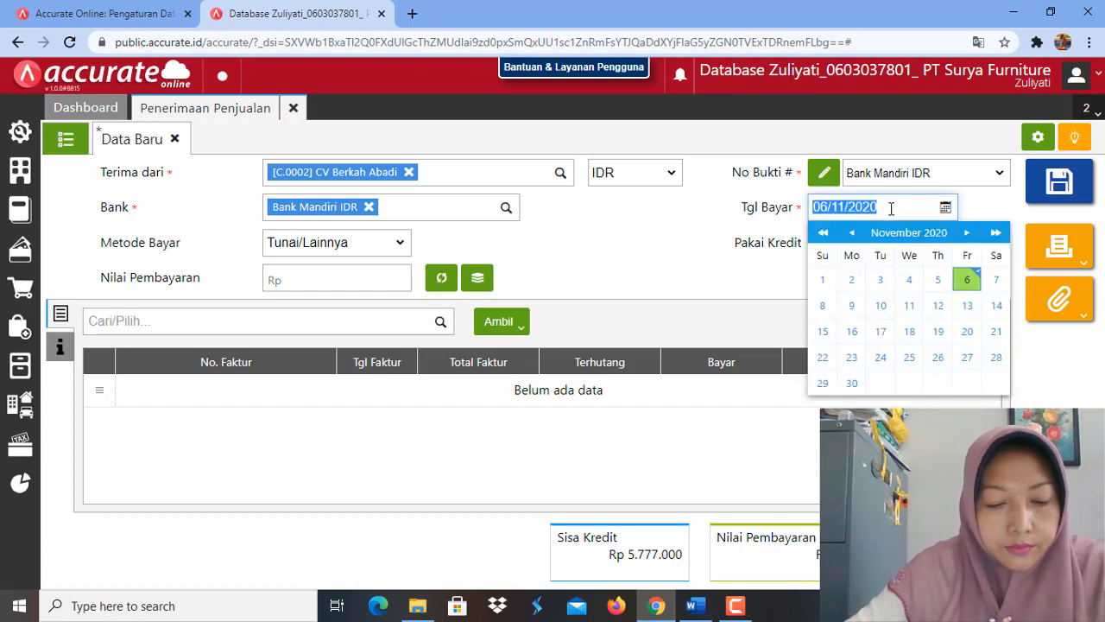
pyautogui.write('31/')
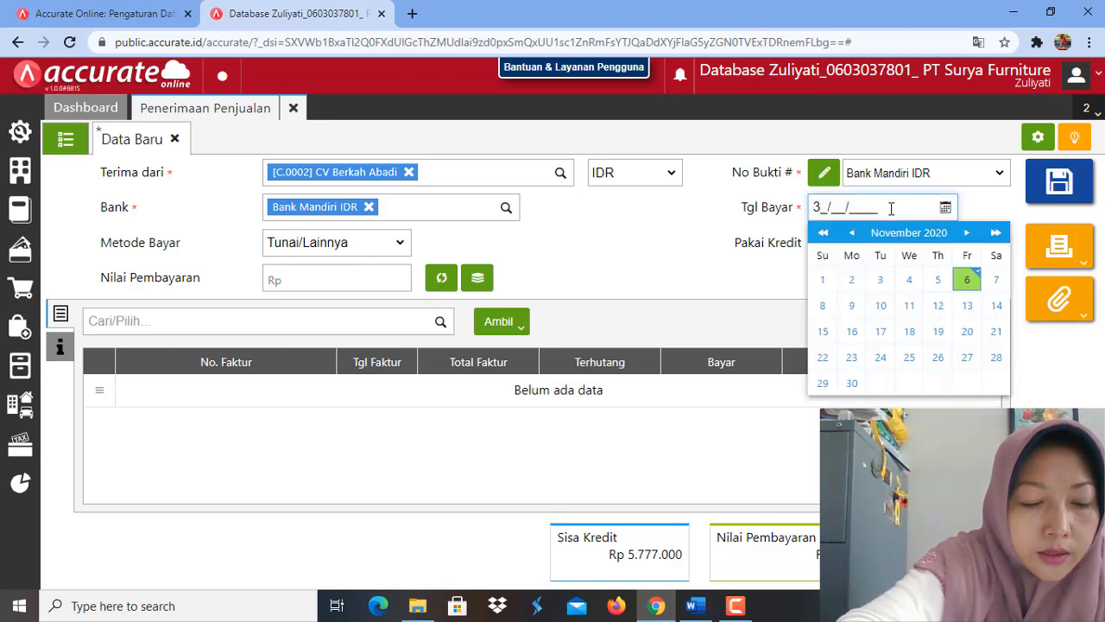
pyautogui.write('01/2')
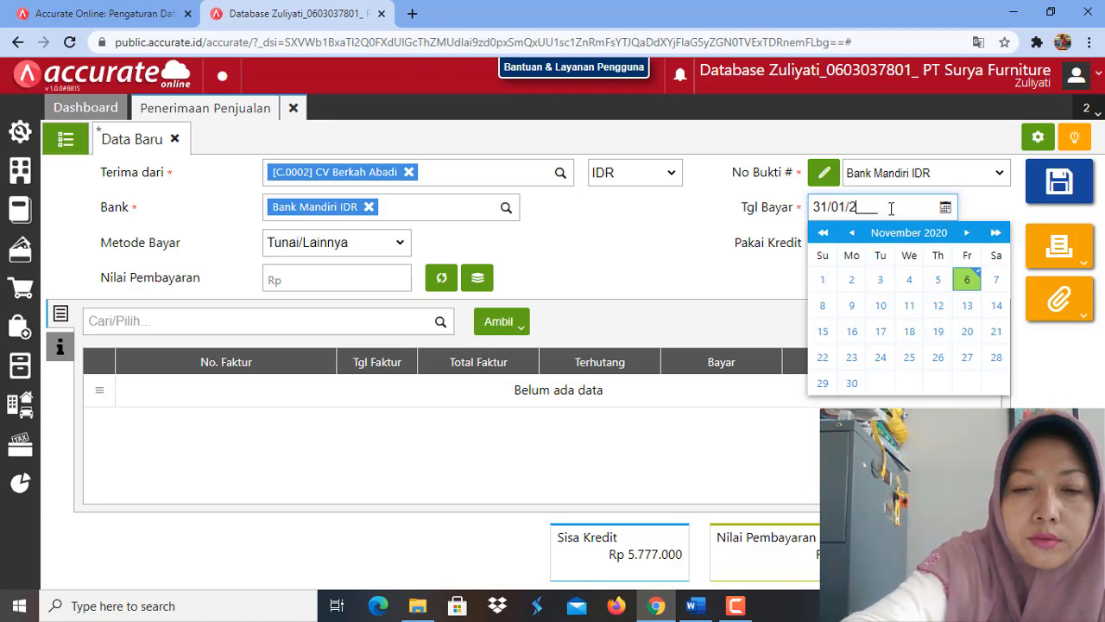
pyautogui.write('02')
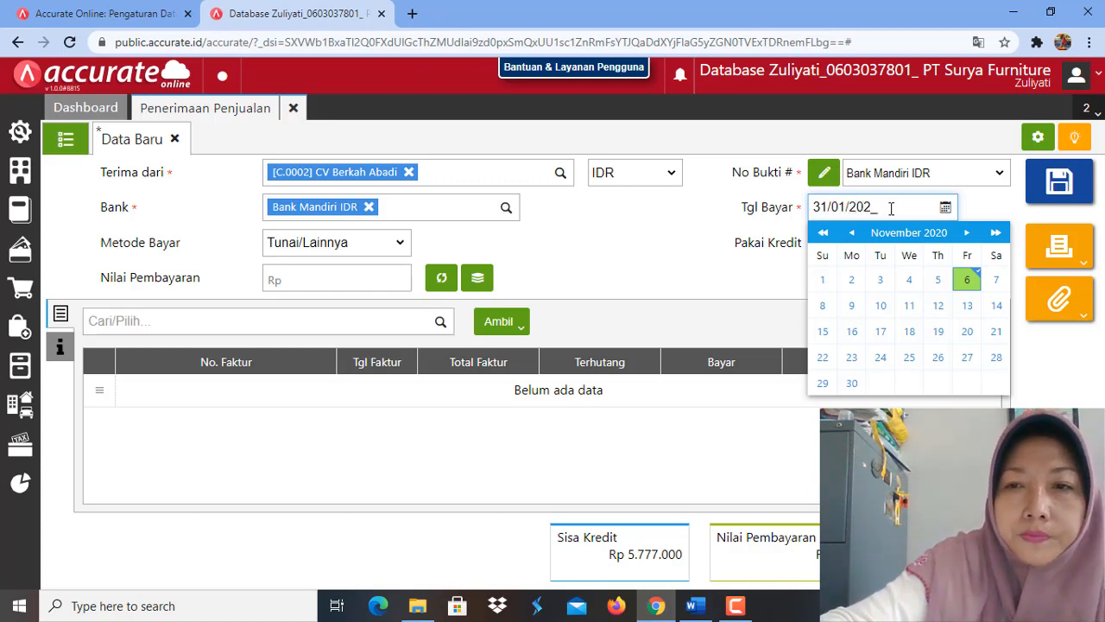
pyautogui.press('BackSpace')
pyautogui.write('1')
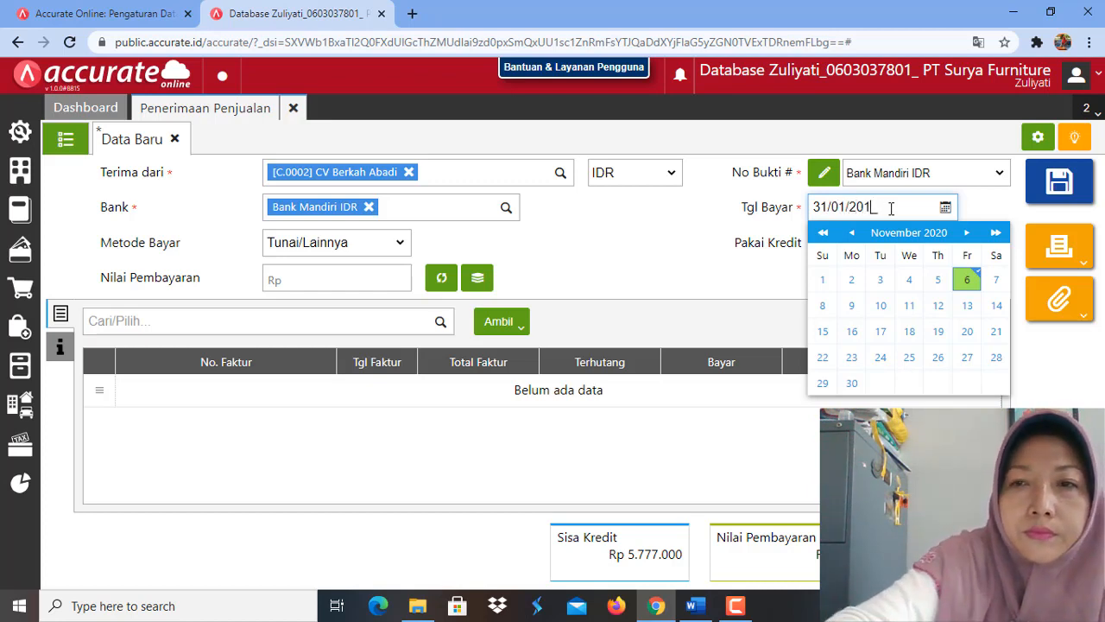
pyautogui.write('9')
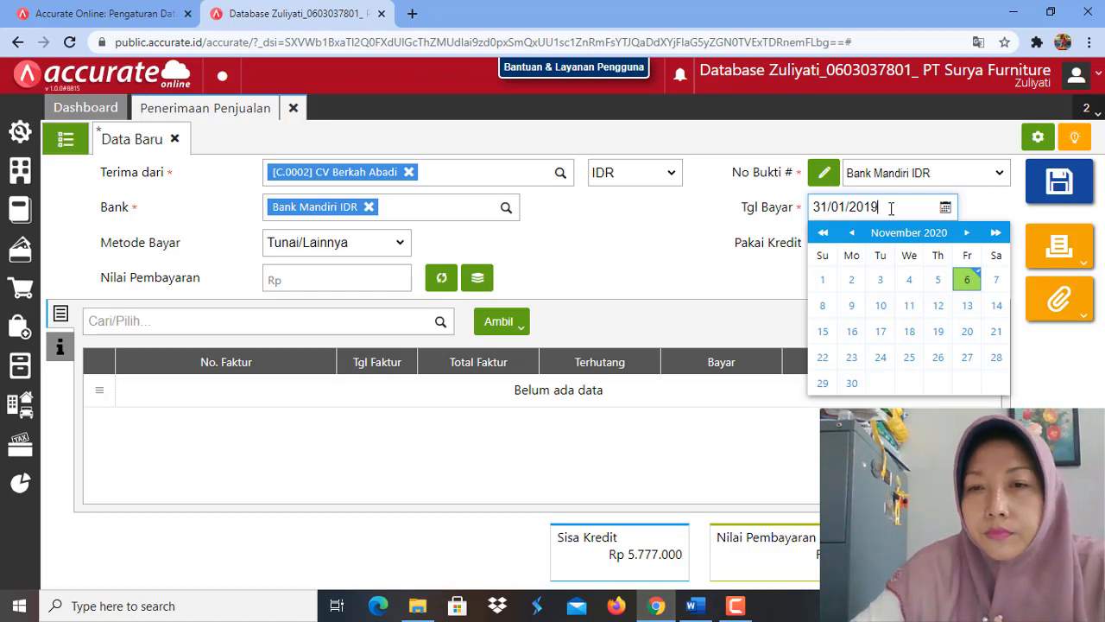
pyautogui.click(763, 294)
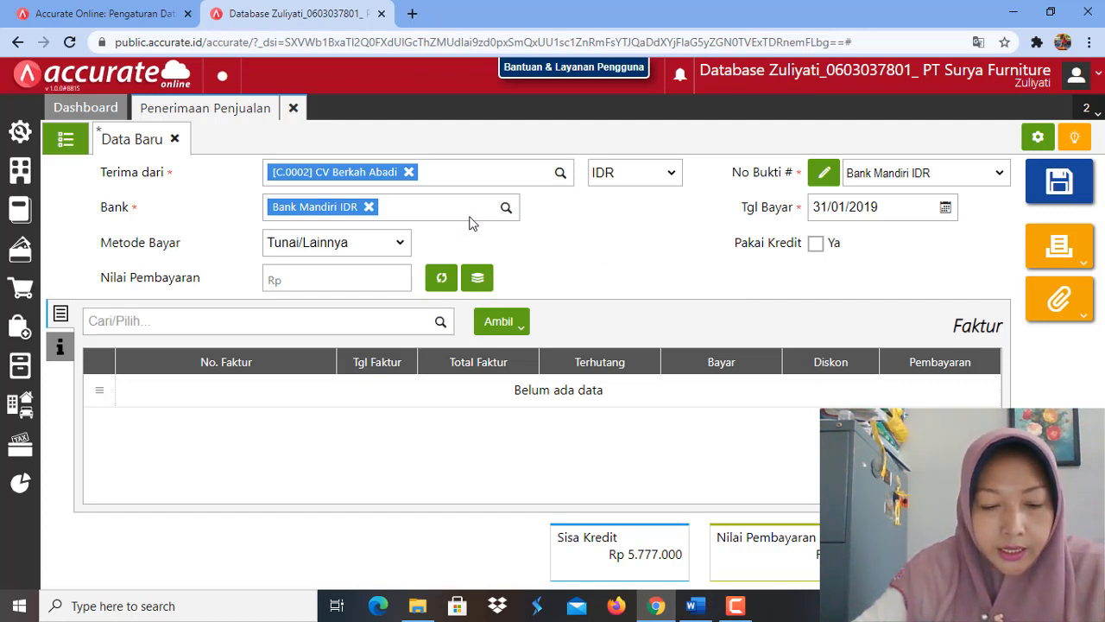
# Step: Set the payment method to Transfer Bank with Pakai Kredit and Retur Kredit enabled, and have the payment amount calculated
pyautogui.click(399, 242)
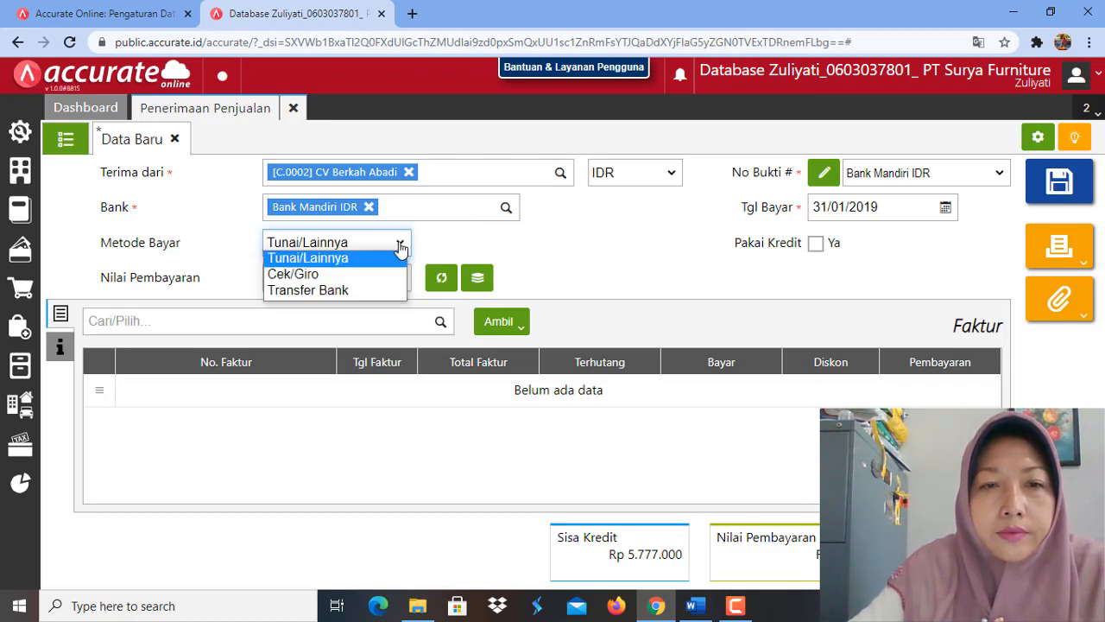
pyautogui.click(386, 292)
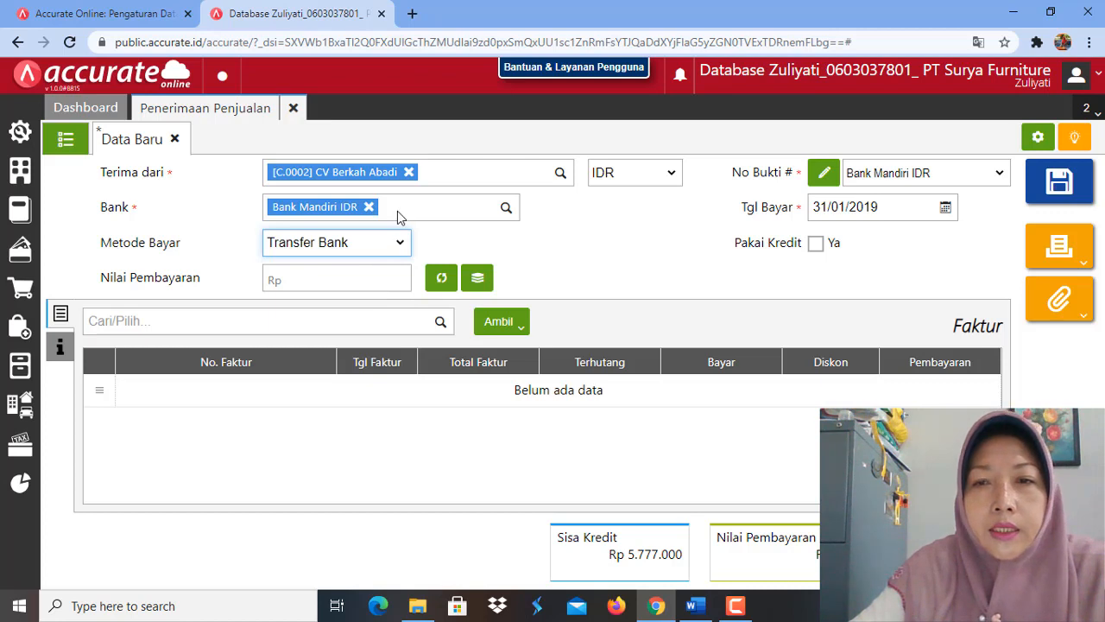
pyautogui.click(817, 245)
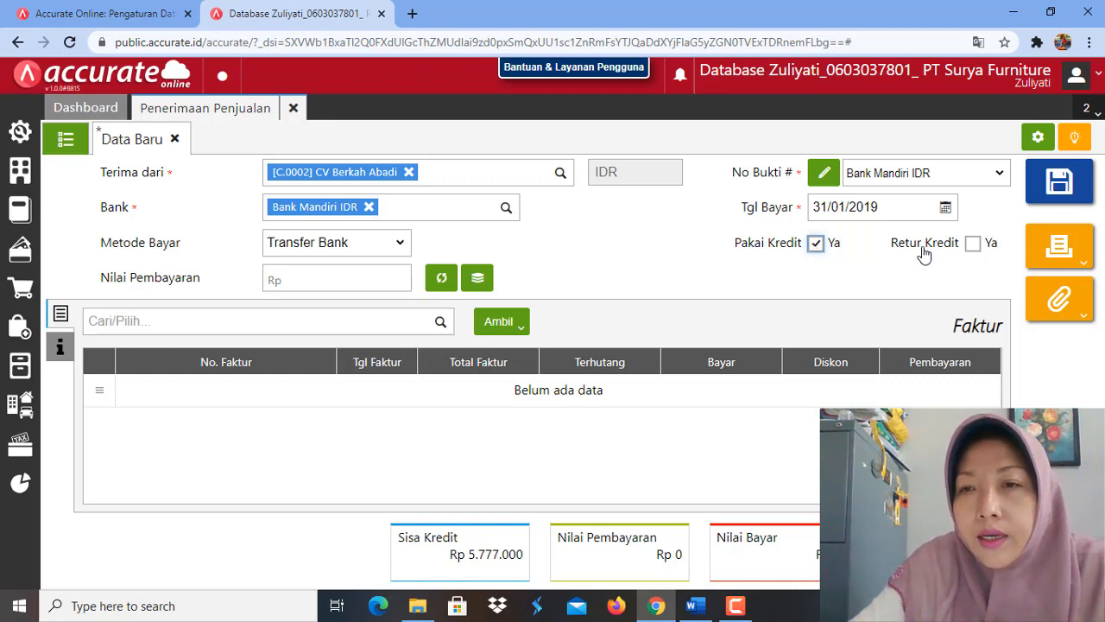
pyautogui.click(971, 245)
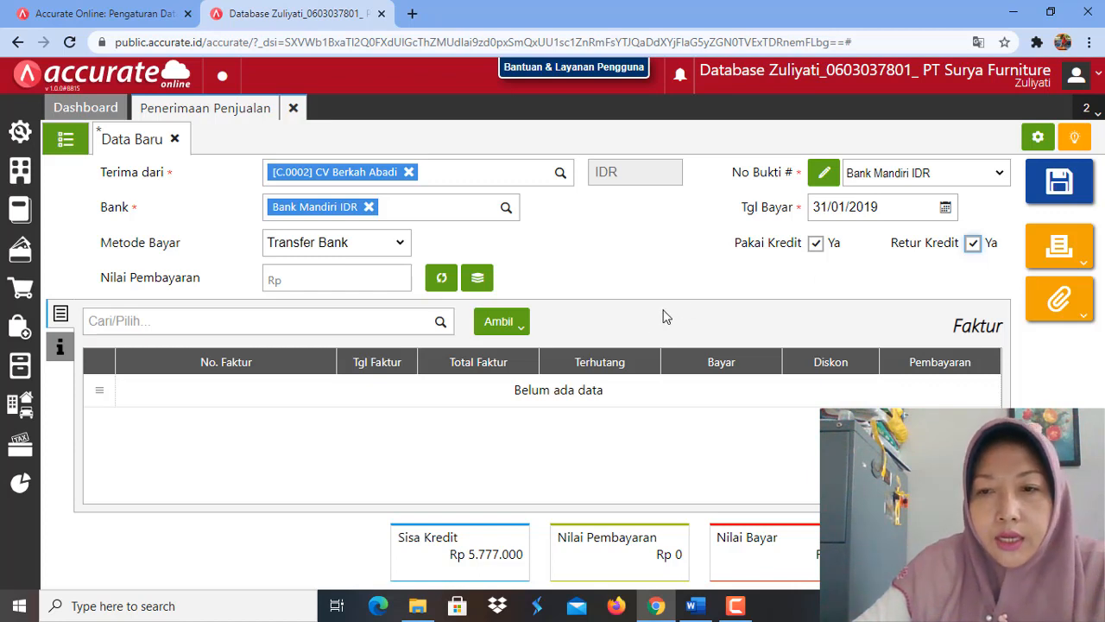
pyautogui.click(439, 284)
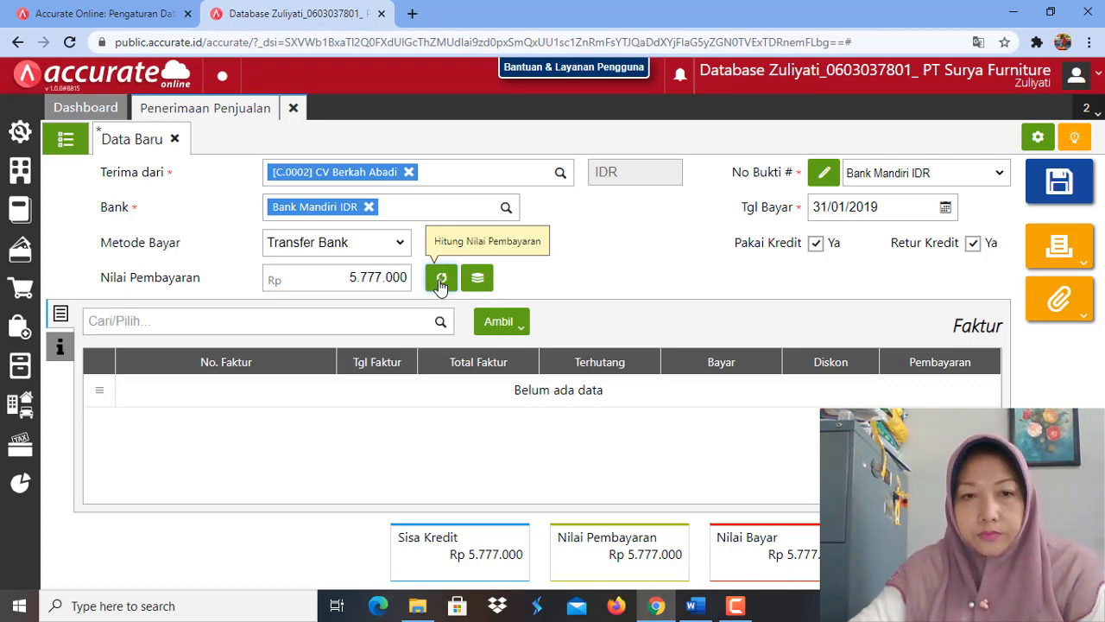
pyautogui.click(441, 281)
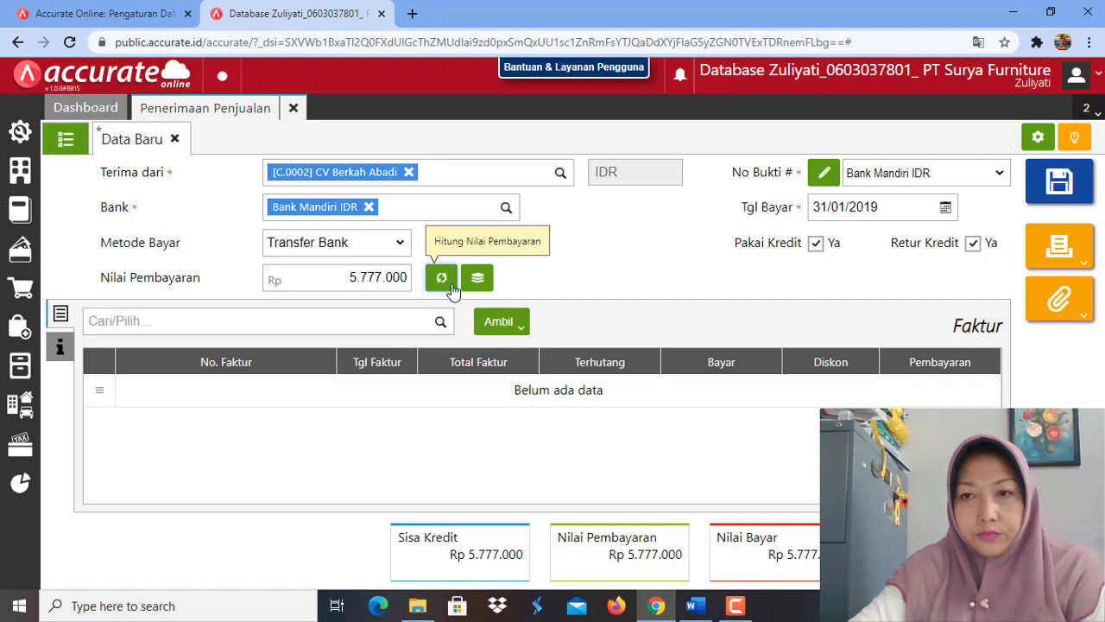
pyautogui.click(525, 333)
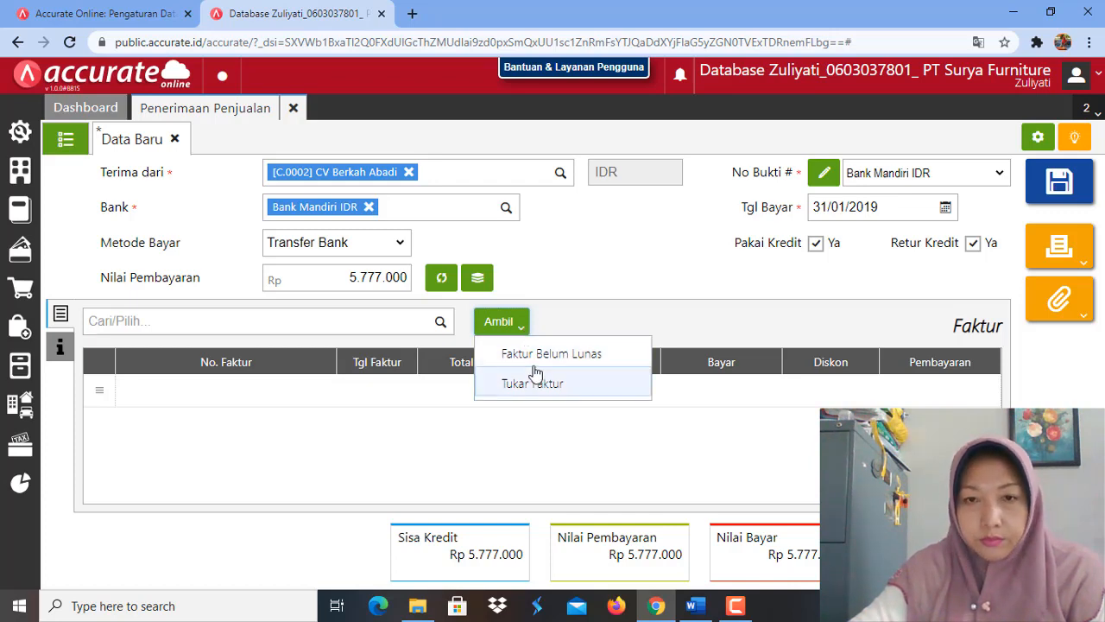
pyautogui.click(536, 364)
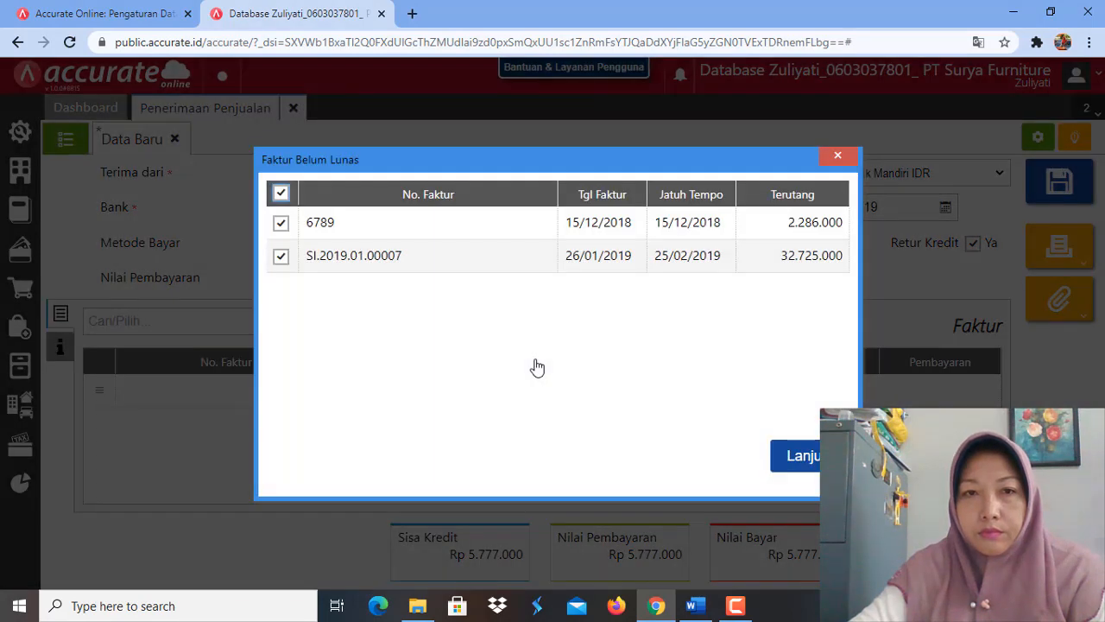
pyautogui.click(838, 158)
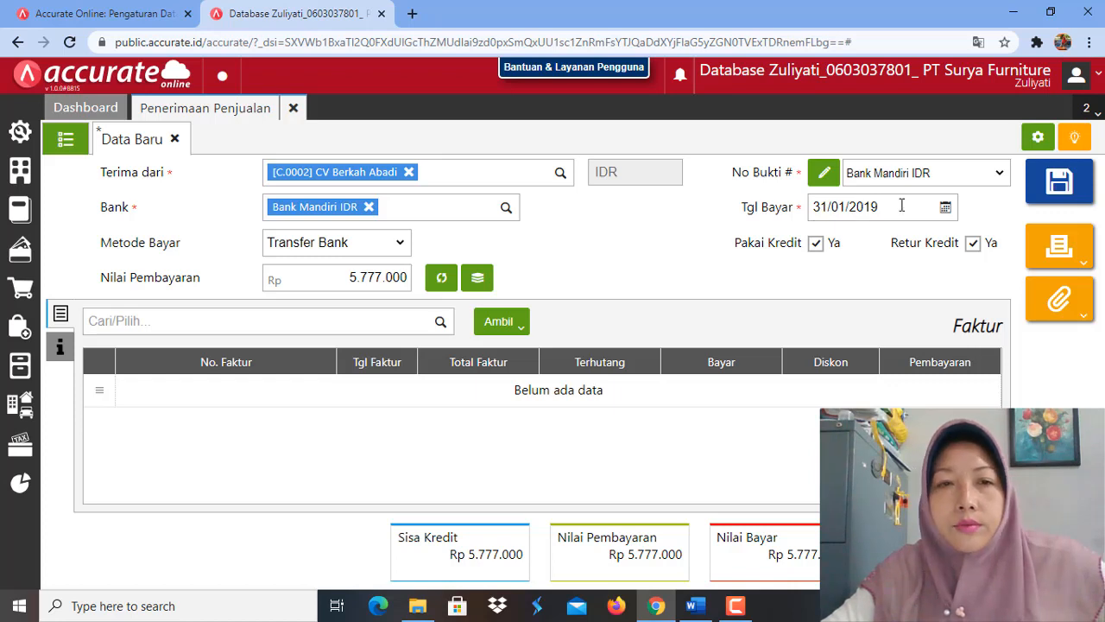
# Step: Save the credit return receipt and open PT Sentosa's 30/01/2019 receipt from the list of sales receipts
pyautogui.click(1055, 188)
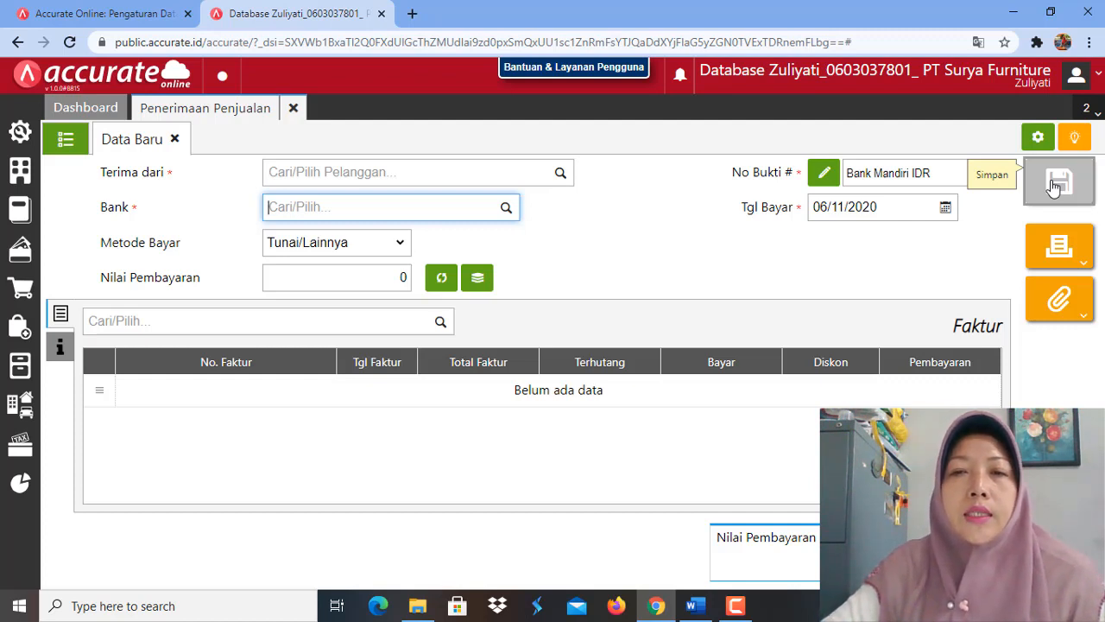
pyautogui.click(64, 143)
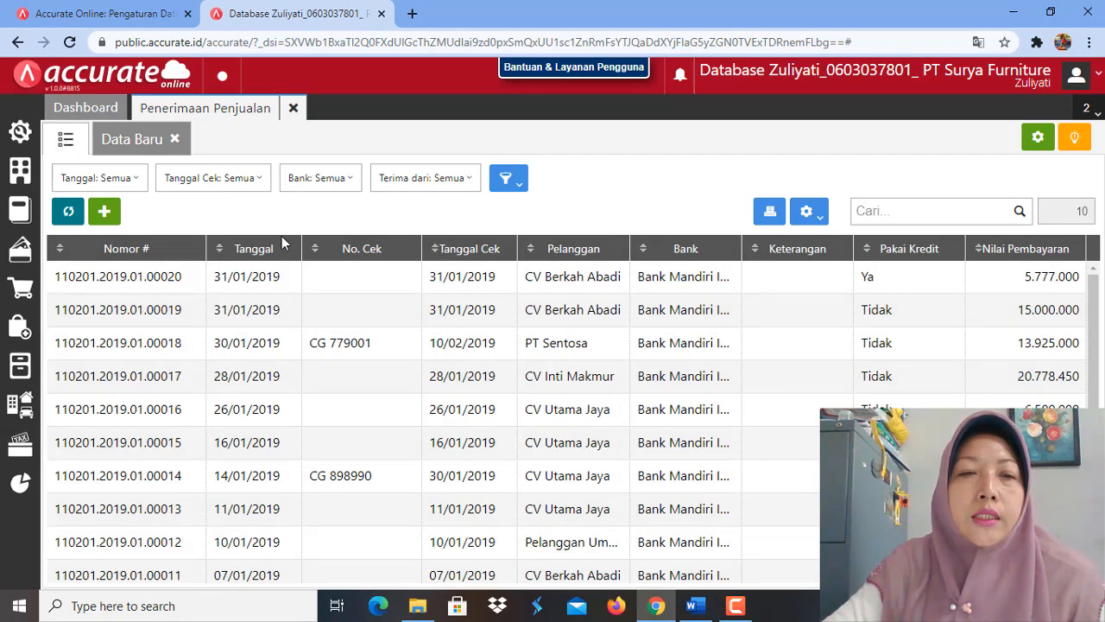
pyautogui.click(361, 348)
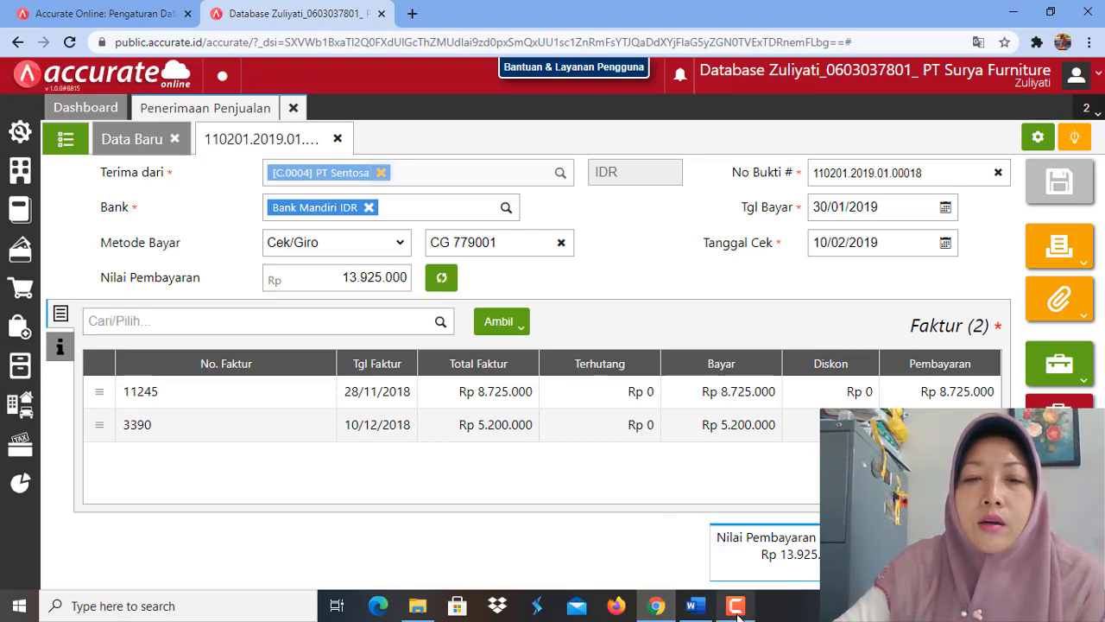
pyautogui.moveTo(737, 608)
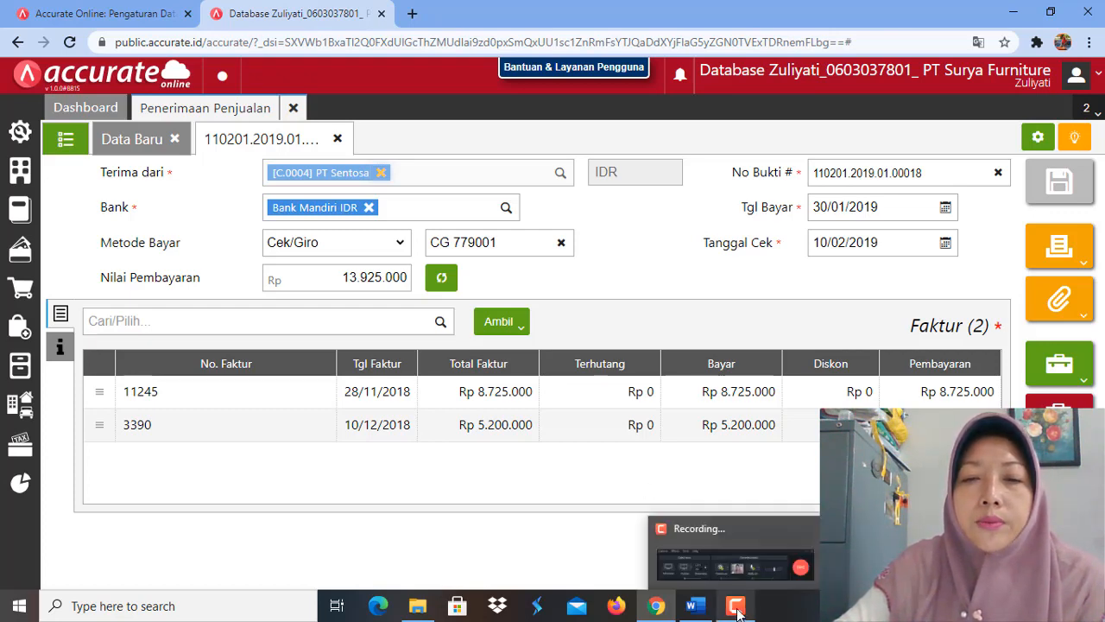
pyautogui.click(736, 607)
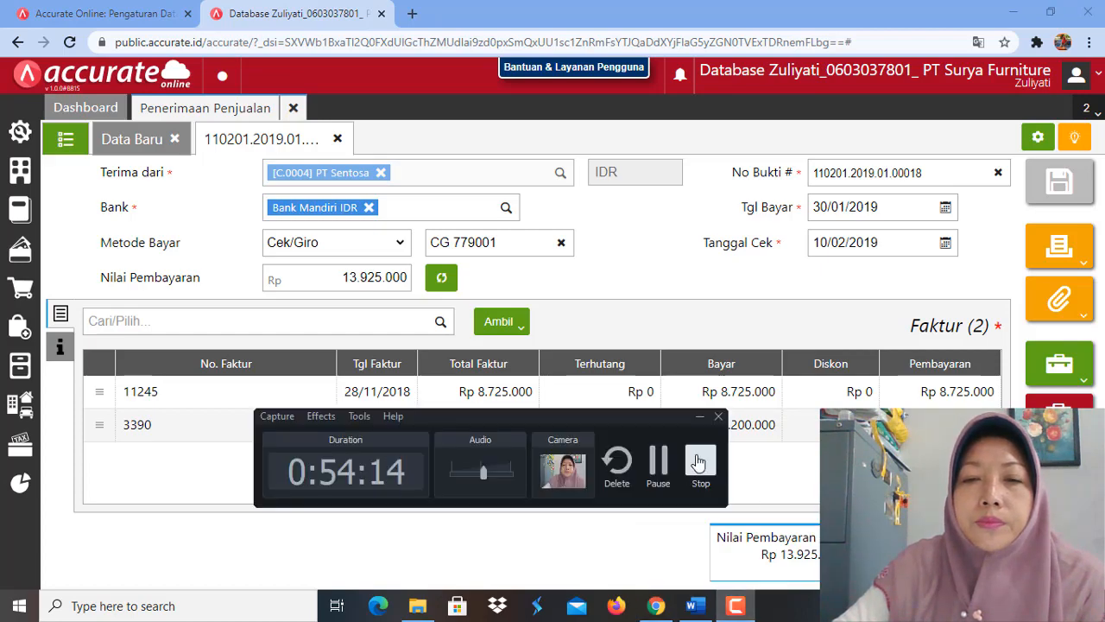